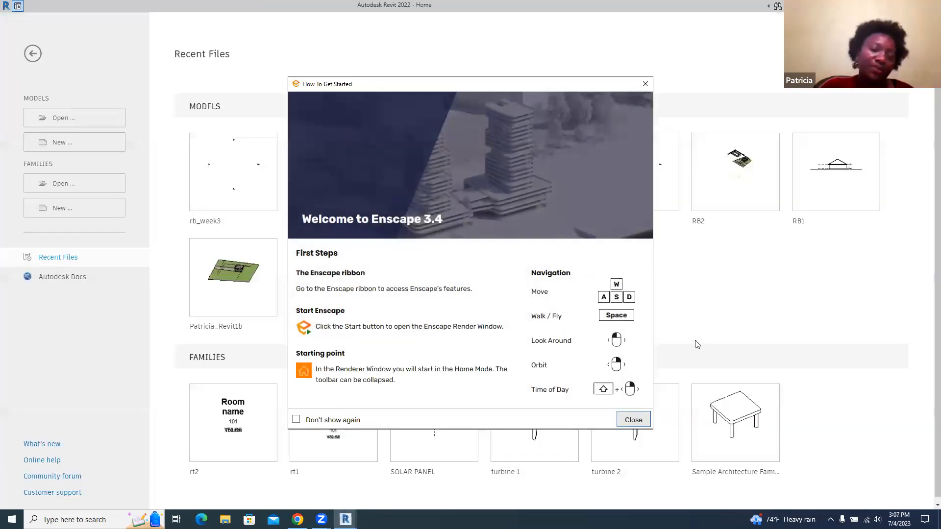
- Dismiss the welcome message, create a new project from the Metric-Architectural Template and move the Properties palette clear of the drawing area
left_click(632, 421)
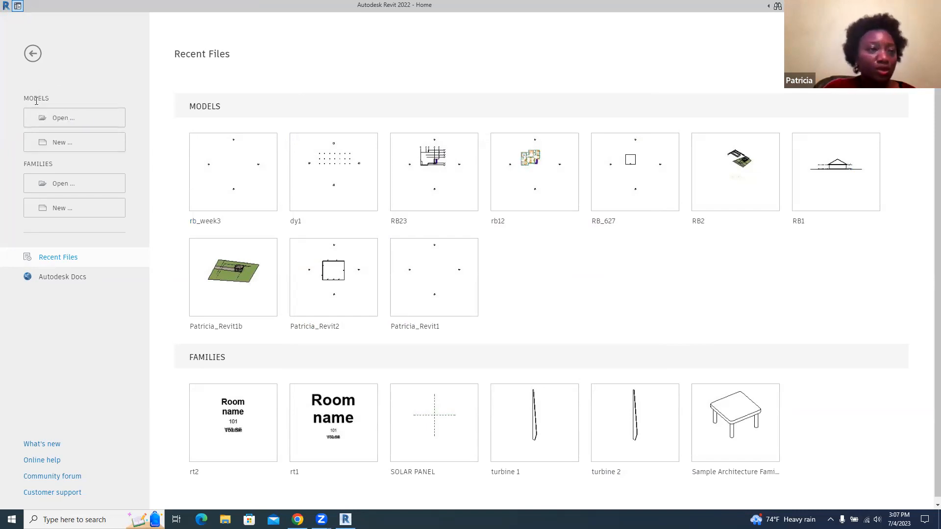
left_click(57, 147)
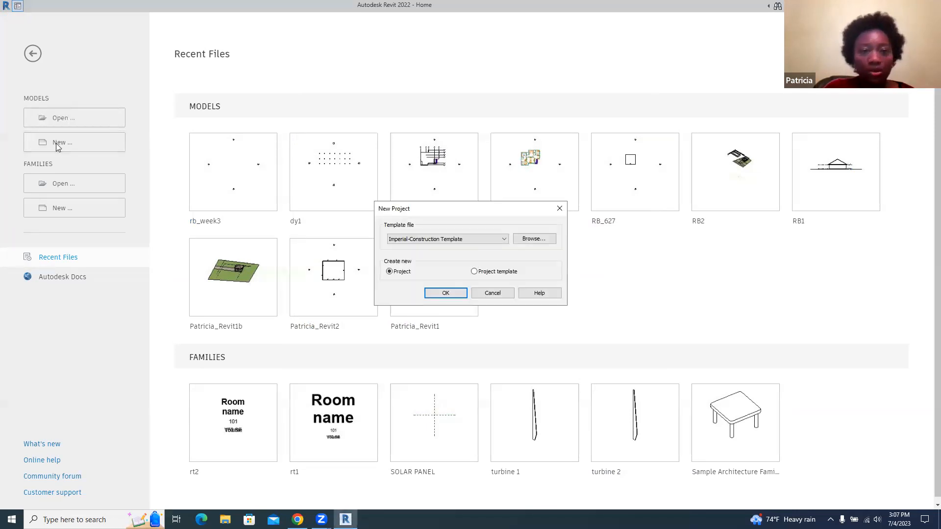
left_click(501, 240)
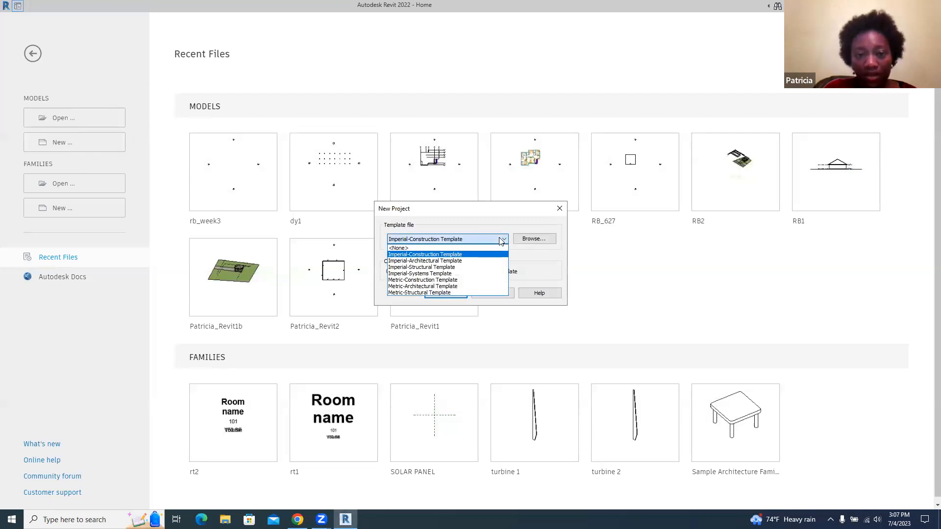
left_click(450, 287)
left_click(453, 293)
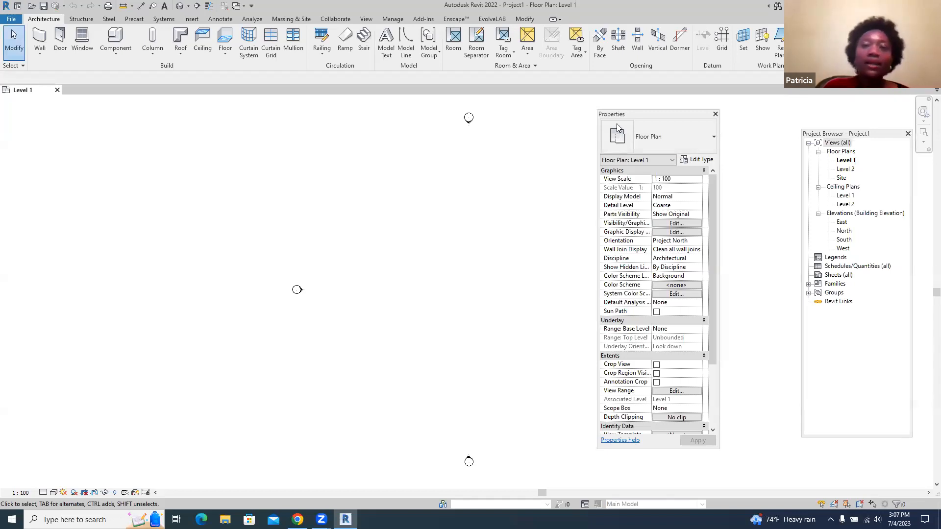
left_click_drag(644, 111, 50, 206)
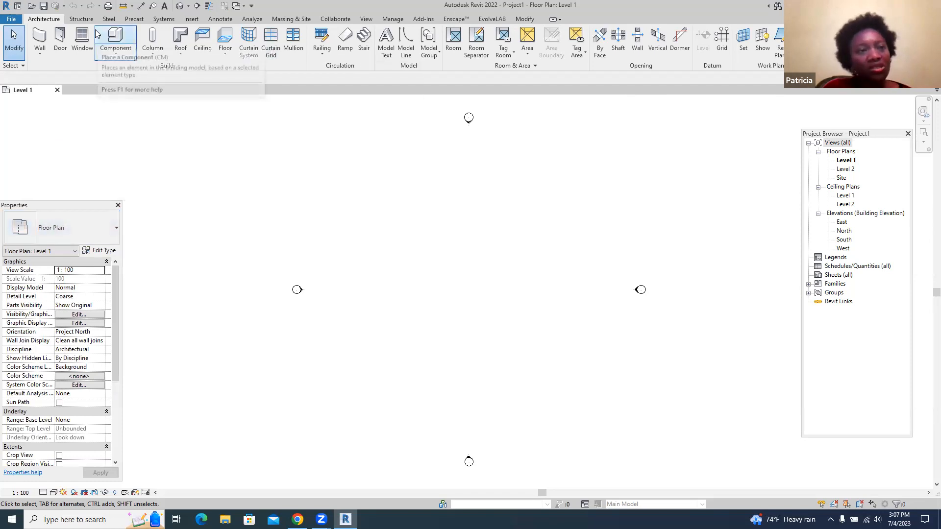
- Start a CAD import and select Floor plan.dwg from the Revit Tutorials folder
left_click(192, 20)
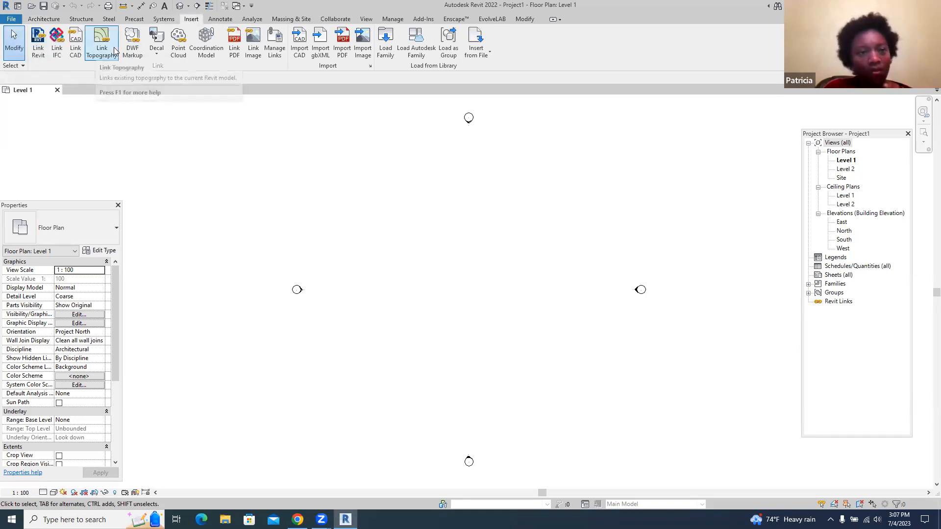
left_click(300, 45)
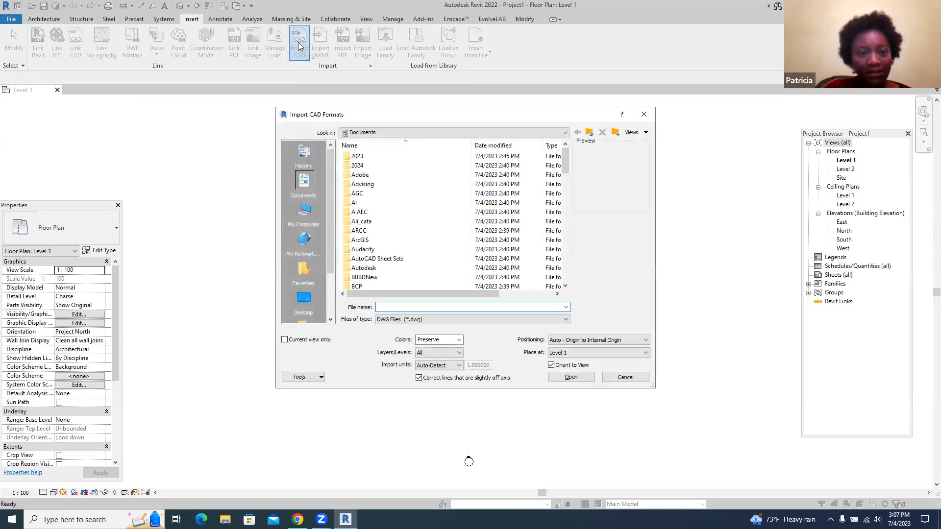
scroll(374, 184, "down", 4)
scroll(375, 186, "down", 8)
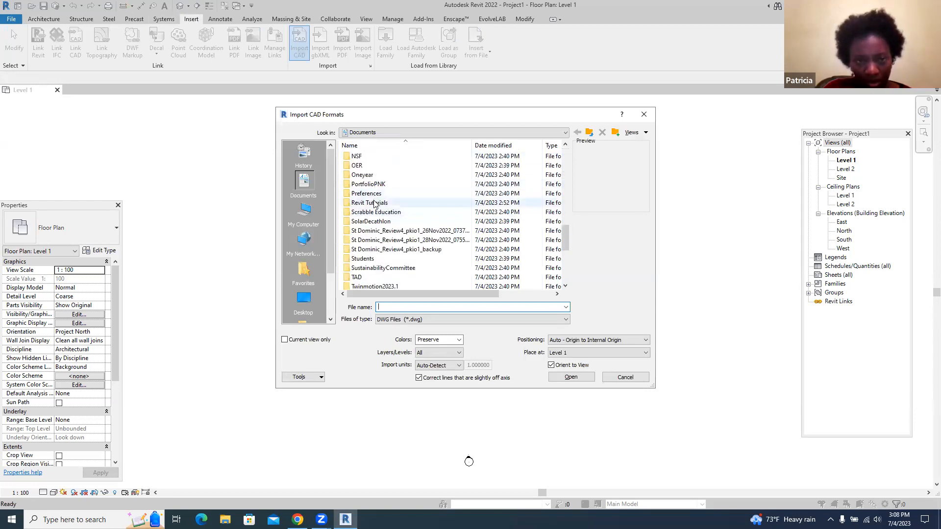
left_click(375, 204)
double_click(375, 204)
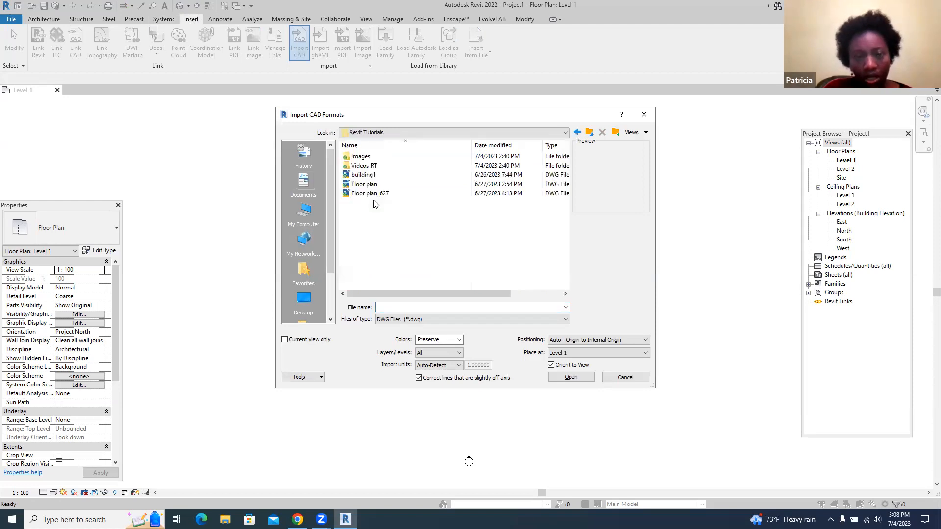
left_click(373, 185)
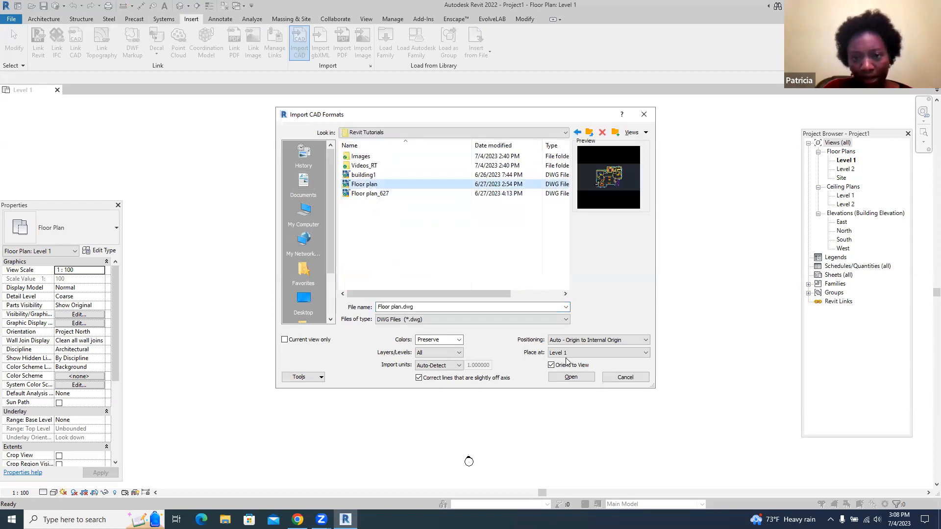
- Set the import units to millimeter and import the floor plan on Level 1 with Auto - Origin to Internal Origin positioning
left_click(457, 366)
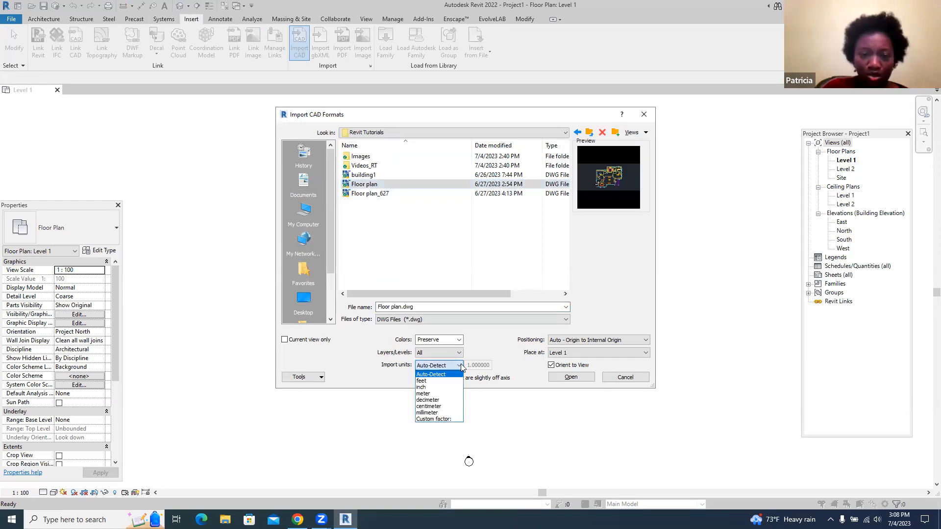
left_click(437, 413)
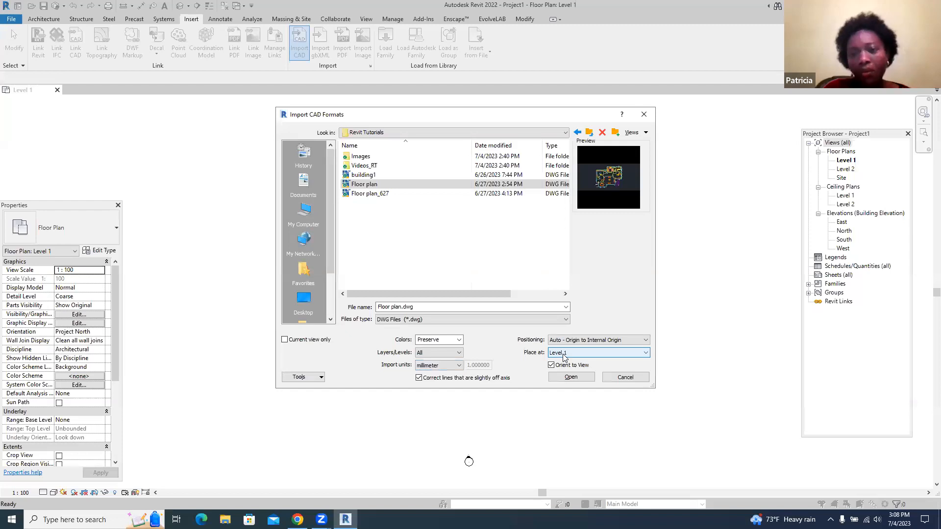
left_click(645, 340)
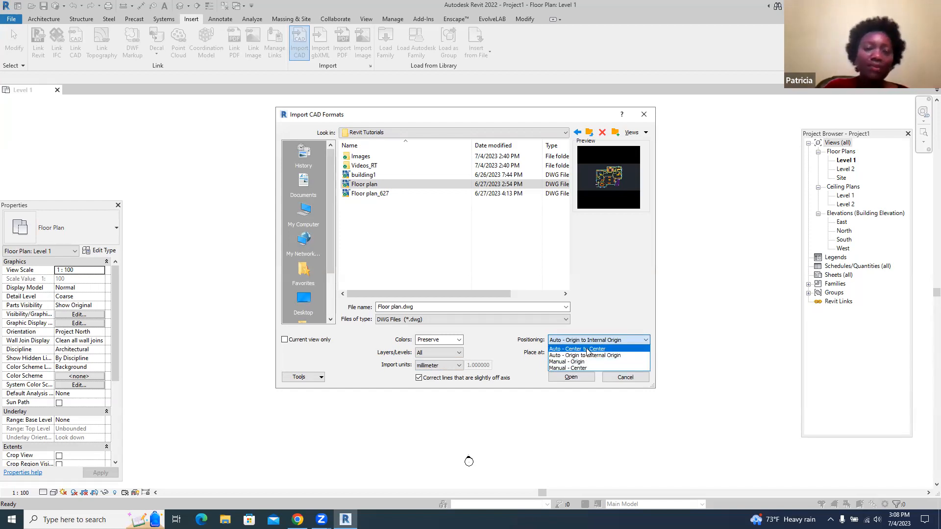
left_click(644, 342)
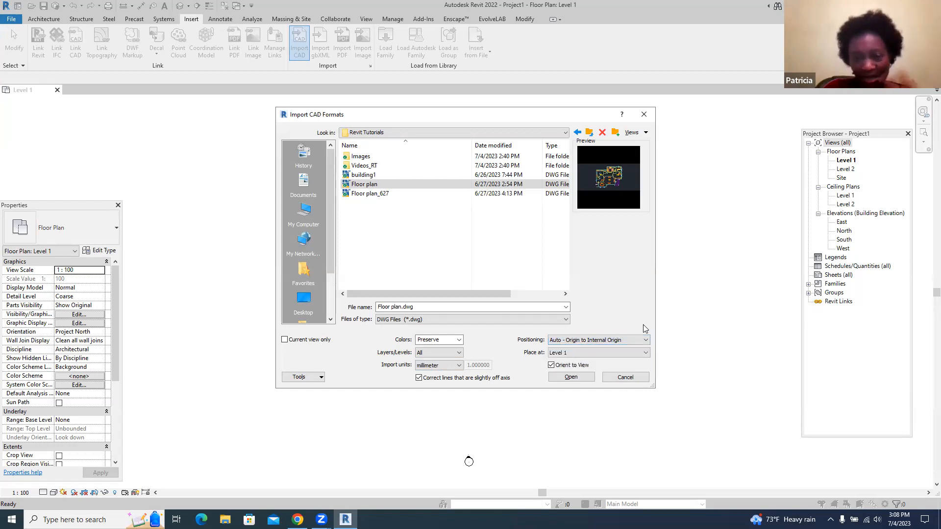
left_click(588, 378)
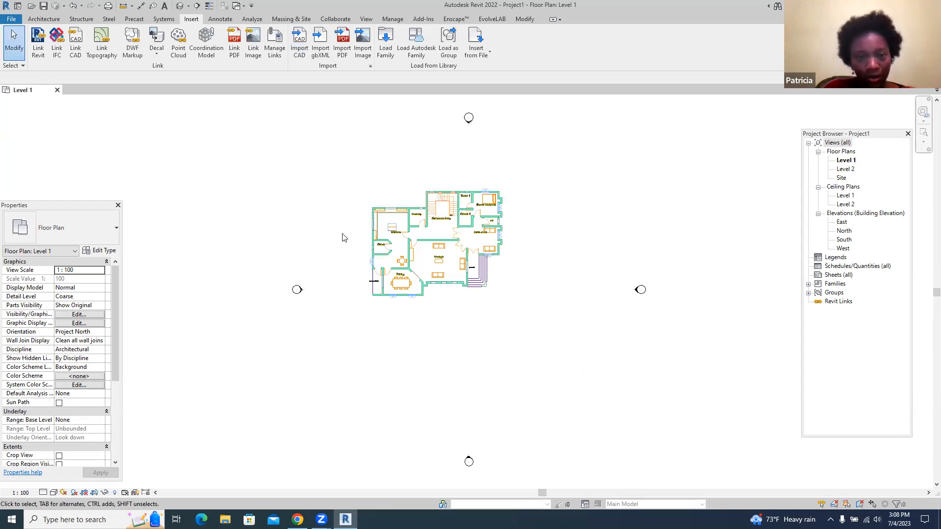
scroll(505, 172, "up", 3)
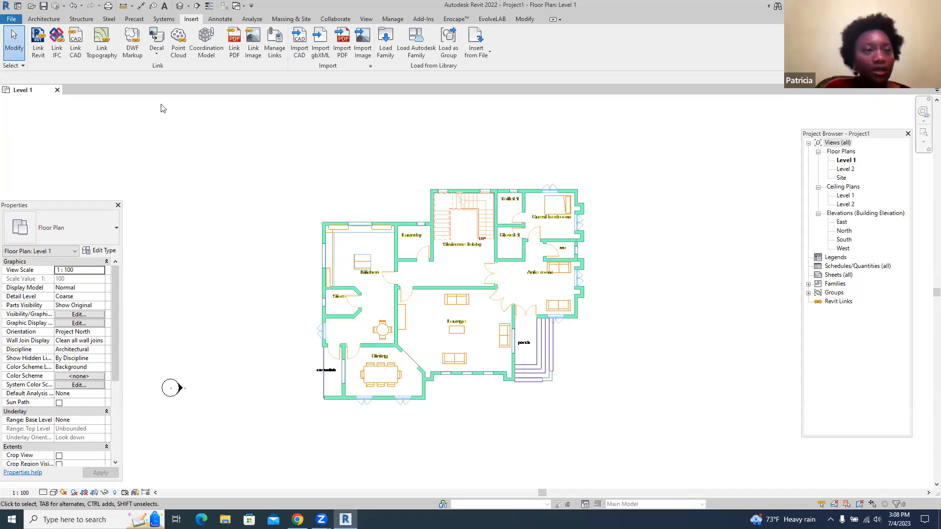
- Switch to Chrome to check the Revit Basics slides, return to Revit and undo the floor plan import
left_click(297, 519)
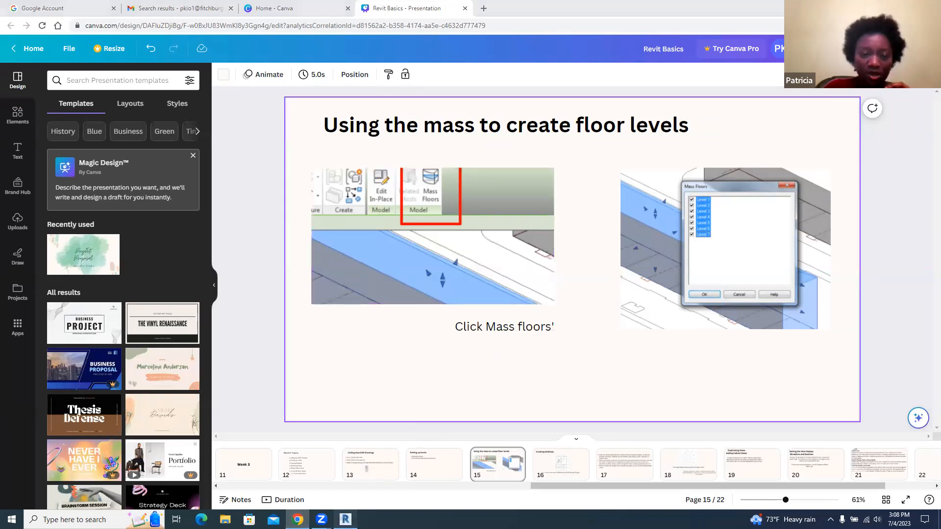
left_click(345, 519)
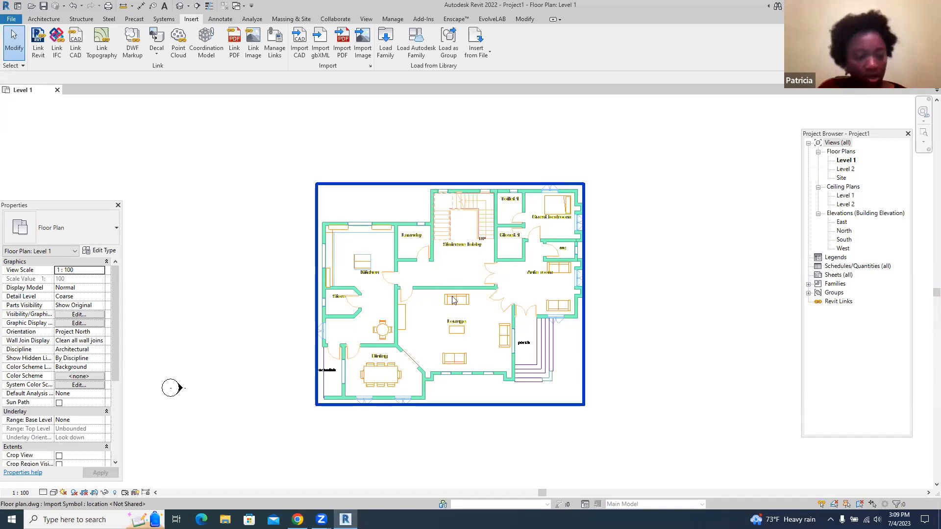
key("ctrl+z")
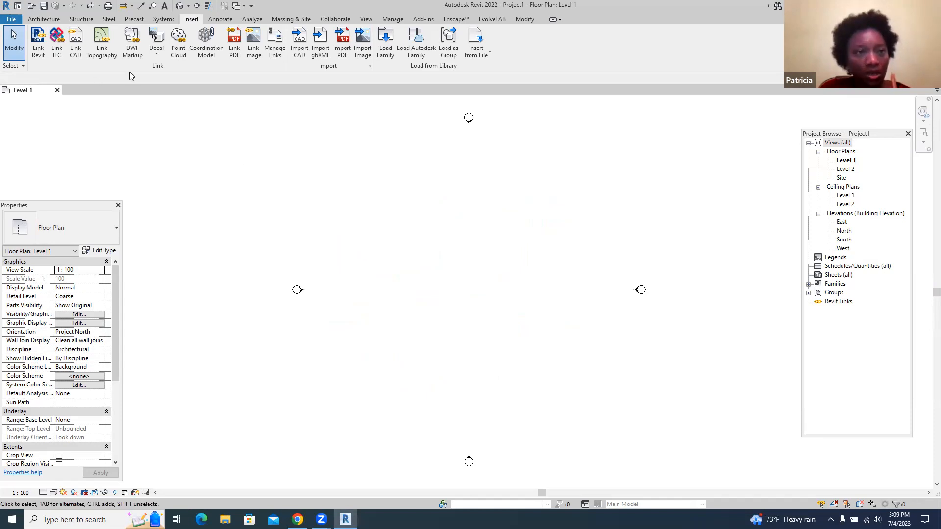
left_click(280, 22)
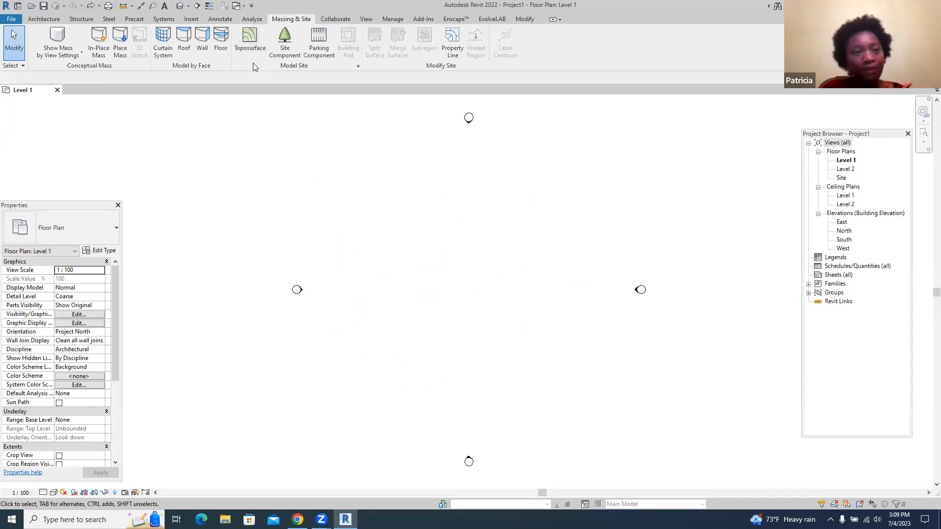
left_click(96, 49)
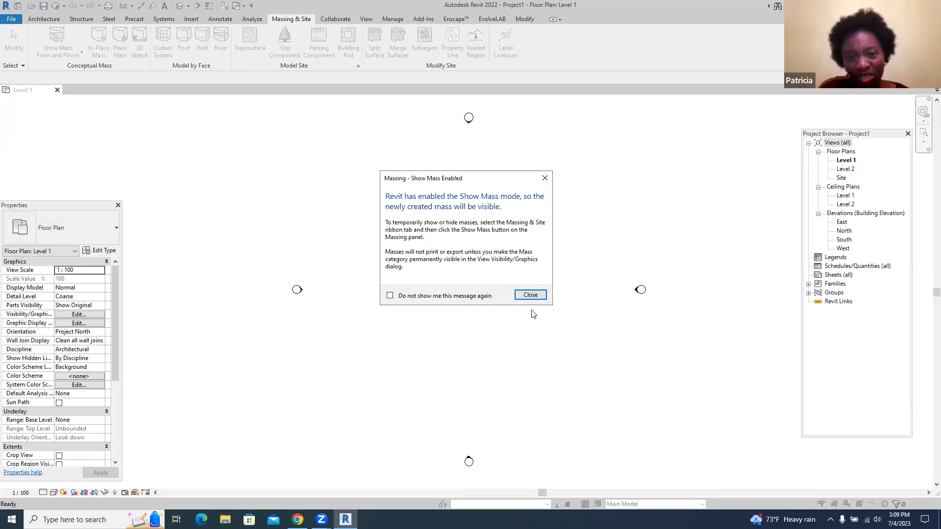
left_click(530, 295)
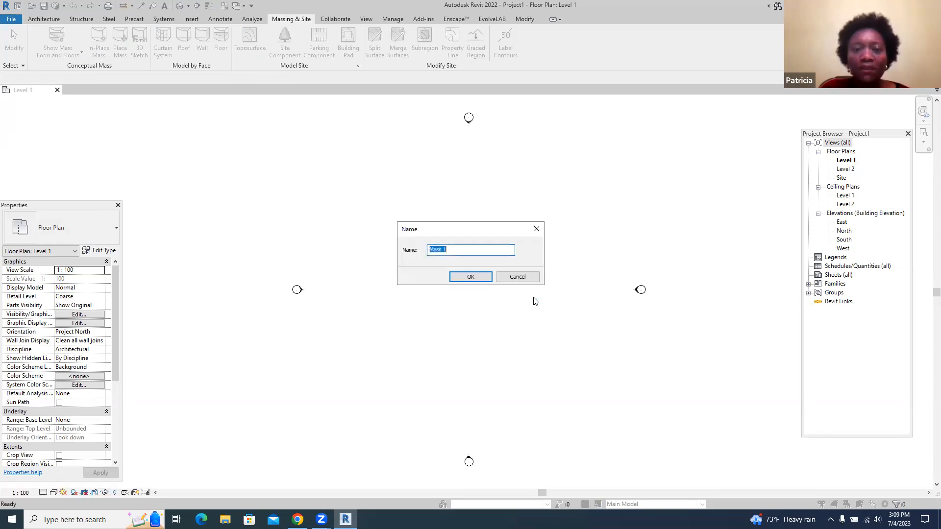
left_click(477, 277)
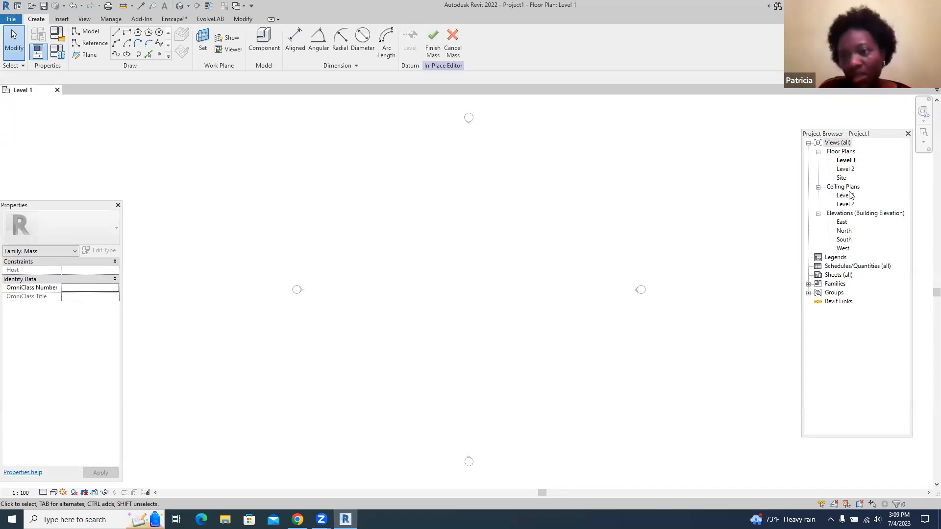
- Open the East elevation with in-place mass editing cancelled, and set Level 2's elevation to 3600
double_click(842, 223)
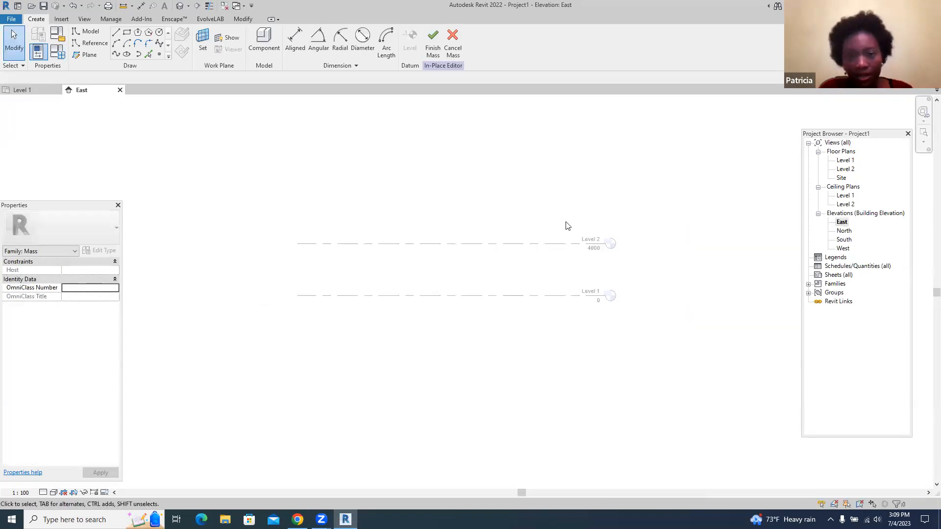
left_click(451, 46)
scroll(548, 350, "down", 1)
scroll(547, 228, "up", 1)
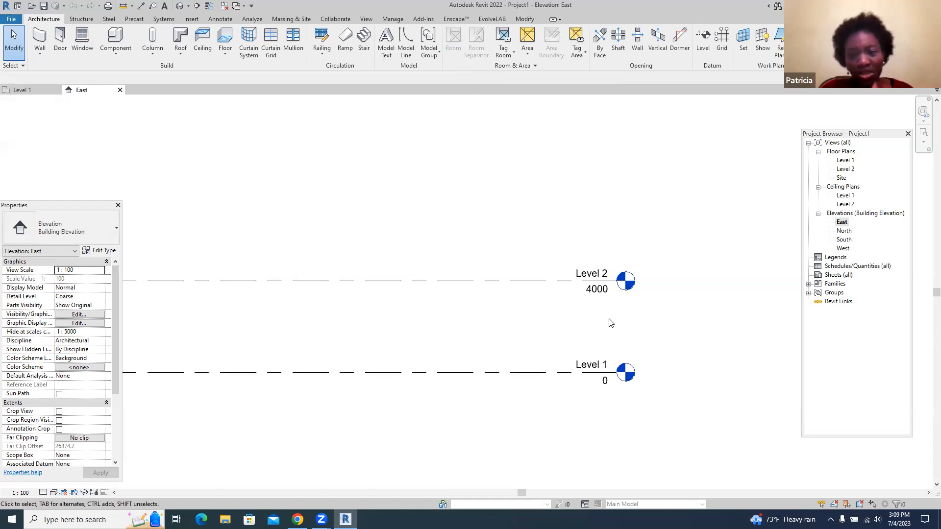
left_click(598, 293)
left_click(597, 290)
type("3")
key("Return")
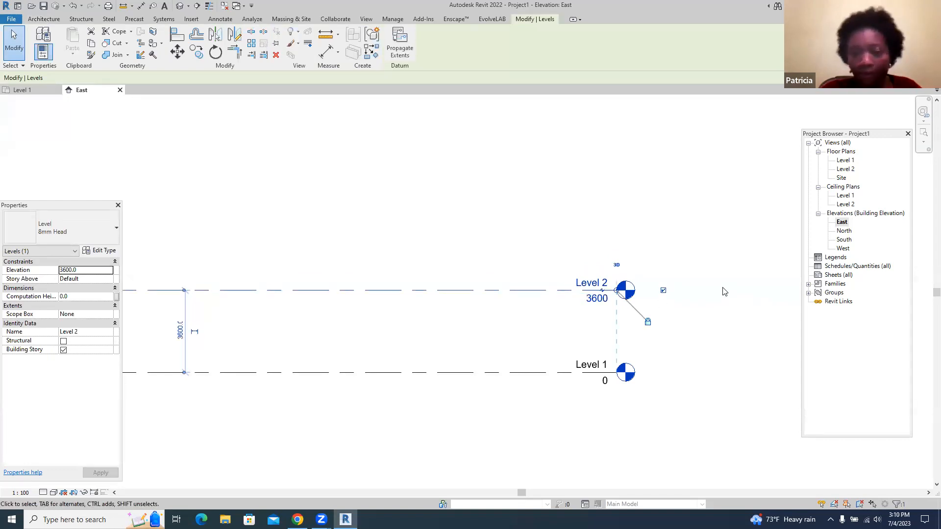
scroll(697, 411, "down", 2)
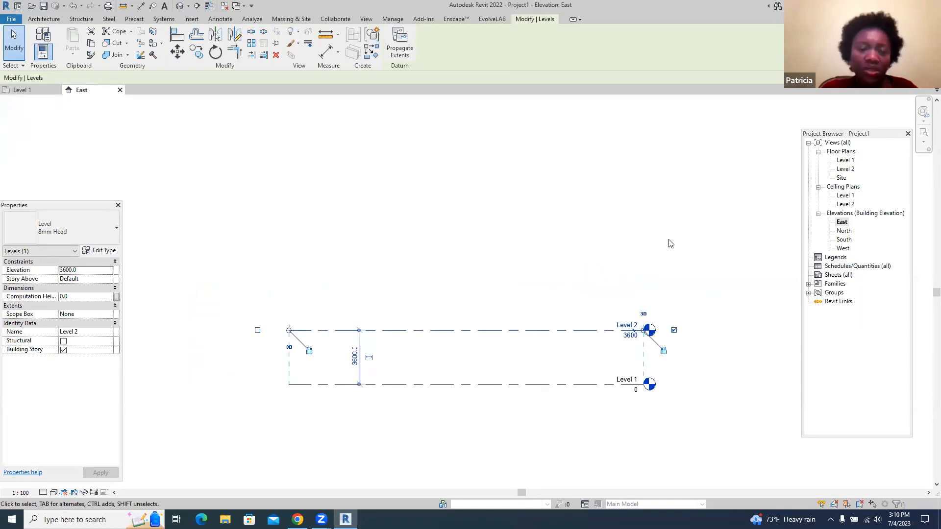
key("Escape")
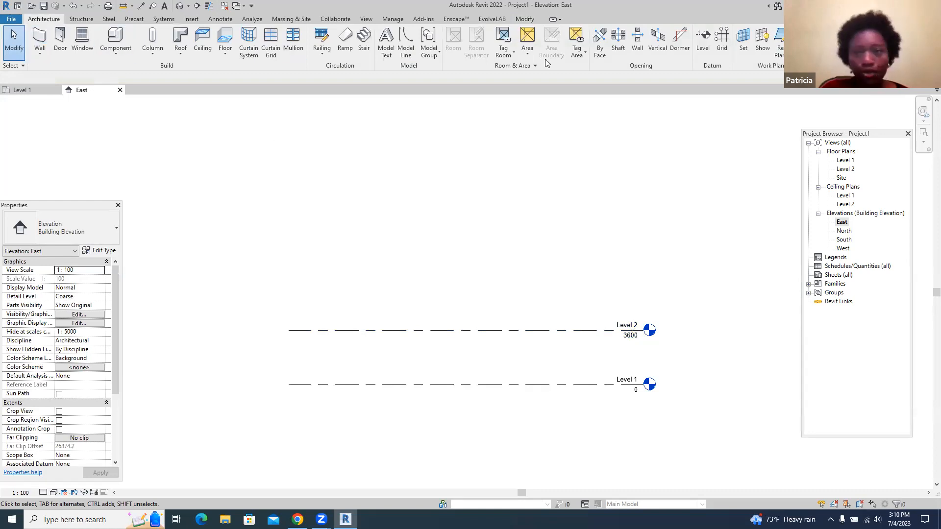
- Try placing a new level along Level 2 with a 3000 offset, and undo it
left_click(703, 43)
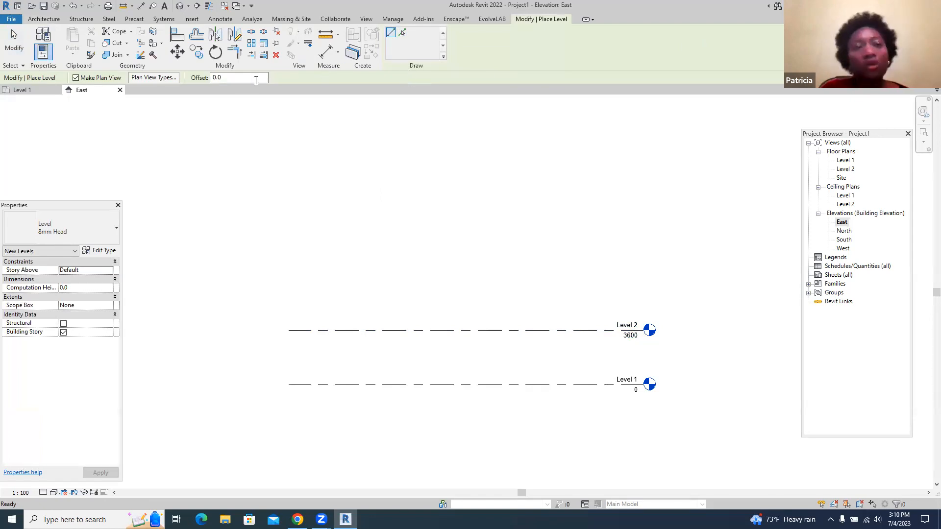
left_click(215, 77)
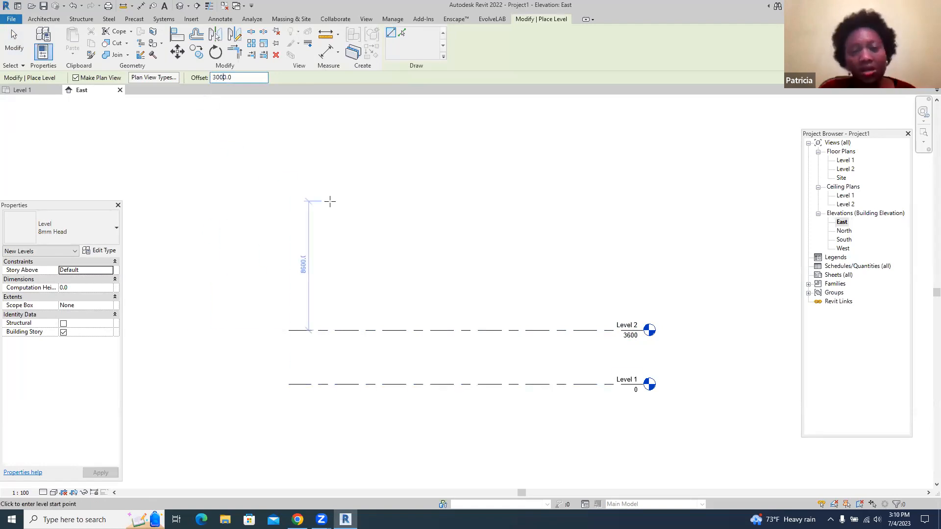
left_click(289, 330)
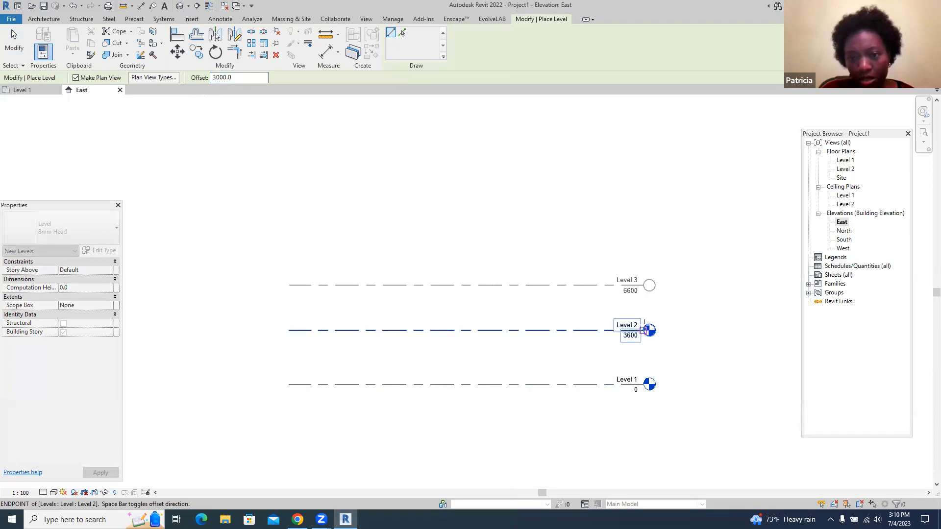
left_click(645, 330)
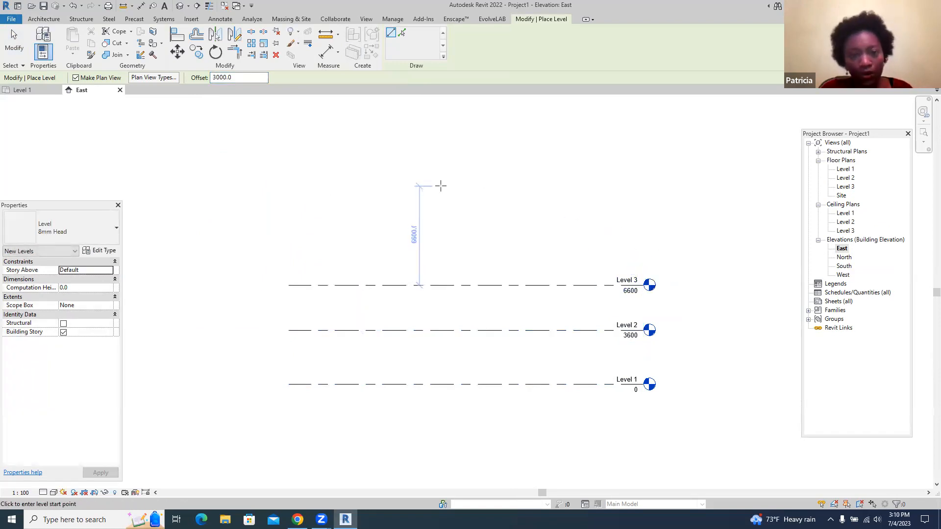
key("Escape")
key("Escape")
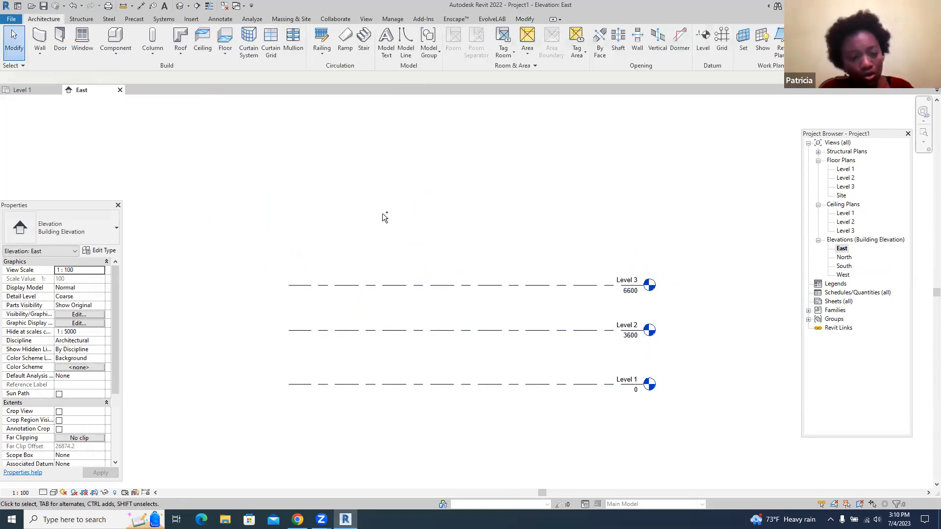
key("ctrl+z")
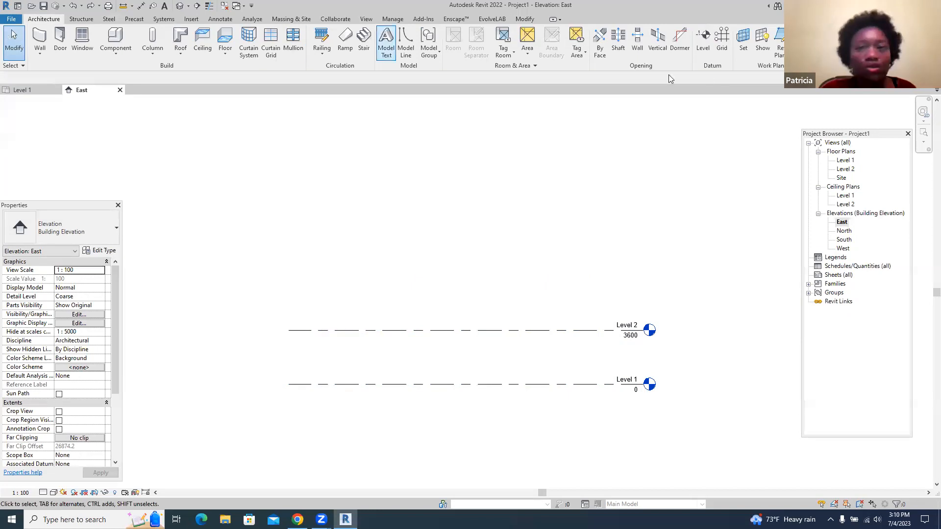
- Place a new level at a 3000 offset above Level 2 by picking the Level 2 line
left_click(705, 38)
left_click(214, 78)
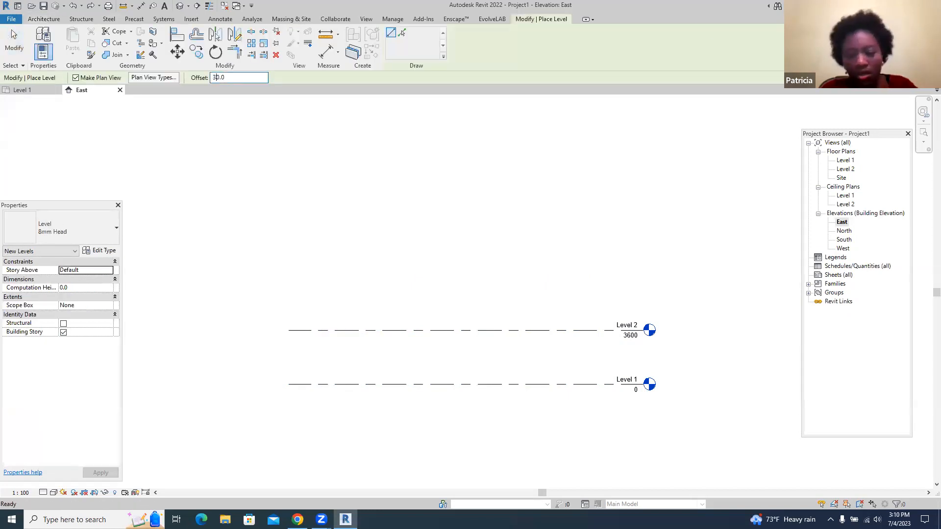
left_click(402, 32)
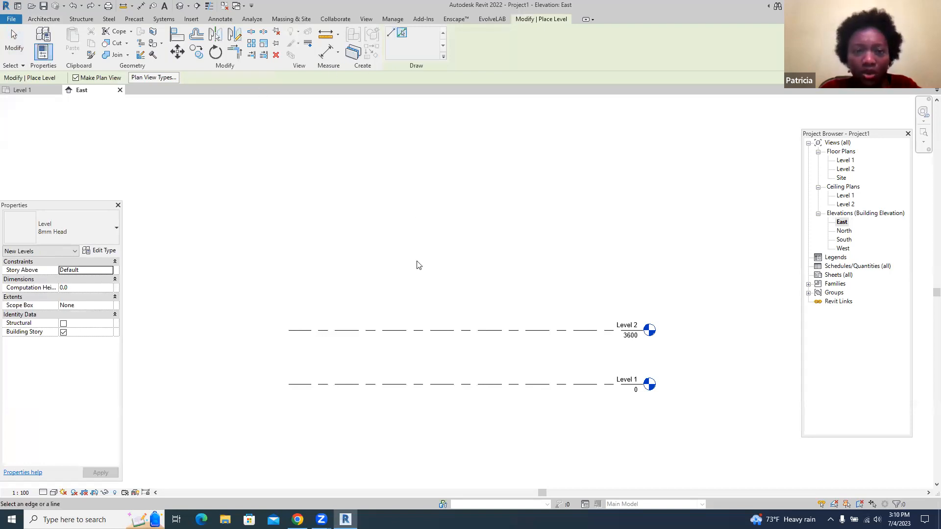
left_click(409, 331)
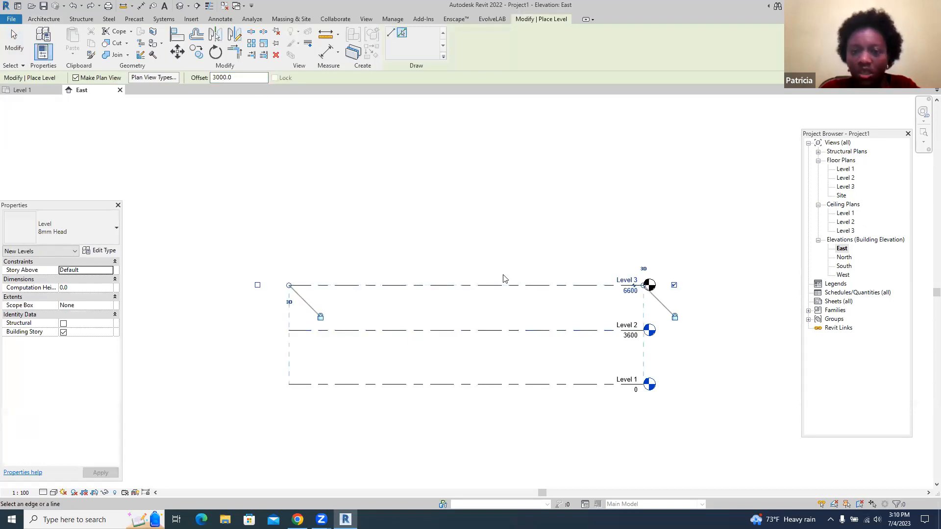
scroll(536, 234, "down", 3)
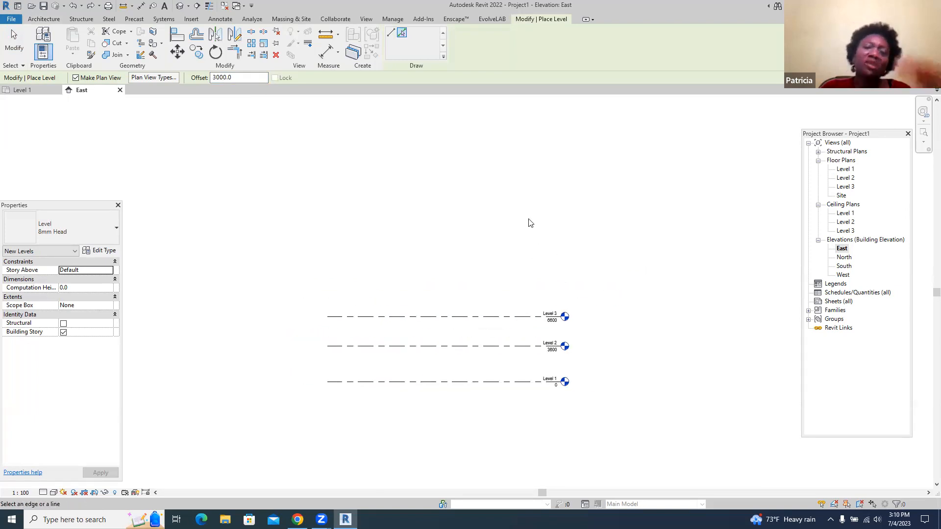
scroll(530, 223, "down", 1)
scroll(556, 147, "up", 1)
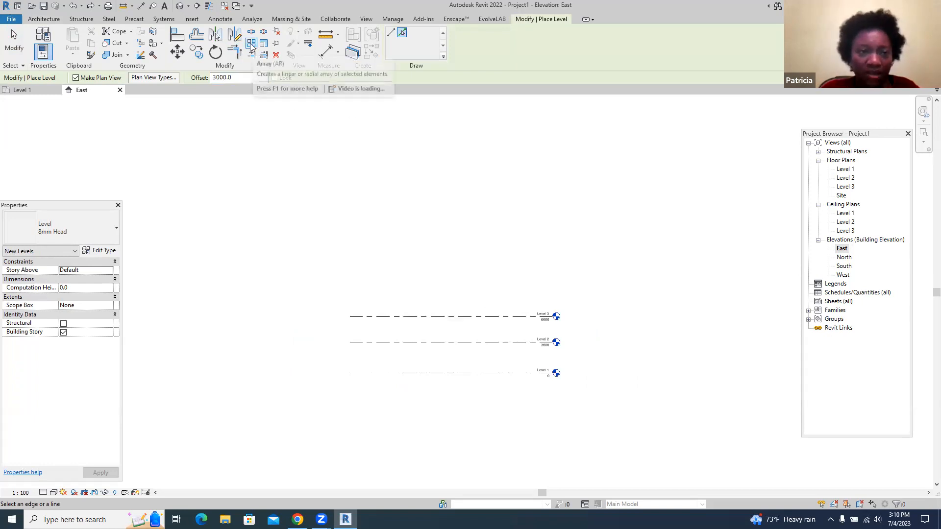
key("Escape")
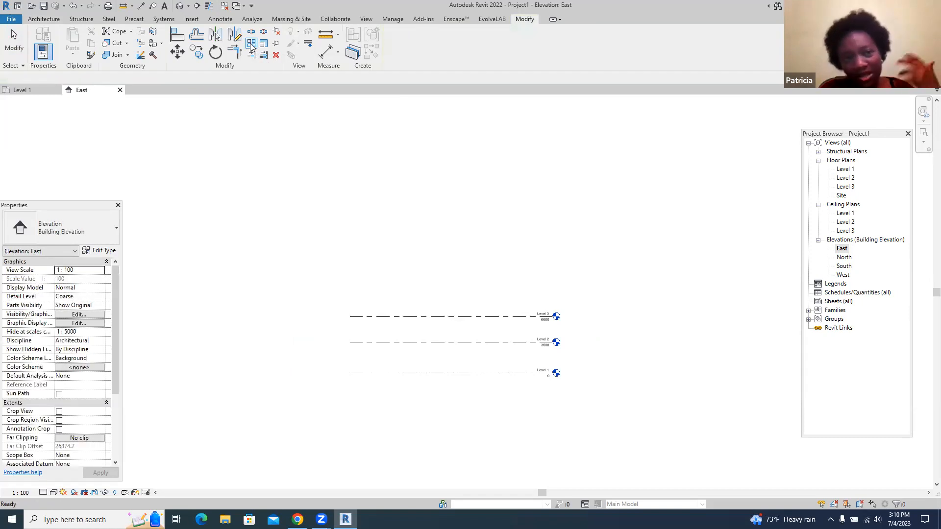
- Try to array Level 3 upward with 2 items at a 3000 spacing
left_click(399, 317)
right_click(399, 317)
left_click(430, 325)
left_click(403, 317)
left_click(395, 343)
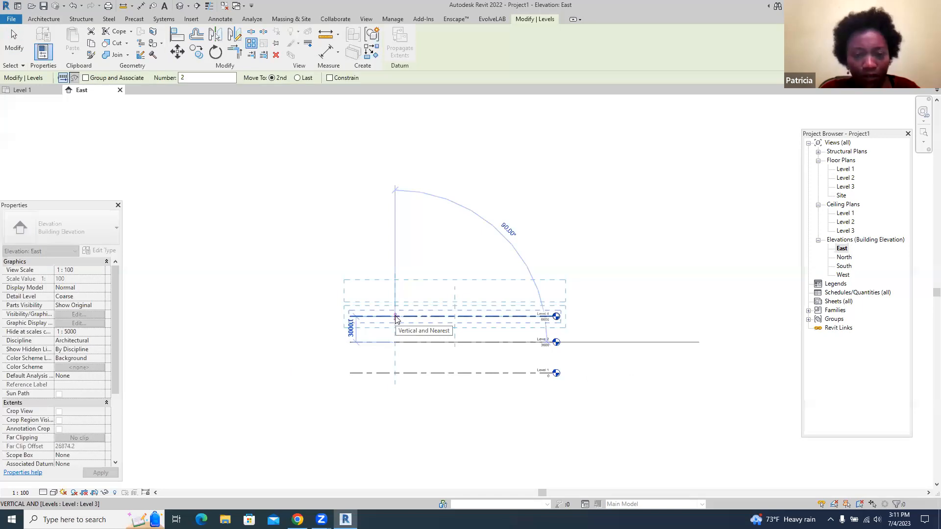
left_click(396, 317)
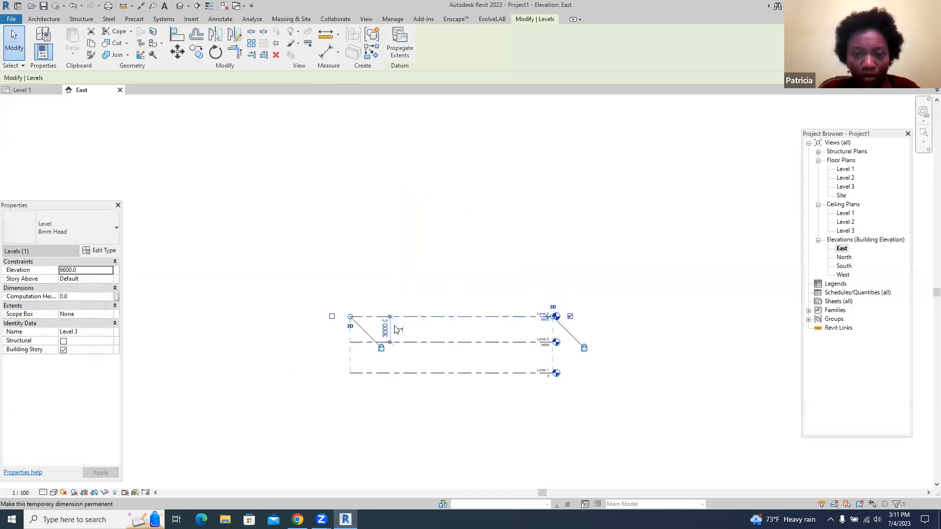
- Array Level 3 upward with 7 items, using the 3000 distance from Level 2 to Level 3 as the spacing
left_click(251, 45)
double_click(183, 78)
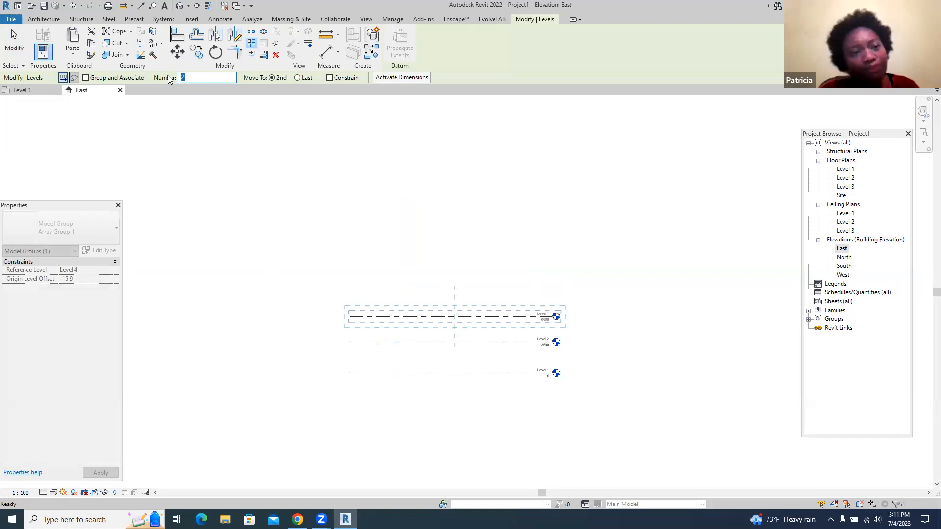
type("7")
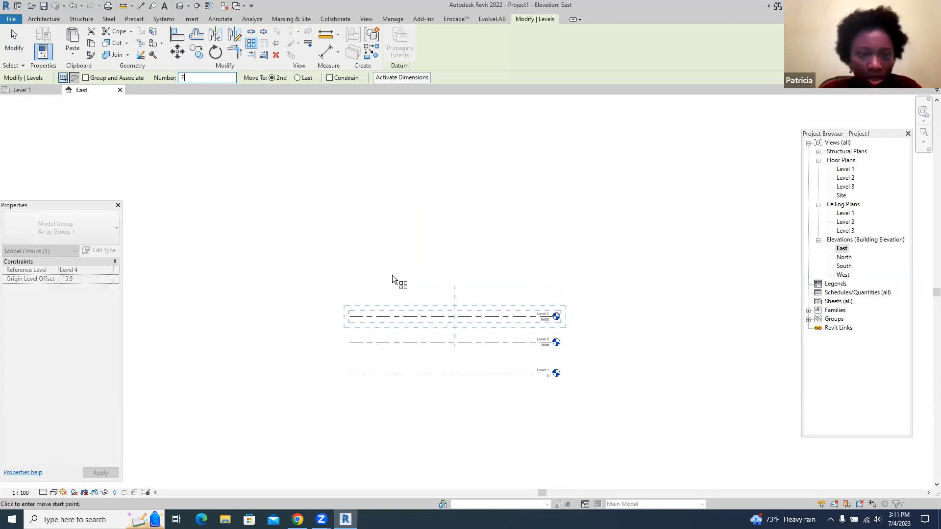
left_click(381, 342)
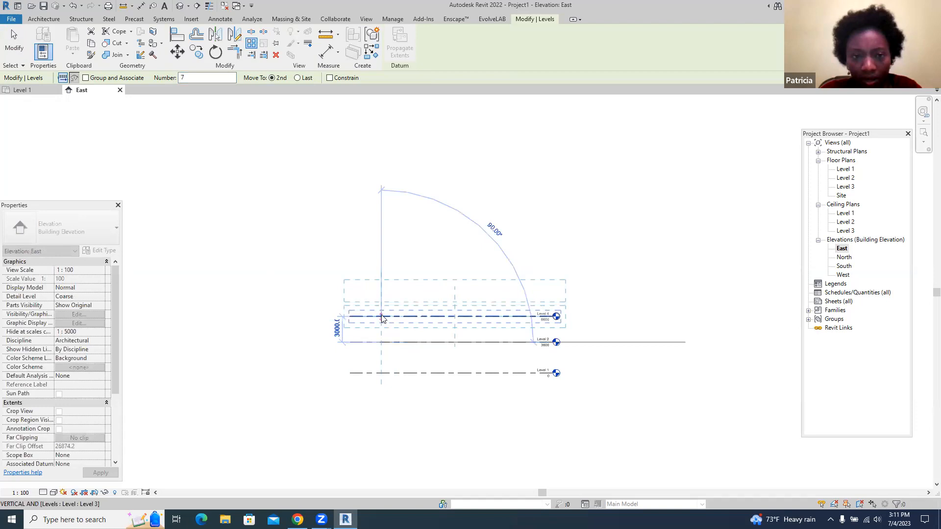
left_click(382, 317)
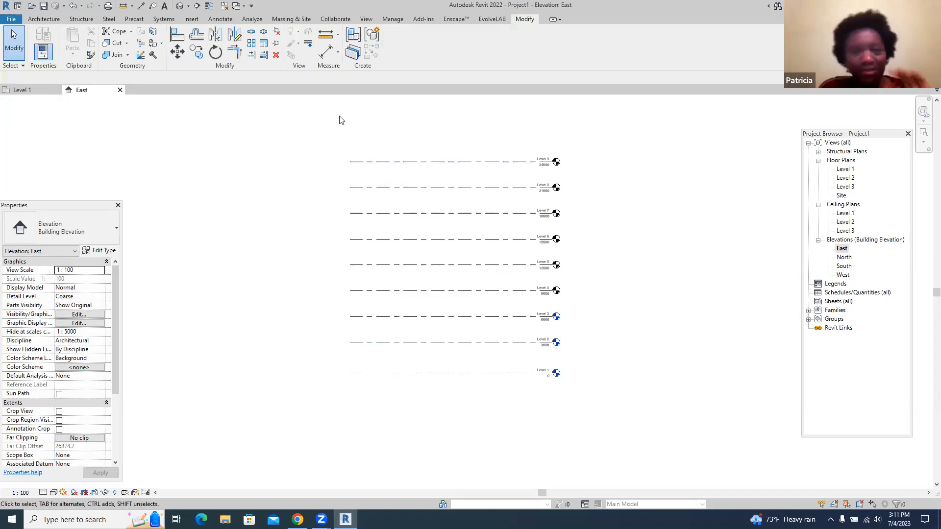
- Open the default 3D view and start a new in-place mass with the default name
left_click(179, 6)
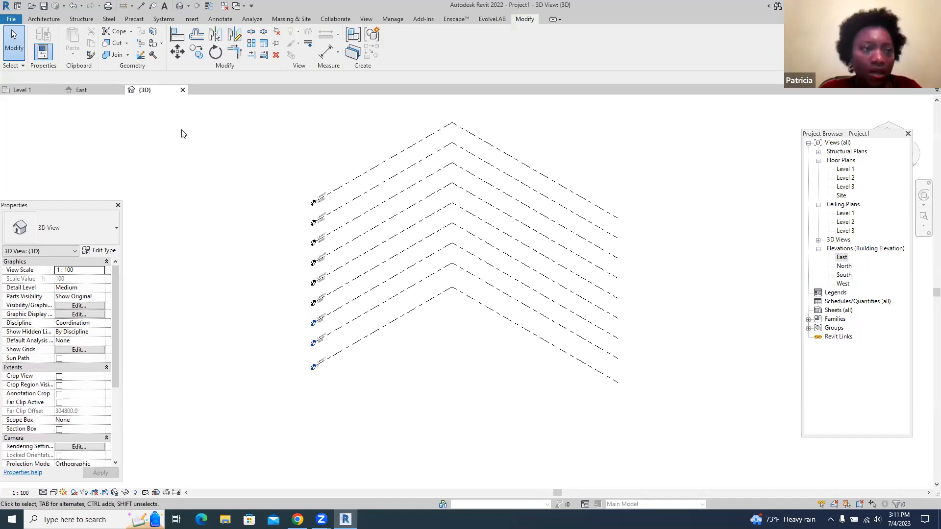
left_click(304, 19)
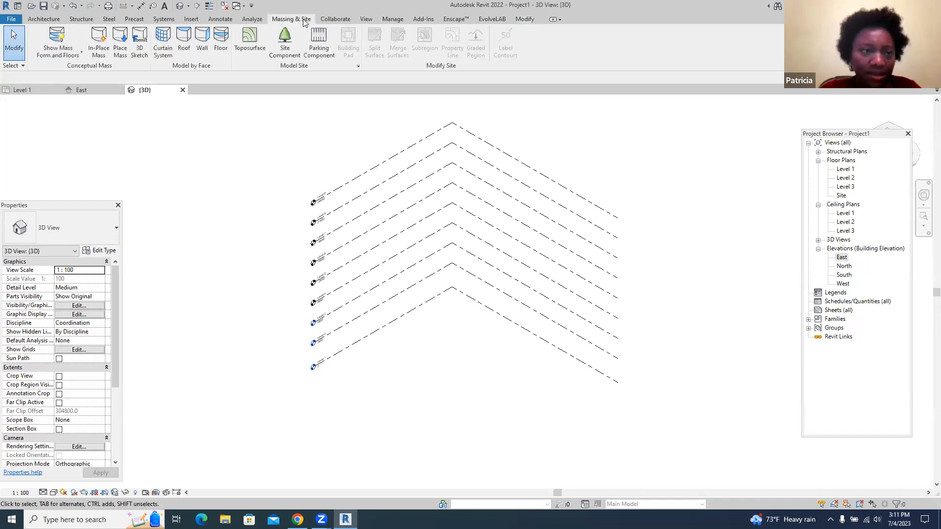
left_click(102, 38)
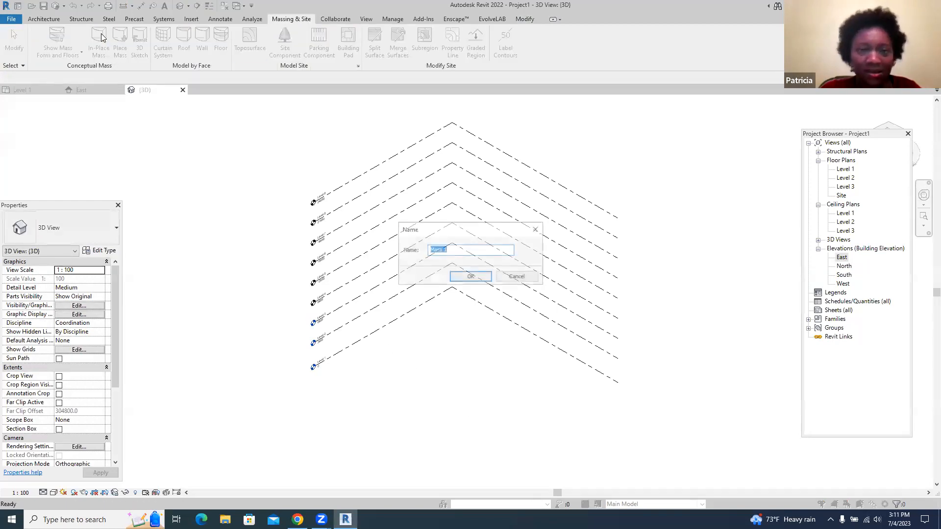
left_click(469, 277)
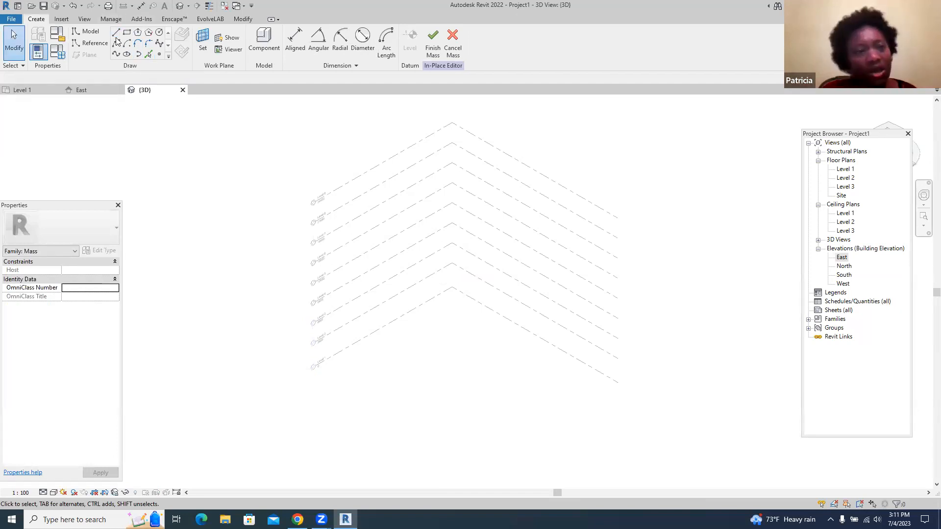
- Draw a model-line circle with a radius of 10000 on Level 1, centred within the level's outline
left_click(159, 33)
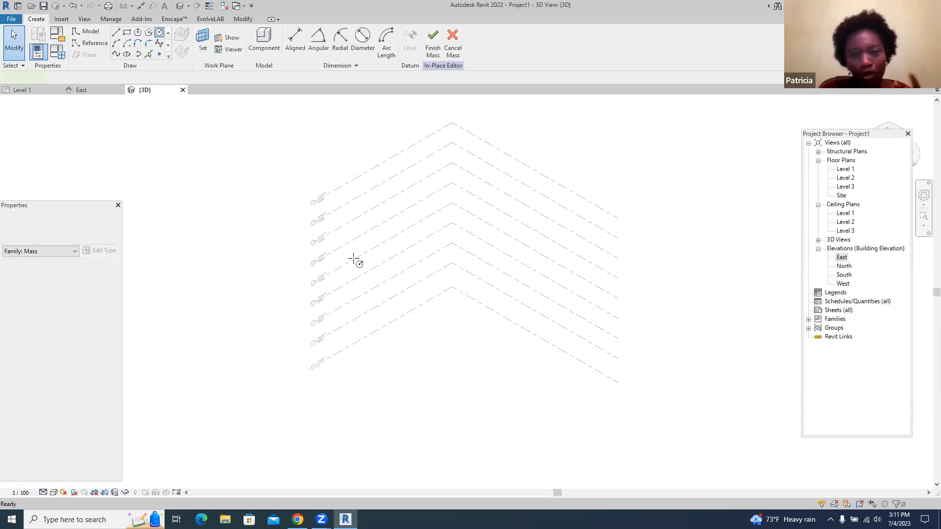
left_click(451, 356)
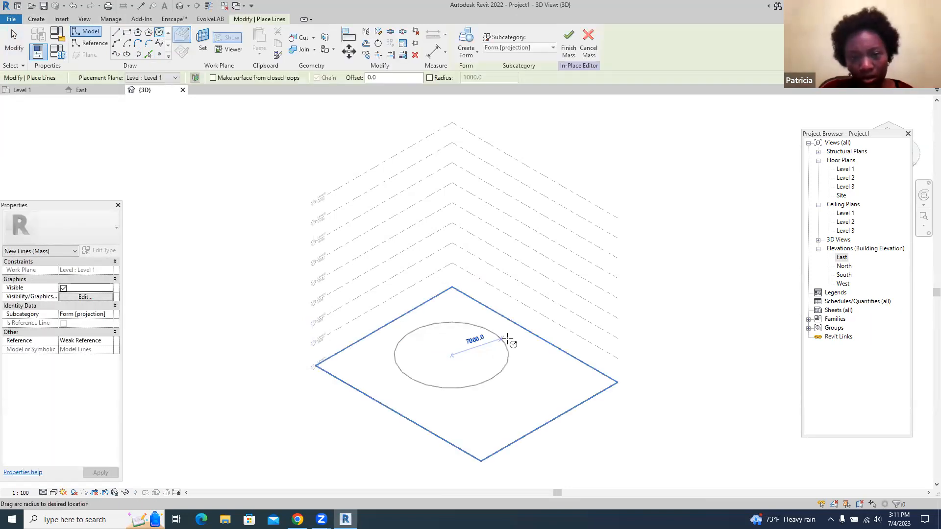
left_click(522, 334)
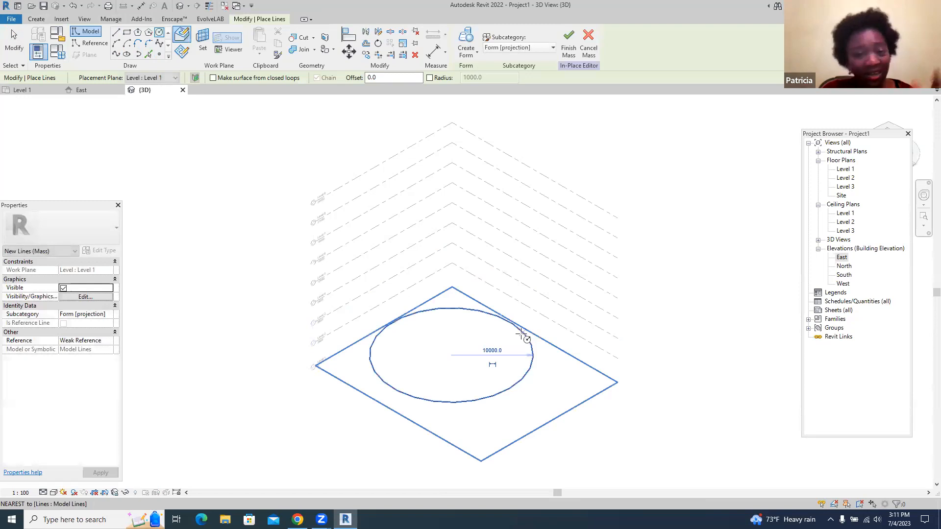
left_click(523, 332)
key("Escape")
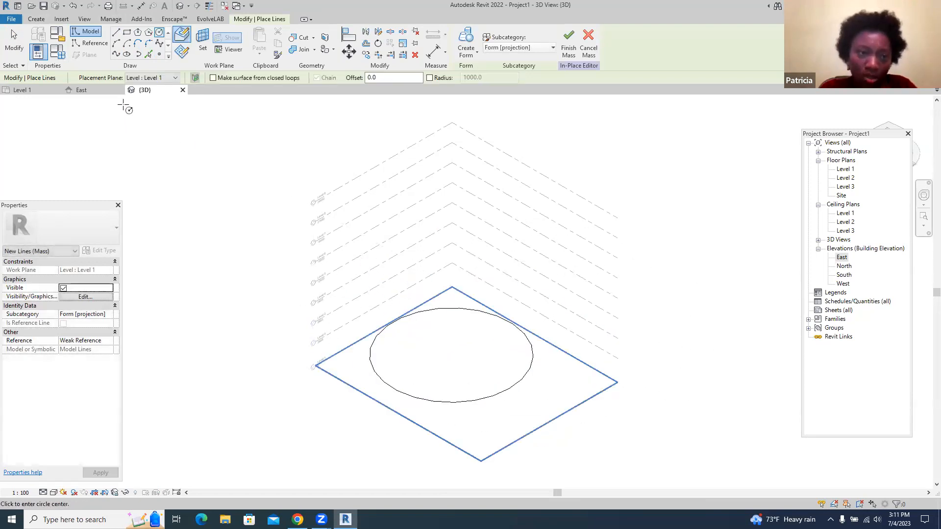
- Set the placement plane to Level 5 and draw a rectangle about 15460 by 12640 above the base circle
left_click(174, 78)
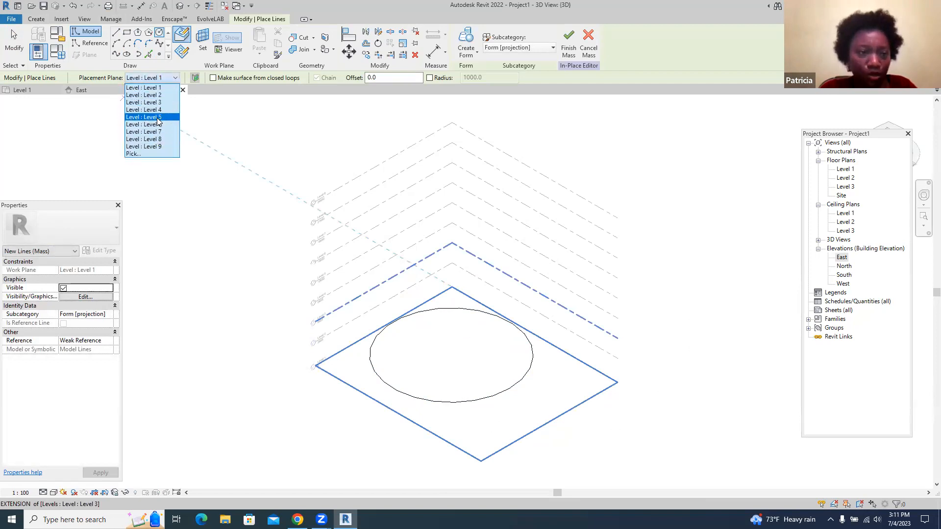
left_click(157, 119)
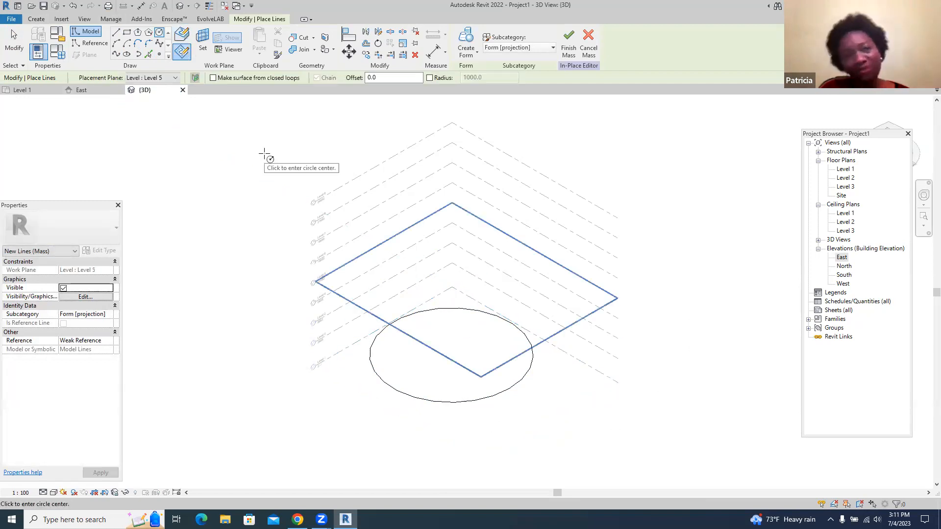
left_click(127, 33)
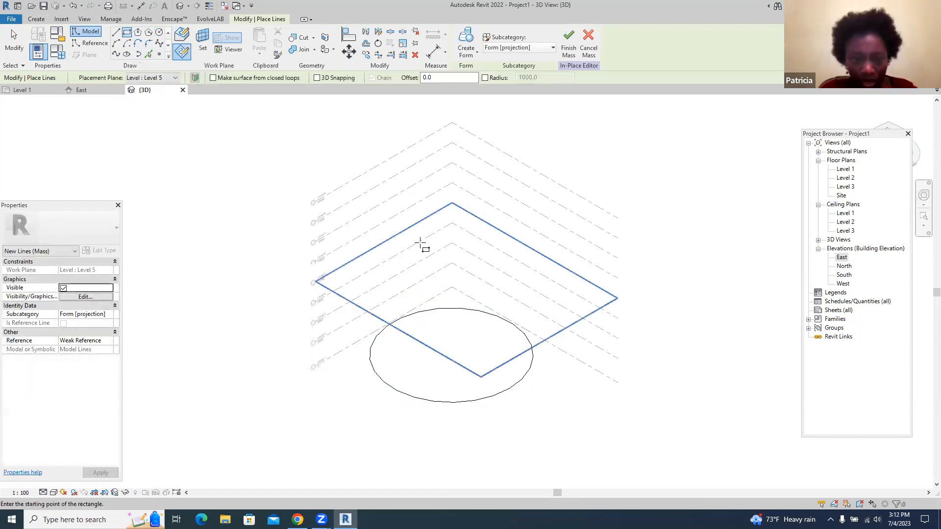
scroll(421, 243, "up", 4)
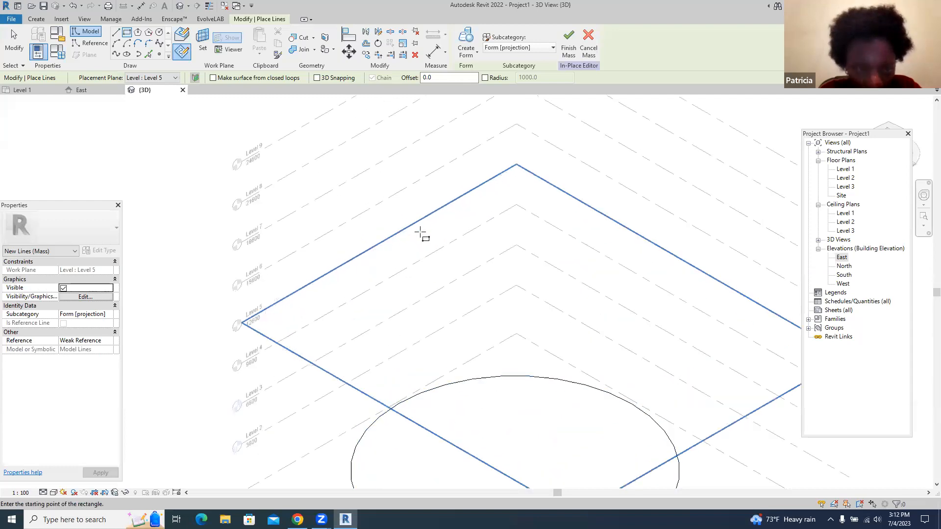
scroll(420, 235, "down", 2)
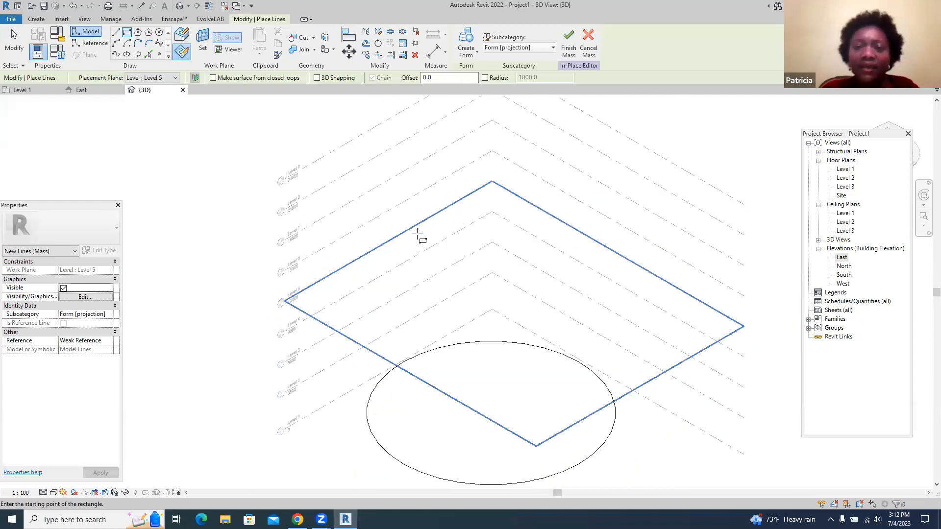
left_click(496, 216)
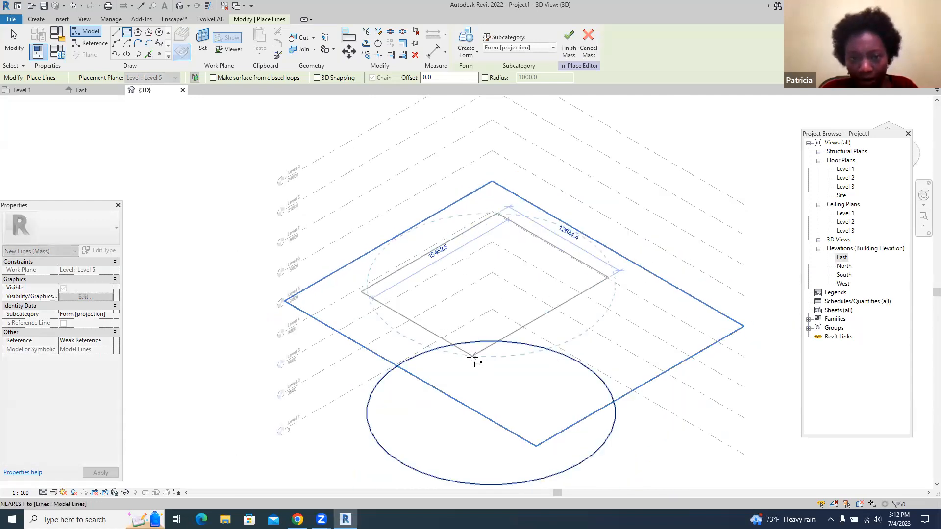
left_click(472, 357)
scroll(466, 398, "down", 3)
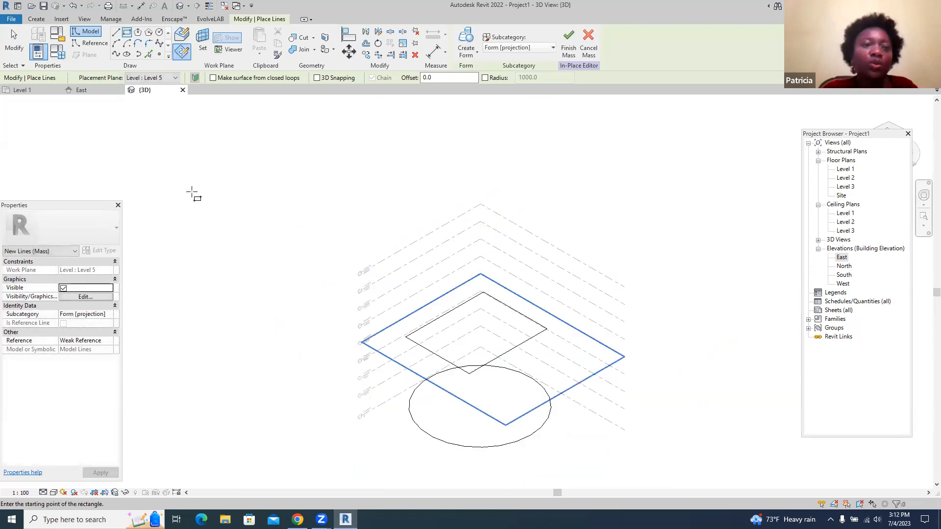
- Set the placement plane to Level 9 and draw a circle with a radius of about 8180 above the rectangle
left_click(159, 32)
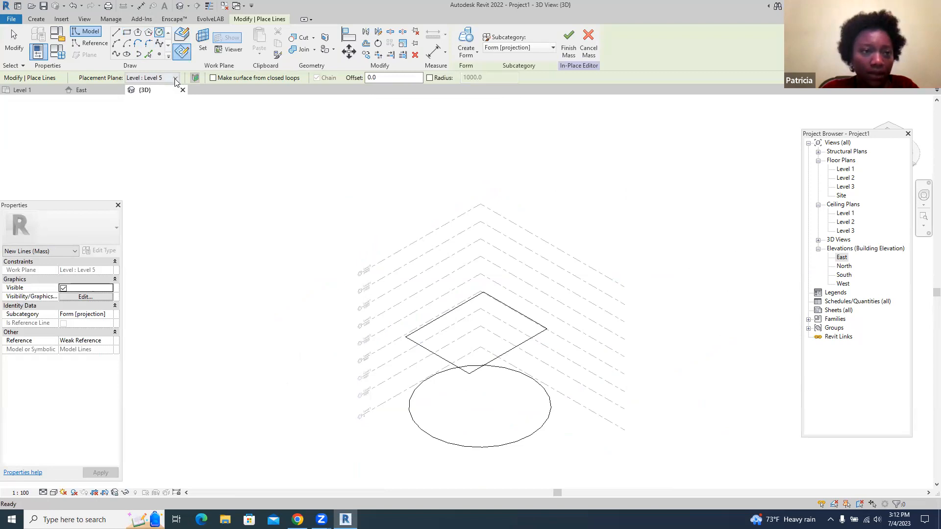
left_click(176, 78)
left_click(157, 146)
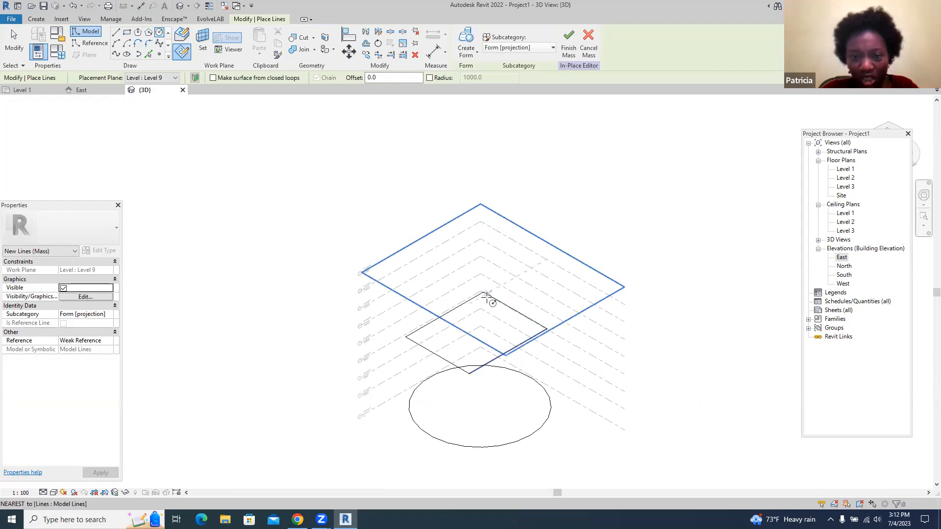
left_click(480, 264)
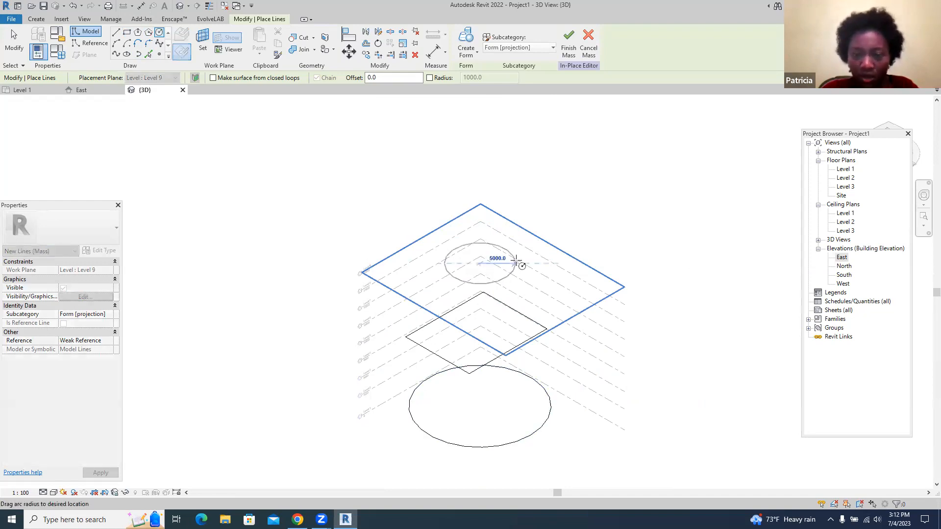
left_click(536, 252)
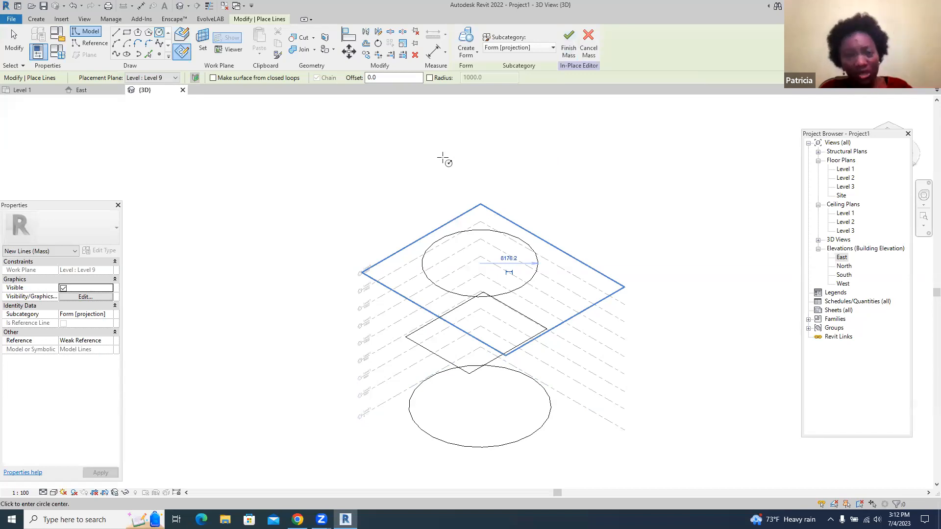
- Create a lofted solid form from the Level 9 circle, the Level 5 rectangle and the Level 1 circle
left_click(13, 37)
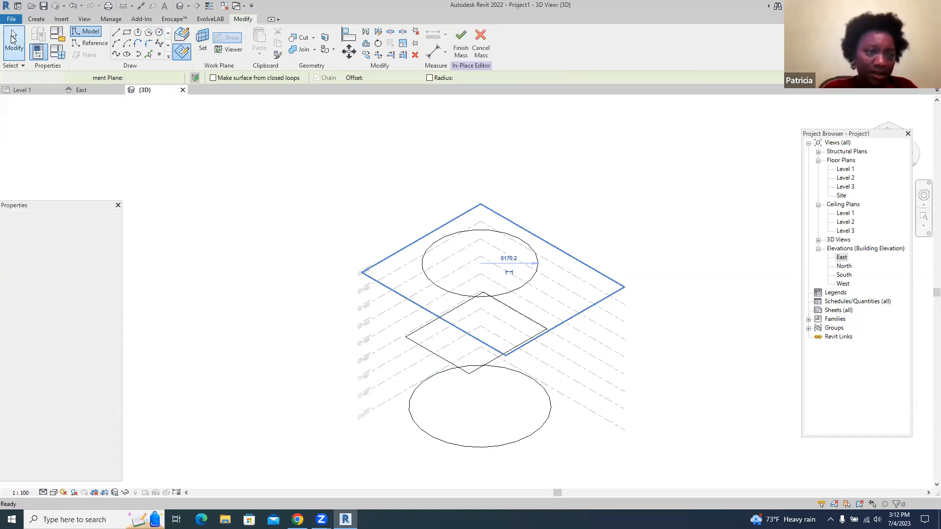
left_click(527, 290)
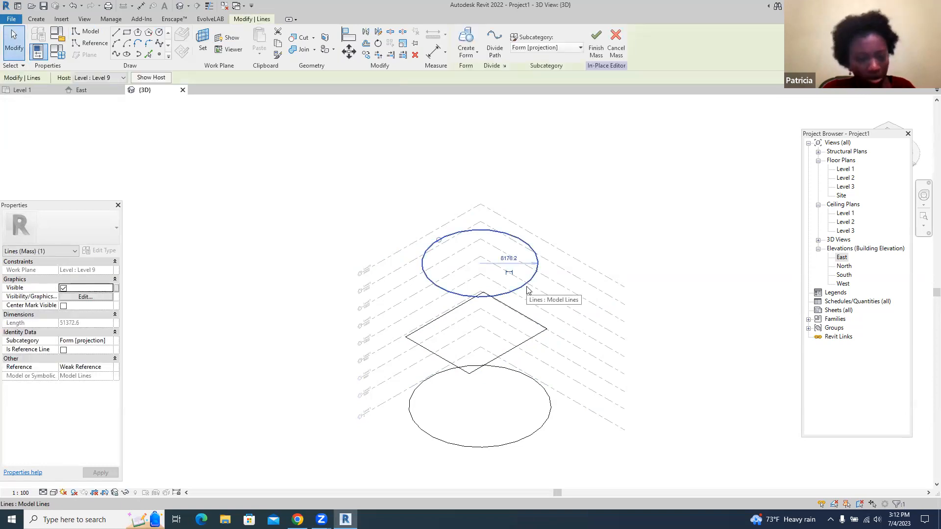
left_click(515, 346, "ctrl")
left_click(541, 428, "ctrl")
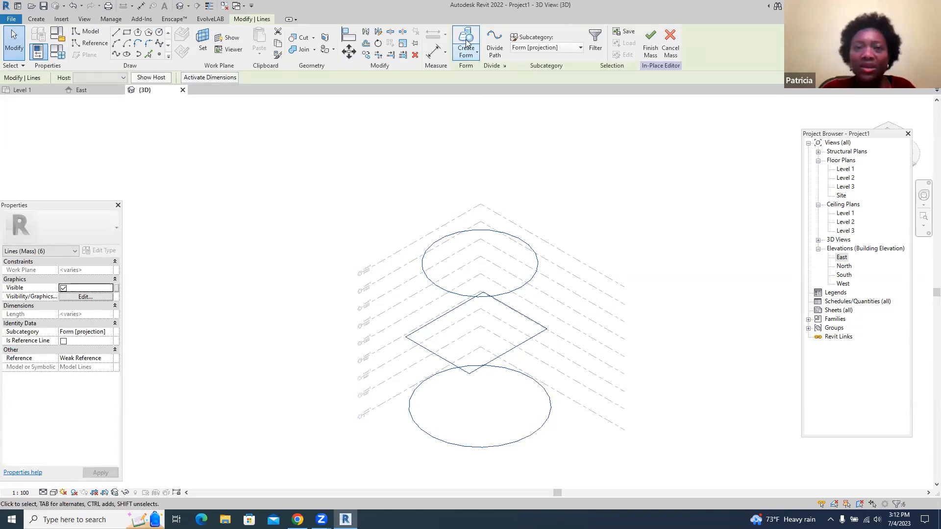
key("Escape")
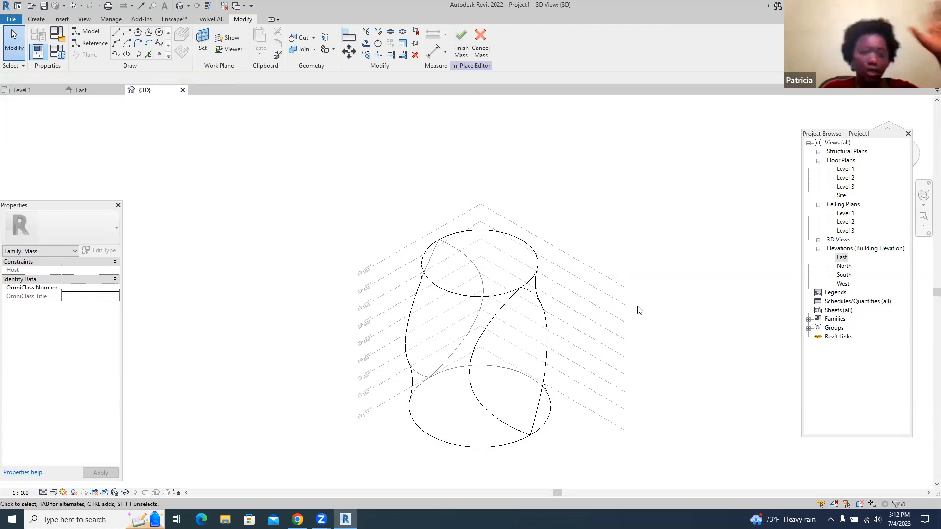
- Finish the in-place mass containing the lofted form and return to the project
scroll(490, 189, "down", 3)
scroll(497, 311, "up", 3)
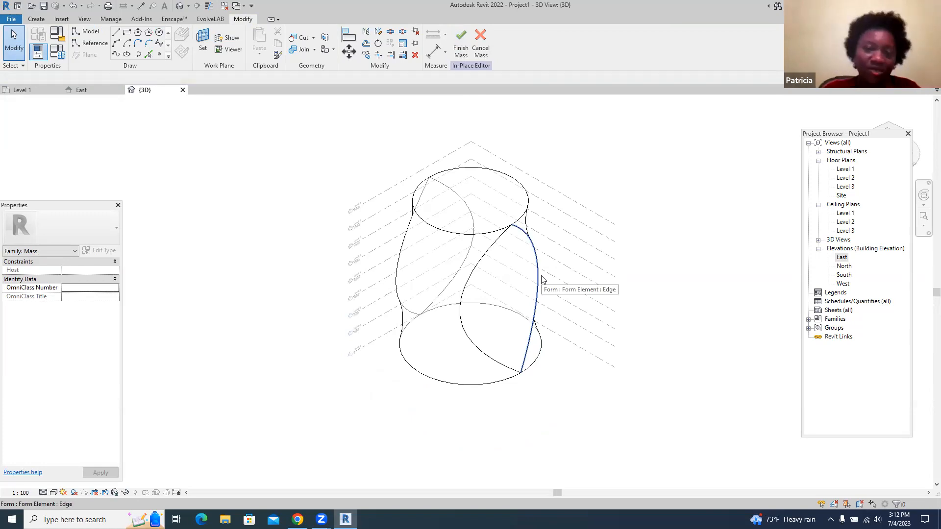
left_click(461, 47)
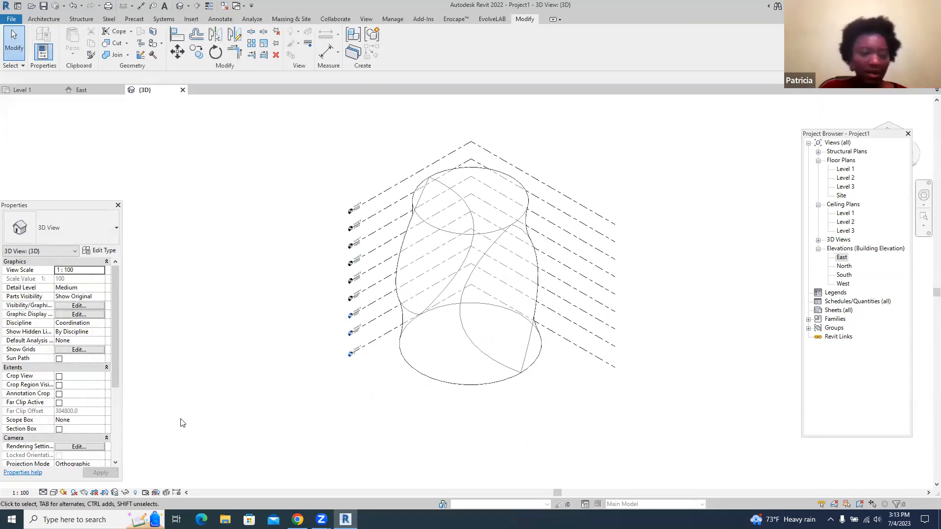
- Compare the Shaded and Consistent Colors visual styles in the 3D view and leave it set to Shaded
left_click(54, 492)
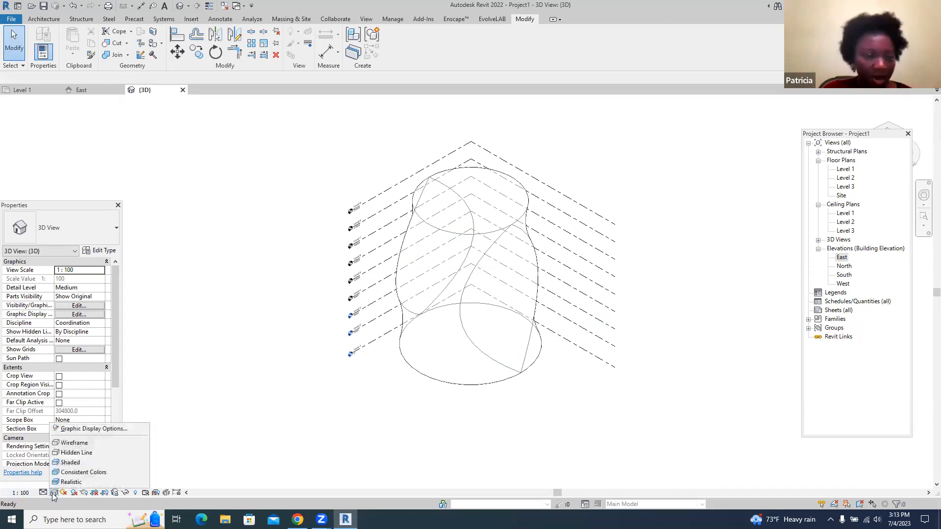
left_click(63, 463)
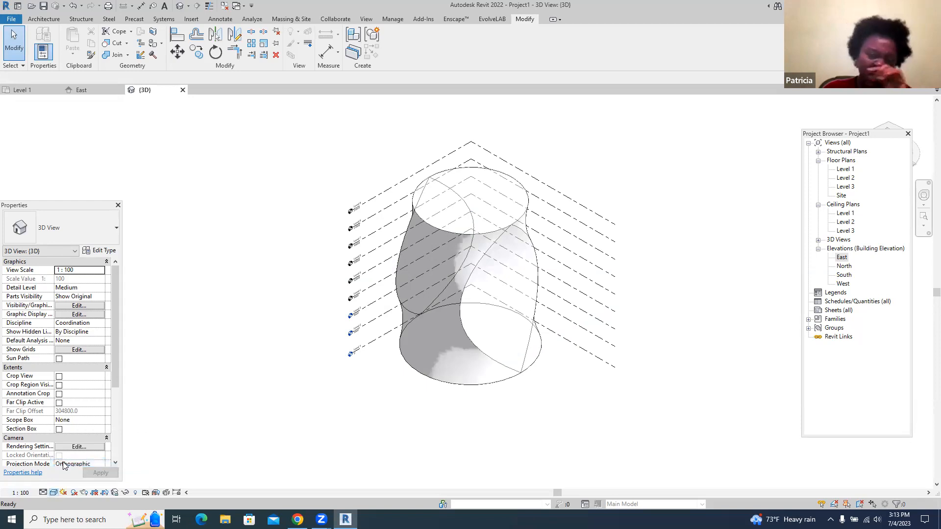
left_click(54, 492)
left_click(68, 472)
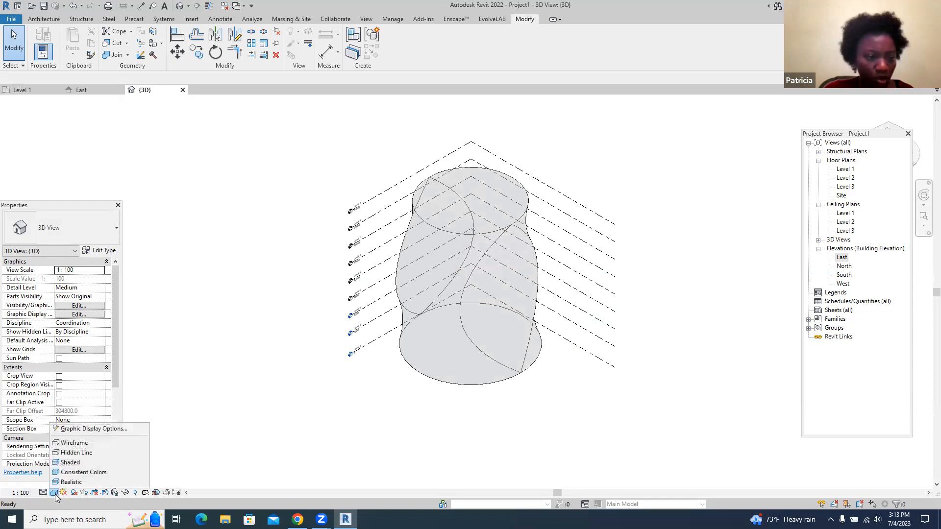
left_click(69, 462)
- Turn on smooth lines with anti-aliasing in the 3D view's graphic display options
left_click(54, 493)
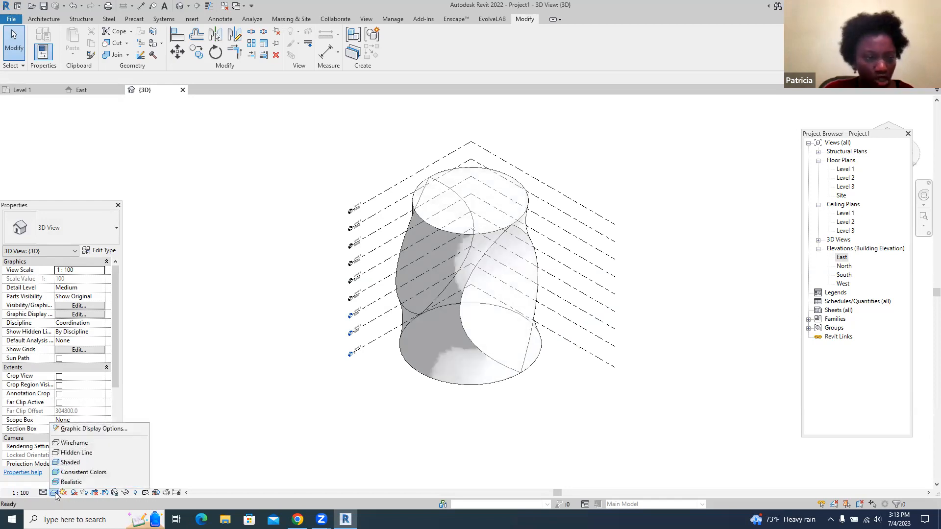
left_click(82, 428)
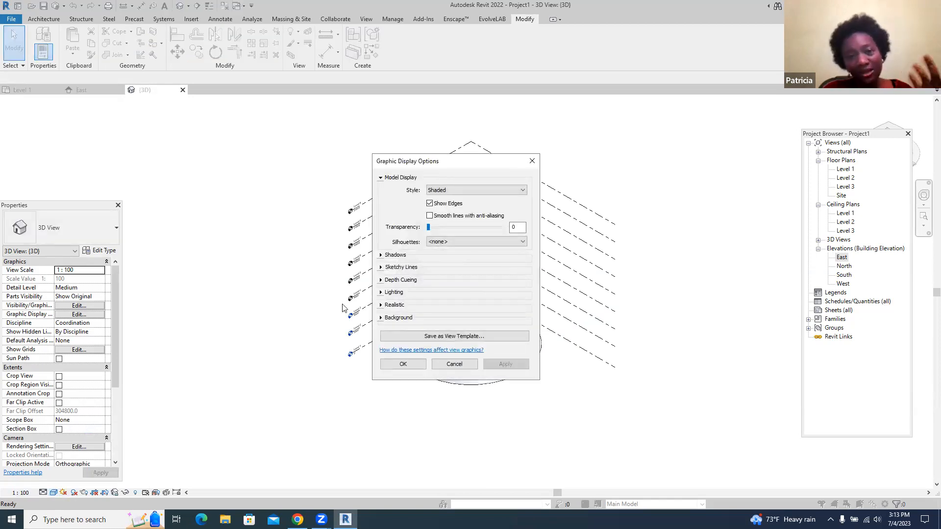
left_click(429, 216)
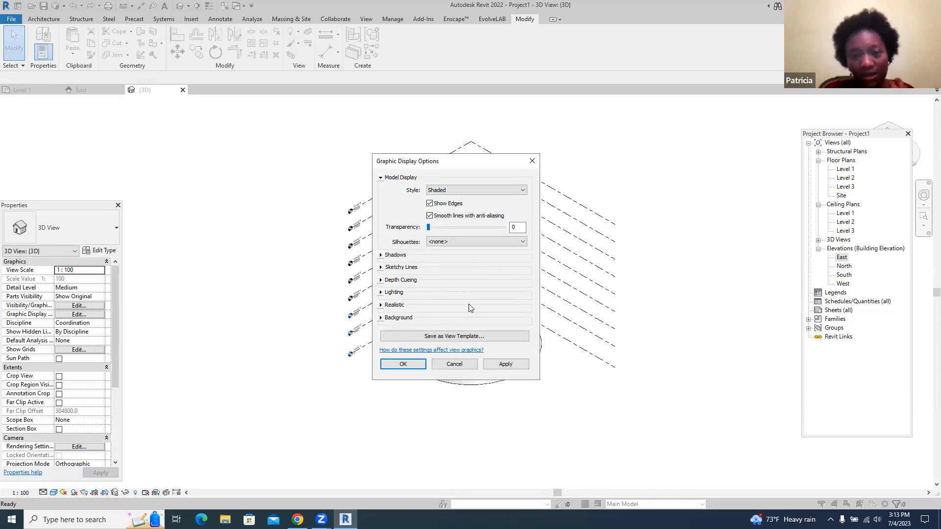
left_click(505, 364)
left_click(424, 367)
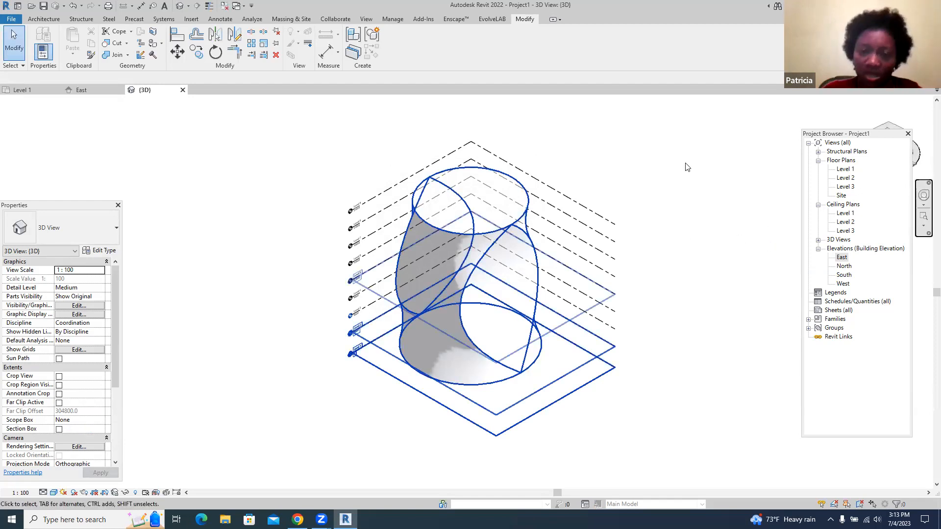
- Create mass floors in the lofted mass for all levels from Level 1 to Level 9
left_click(492, 231)
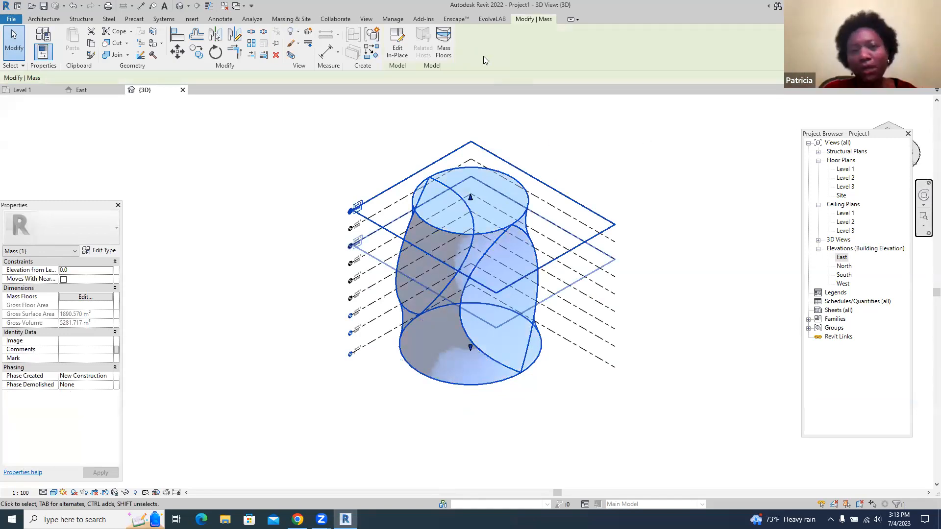
left_click(446, 47)
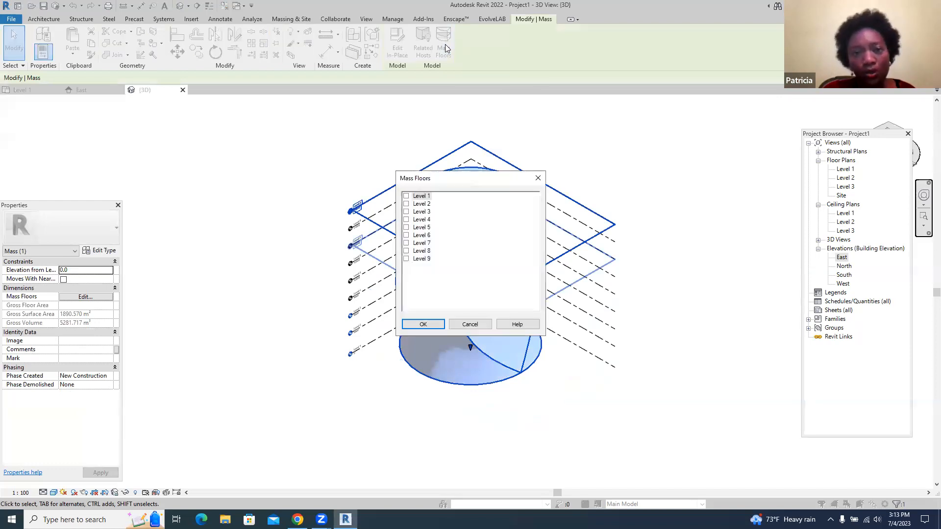
left_click(427, 195)
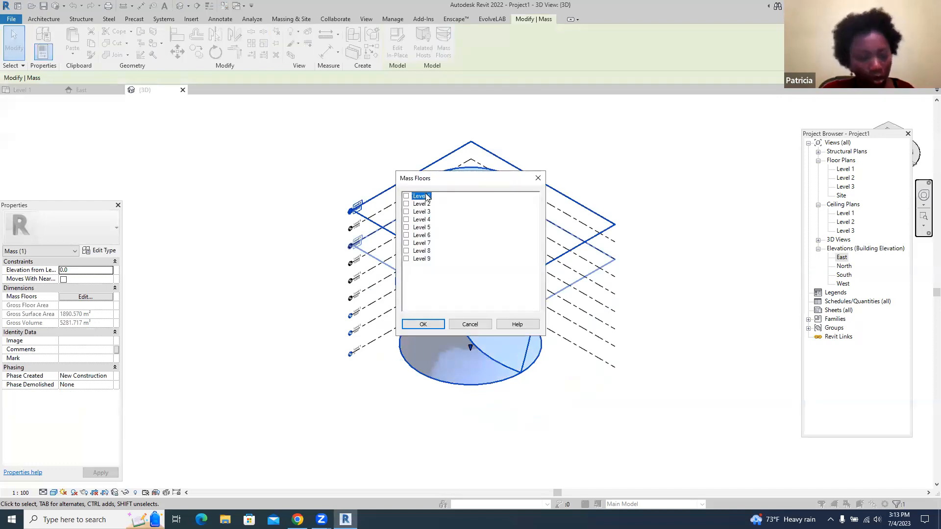
left_click(423, 258, "shift")
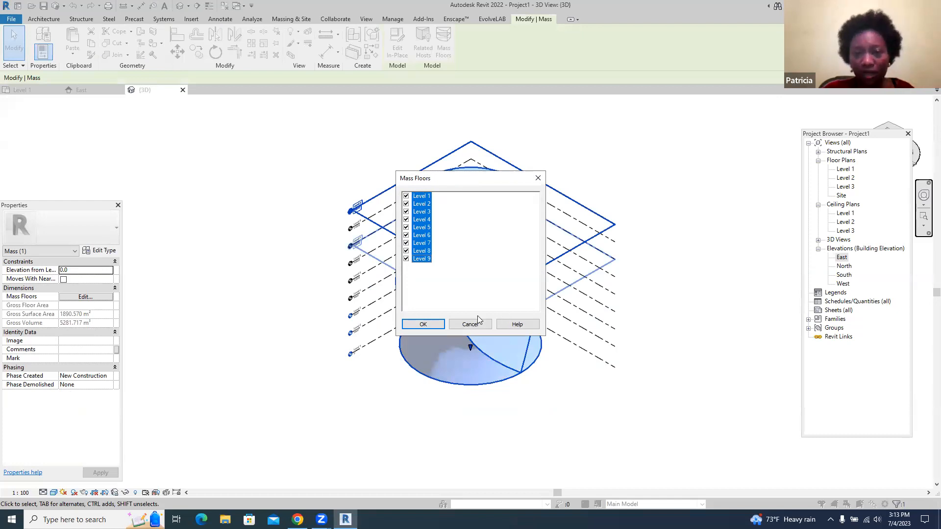
left_click(439, 324)
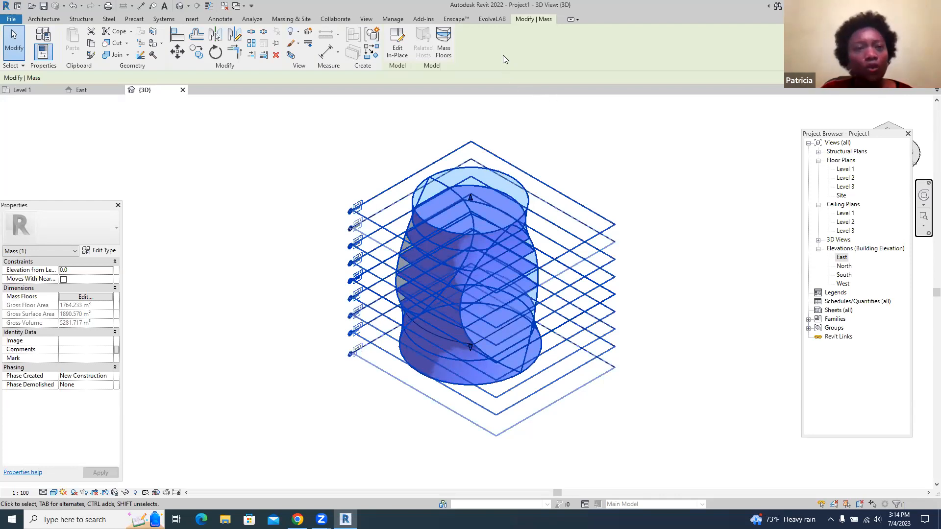
- Create a new building component schedule for the Mass Floor category, named Mass Floor Schedule, in the New Construction phase
left_click(366, 19)
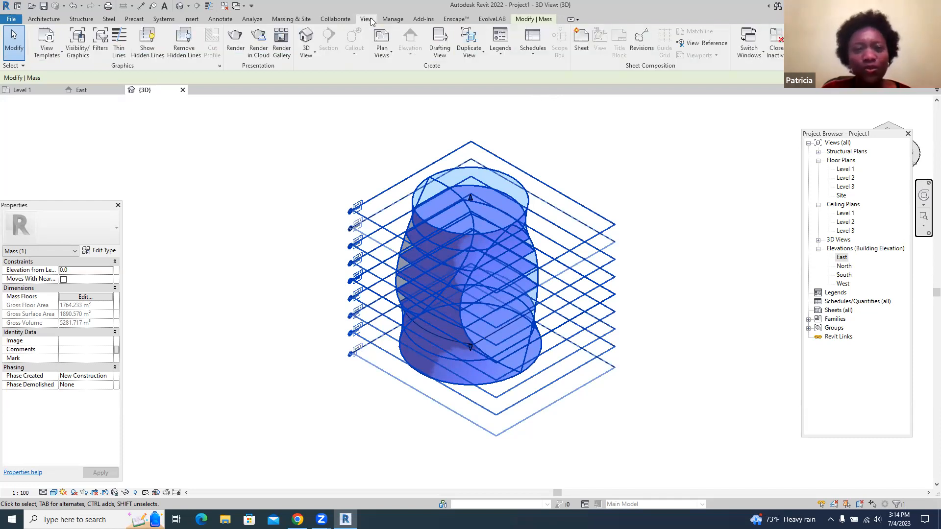
left_click(535, 55)
left_click(553, 70)
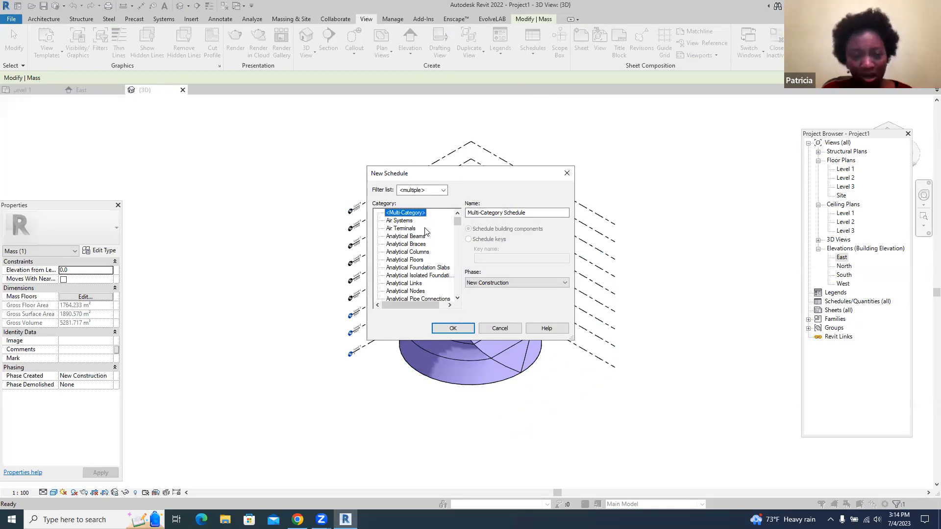
scroll(425, 231, "down", 4)
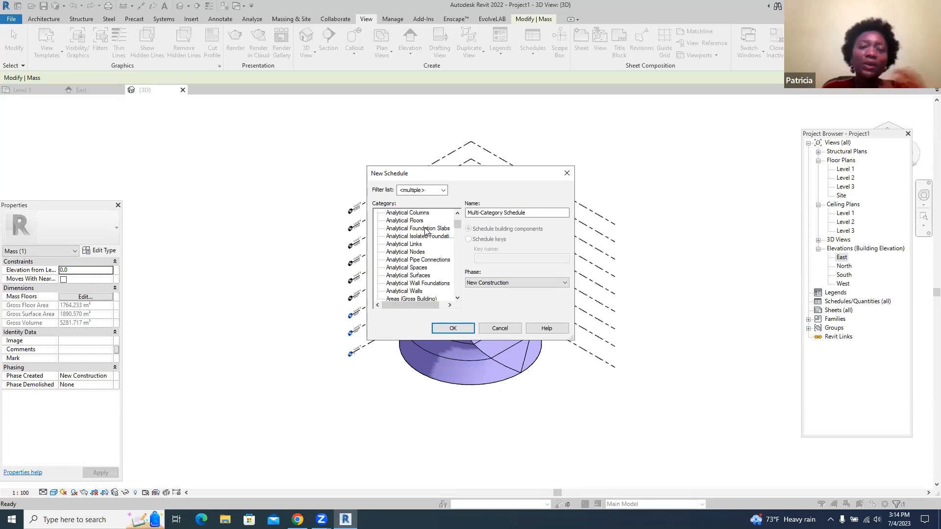
left_click_drag(458, 229, 458, 260)
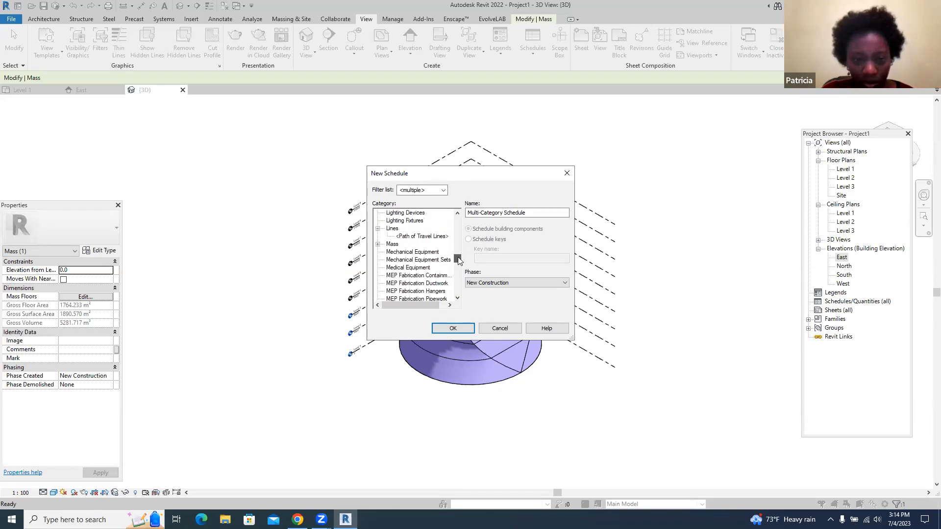
left_click(377, 244)
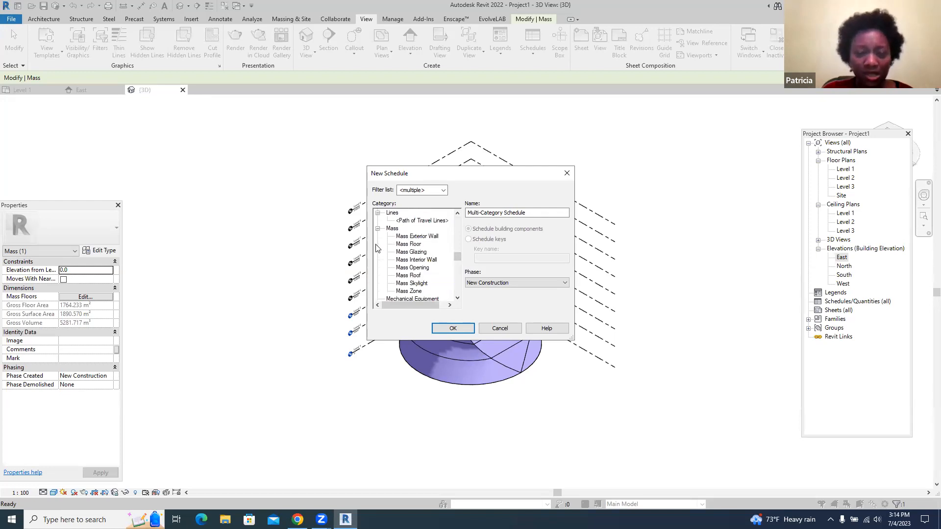
left_click(401, 245)
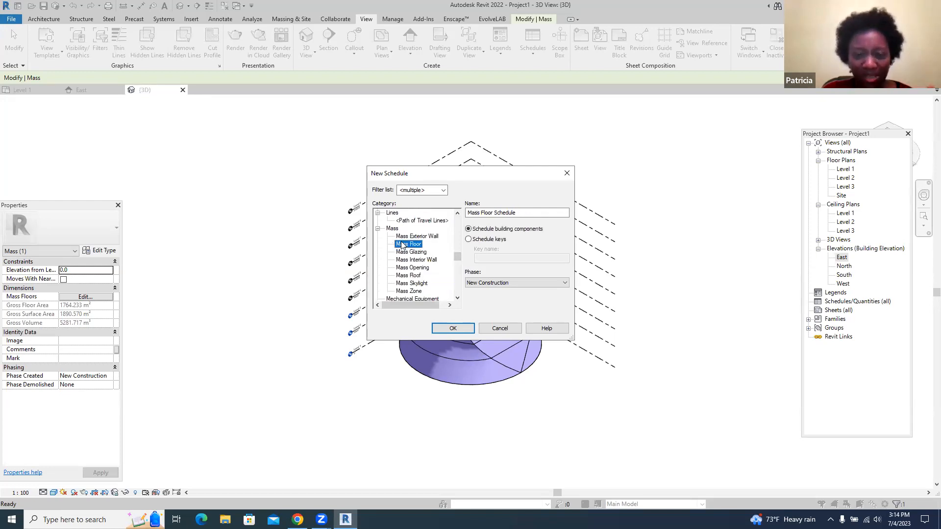
left_click(447, 328)
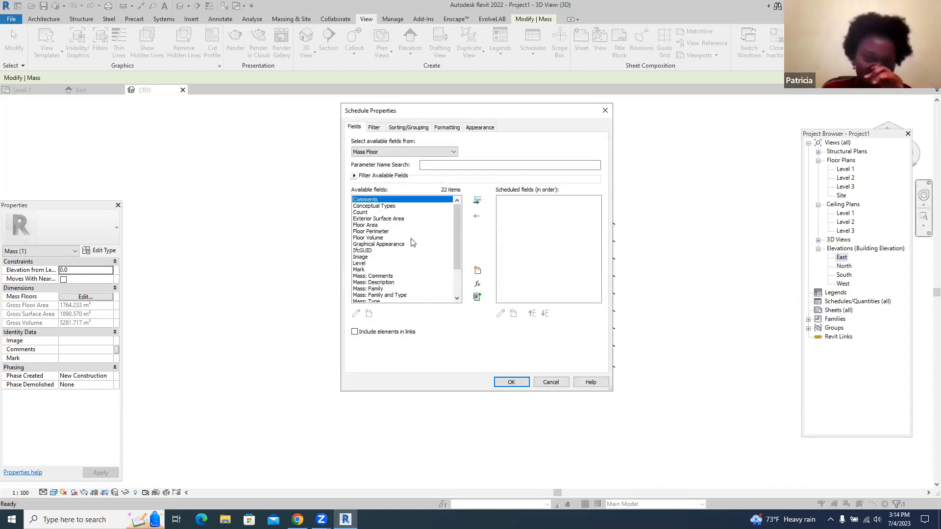
- Add the Floor Area and Level fields to the mass floor schedule and move the Properties palette clear of the table
scroll(409, 228, "down", 2)
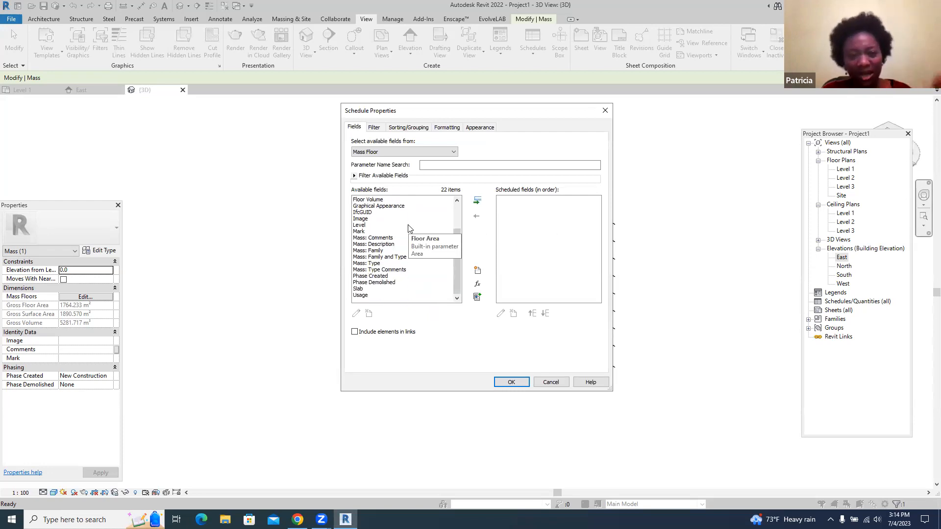
scroll(407, 230, "up", 2)
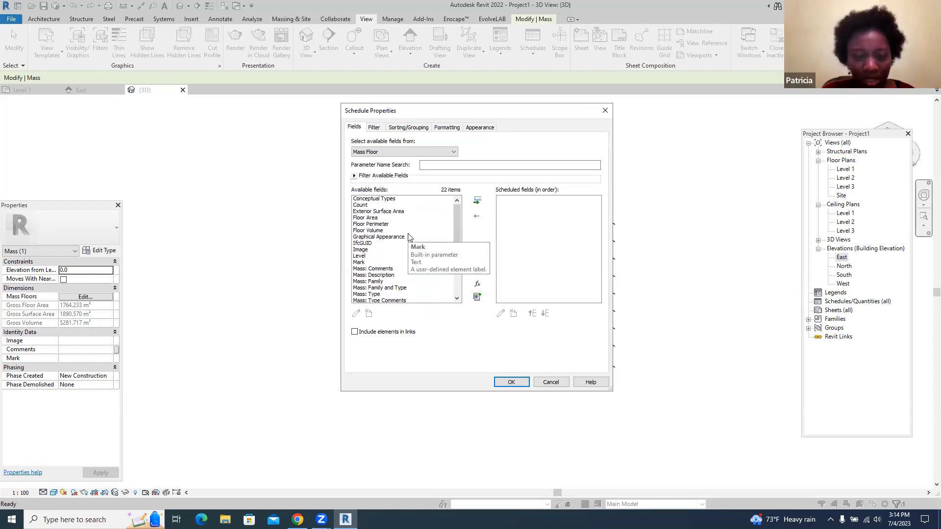
left_click(376, 225)
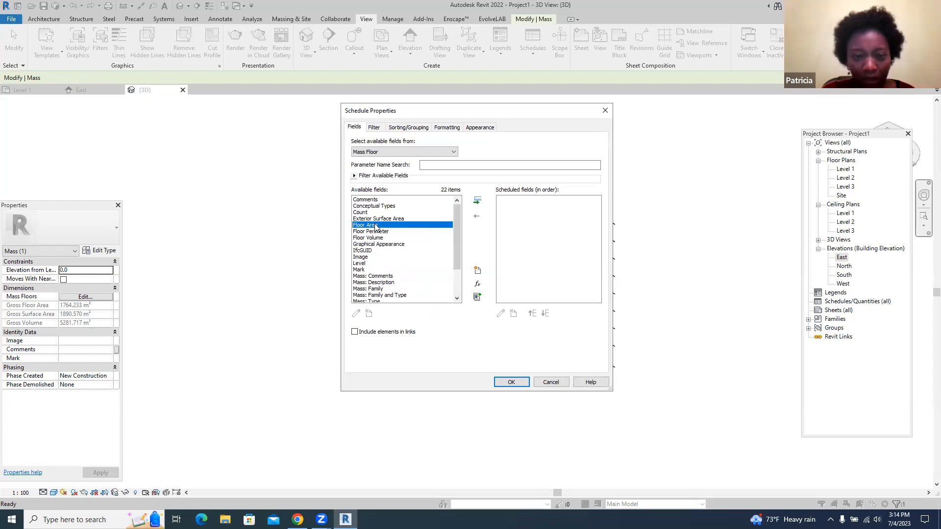
left_click(475, 203)
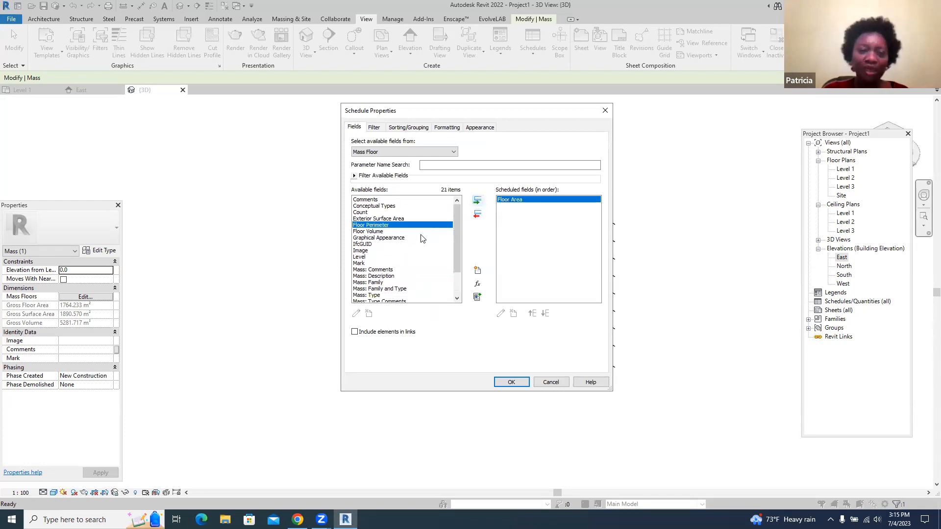
left_click(363, 258)
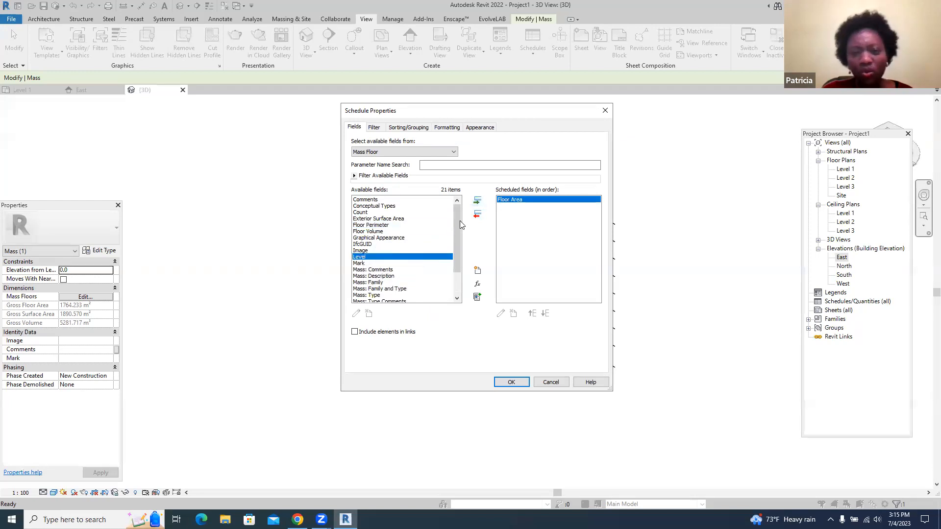
left_click(476, 202)
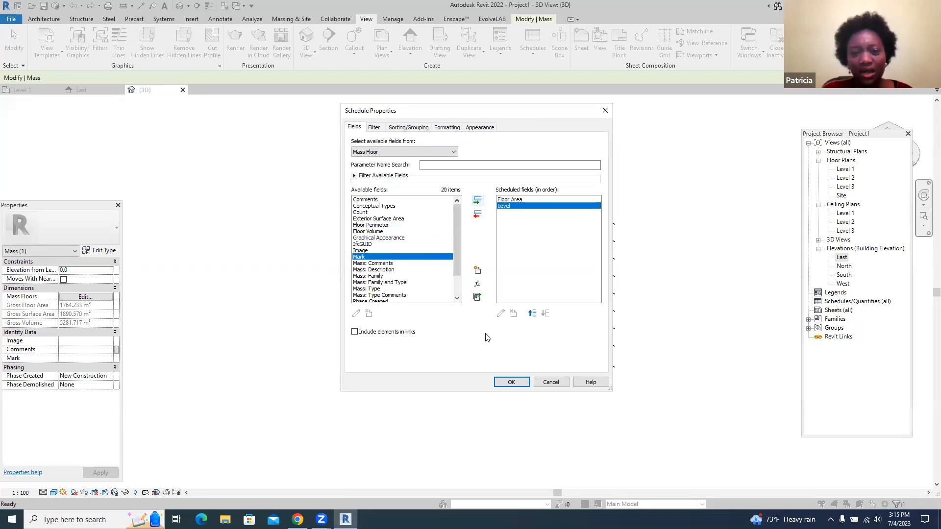
left_click(502, 381)
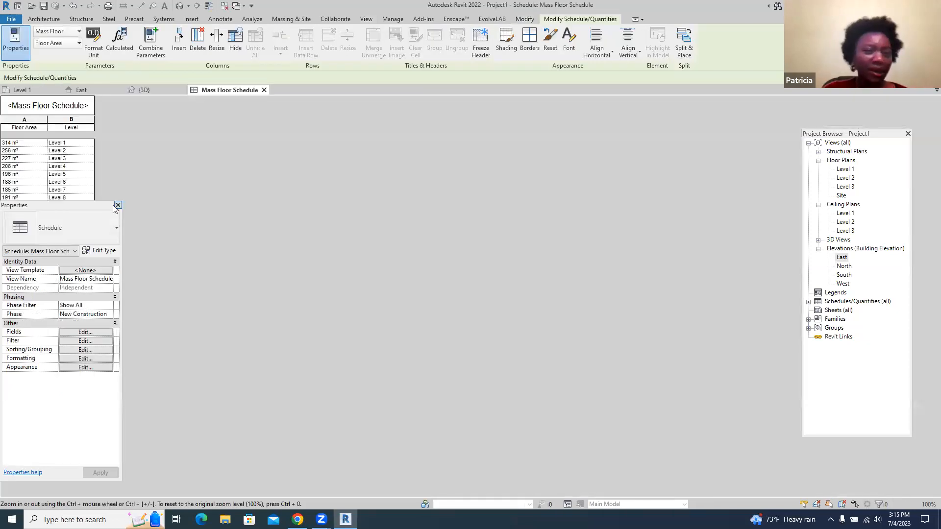
left_click_drag(111, 206, 359, 208)
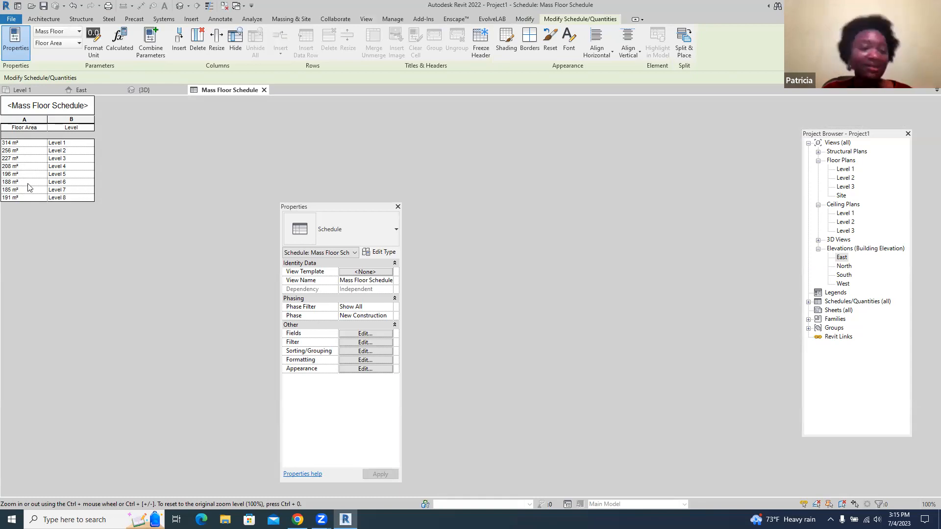
- Export the mass floor schedule as a CSV report named Mass Floor Schedule1 in the Revit Tutorials folder
left_click(16, 20)
mouse_move(59, 164)
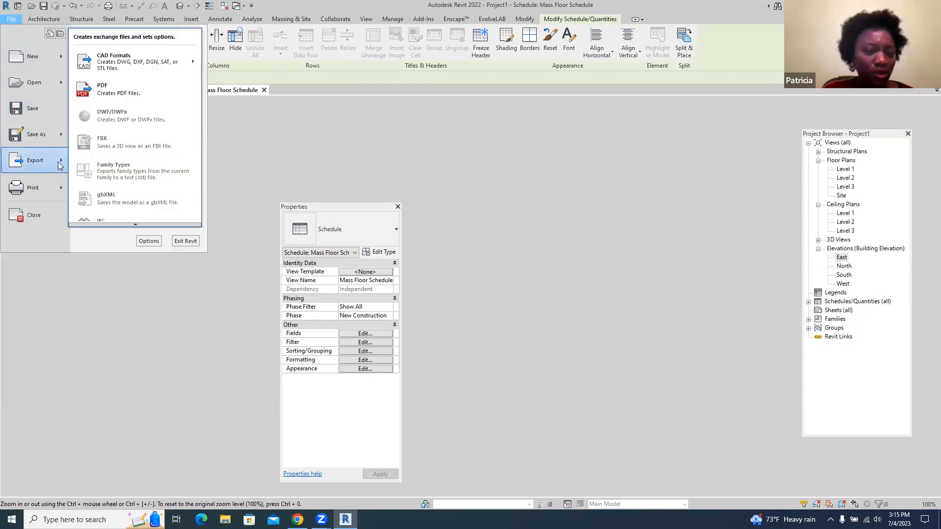
left_click(130, 225)
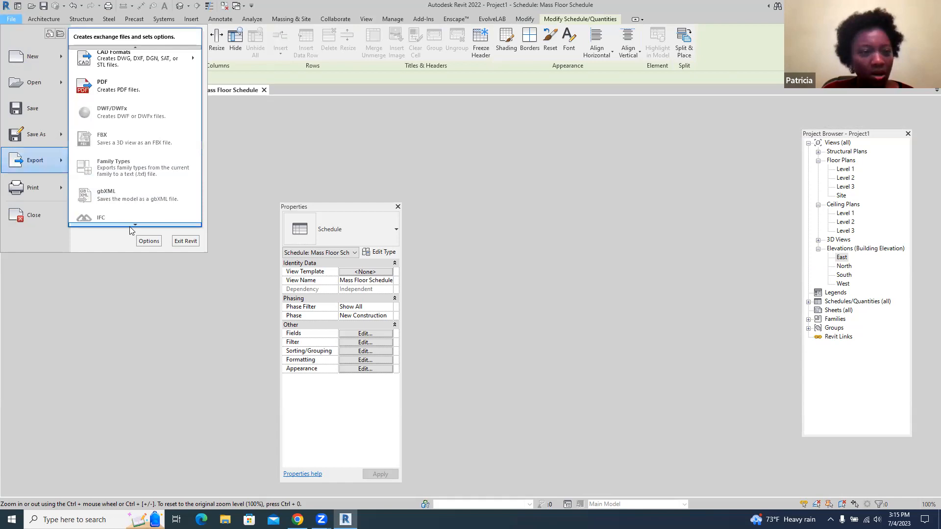
scroll(130, 229, "down", 3)
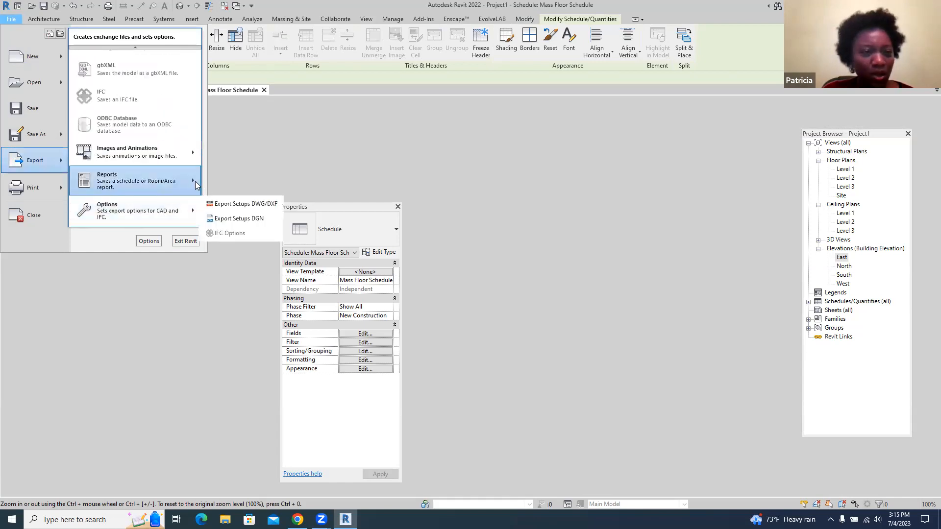
mouse_move(195, 184)
left_click(218, 175)
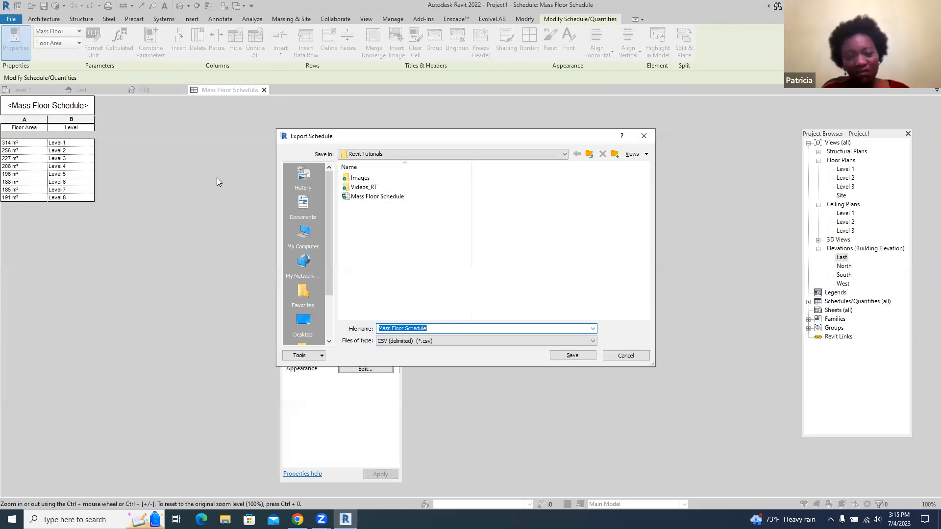
left_click(448, 329)
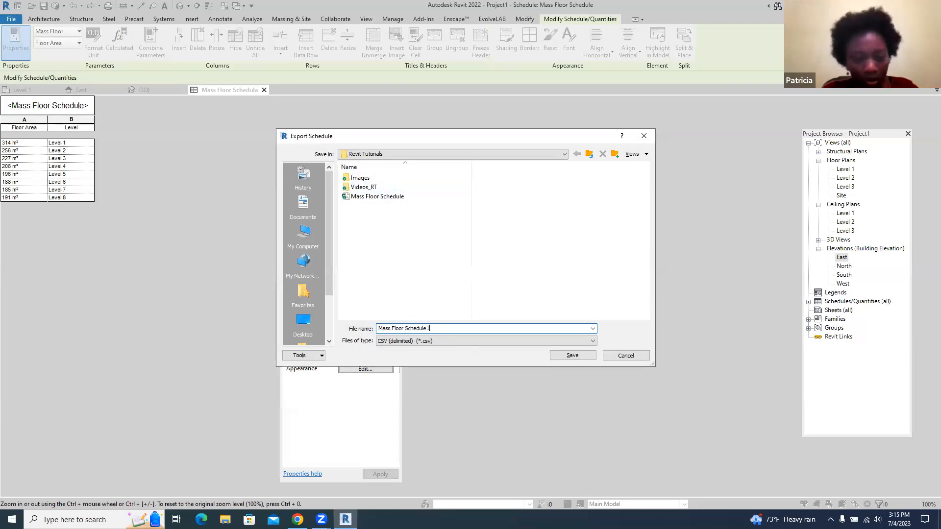
left_click(574, 358)
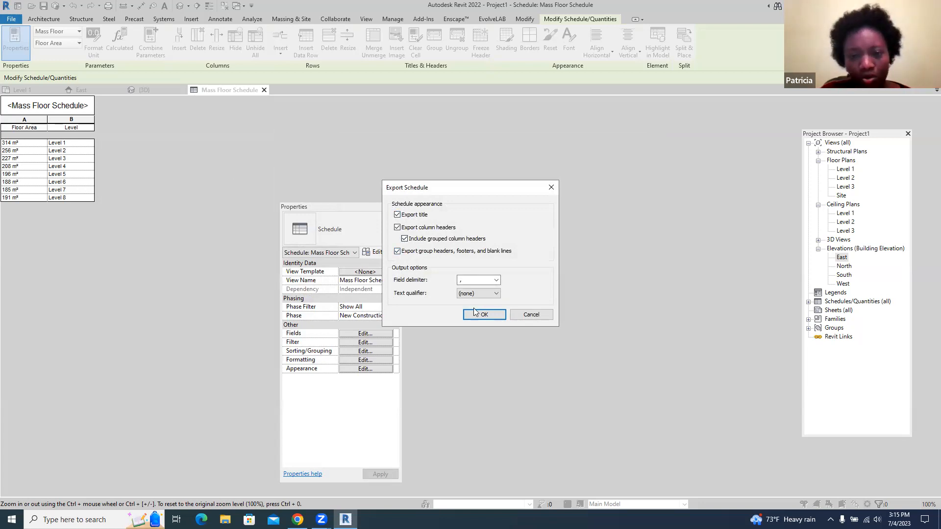
- Set the export's field delimiter to (tab) and complete the schedule export
left_click(478, 280)
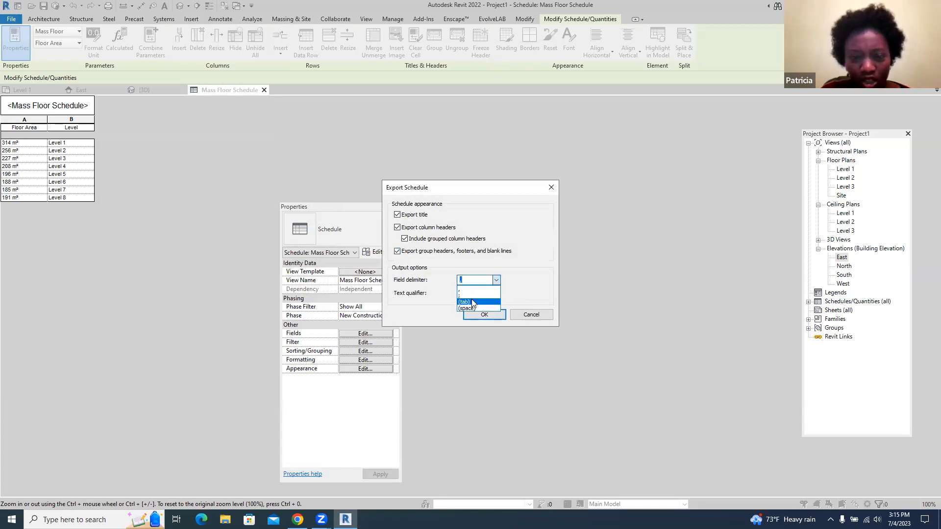
left_click(472, 302)
left_click(484, 315)
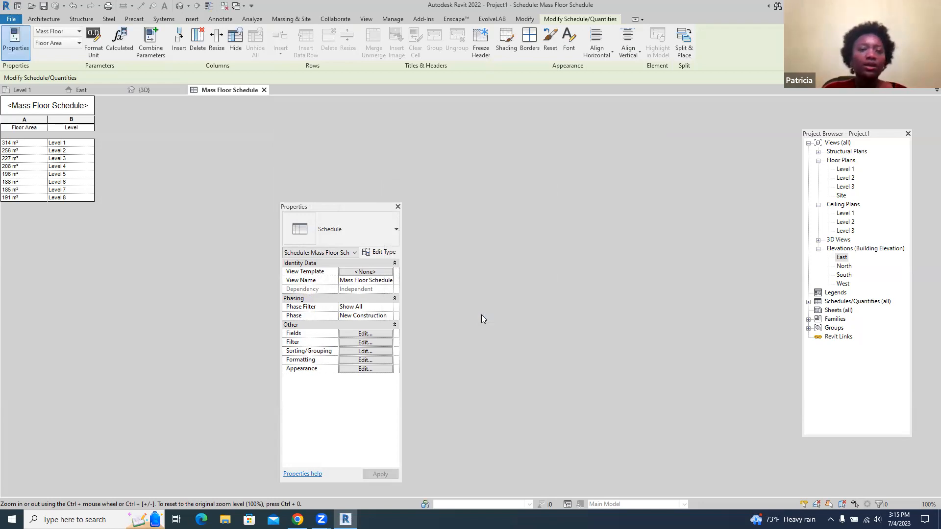
- Open the exported Mass Floor Schedule1 file from the Revit Tutorials folder in Excel and fit column A to its contents
left_click(225, 519)
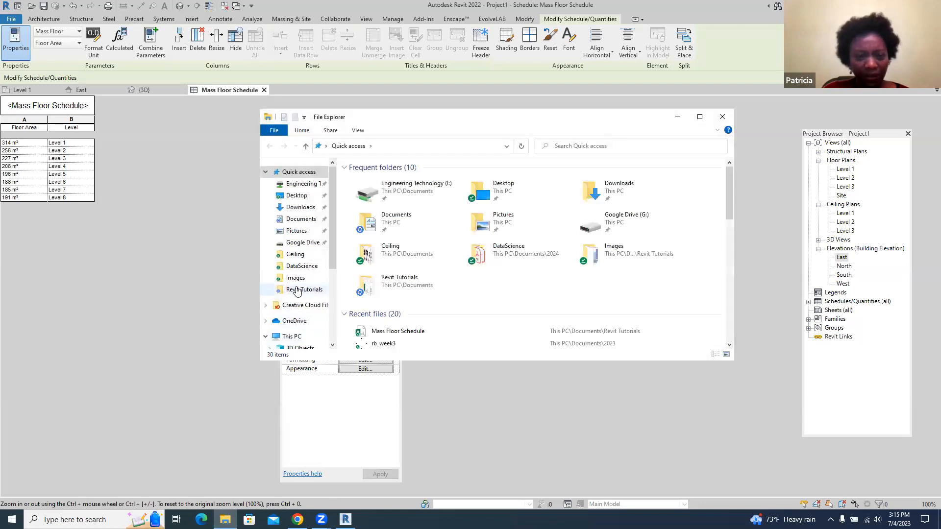
left_click(303, 290)
scroll(517, 261, "down", 4)
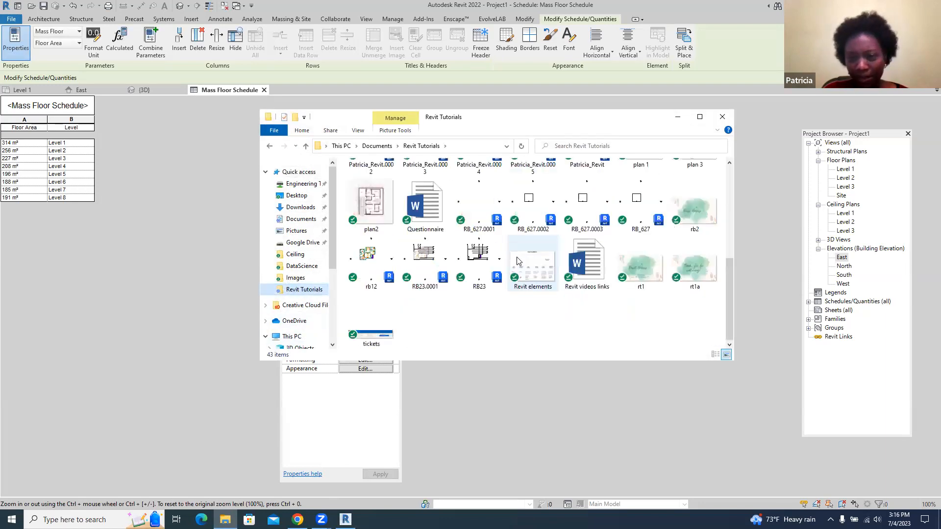
scroll(517, 261, "up", 3)
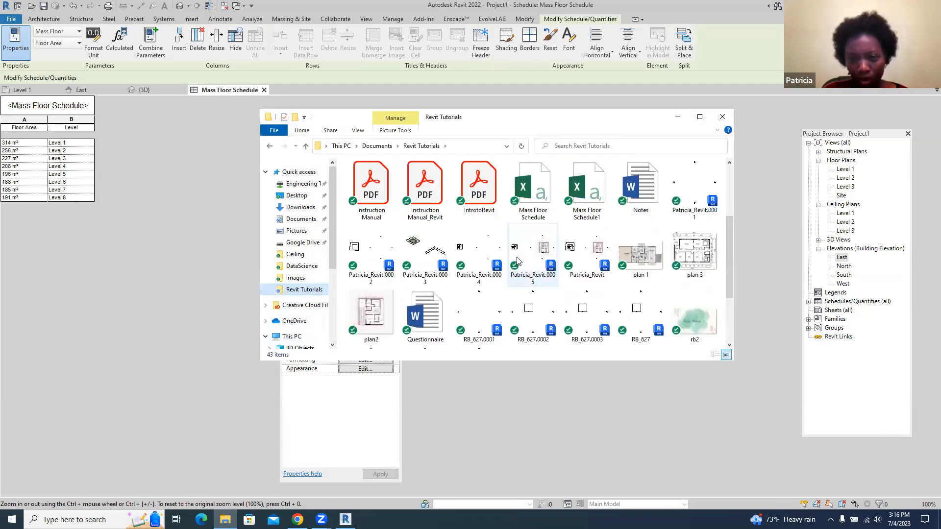
double_click(590, 187)
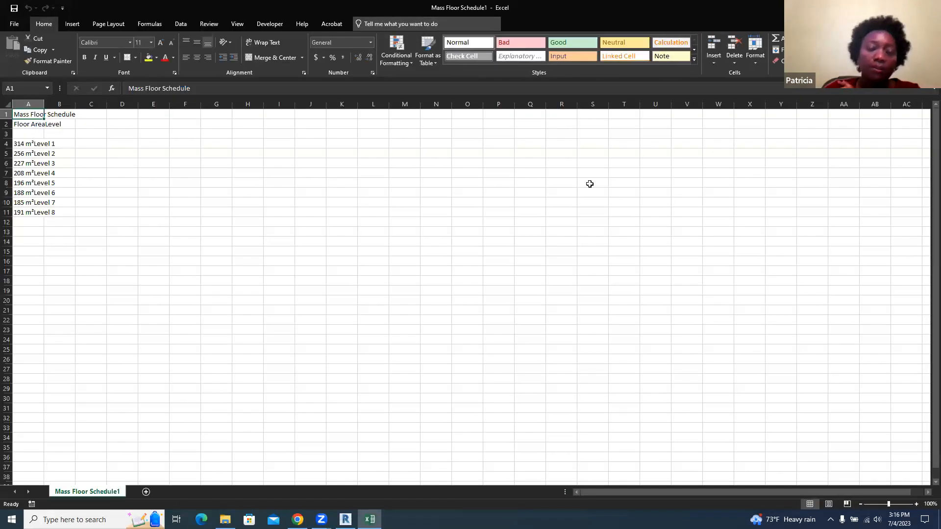
double_click(44, 103)
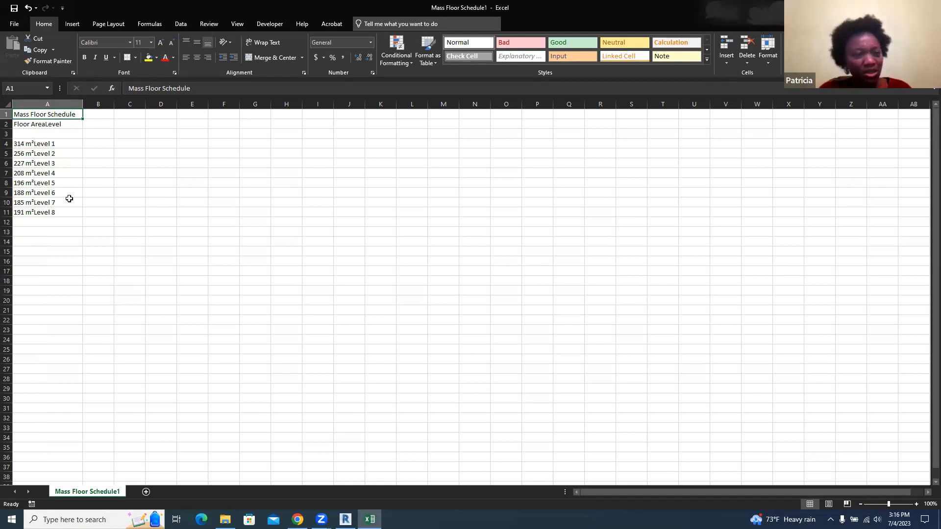
- Open the older Mass Floor Schedule file in Excel, fit column A to its contents and enter Cos in cell C2
left_click(225, 520)
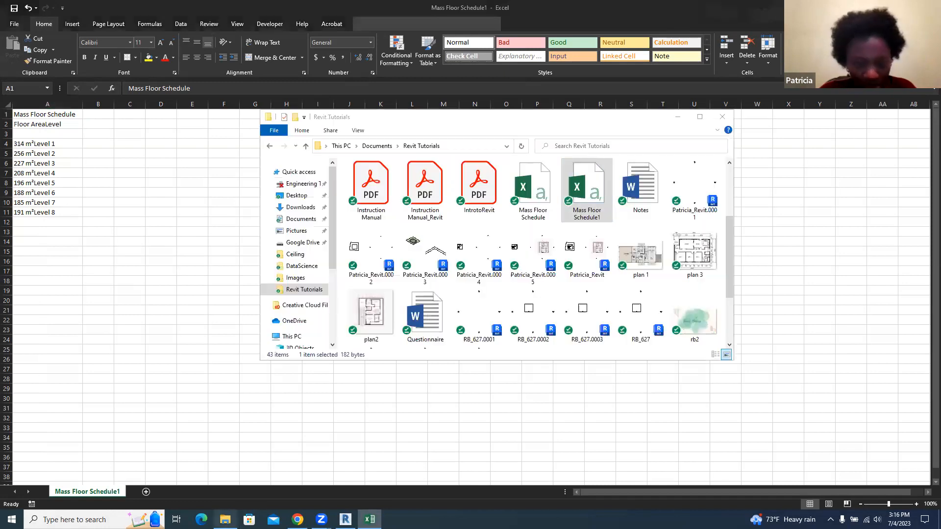
left_click(541, 192)
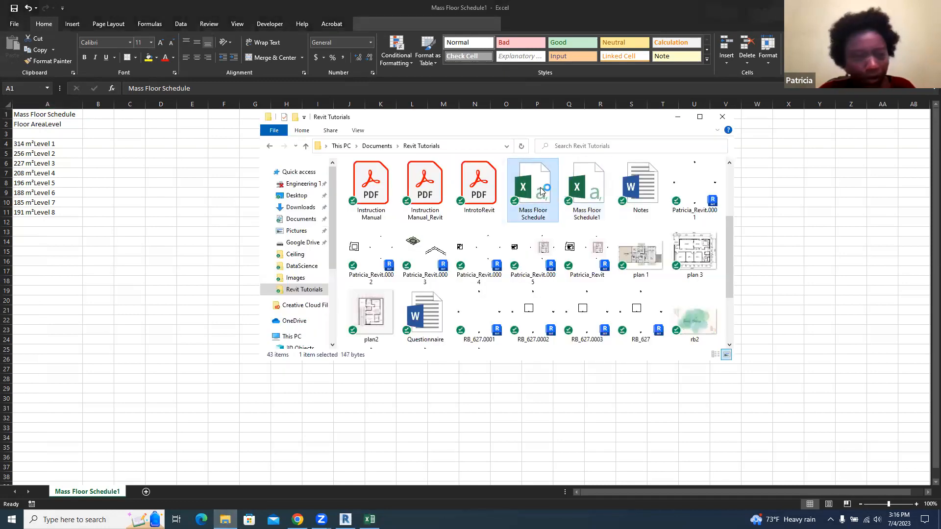
double_click(541, 190)
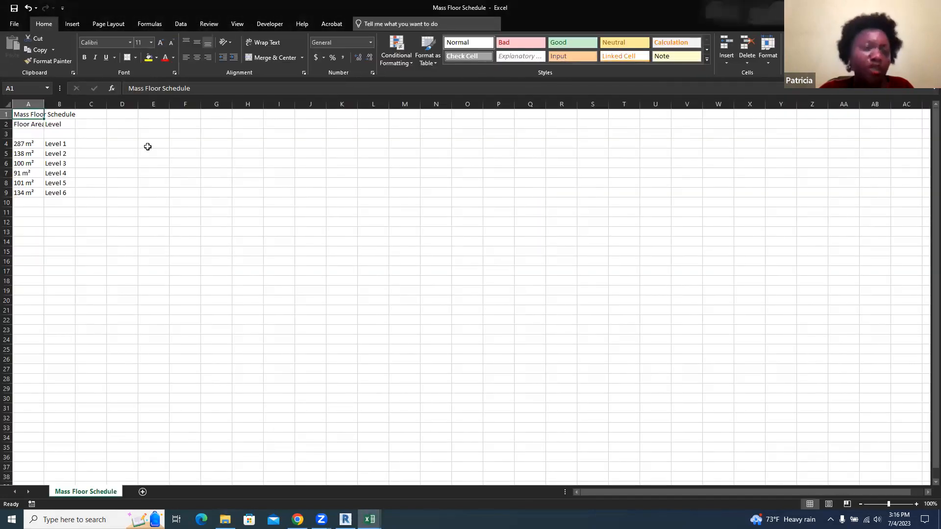
double_click(44, 104)
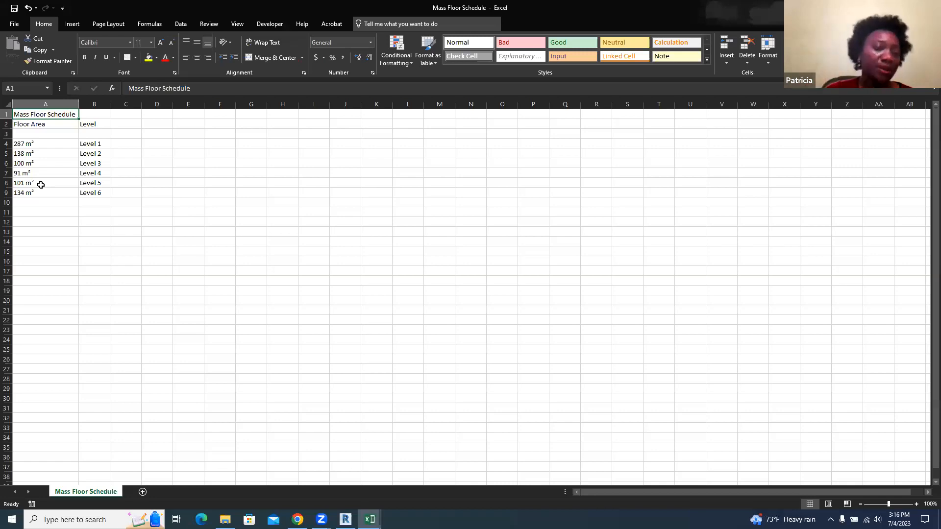
left_click(119, 124)
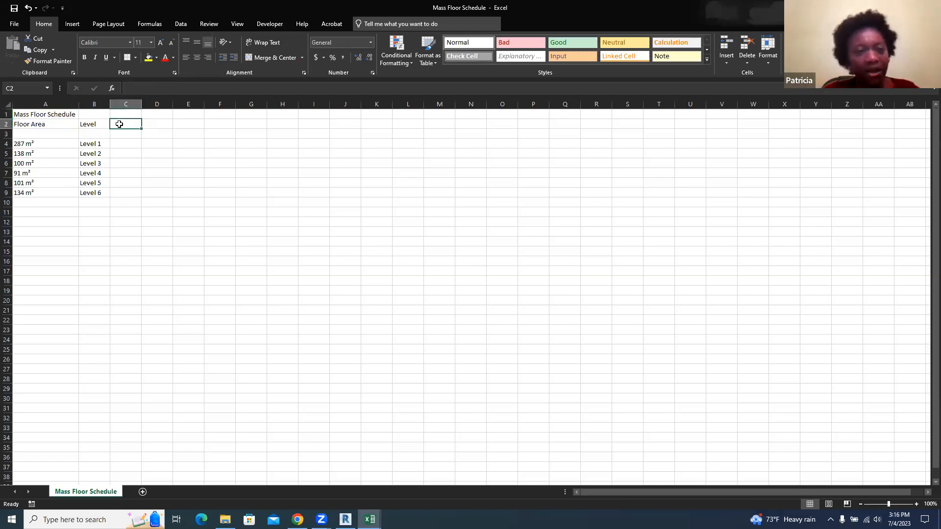
type("Cos")
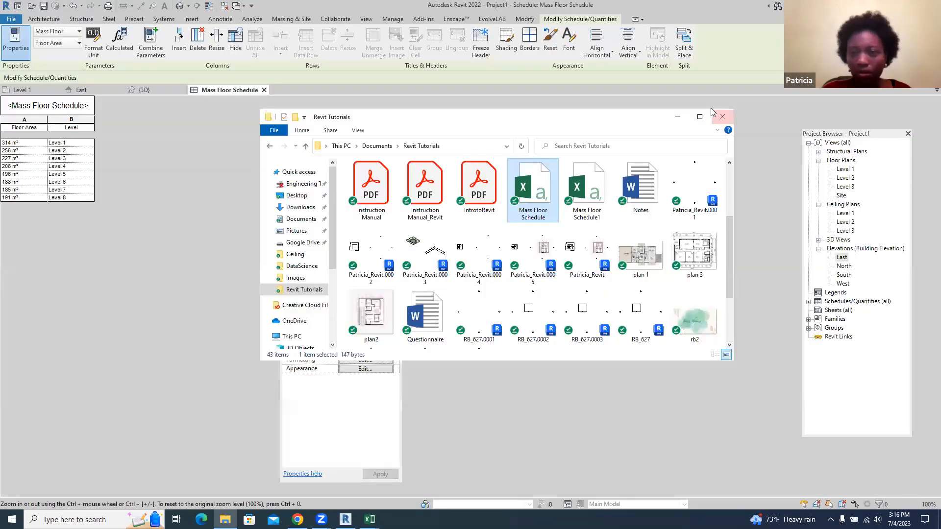
- Close the file browser and switch to the Revit Basics presentation in Canva to view the Creating Gridlines slide
left_click(721, 116)
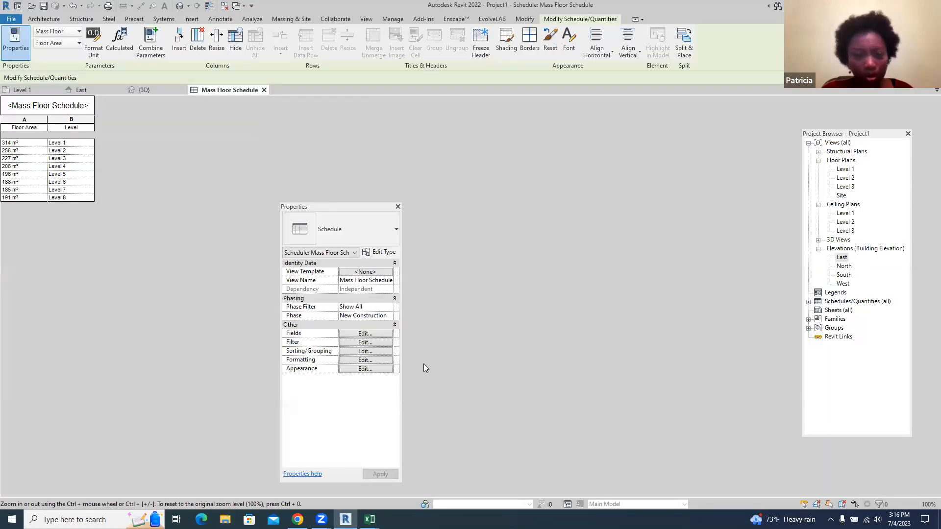
key("alt+Tab")
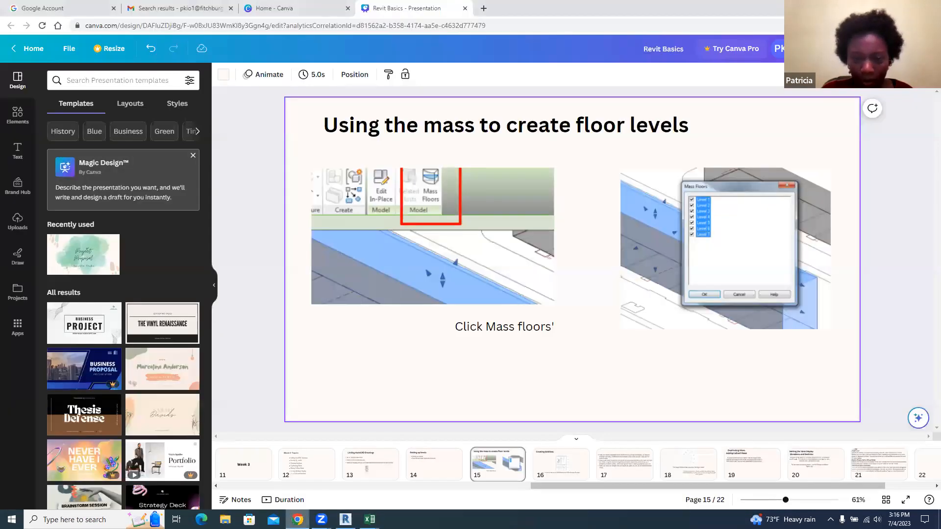
left_click(553, 472)
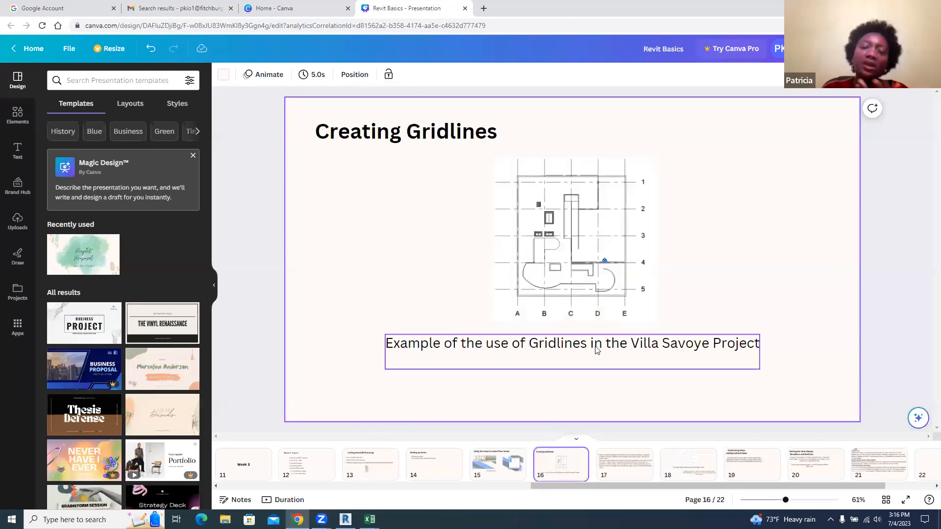
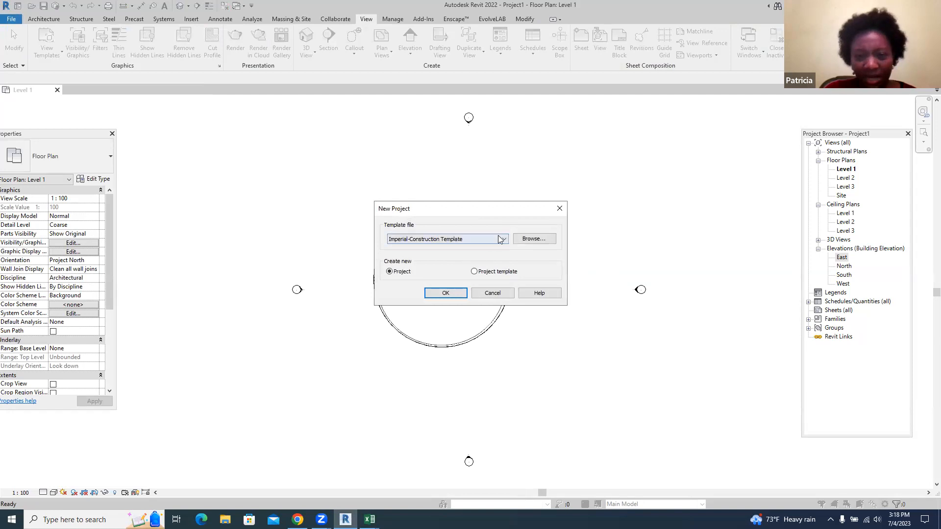
- Create a new Revit project from the Metric-Architectural Template and save it as Grid_Week3 in the Revit Tutorials folder
left_click(439, 288)
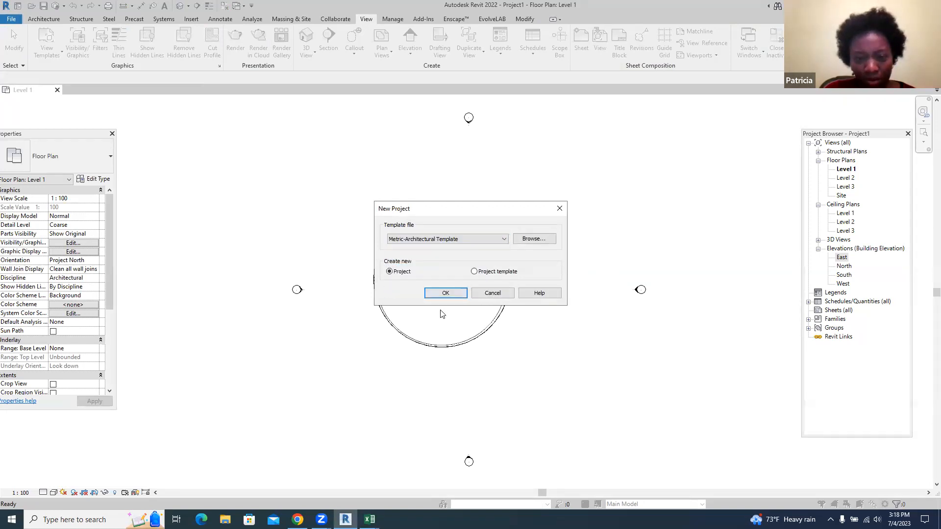
left_click(452, 294)
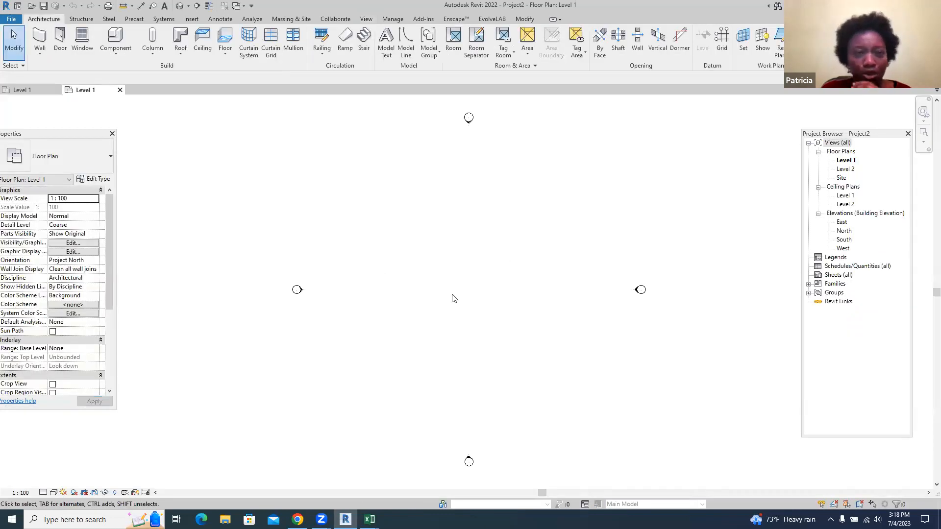
left_click(43, 7)
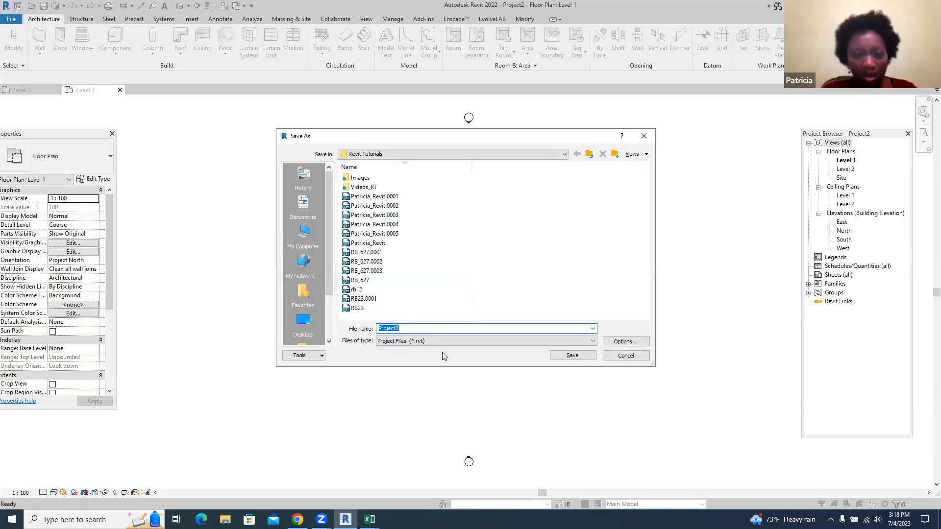
type("Grid")
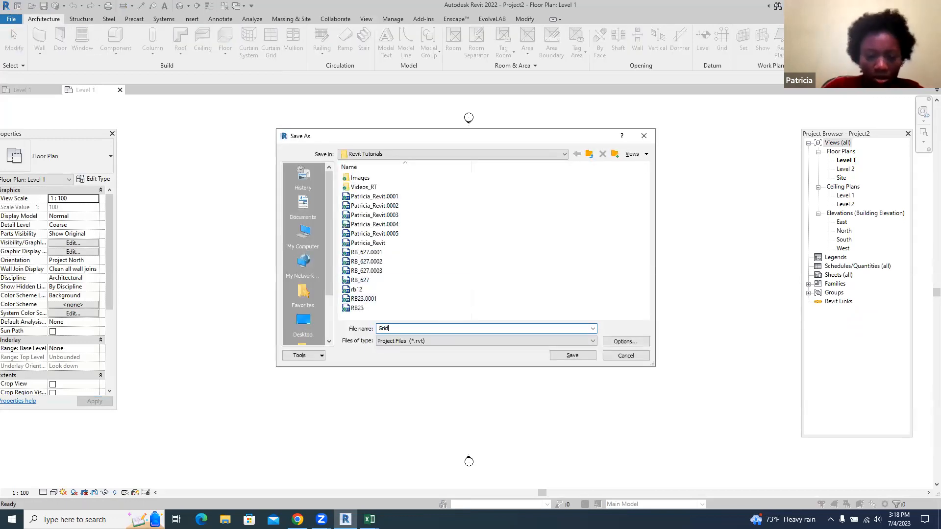
type("_Wee")
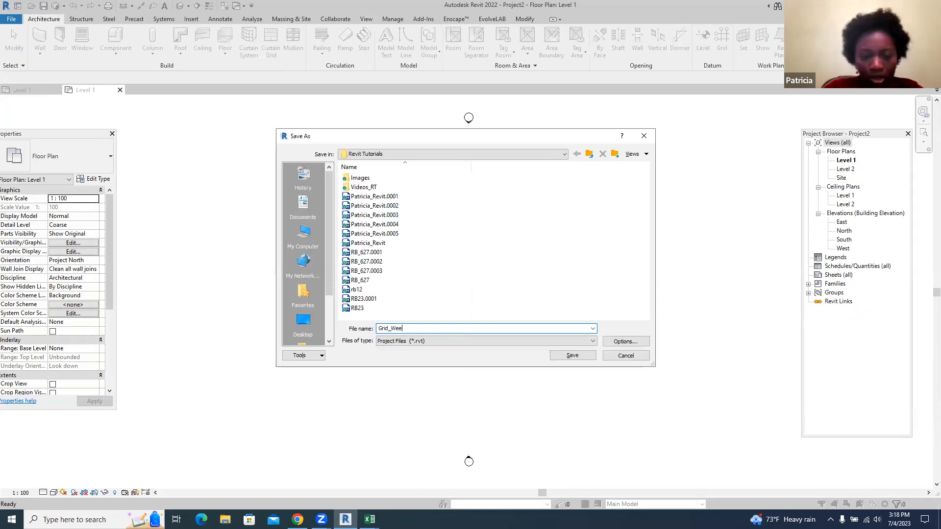
left_click(572, 355)
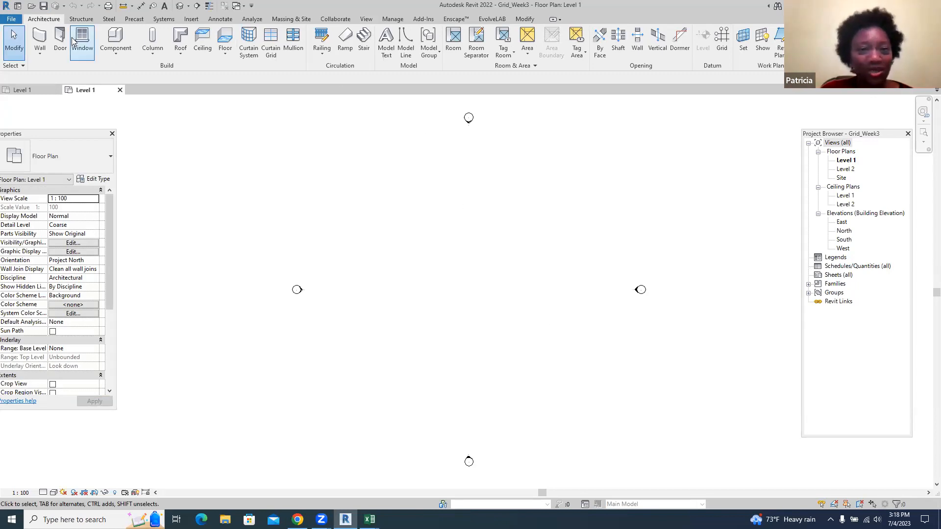
- Draw a horizontal grid line across the upper part of the Level 1 floor plan, between the east and west elevation markers
left_click(722, 39)
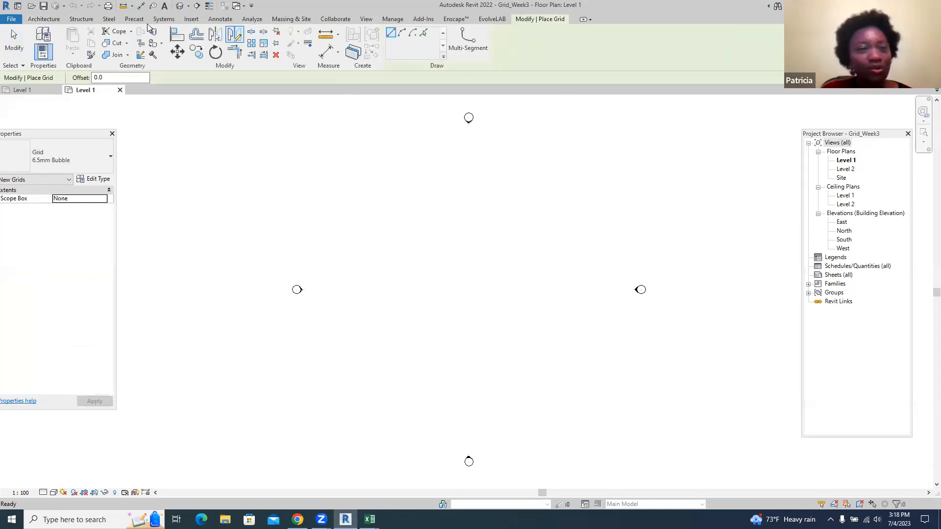
left_click(49, 18)
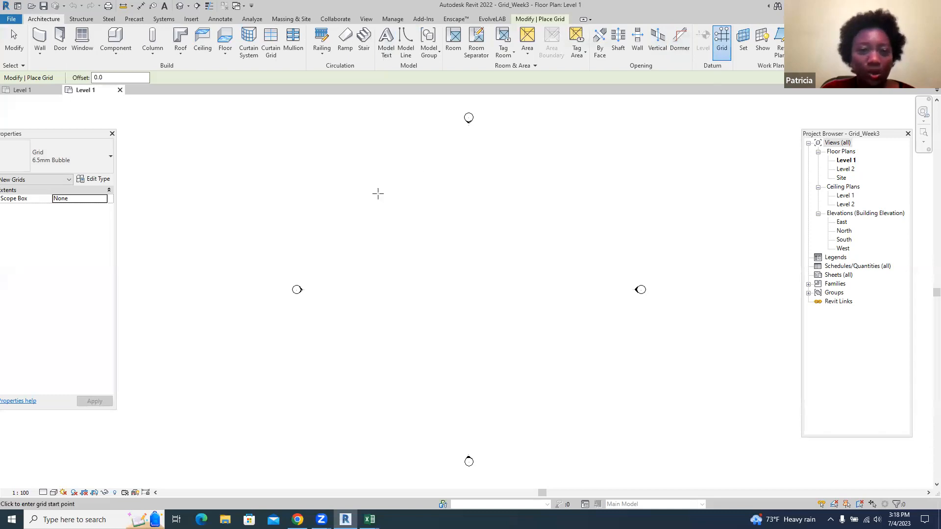
left_click(353, 202)
left_click(571, 203)
scroll(545, 196, "up", 3)
scroll(603, 209, "down", 2)
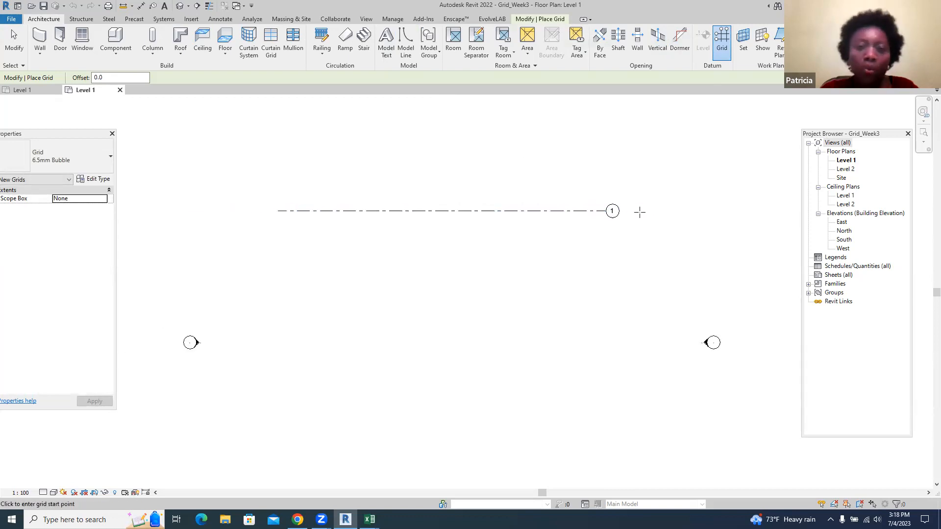
key("Escape")
key("Escape")
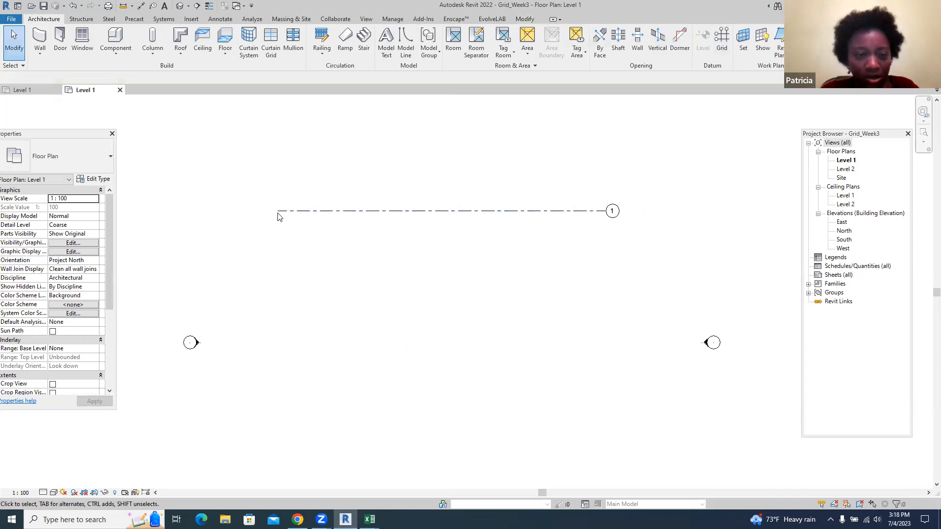
- Draw a second horizontal grid line about 6000 mm below grid 1, similar to it and aligned with both its ends
left_click(354, 212)
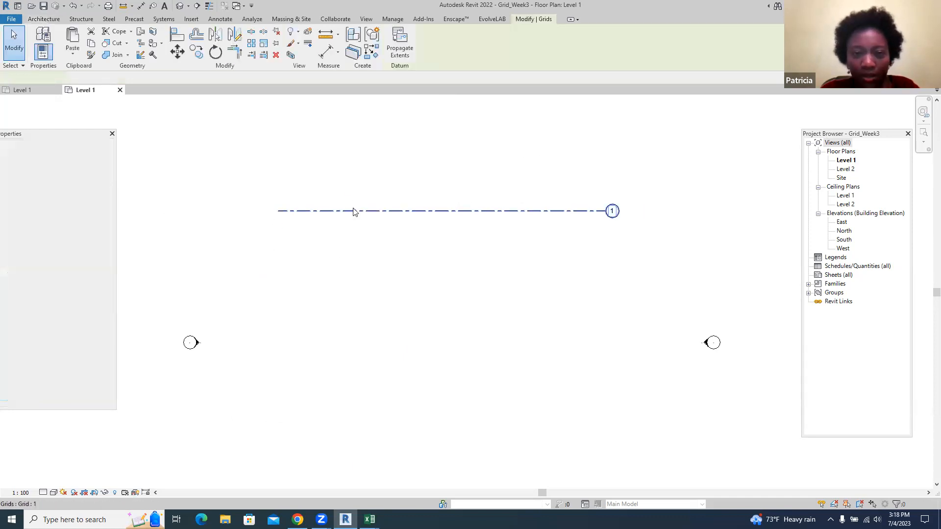
right_click(354, 212)
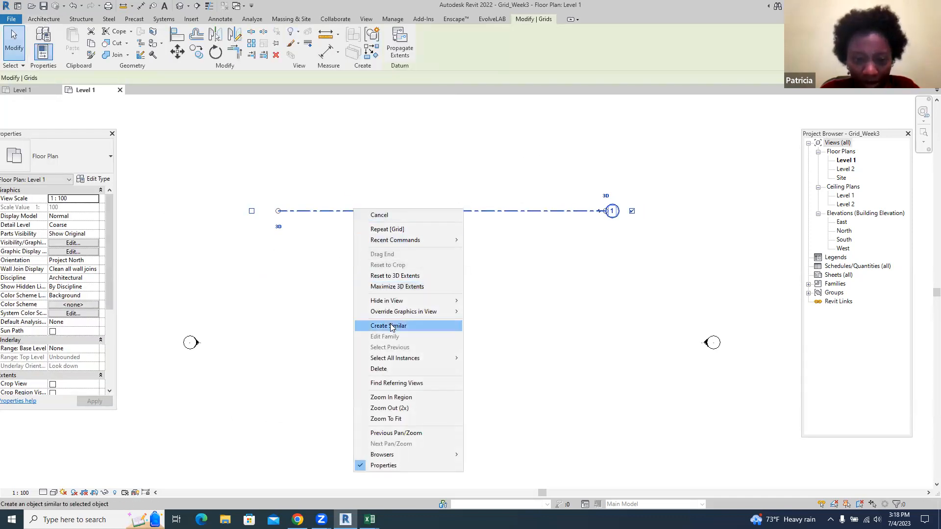
left_click(392, 326)
left_click(277, 272)
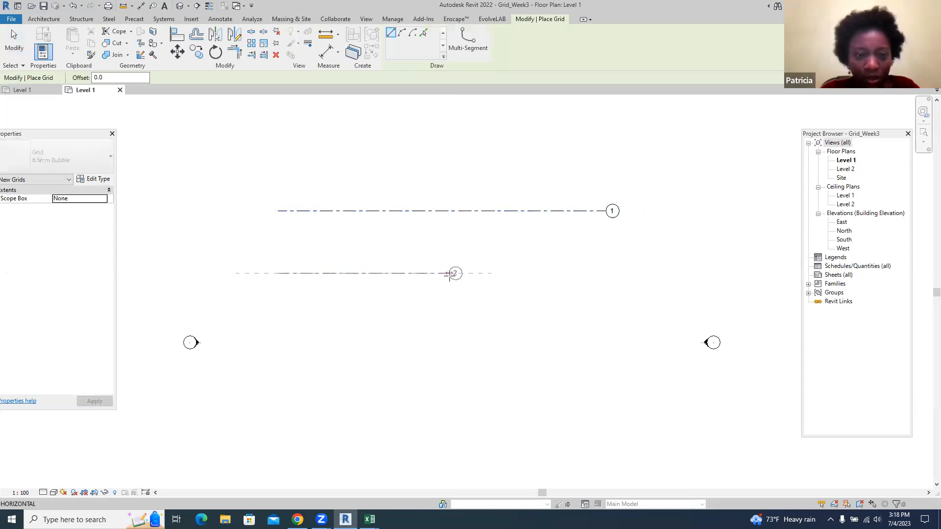
left_click(604, 273)
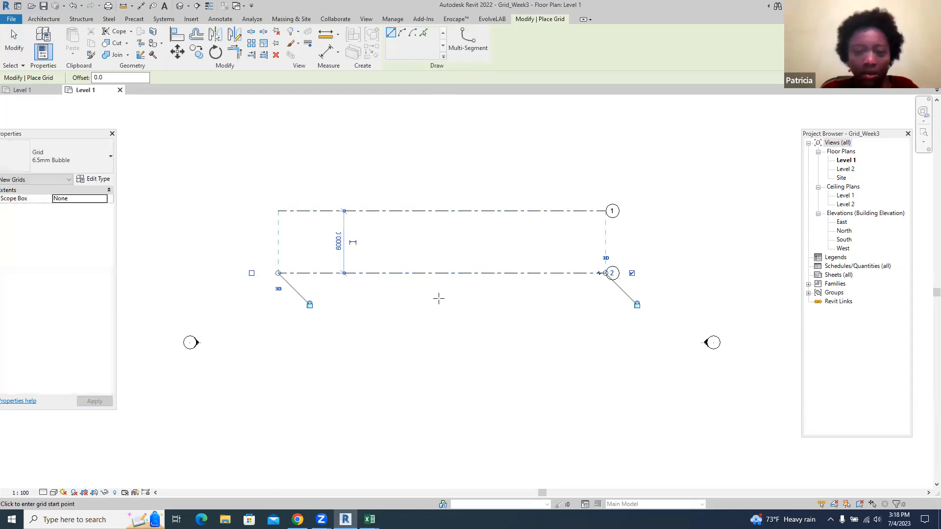
left_click(278, 355)
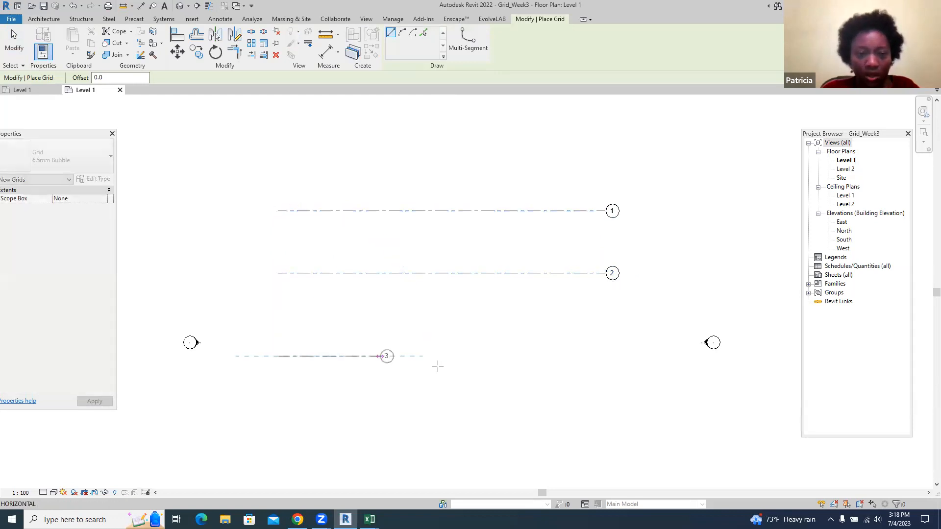
left_click(608, 344)
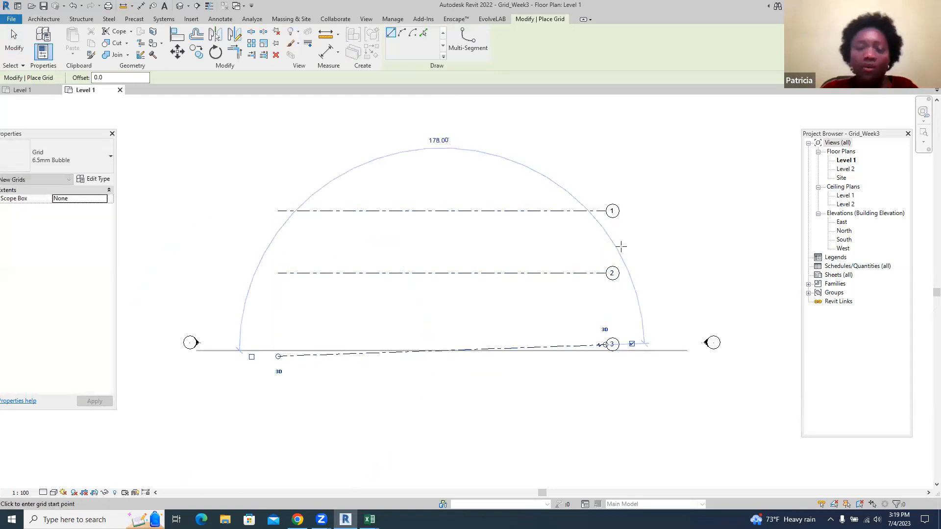
key("ctrl+z")
- Draw a third horizontal grid line below grid 2, with both ends aligned to the grid lines above
left_click(277, 336)
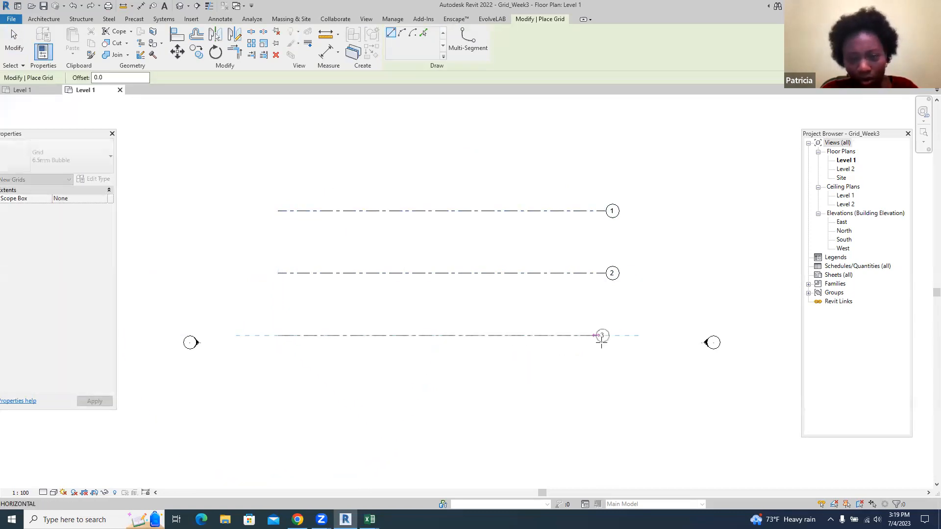
left_click(602, 336)
key("Escape")
- Draw a vertical grid line upward across the three horizontal grid lines, near their west ends
left_click(329, 379)
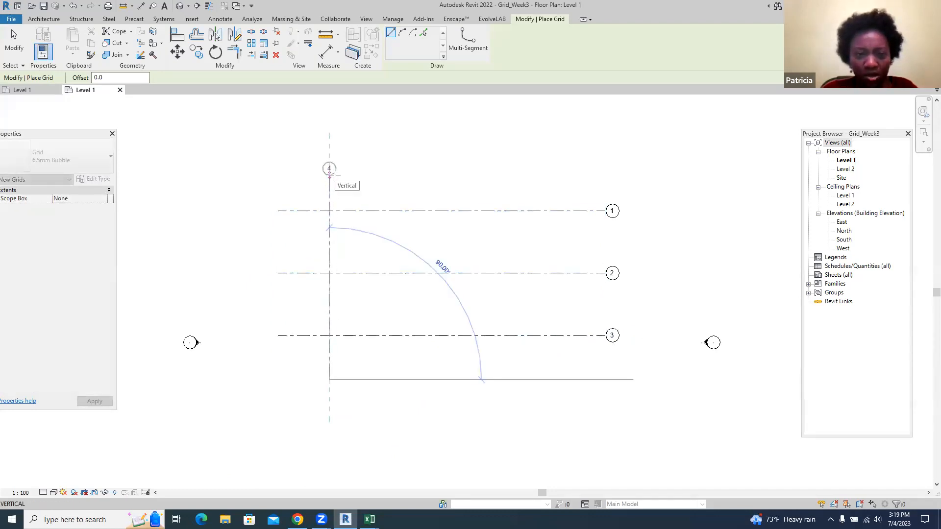
left_click(329, 175)
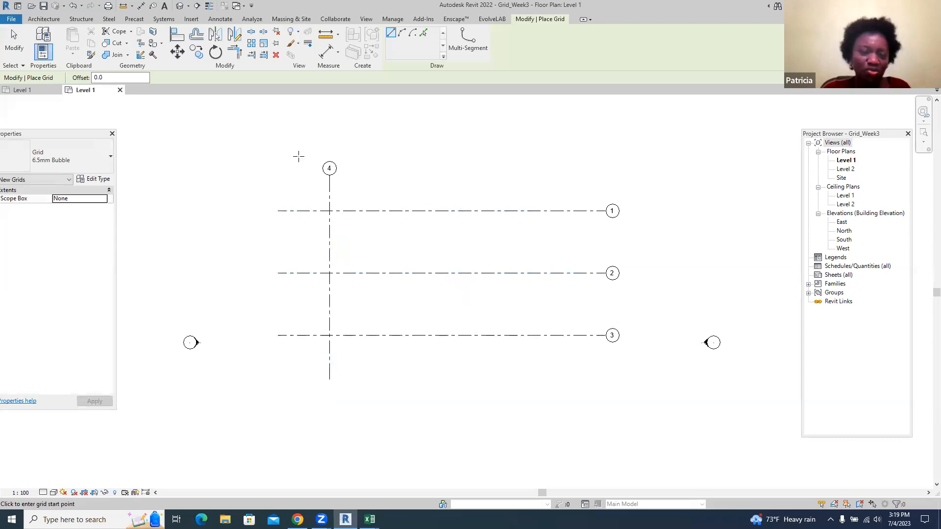
scroll(314, 155, "up", 5)
key("Escape")
key("Escape")
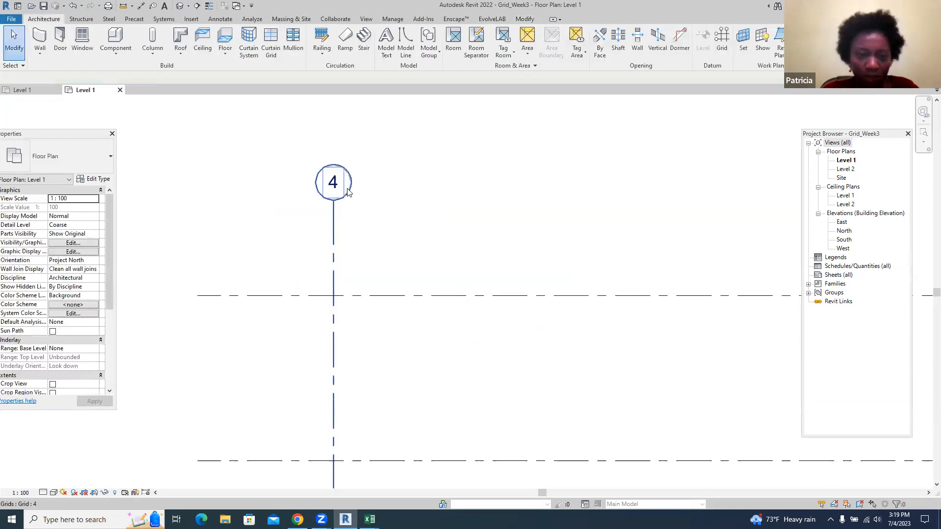
- Rename the vertical grid line as A
double_click(332, 183)
type("A")
key("Return")
scroll(286, 156, "down", 5)
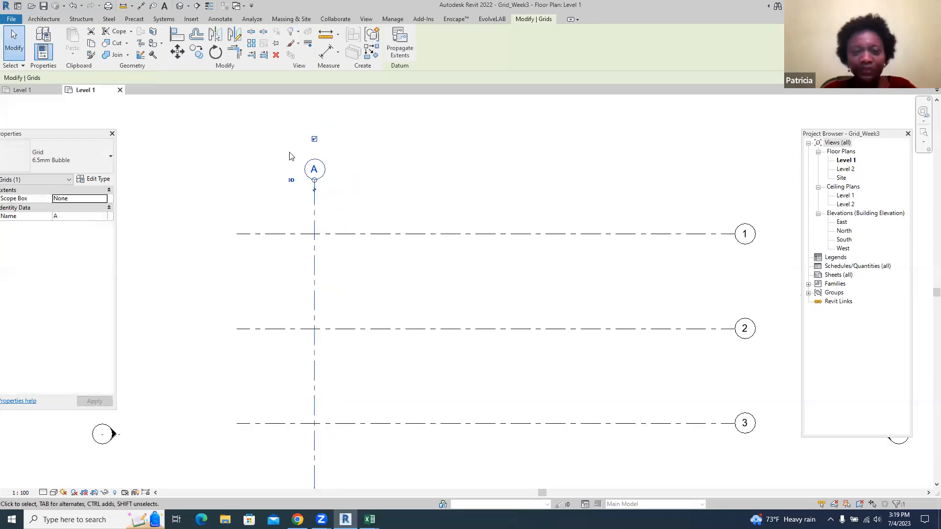
left_click(353, 312)
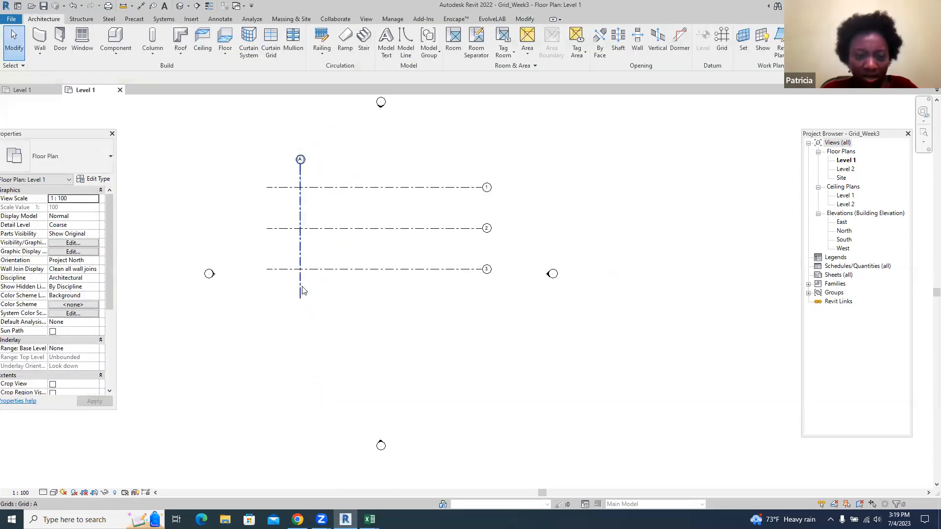
- Draw a second vertical grid line about 8000 mm east of grid A, similar to it and aligned with both its ends
right_click(301, 290)
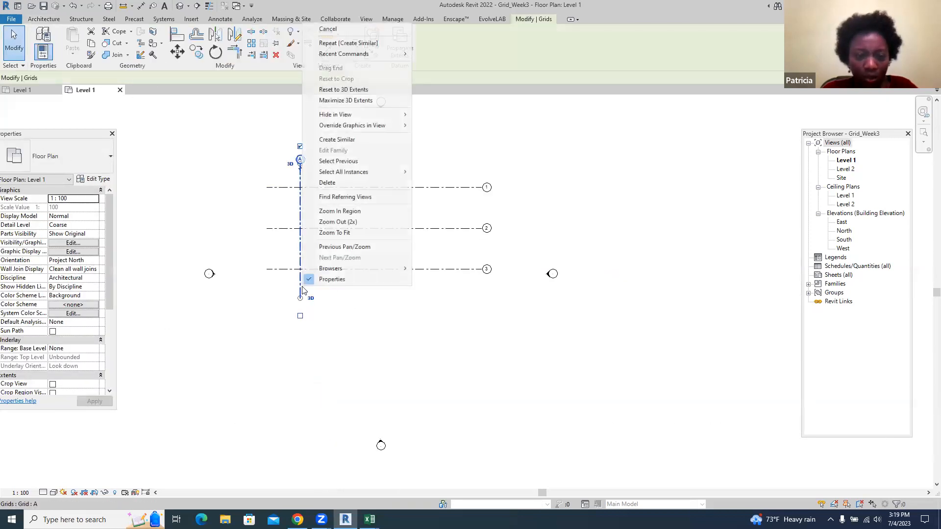
left_click(336, 140)
left_click(355, 297)
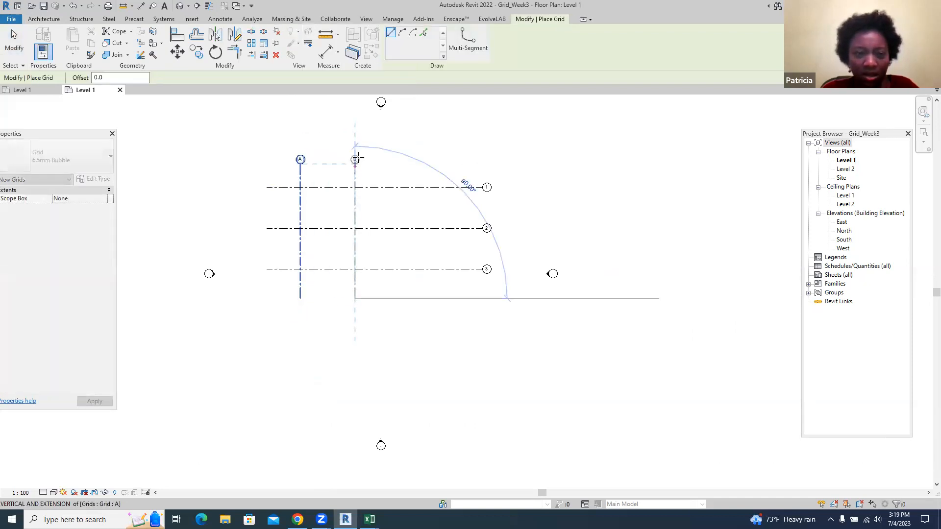
left_click(356, 162)
scroll(358, 162, "up", 7)
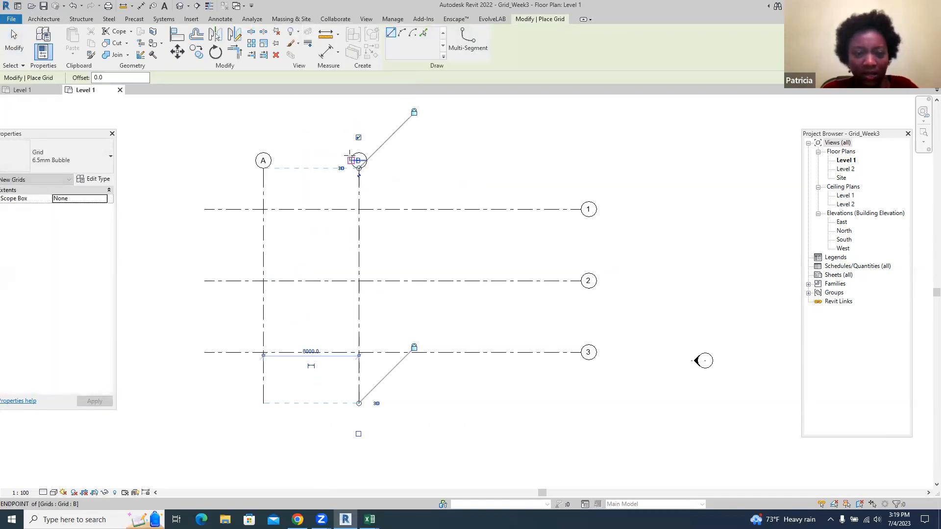
scroll(423, 194, "down", 2)
scroll(420, 170, "down", 3)
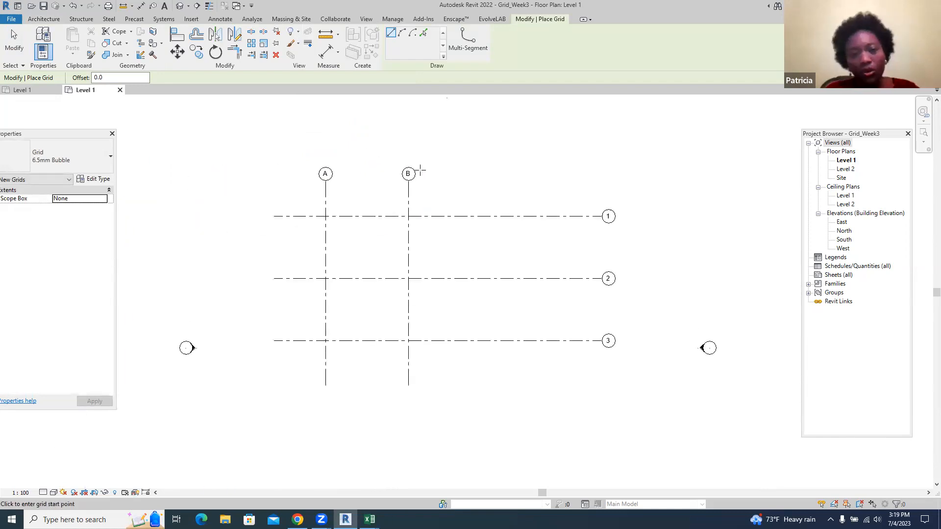
key("Escape")
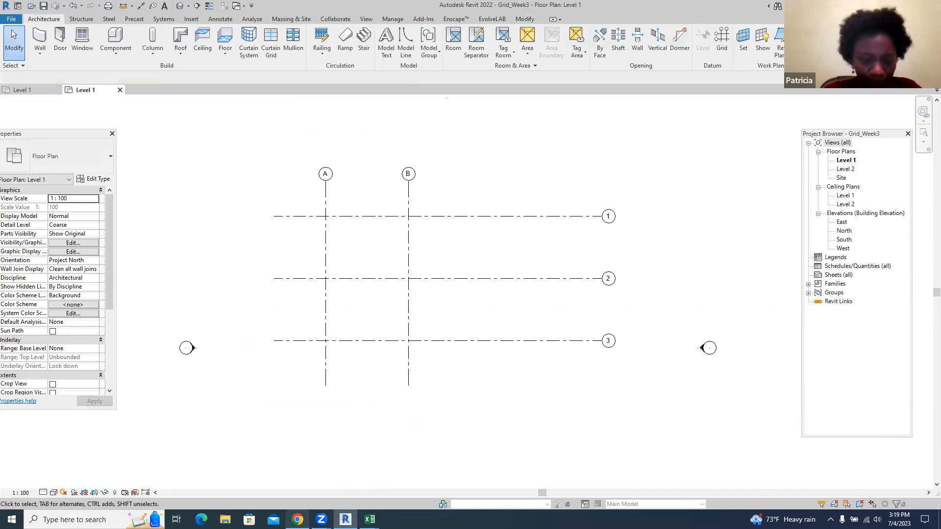
- Switch to the Revit Basics presentation in Canva, view the Duplicating Views slide and return to Revit
left_click(298, 519)
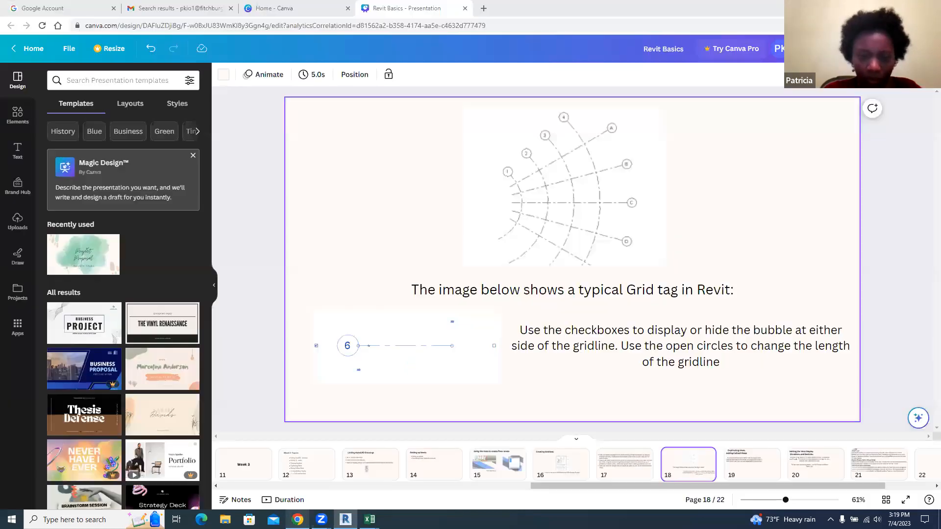
left_click(740, 472)
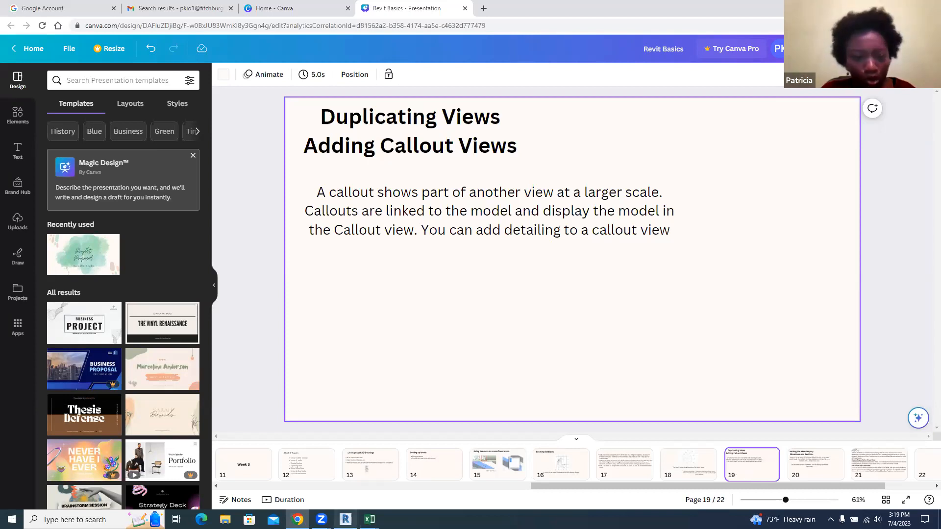
left_click(346, 519)
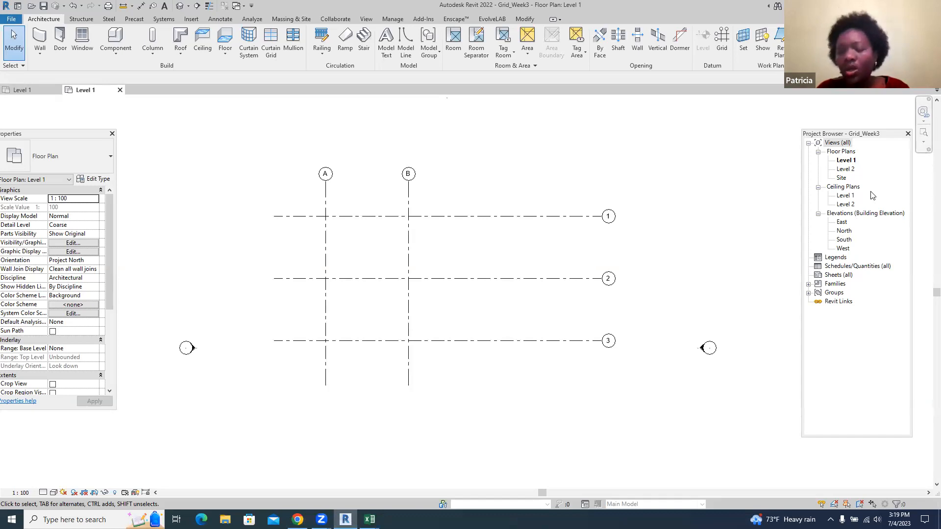
- Duplicate the Level 1 floor plan without detailing and compare the copy with the original view
right_click(845, 161)
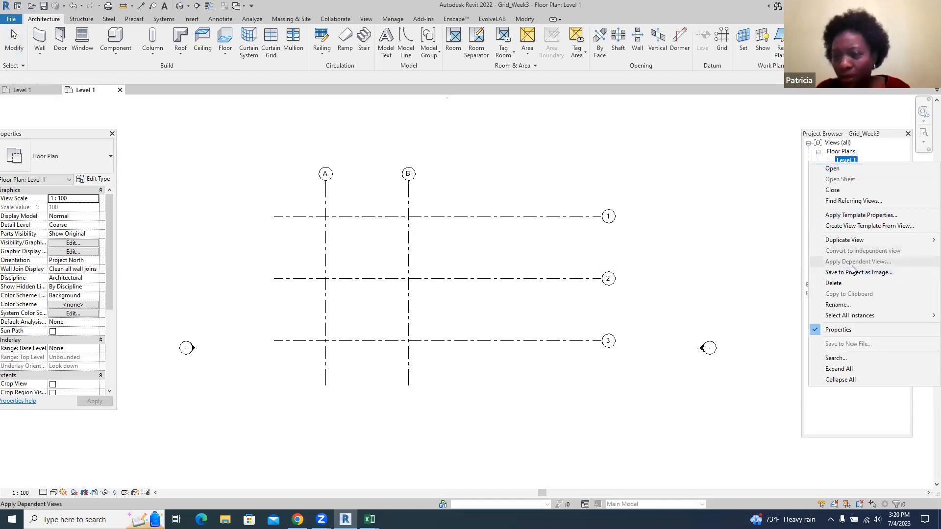
mouse_move(887, 241)
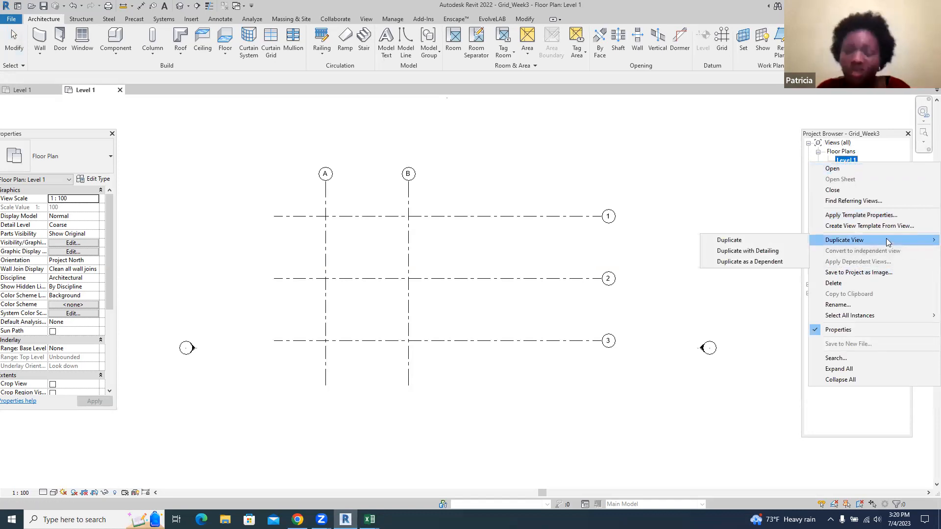
left_click(767, 240)
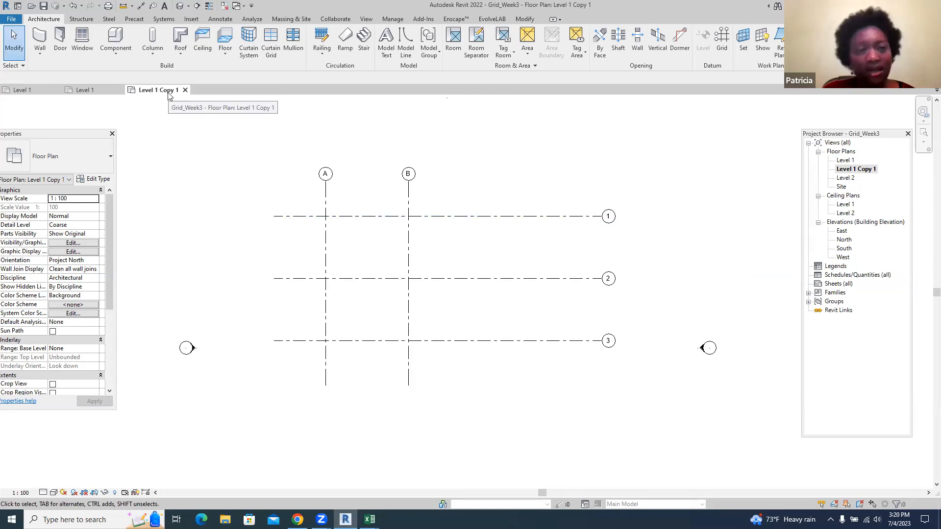
left_click(86, 89)
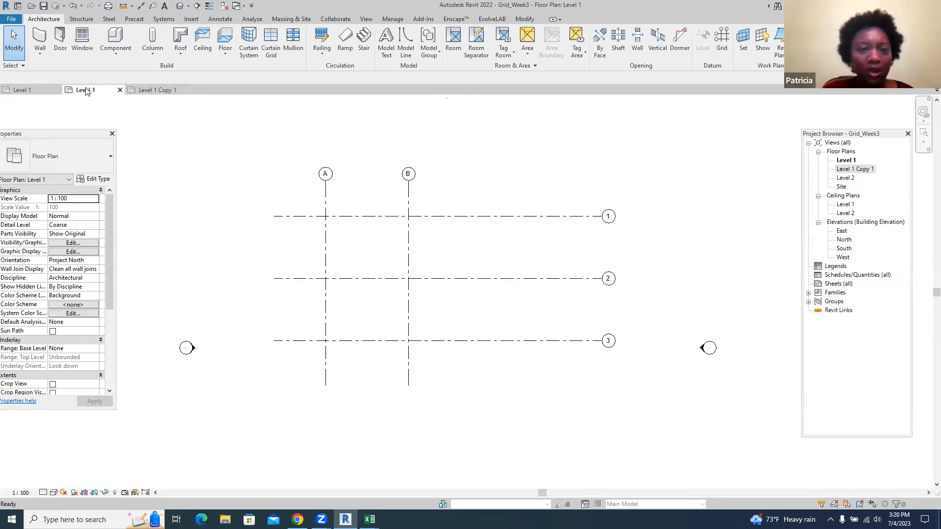
left_click(156, 90)
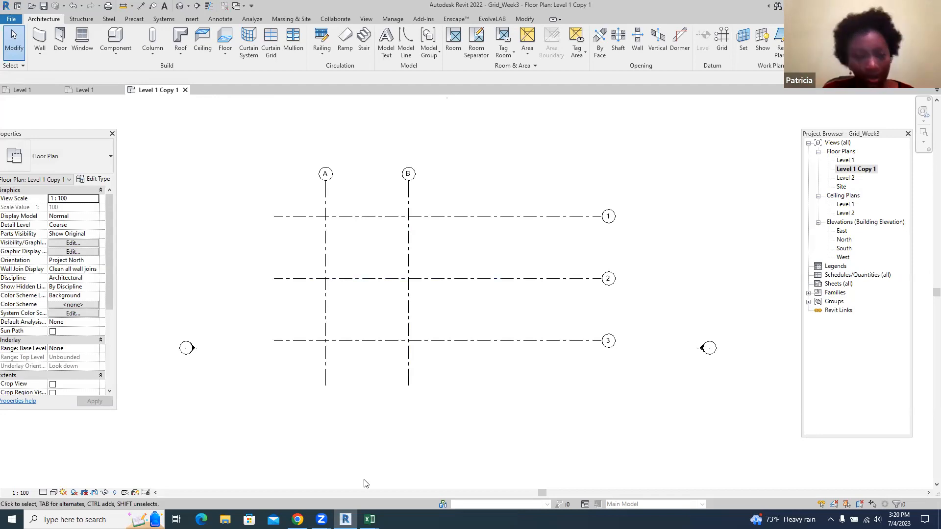
- Switch to the Canva presentation, view the Setting the View Display slide on elevations and sections, and return to Revit
left_click(297, 519)
left_click(817, 471)
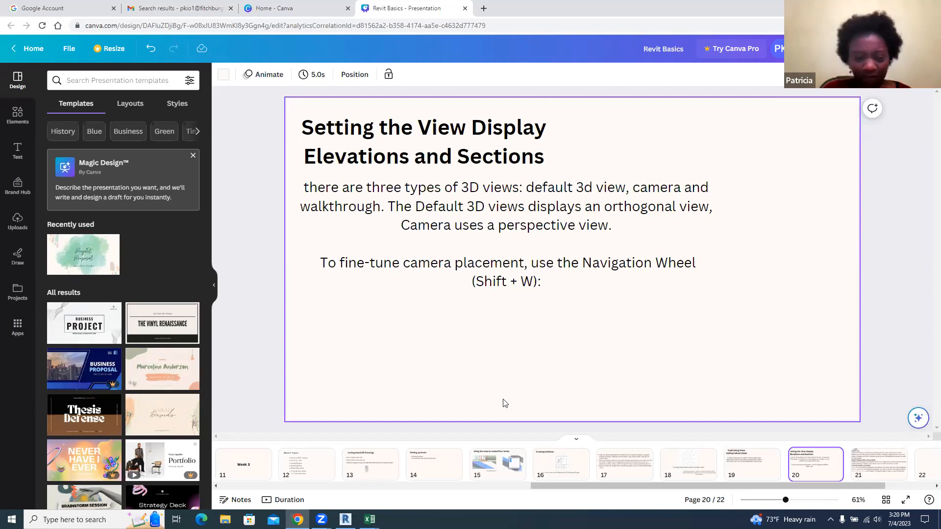
left_click(345, 519)
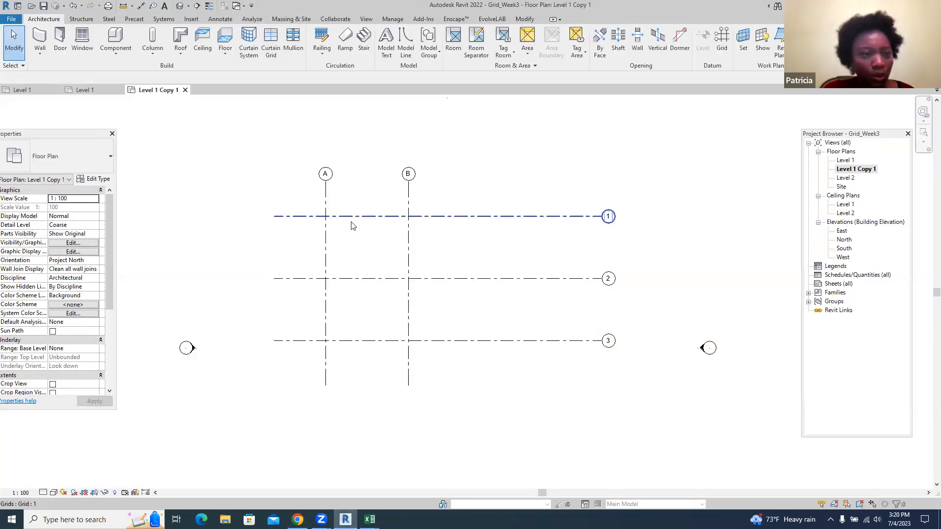
- Undo the duplication of the Level 1 floor plan view
scroll(340, 149, "down", 2)
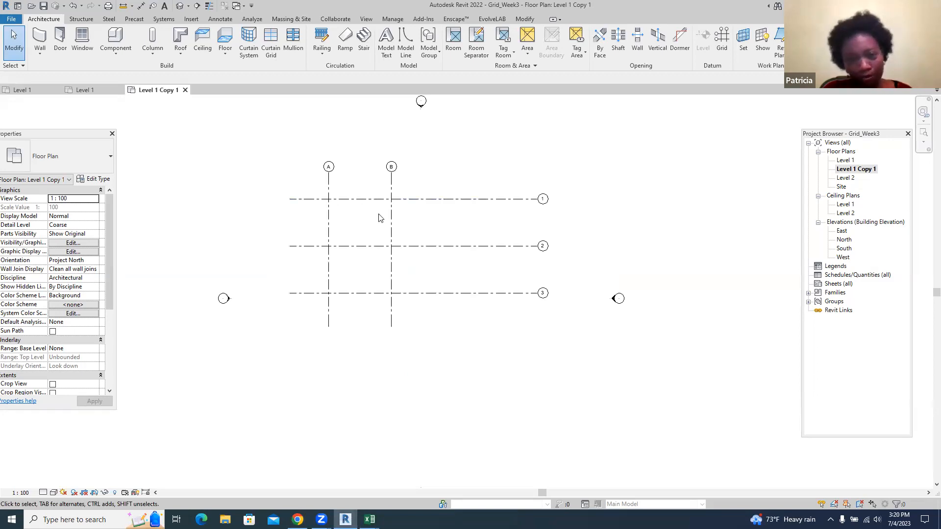
right_click(391, 223)
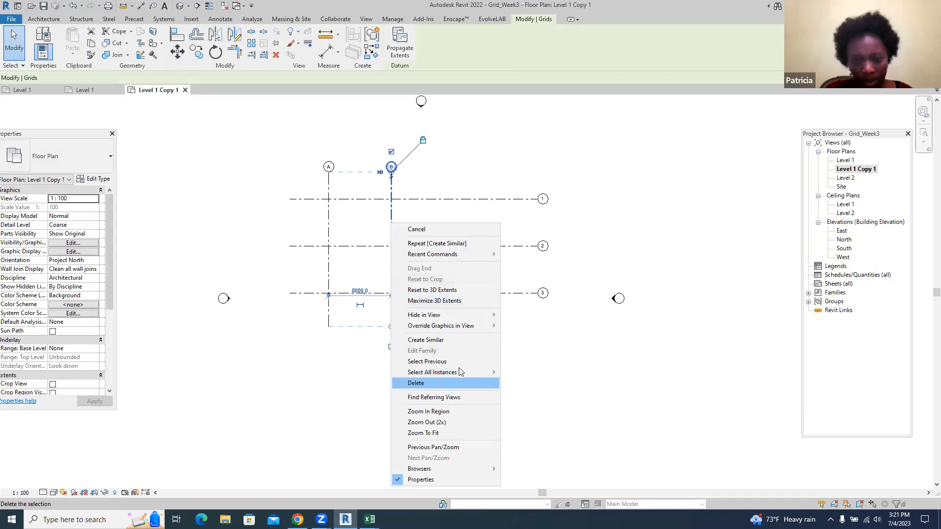
left_click(441, 361)
key("ctrl+z")
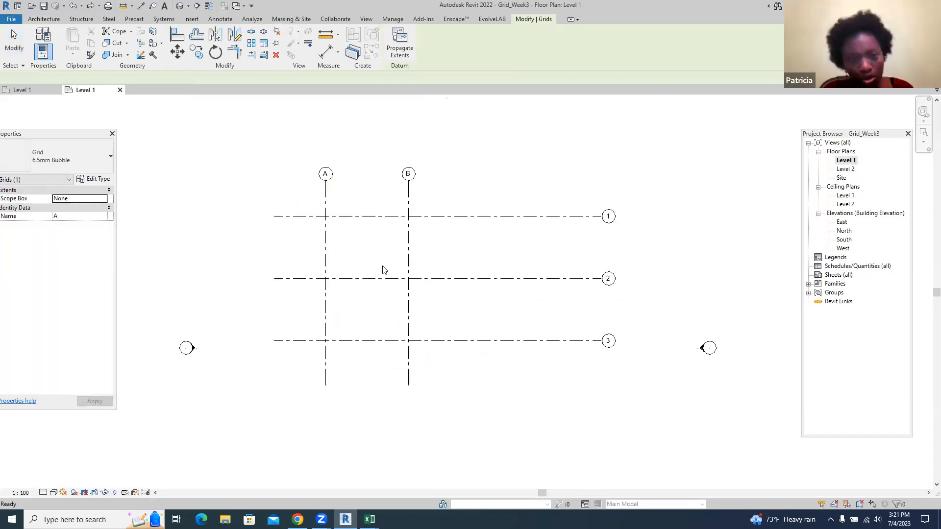
- Select all grid instances in the entire project and delete them
right_click(407, 253)
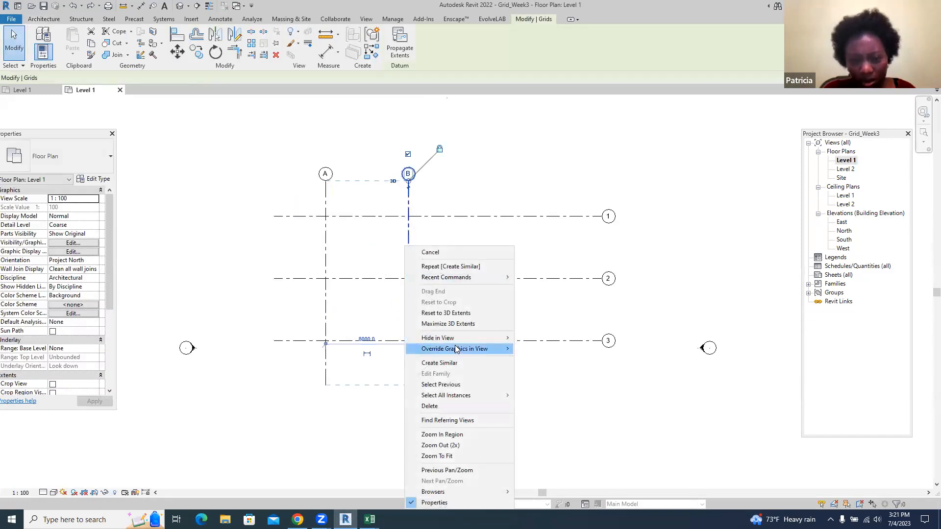
mouse_move(480, 394)
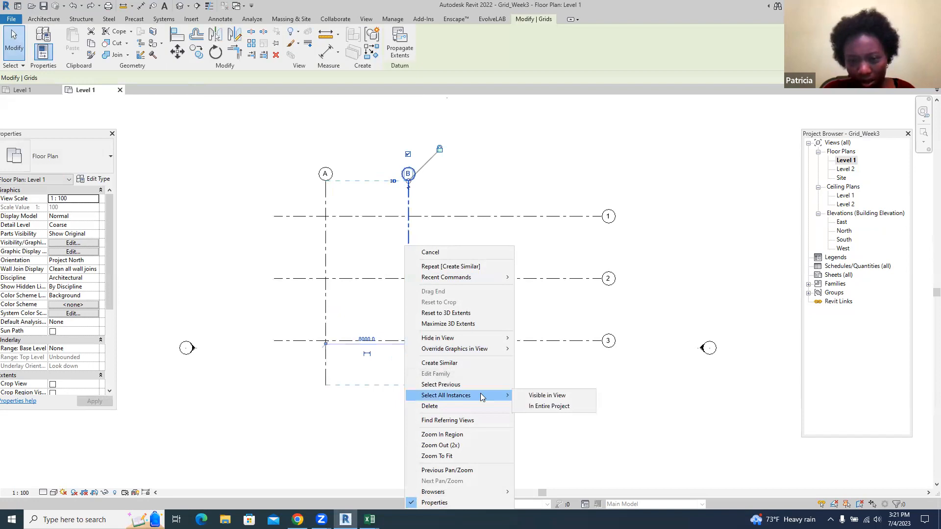
left_click(534, 406)
right_click(486, 281)
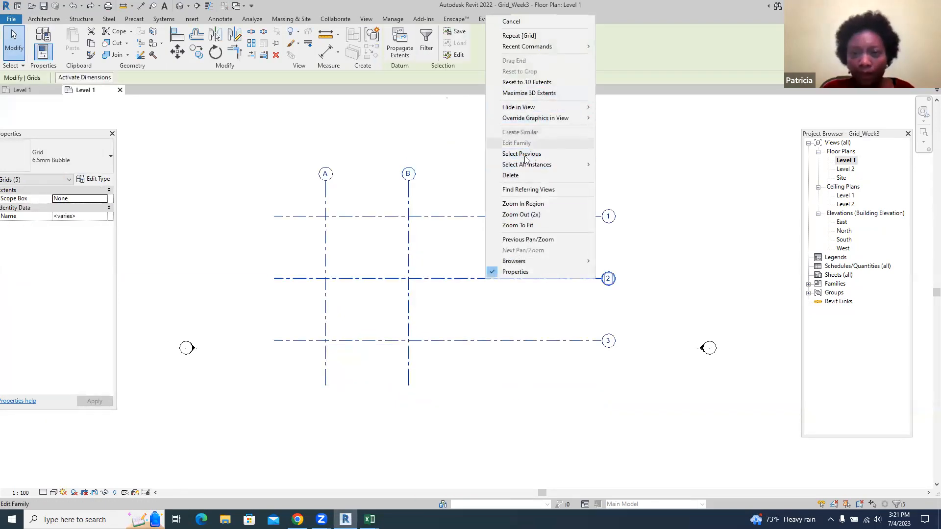
left_click(517, 175)
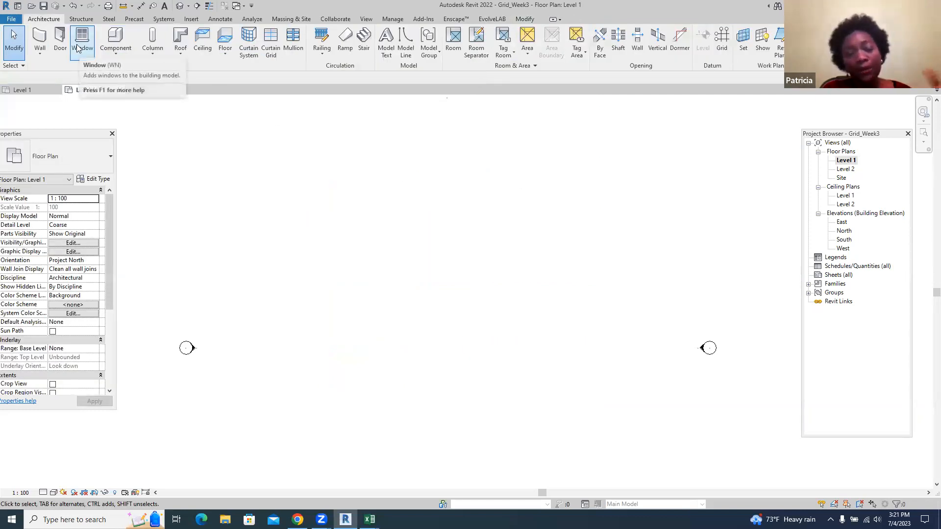
- Import the CAD drawing Floor plan.dwg into the Level 1 floor plan with the default import settings
left_click(191, 19)
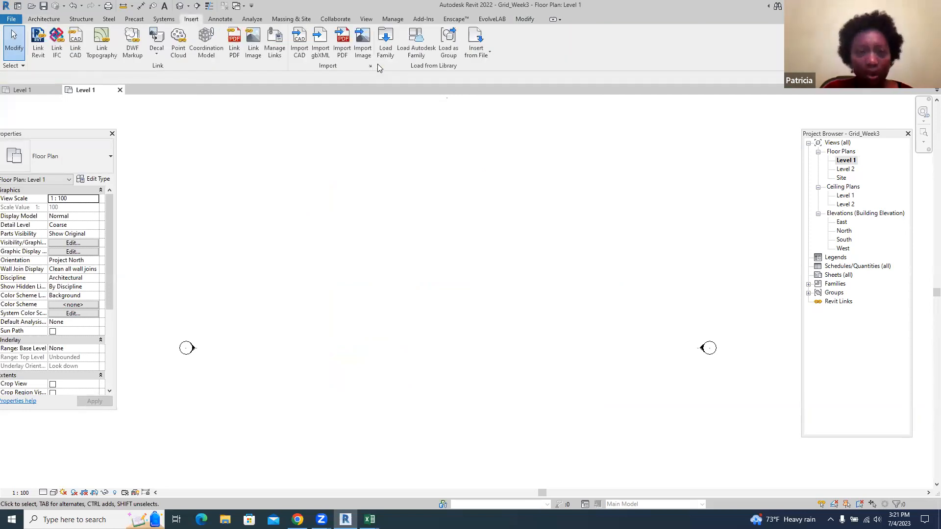
left_click(304, 46)
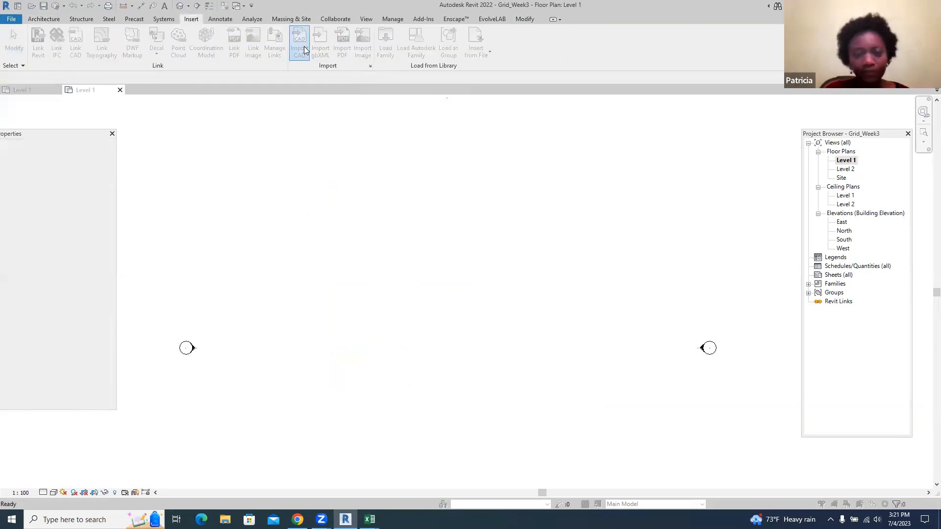
left_click(373, 185)
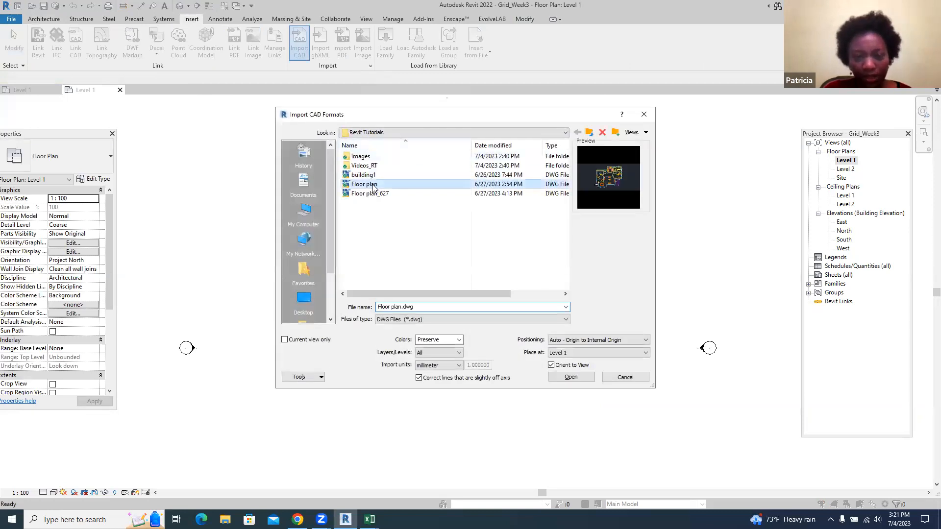
left_click(569, 378)
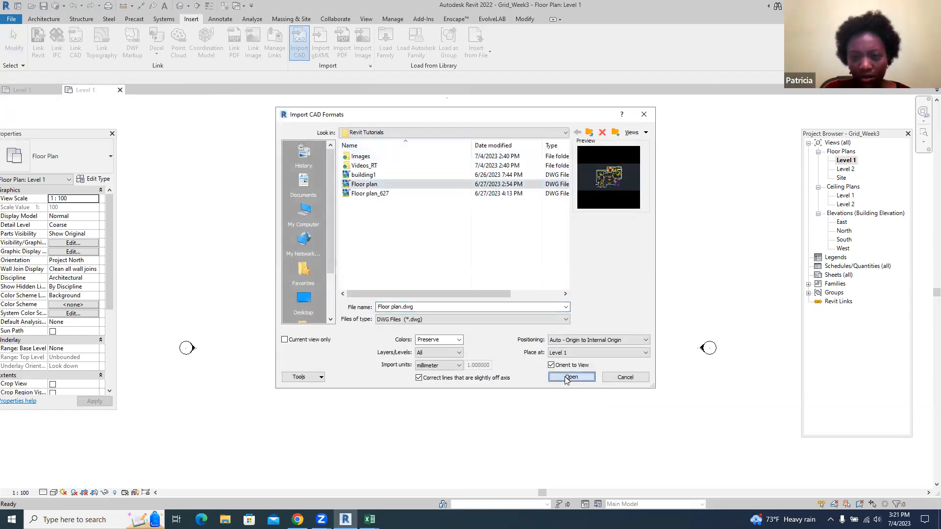
scroll(555, 211, "down", 3)
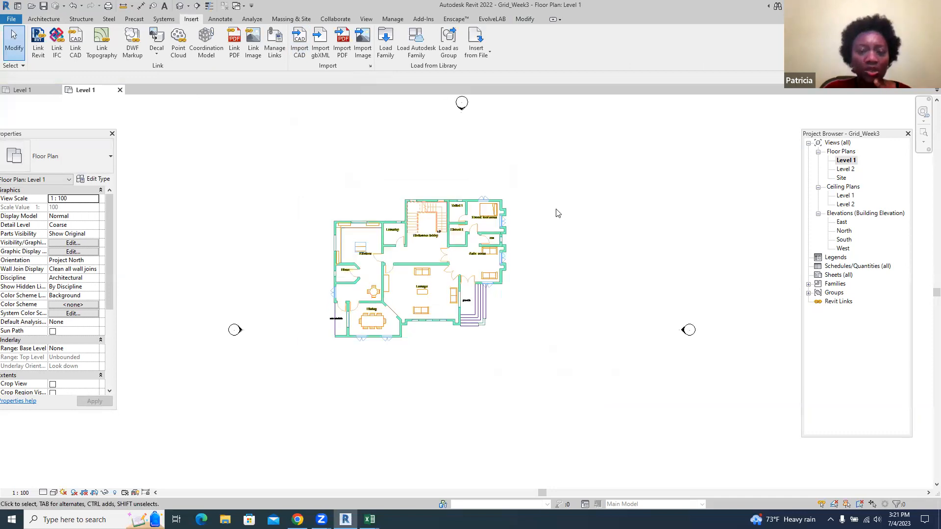
scroll(422, 211, "up", 3)
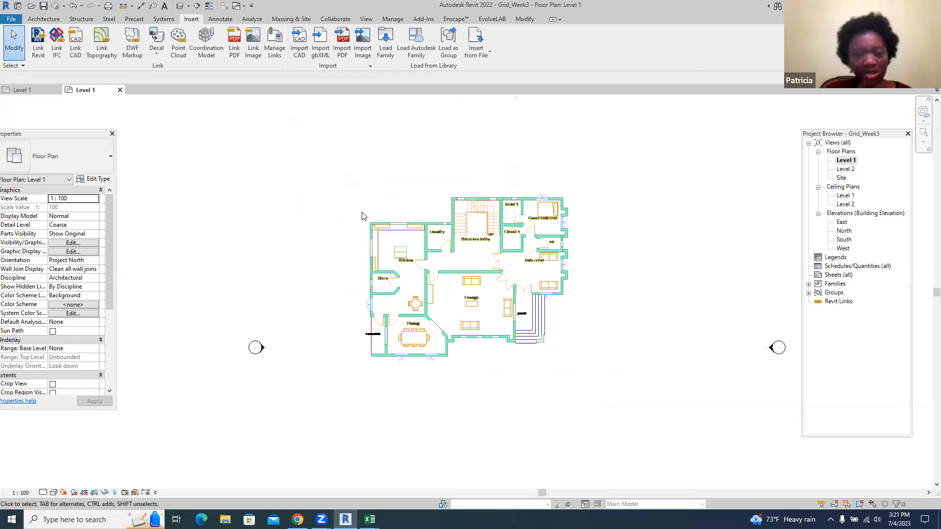
- Draw a vertical gridline from the centre of the kitchen's outer wall at the window up to above the building
left_click(47, 19)
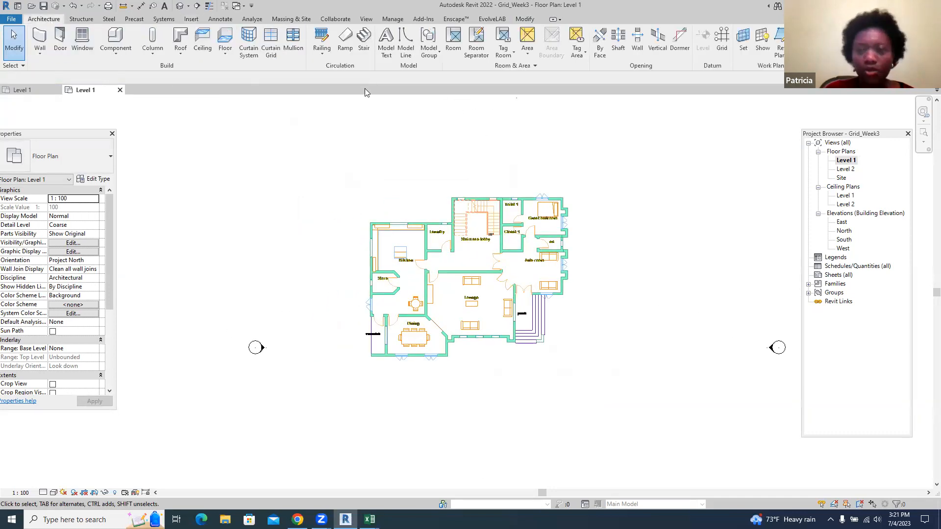
left_click(722, 44)
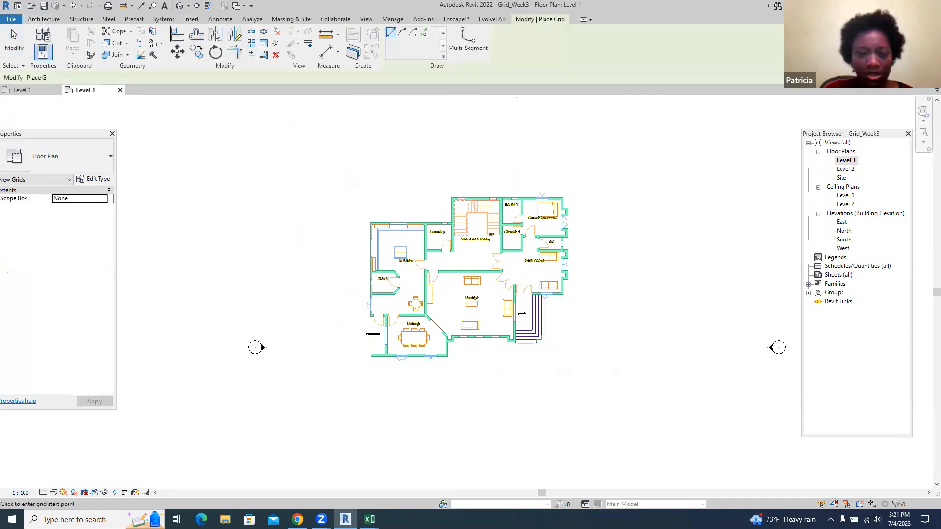
scroll(381, 252, "up", 2)
scroll(382, 252, "up", 5)
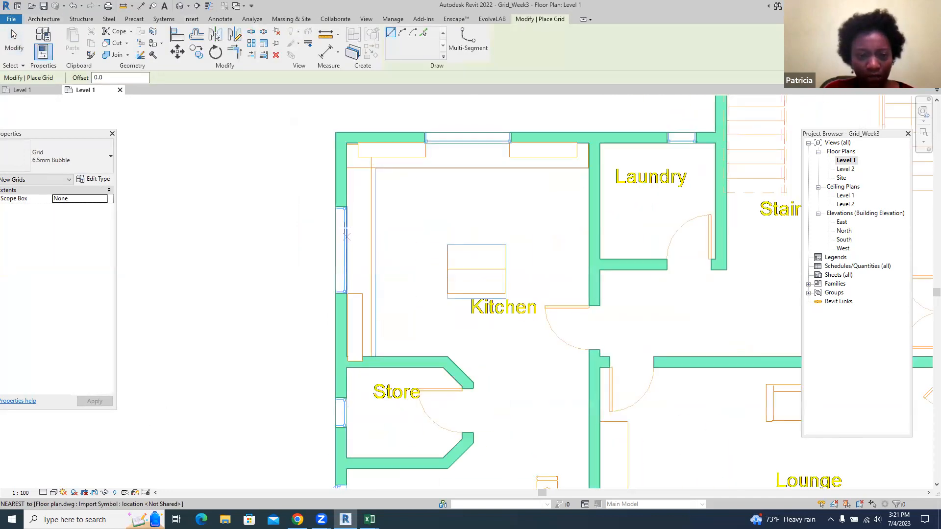
scroll(341, 205, "up", 4)
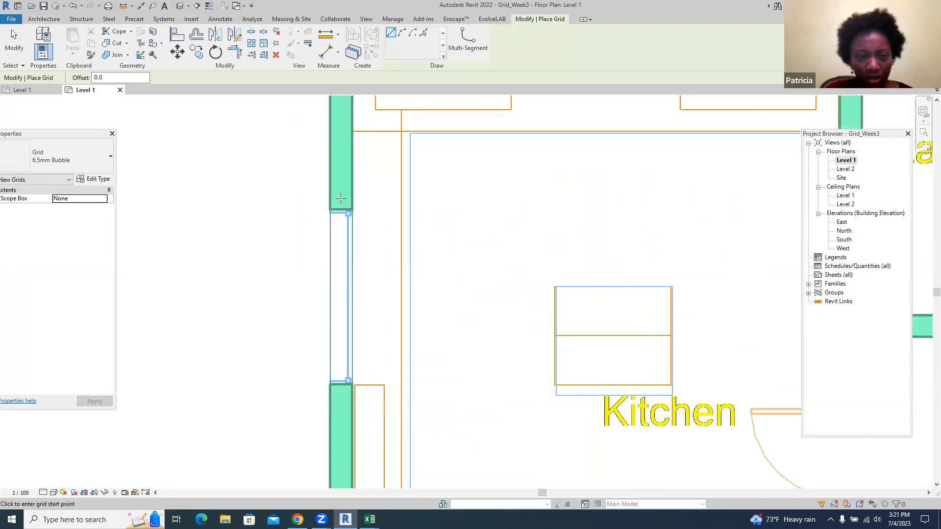
left_click(341, 213)
scroll(338, 208, "down", 8)
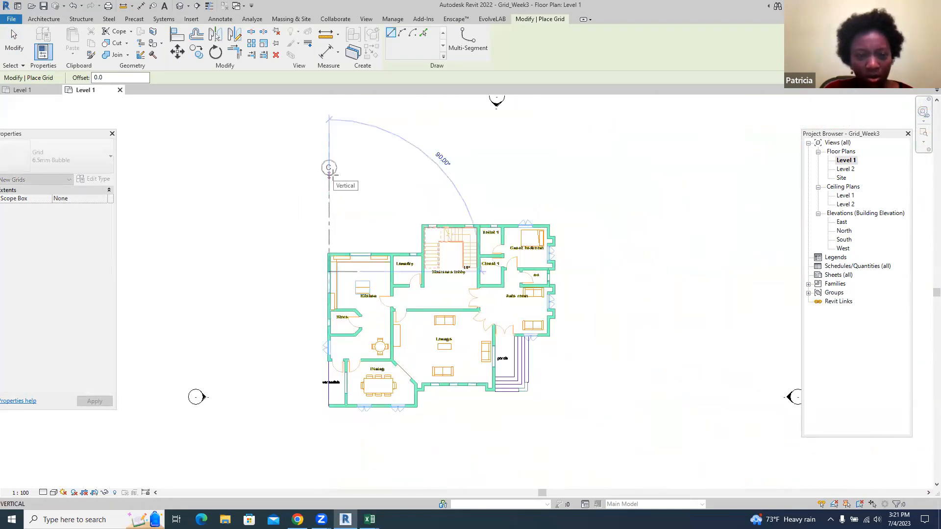
left_click(328, 173)
scroll(329, 167, "up", 3)
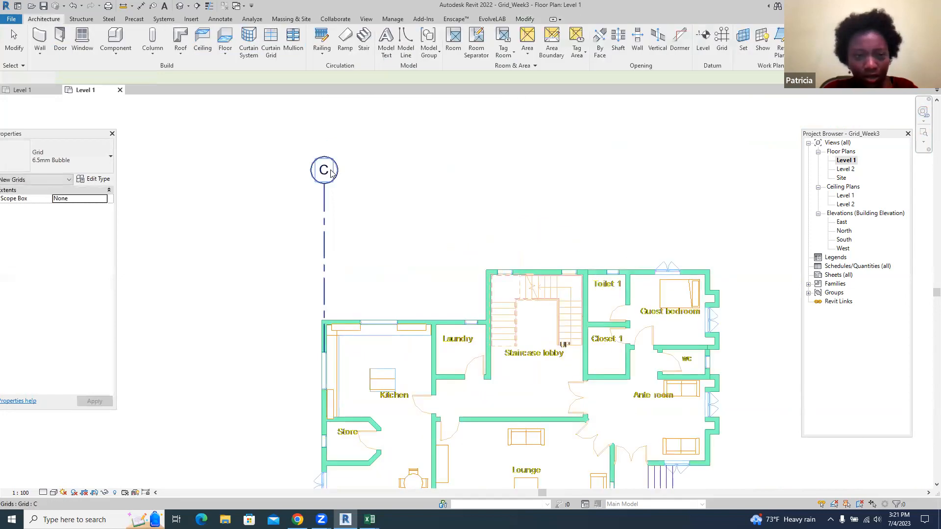
key("Escape")
key("Escape")
- Rename the gridline on the kitchen's outer wall to A
double_click(328, 170)
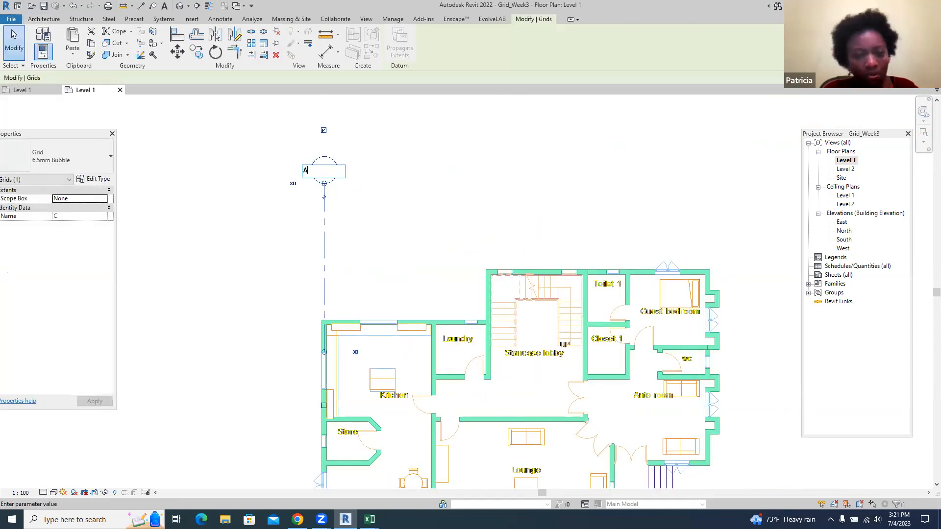
key("Return")
scroll(338, 245, "down", 2)
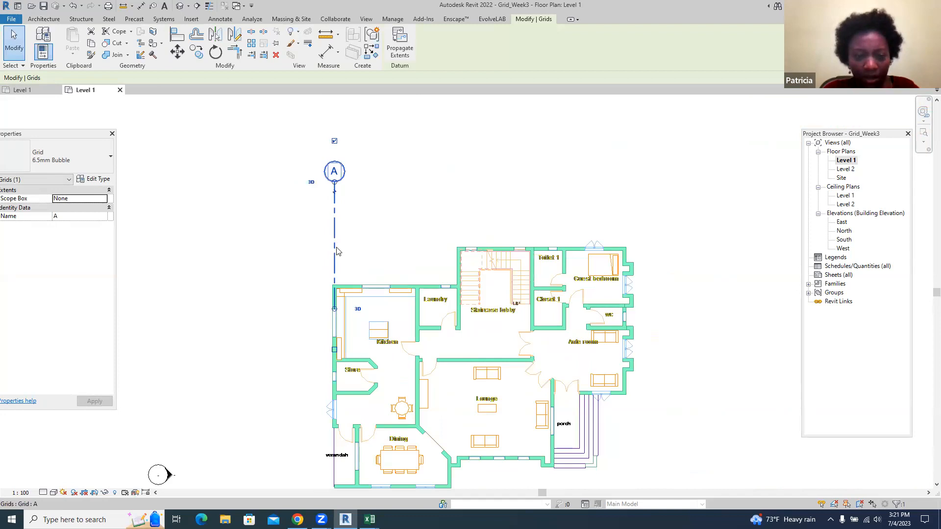
- Create a similar vertical gridline centred on the wall between the kitchen and laundry, with its head aligned with grid A
right_click(337, 247)
left_click(360, 362)
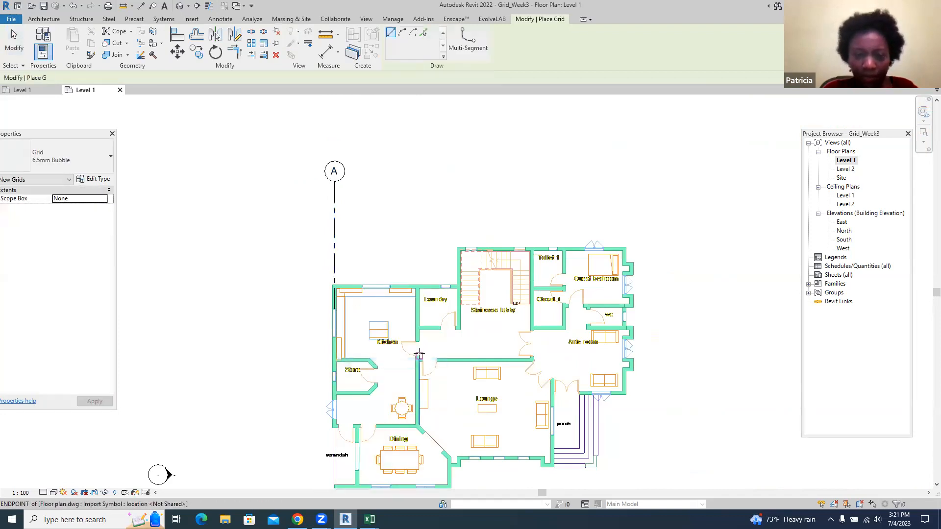
scroll(419, 346, "up", 2)
scroll(420, 343, "up", 4)
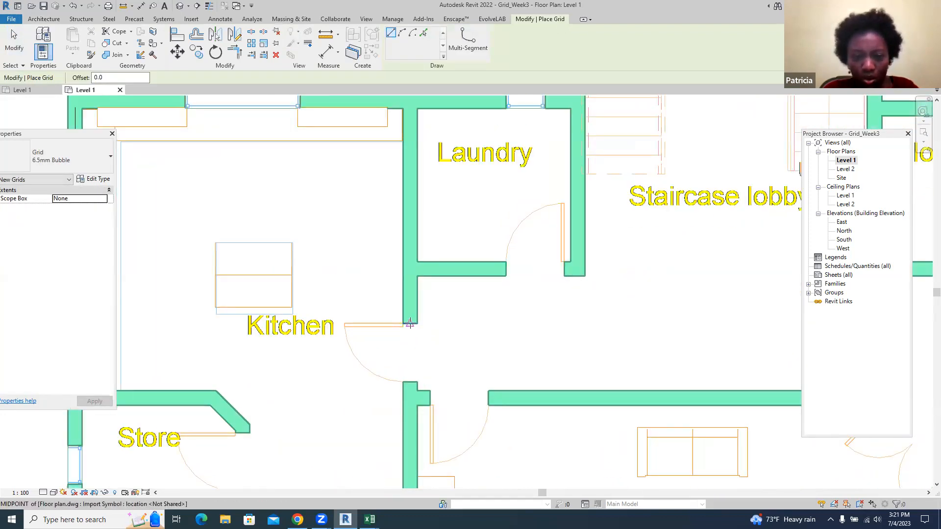
left_click(409, 324)
scroll(409, 373, "down", 5)
left_click(409, 144)
- Draw a short horizontal detail line across the thickness of the wall between the laundry and staircase lobby, for locating its centre
scroll(471, 324, "up", 5)
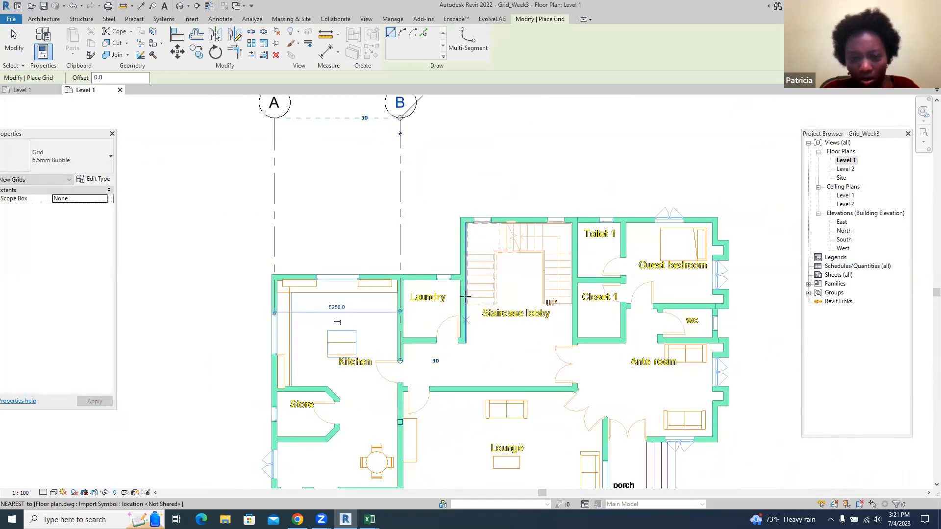
scroll(417, 168, "down", 3)
scroll(426, 214, "up", 3)
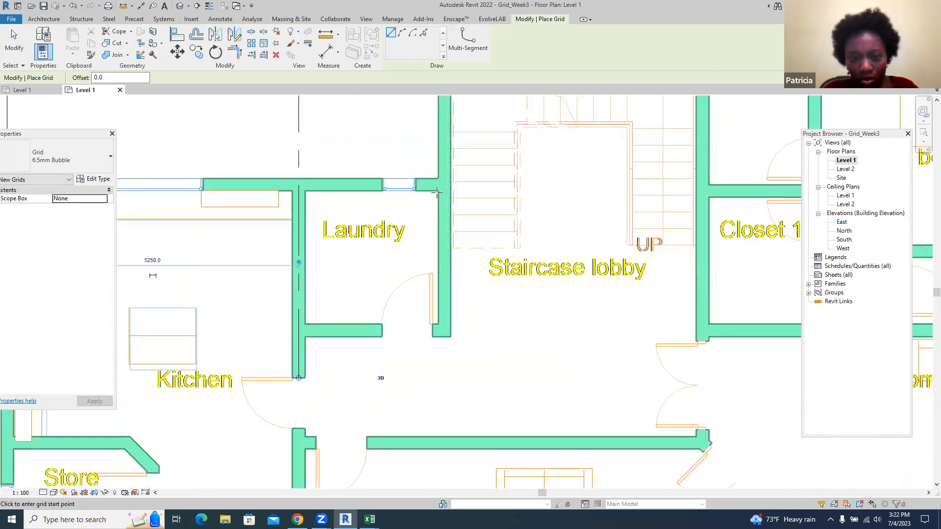
scroll(431, 245, "down", 4)
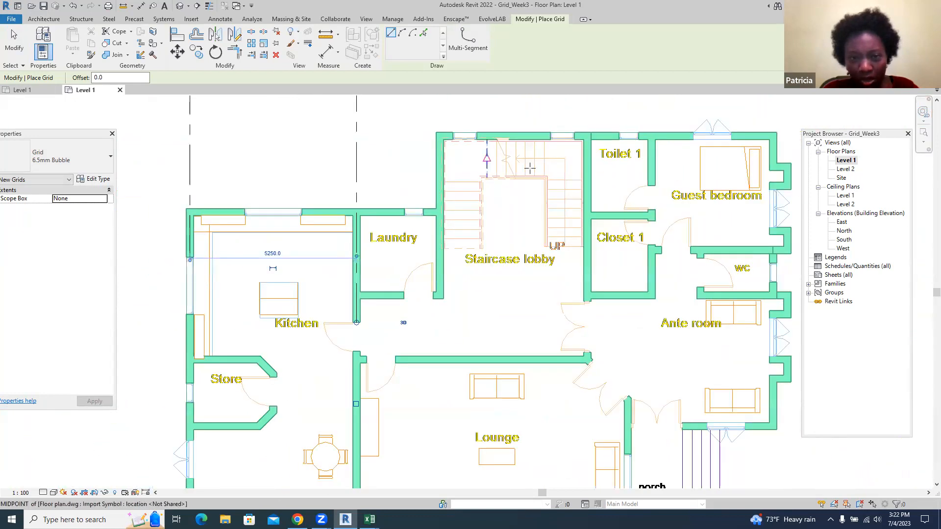
scroll(585, 296, "up", 4)
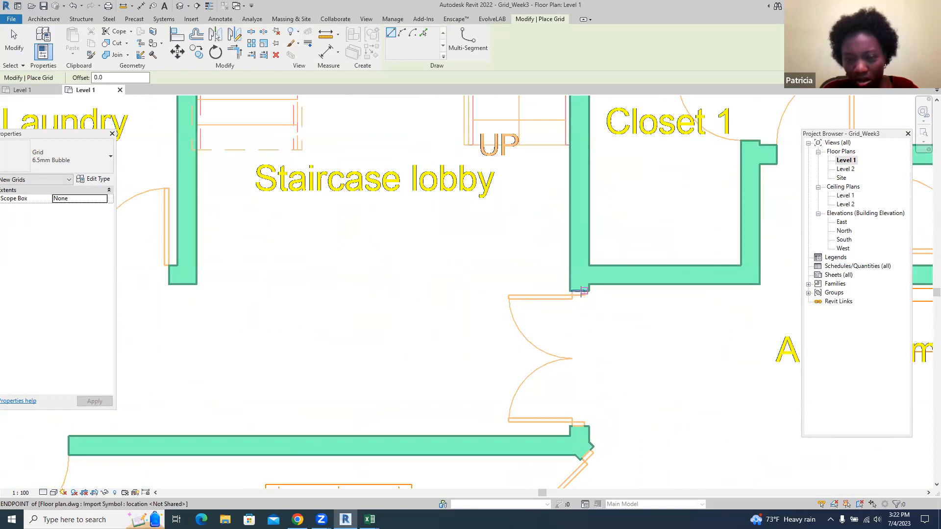
scroll(581, 293, "up", 2)
scroll(598, 319, "down", 5)
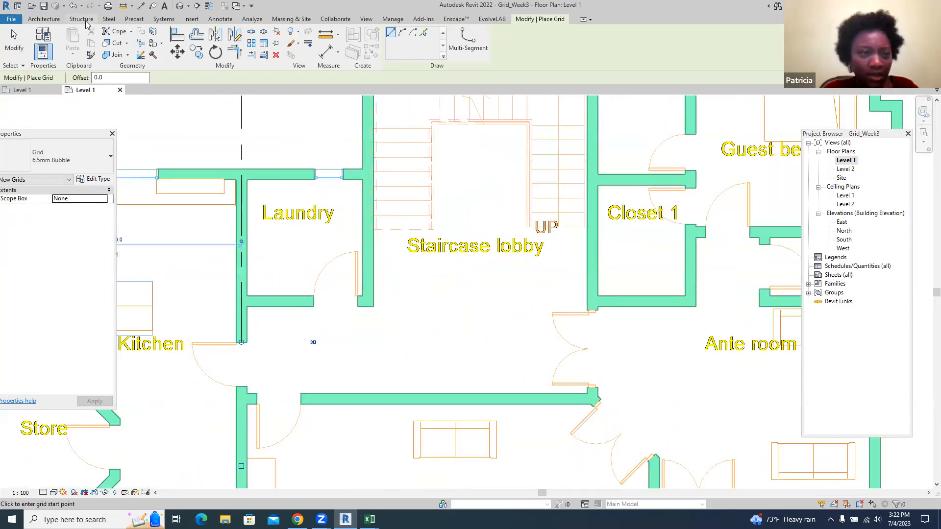
left_click(221, 19)
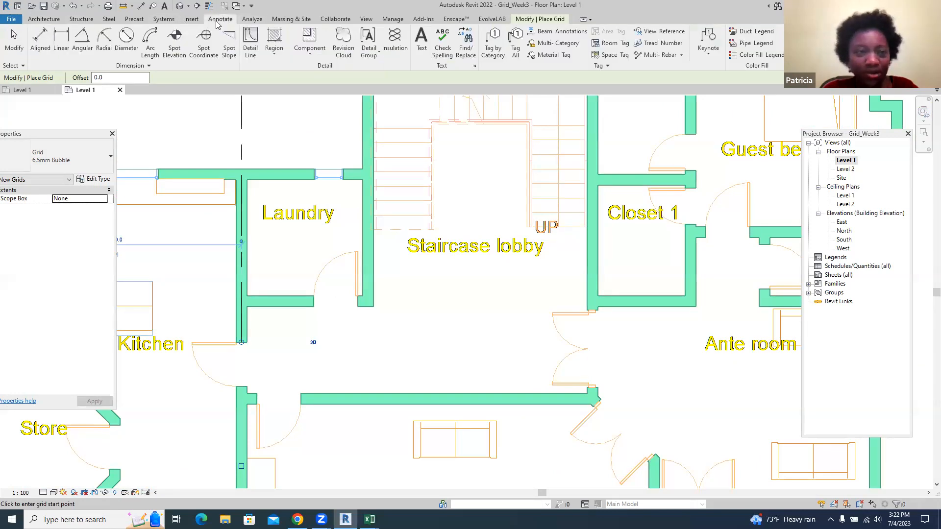
left_click(249, 41)
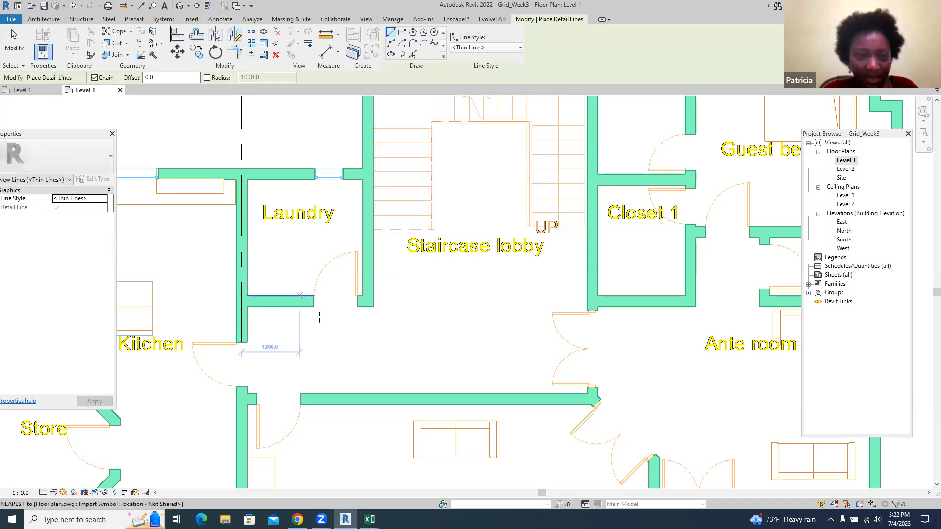
scroll(371, 173, "up", 5)
left_click(343, 188)
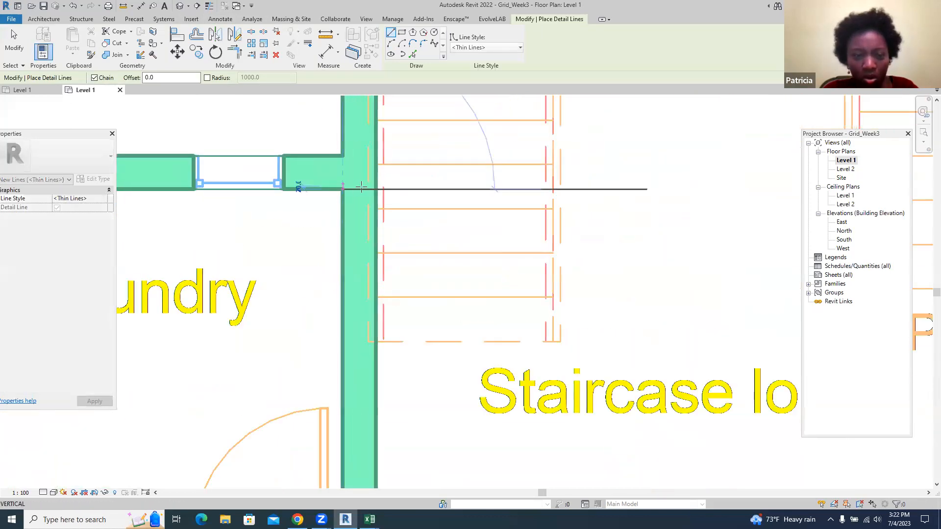
left_click(376, 189)
key("Escape")
scroll(365, 181, "down", 5)
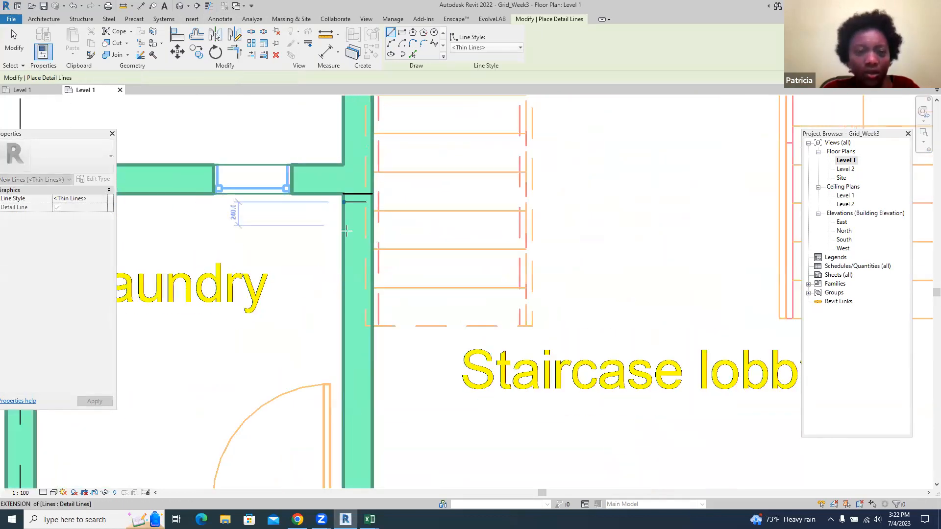
key("Escape")
- Create a similar vertical gridline from the detail line's midpoint in the laundry-staircase wall, with its head aligned with the existing grids
right_click(204, 189)
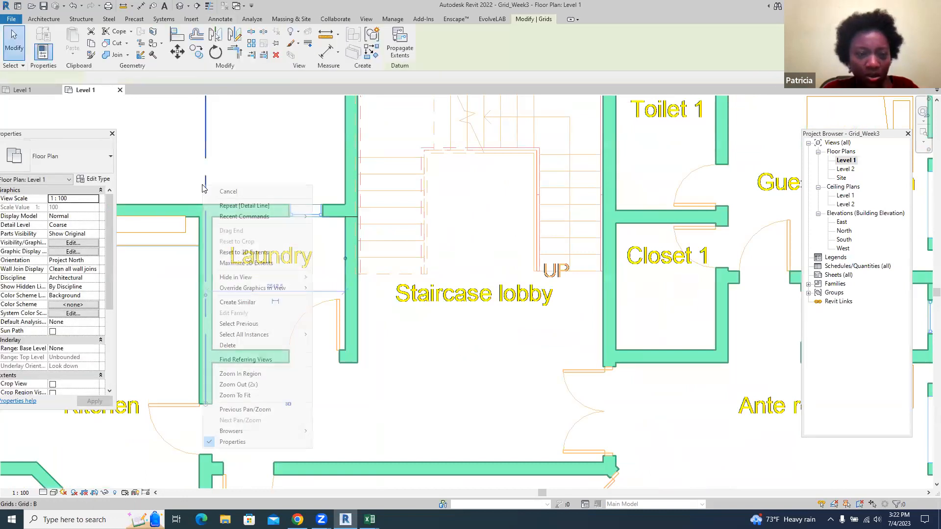
left_click(237, 301)
scroll(351, 218, "up", 4)
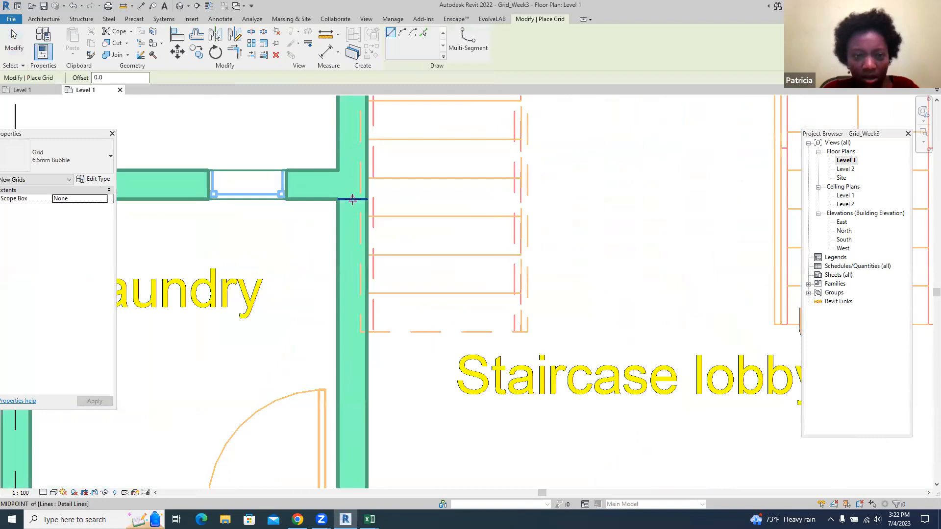
left_click(351, 199)
scroll(353, 365, "down", 5)
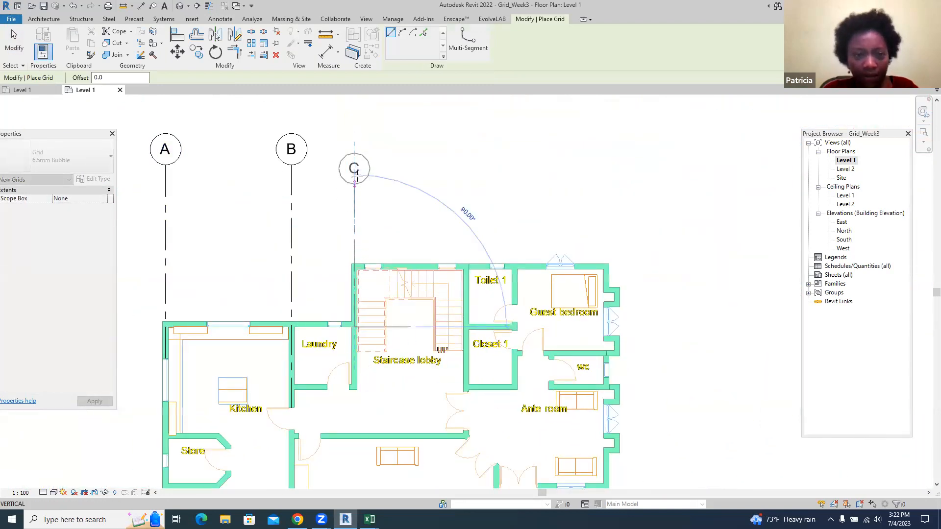
left_click(355, 171)
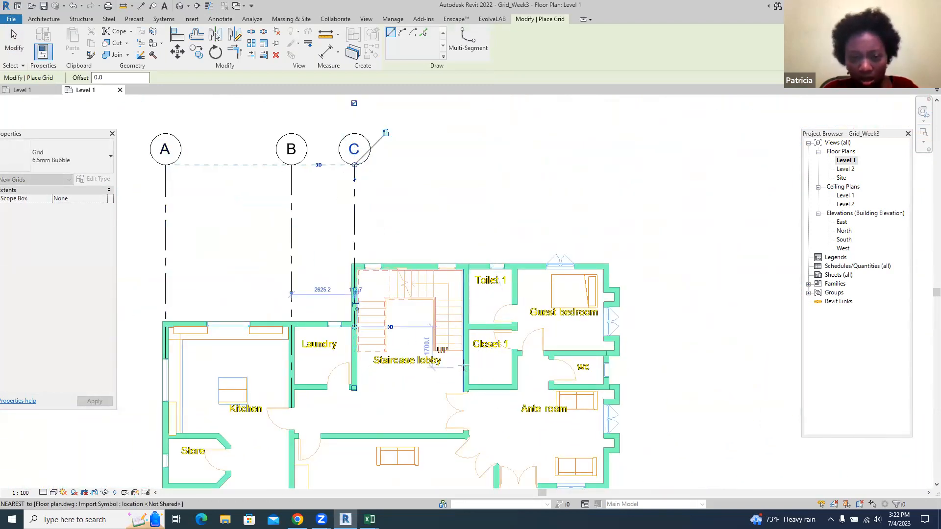
- Draw a vertical gridline centred on the wall between the staircase lobby and Closet 1, with its head aligned with the other grids
scroll(469, 417, "up", 2)
scroll(469, 418, "up", 3)
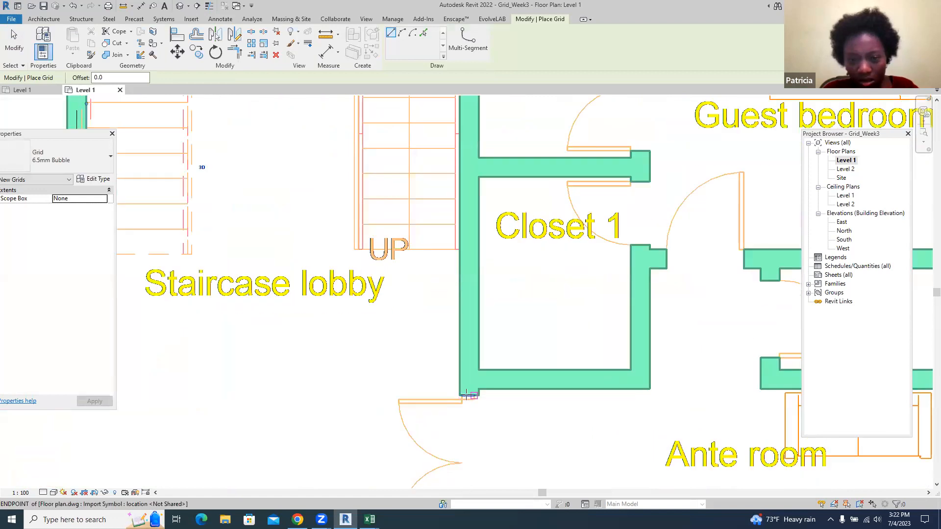
scroll(466, 393, "up", 4)
left_click(469, 394)
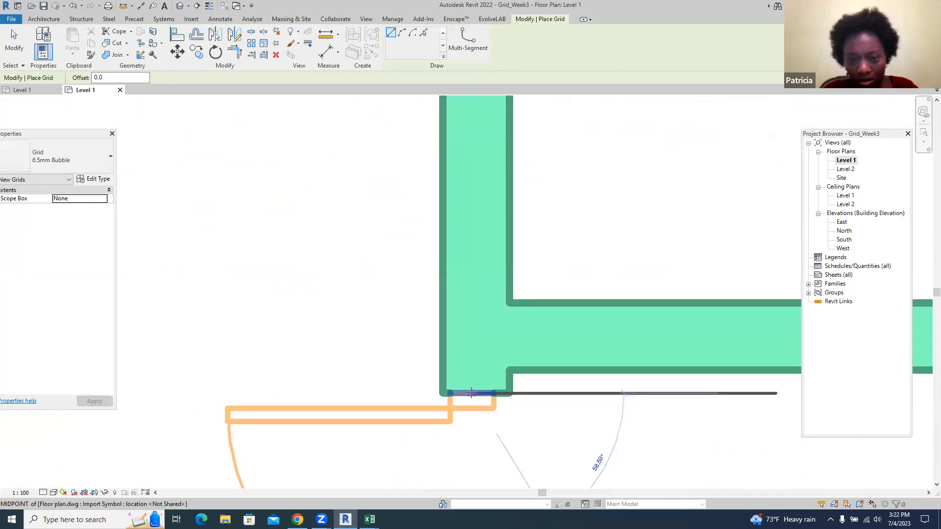
scroll(470, 417, "down", 8)
scroll(469, 223, "down", 3)
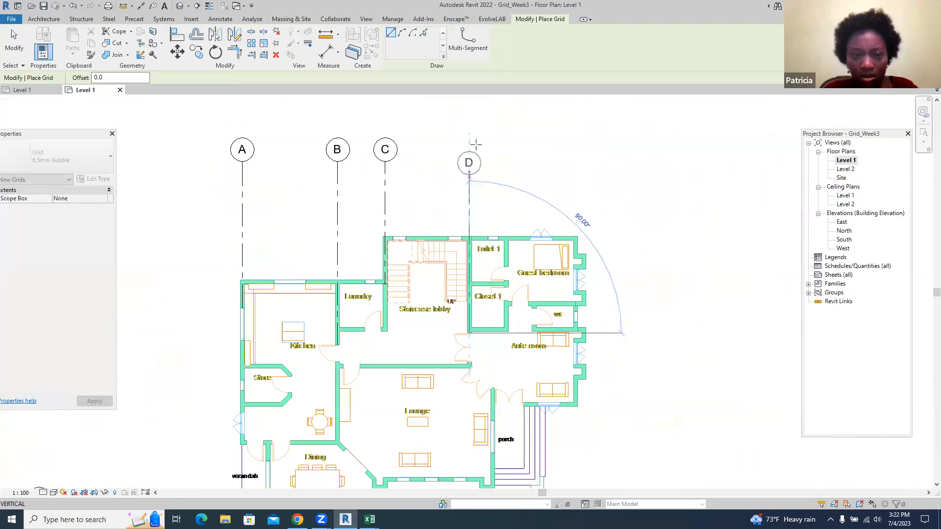
left_click(474, 161)
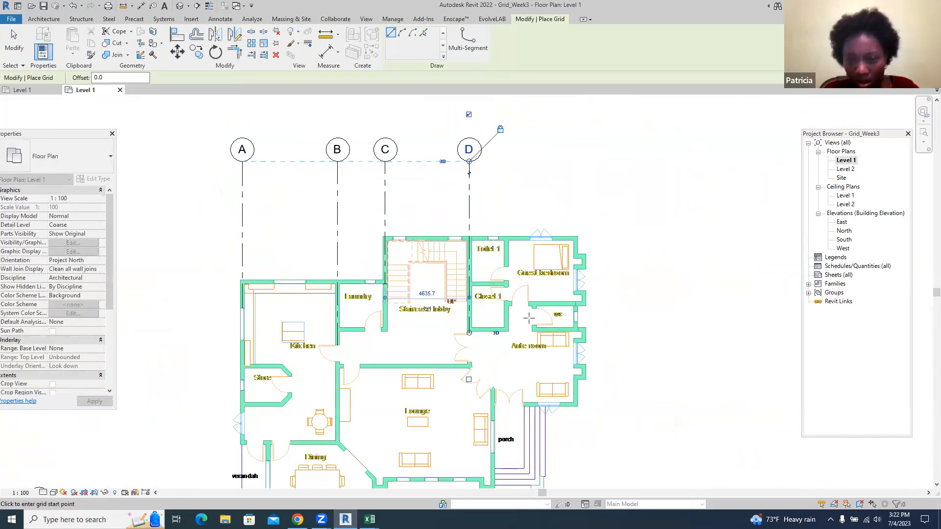
- Draw a vertical gridline centred on the wall between the lounge and porch, with its head aligned with the other grids
scroll(489, 348, "down", 2)
scroll(492, 373, "up", 5)
scroll(492, 373, "up", 2)
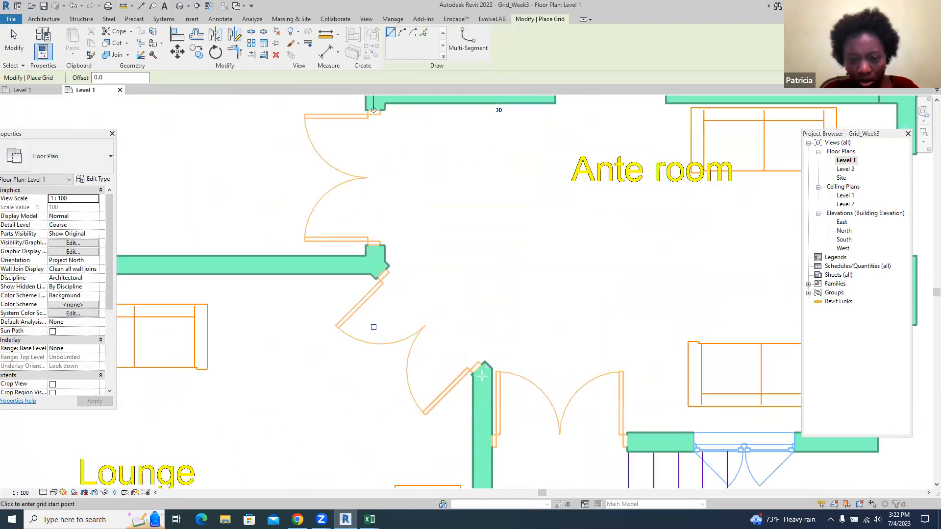
scroll(481, 375, "down", 4)
scroll(480, 387, "up", 5)
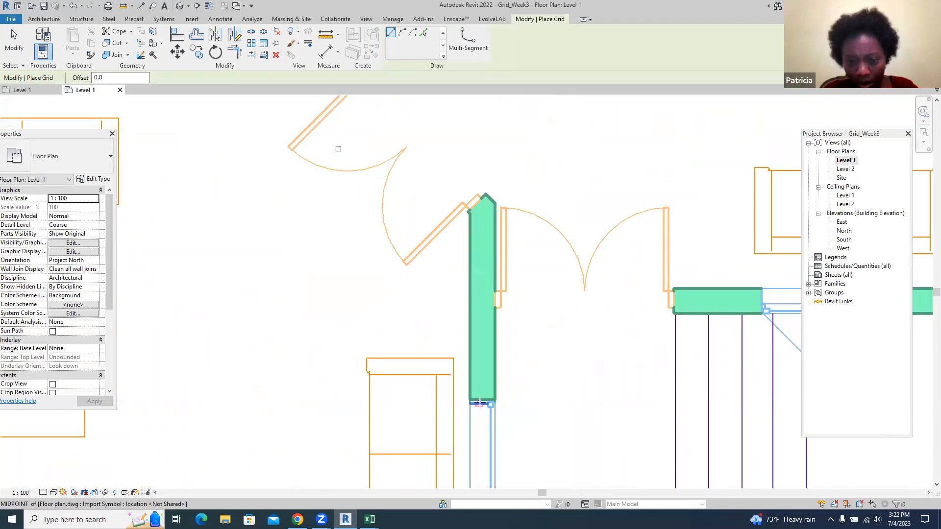
left_click(481, 398)
scroll(480, 399, "down", 5)
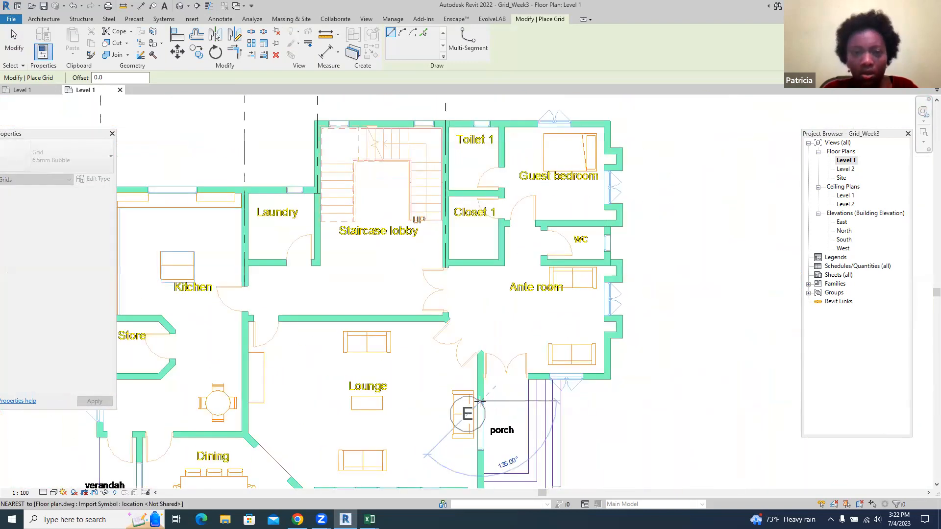
left_click(482, 205)
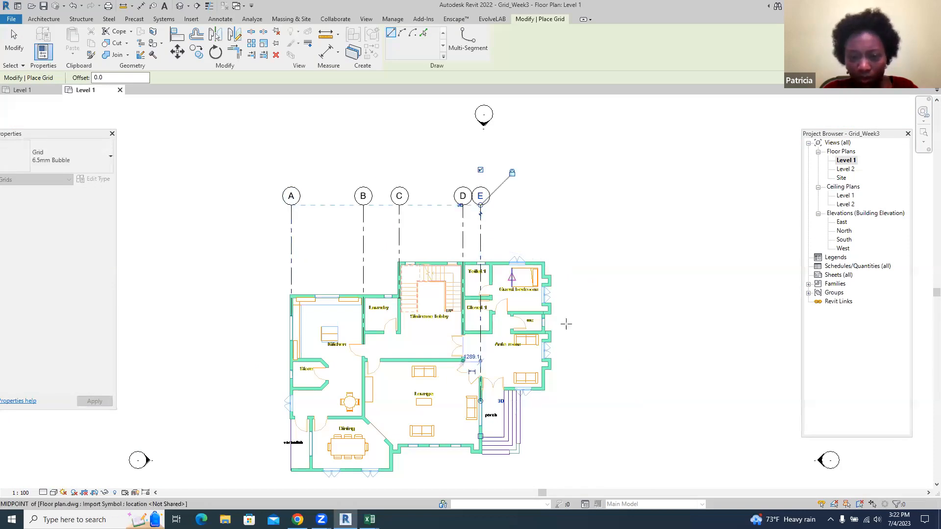
- Draw a vertical gridline centred on the WC's outer wall beside its window, with its head aligned with the existing grids
scroll(553, 324, "up", 2)
scroll(553, 324, "up", 2)
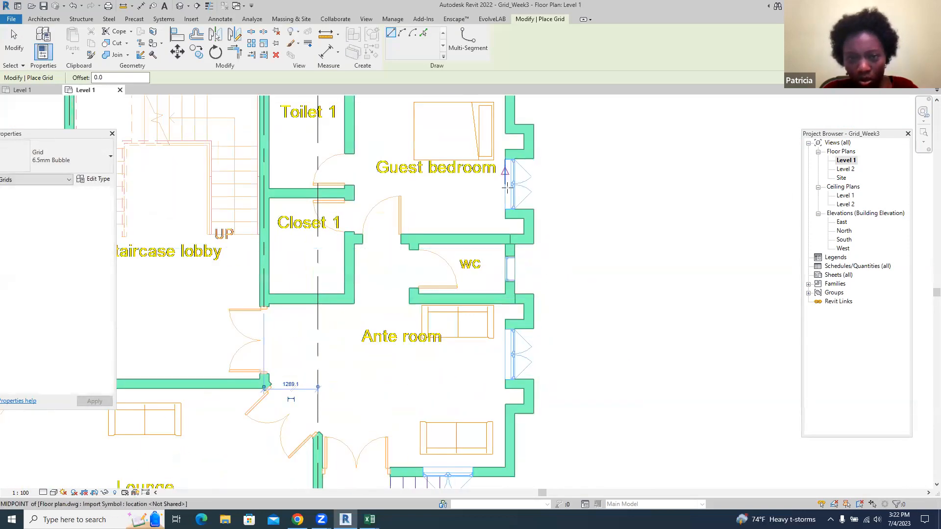
scroll(510, 258, "up", 2)
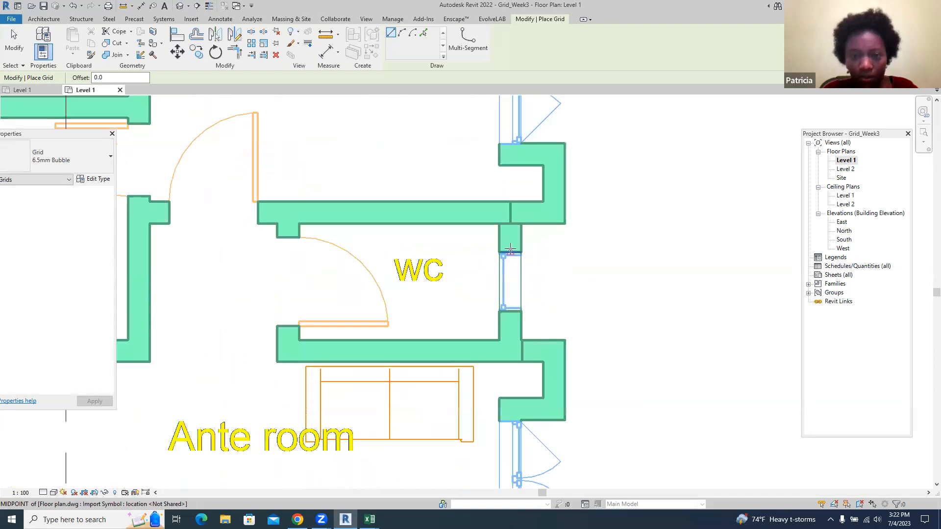
left_click(508, 254)
key("Escape")
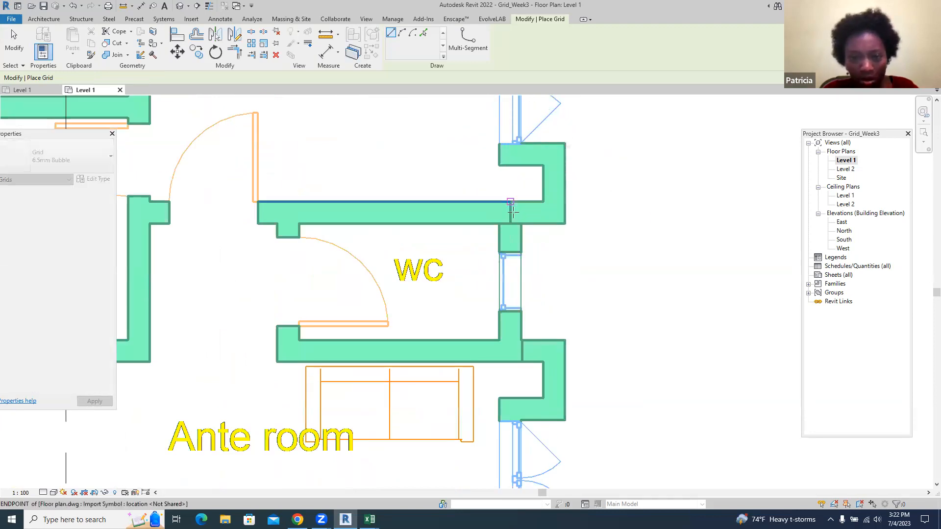
left_click(510, 252)
scroll(511, 252, "down", 4)
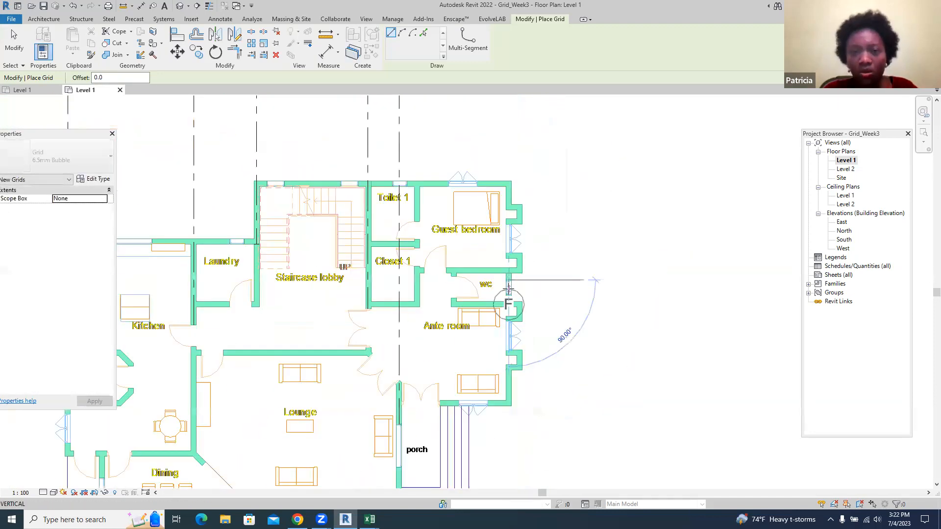
left_click(508, 129)
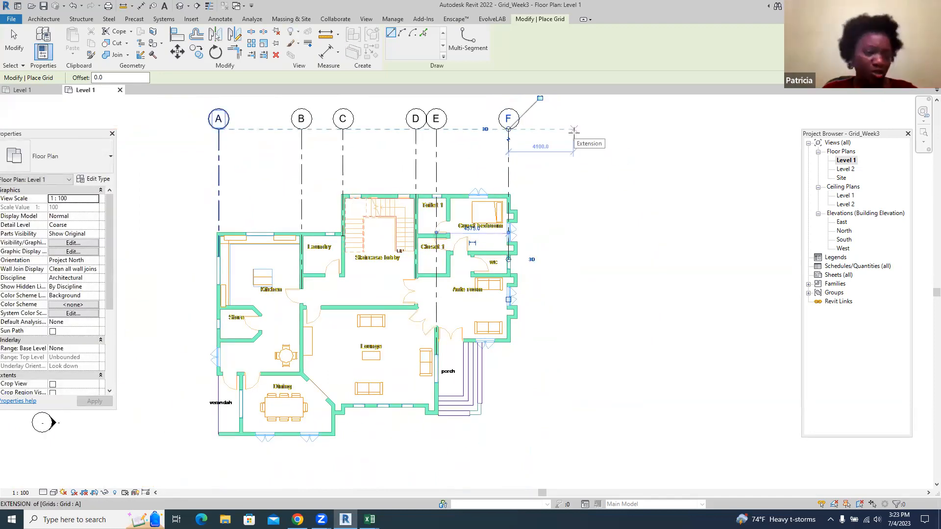
- Draw a horizontal gridline centred on the staircase lobby's upper outer wall, with its head just beyond the guest bedroom side
scroll(345, 195, "up", 4)
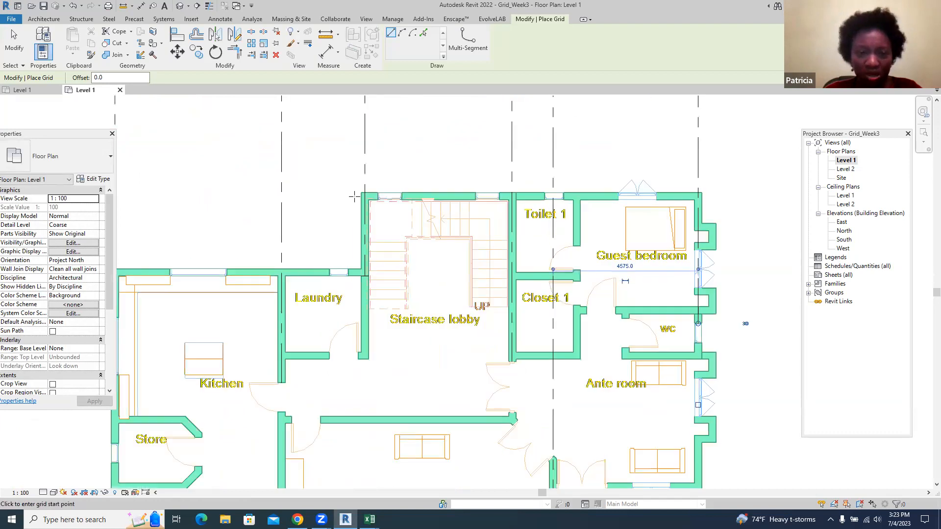
scroll(379, 192, "up", 2)
left_click(417, 199)
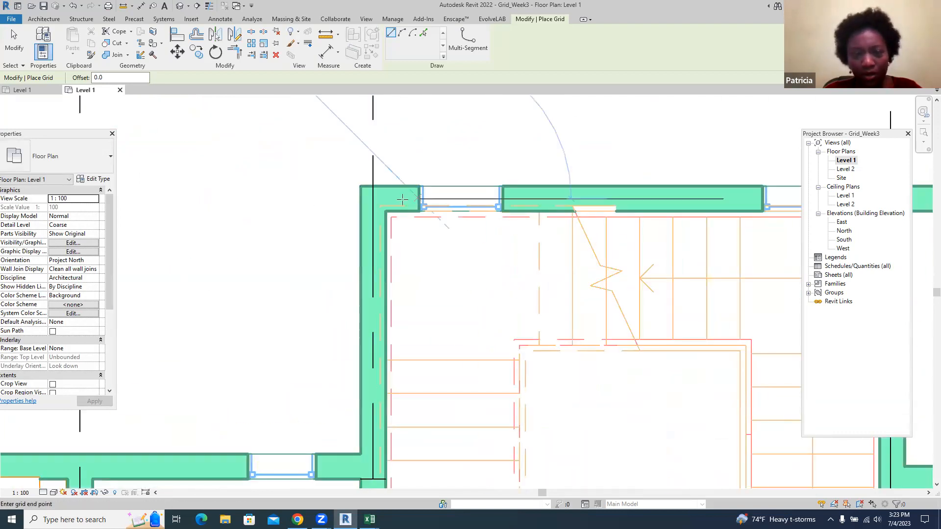
scroll(300, 205, "down", 1)
scroll(308, 206, "down", 6)
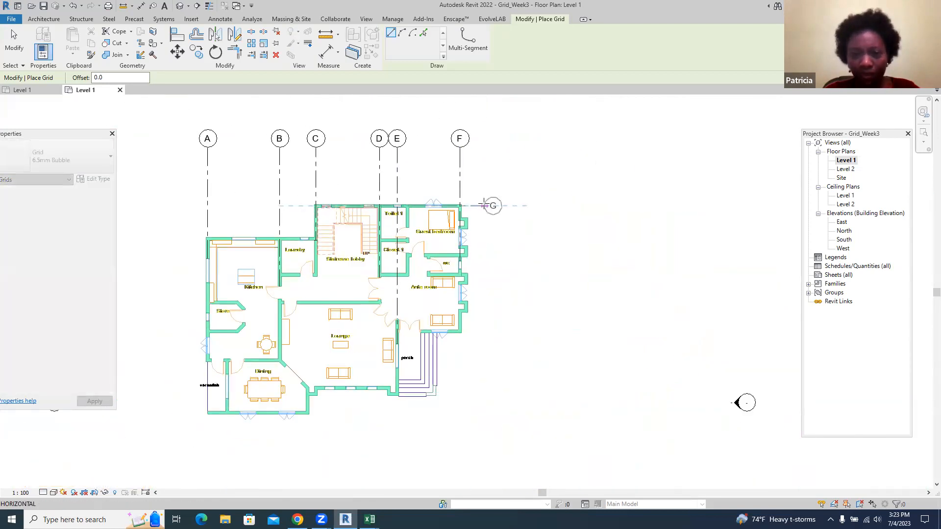
left_click(487, 204)
scroll(505, 196, "up", 3)
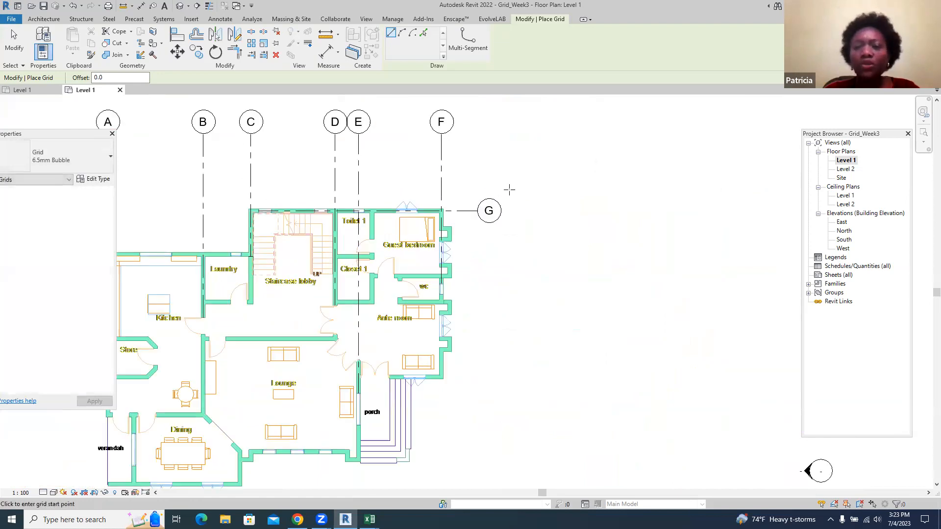
- Rename the horizontal gridline along the staircase lobby's upper wall as 1
key("Escape")
key("Escape")
left_click(480, 223)
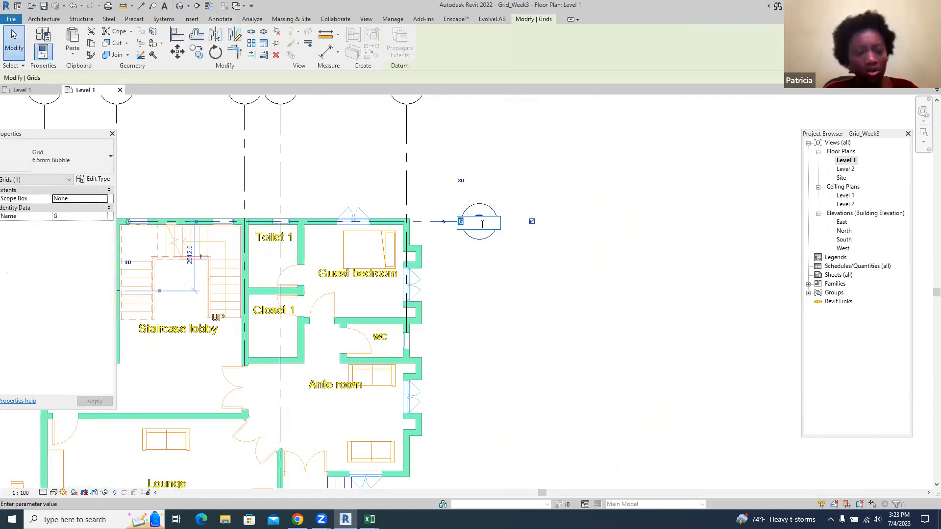
key("Return")
scroll(546, 273, "down", 4)
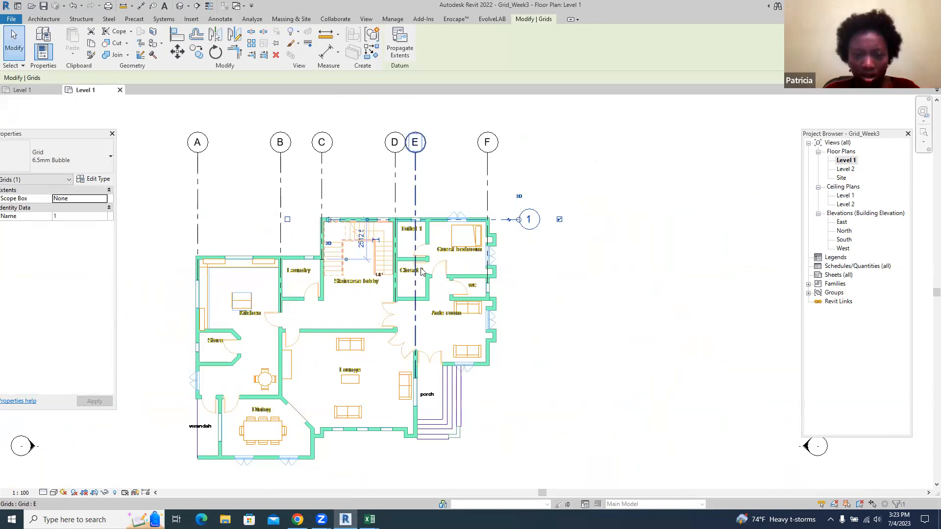
- Create a similar horizontal gridline centred on the upper outer wall of the kitchen and laundry, with its head aligned with grid 1
scroll(226, 256, "up", 3)
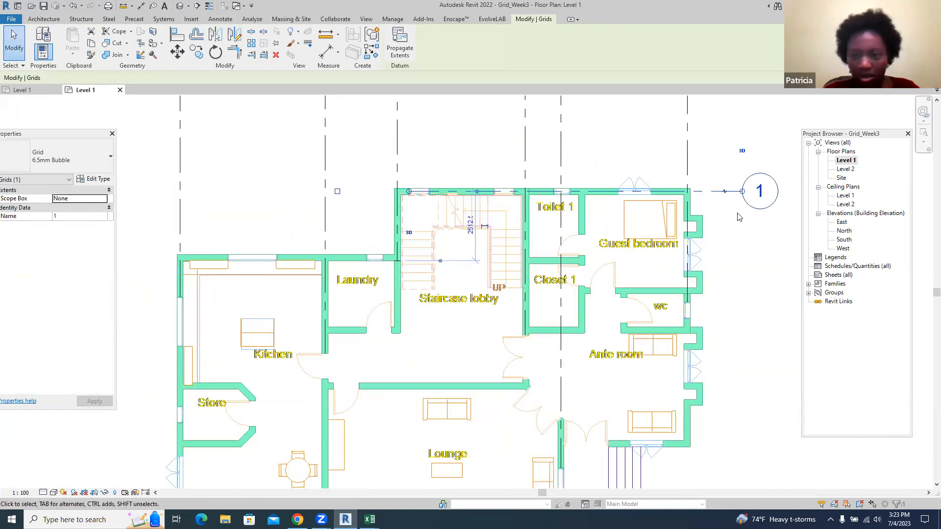
right_click(717, 197)
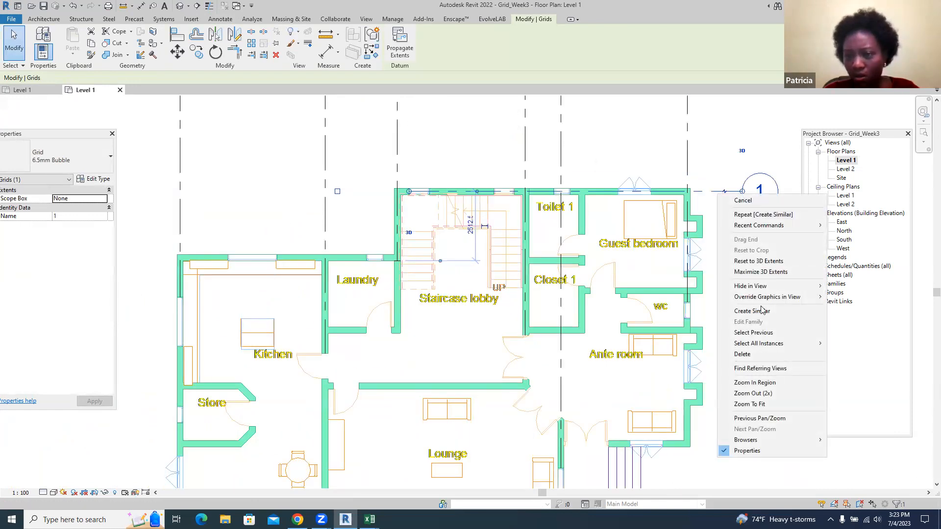
left_click(752, 311)
scroll(271, 254, "up", 2)
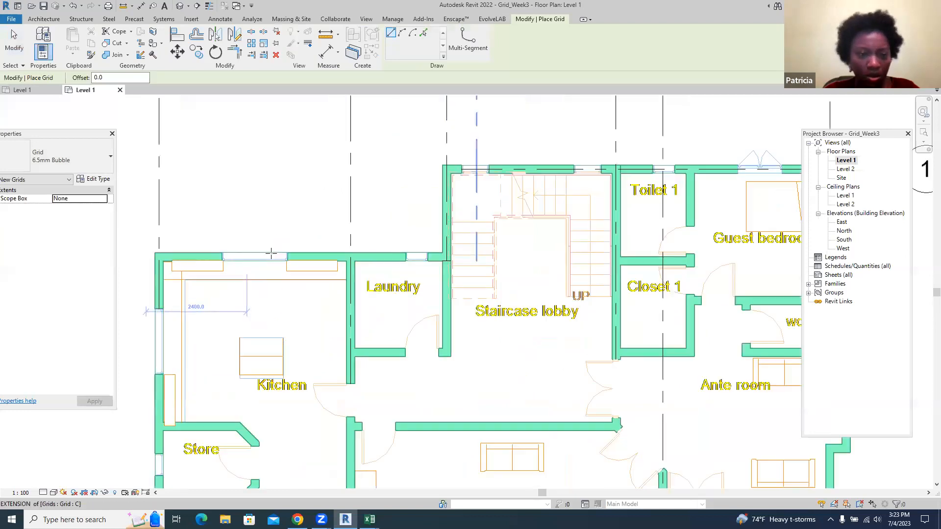
scroll(271, 254, "up", 4)
left_click(345, 260)
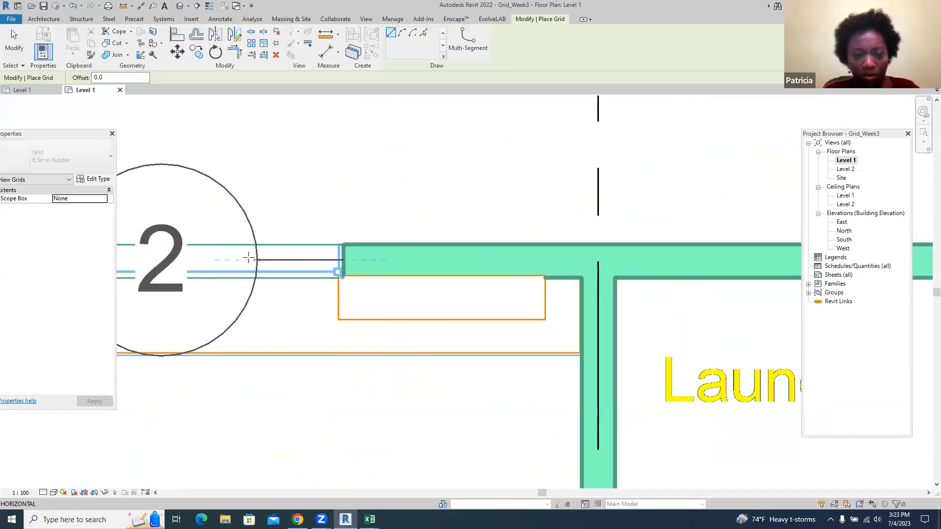
scroll(247, 258, "down", 6)
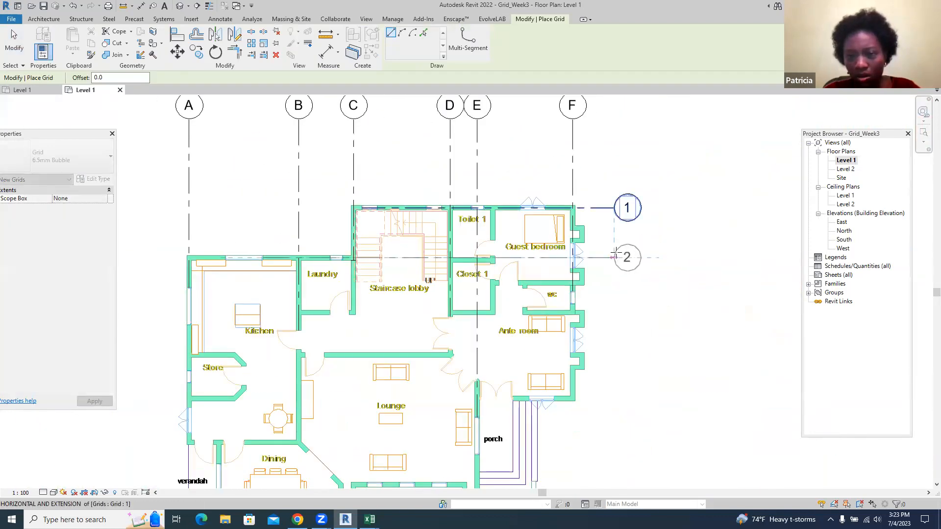
left_click(615, 255)
- Draw a horizontal gridline centred on the wall between the staircase lobby and lounge, with its head aligned with grids 1 and 2
scroll(416, 360, "up", 1)
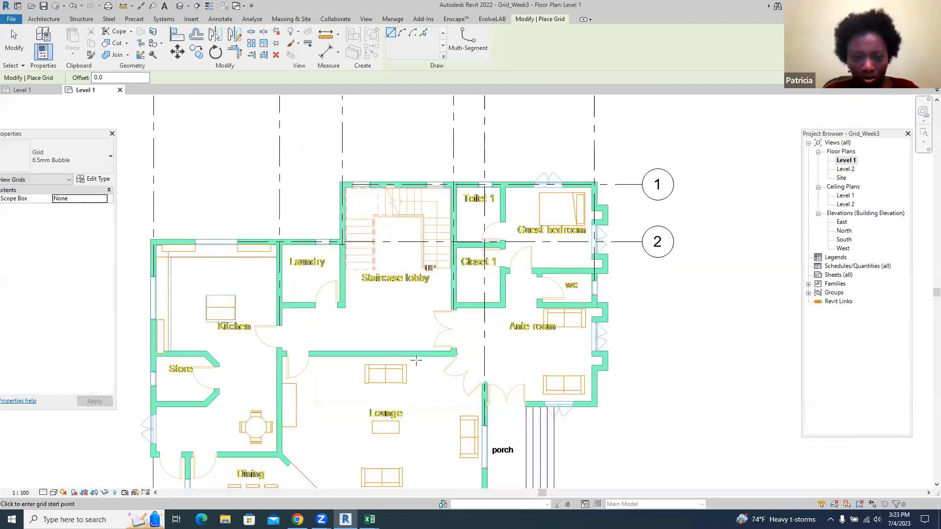
scroll(416, 361, "up", 2)
scroll(262, 352, "up", 2)
left_click(239, 348)
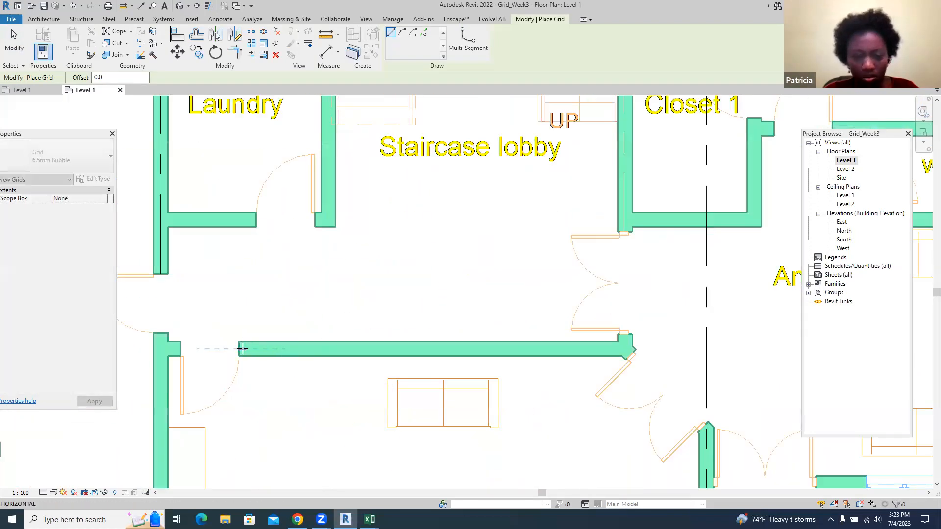
scroll(242, 349, "down", 5)
left_click(493, 348)
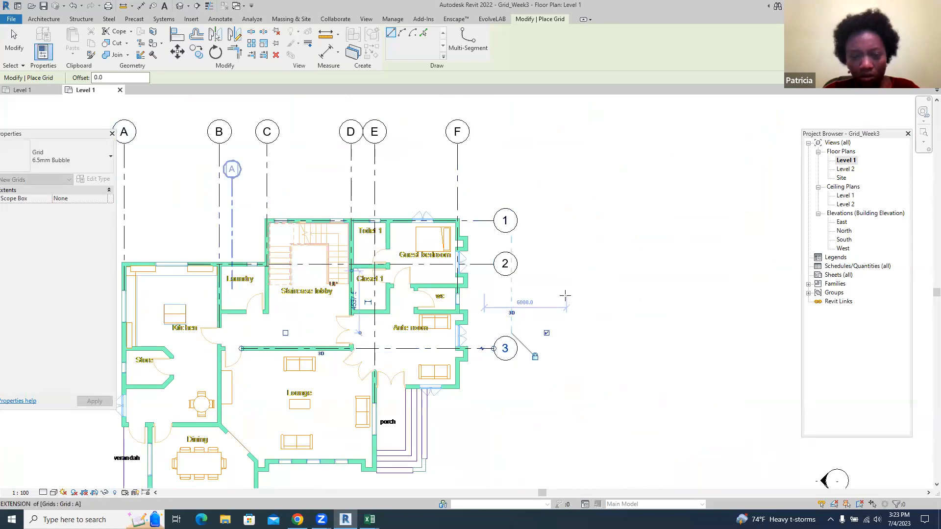
- Draw a horizontal gridline centred on the lounge's lower windowed wall, with its head aligned with the other numbered grids
scroll(565, 296, "down", 2)
scroll(407, 416, "up", 2)
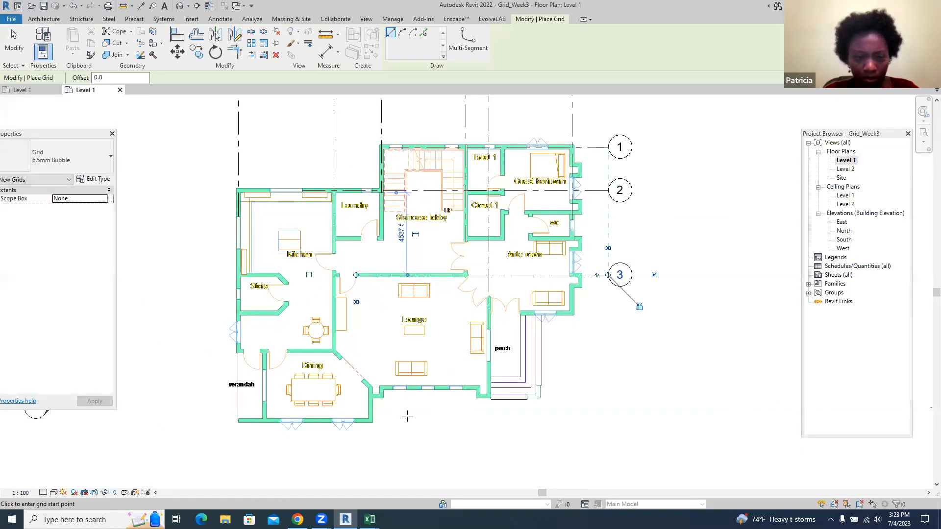
scroll(396, 403, "up", 4)
scroll(385, 356, "up", 5)
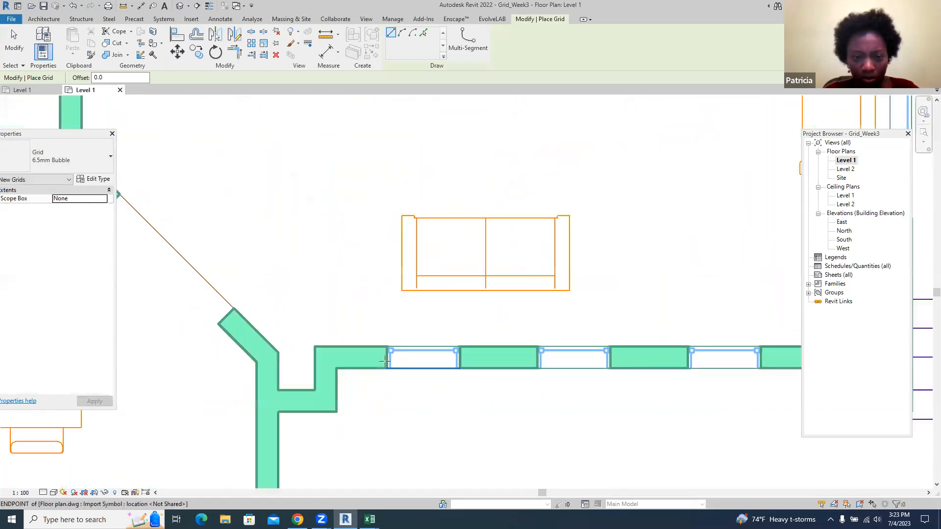
left_click(367, 356)
scroll(351, 354, "down", 4)
scroll(352, 353, "down", 4)
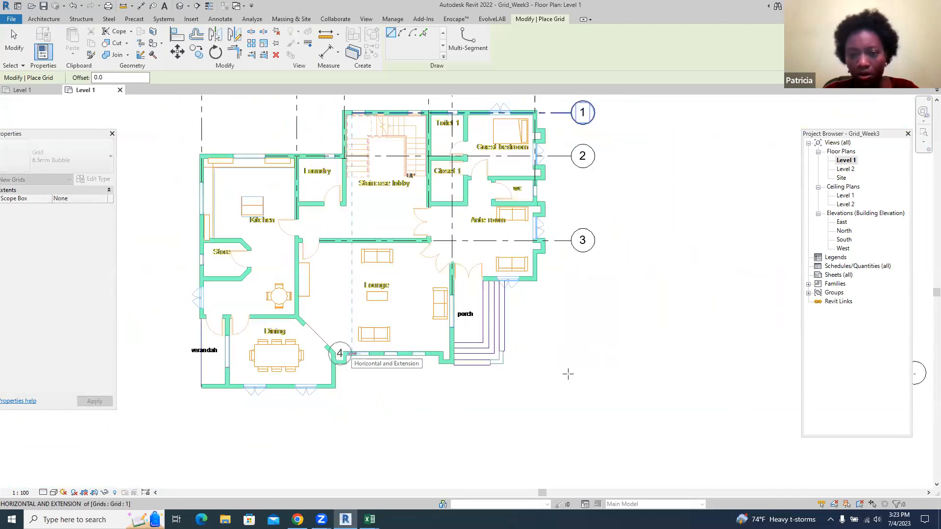
left_click(571, 353)
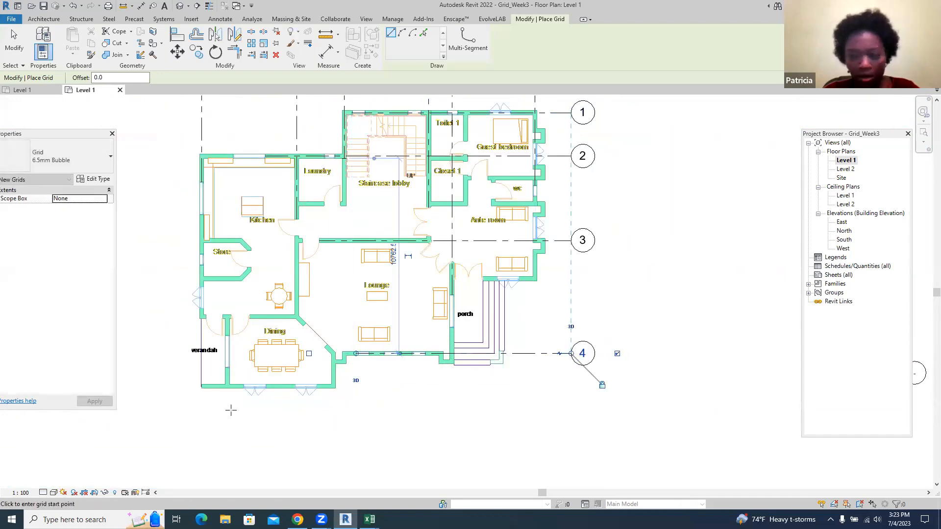
- Draw a horizontal gridline centred on the lower outer wall of the verandah and dining room, with its head aligned with the numbered grids
scroll(205, 391, "up", 6)
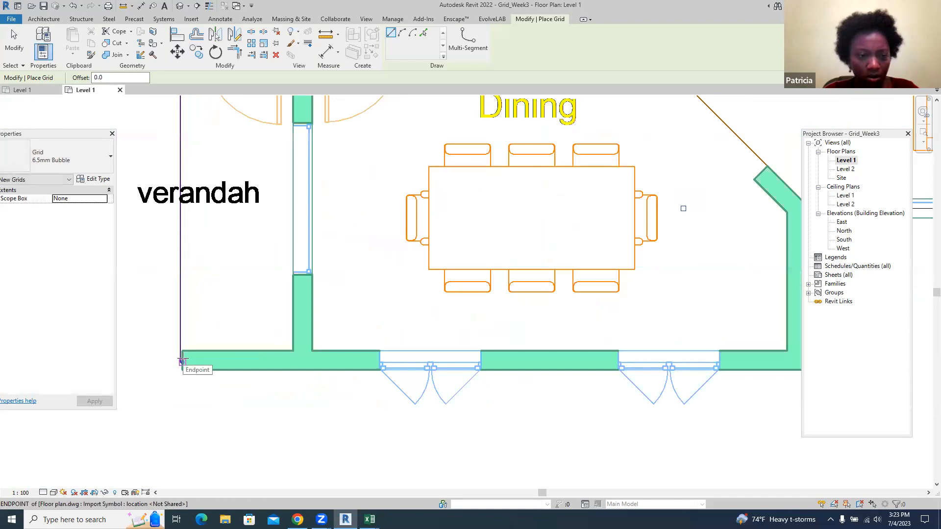
scroll(181, 361, "up", 3)
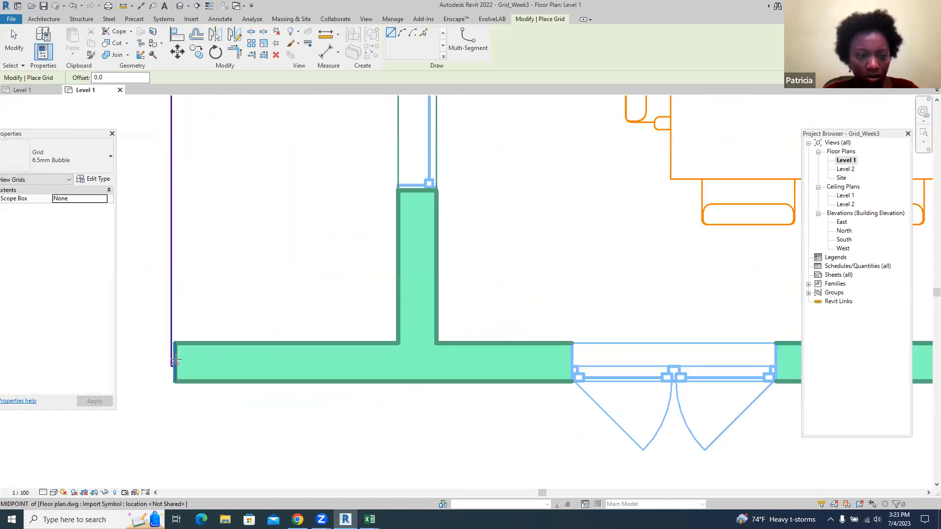
left_click(175, 361)
scroll(175, 361, "down", 5)
left_click(661, 349)
scroll(647, 311, "down", 3)
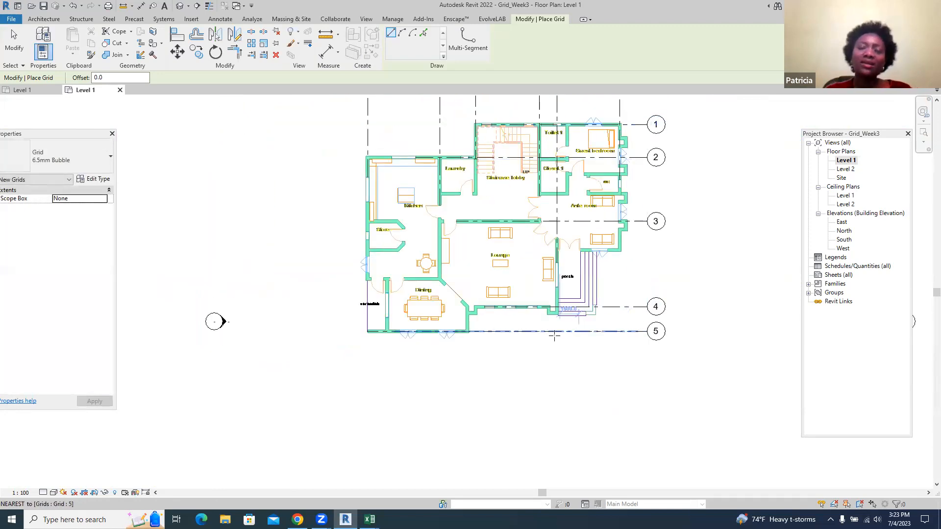
scroll(392, 345, "down", 3)
key("Escape")
key("Escape")
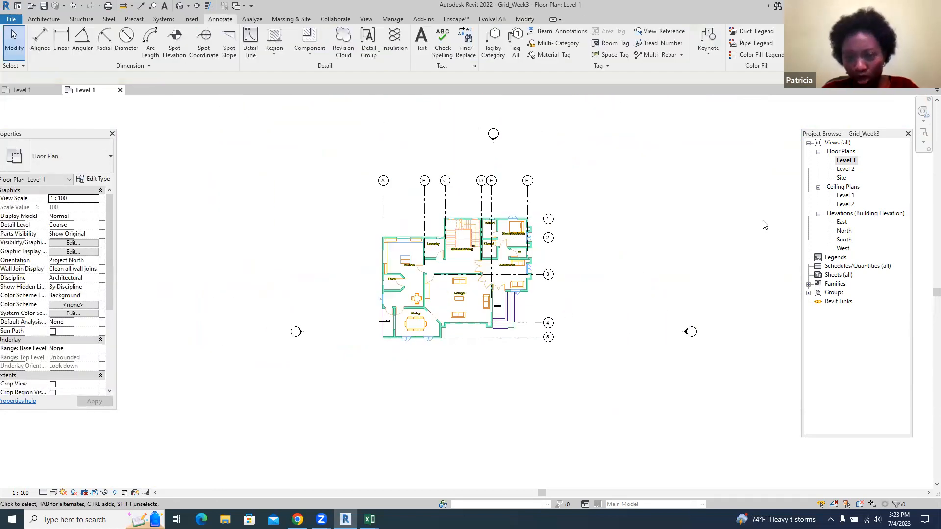
- Examine the gridlines in the default 3D view and against the levels in the East elevation
left_click(180, 6)
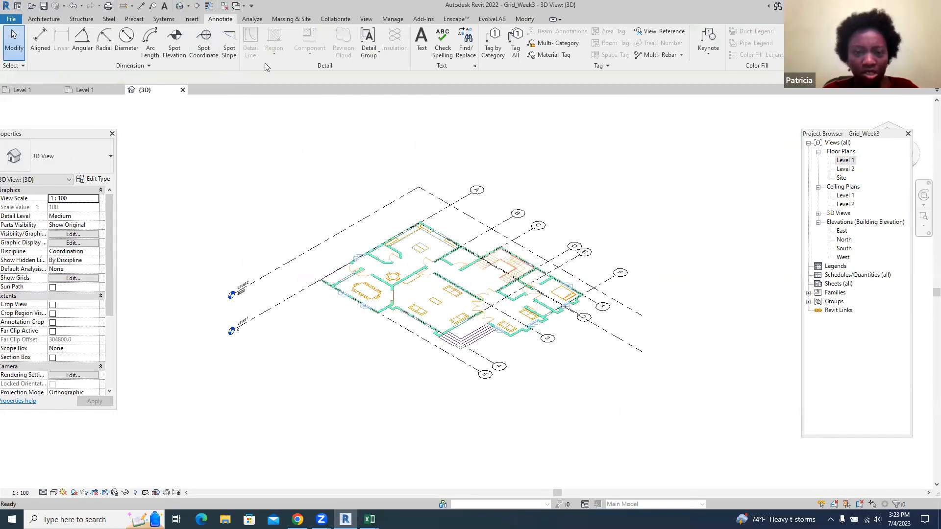
scroll(492, 150, "up", 2)
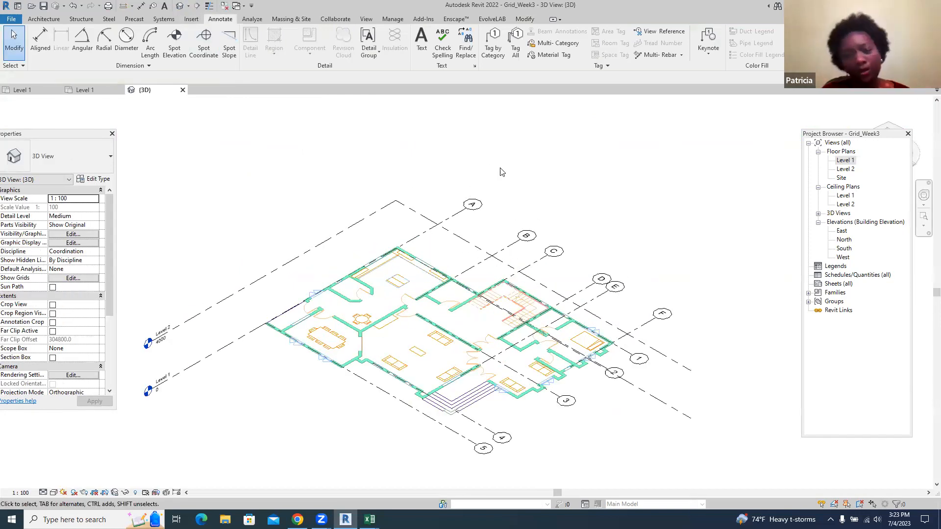
double_click(842, 231)
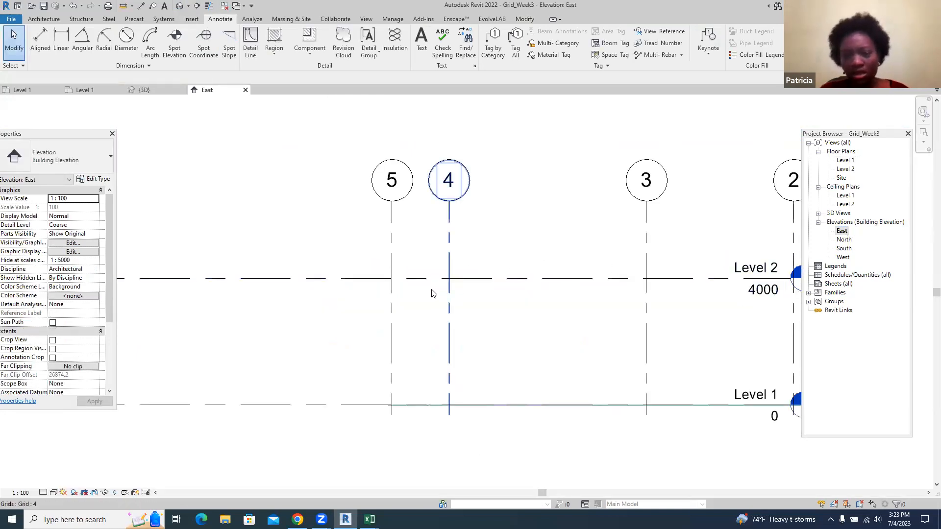
scroll(433, 293, "down", 2)
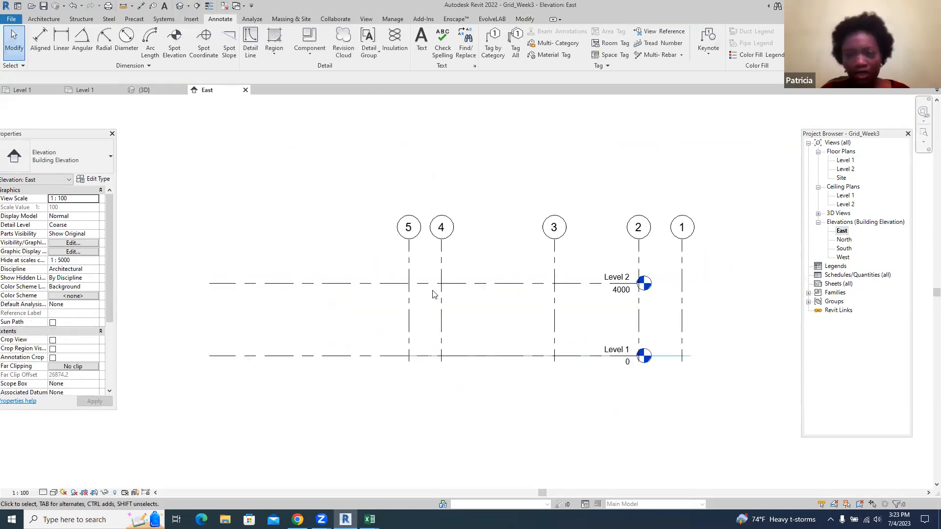
- Examine the gridlines against the levels in the North and South elevations
double_click(845, 240)
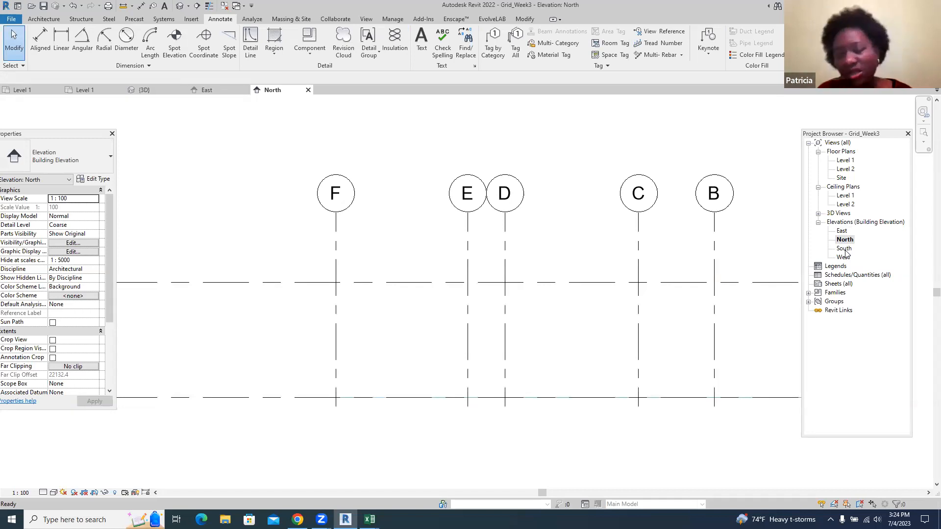
double_click(844, 248)
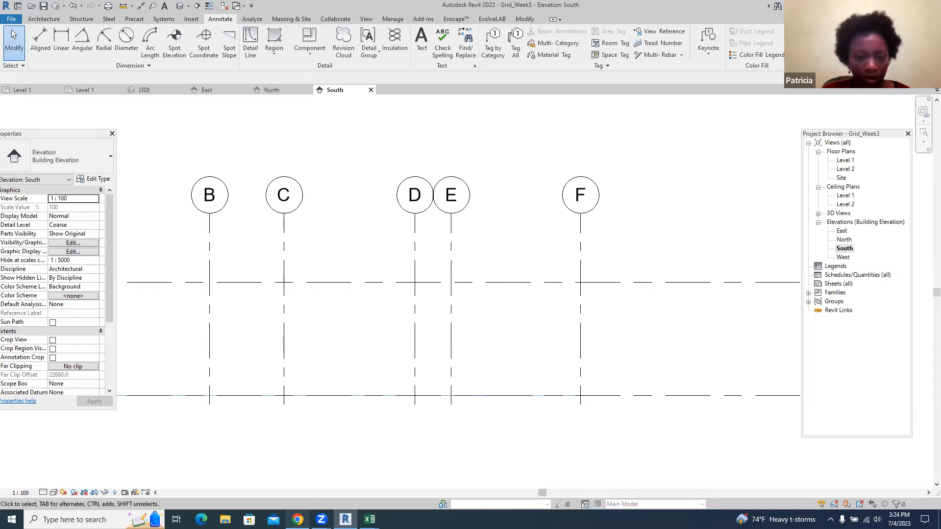
- Read slide 21 of the Revit Basics presentation in Canva and inspect the South elevation's Graphic Display Options in Revit
left_click(297, 520)
left_click(875, 468)
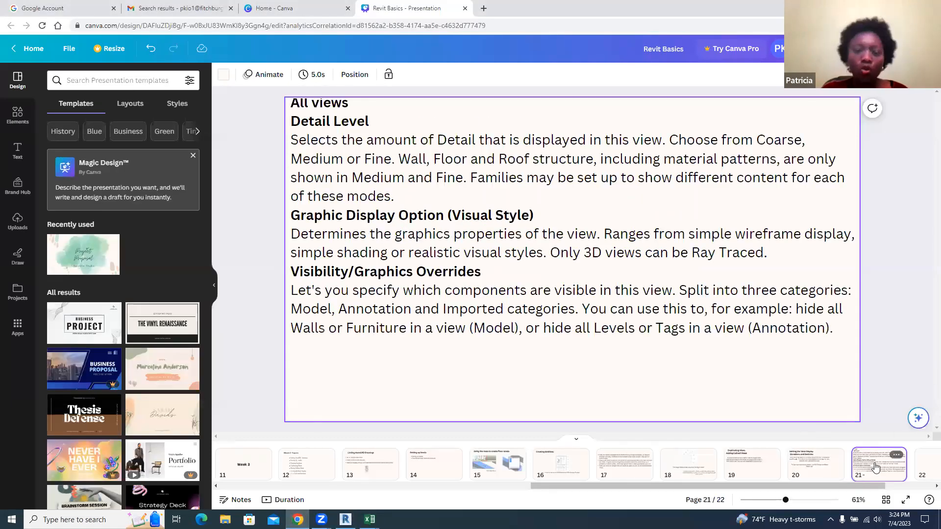
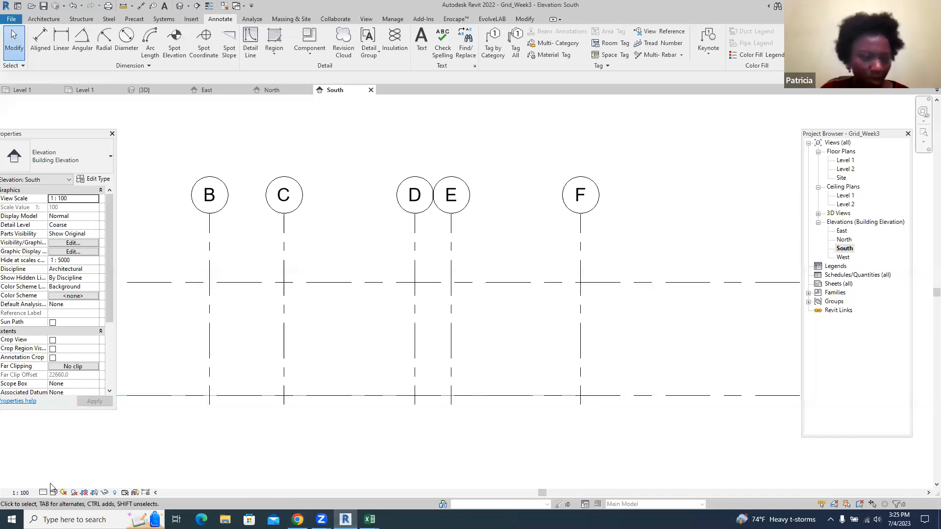
left_click(53, 493)
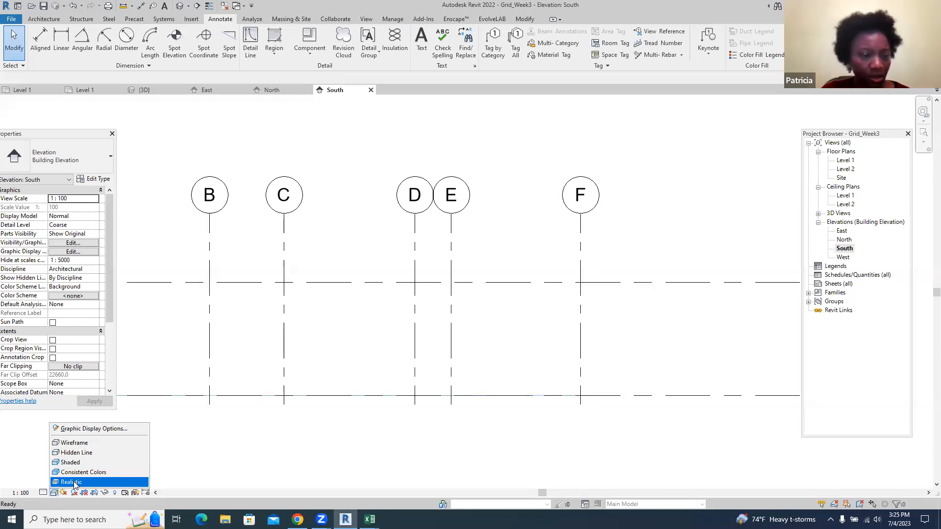
left_click(76, 429)
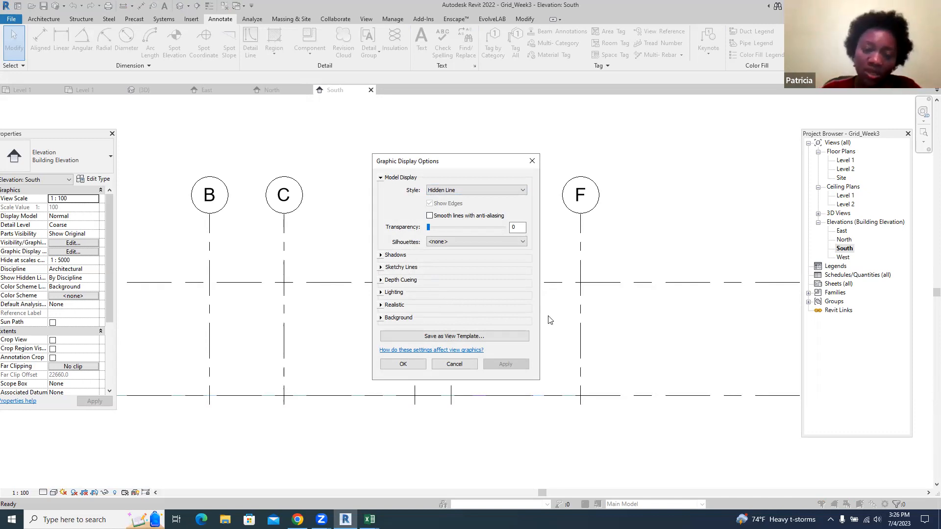
left_click(458, 362)
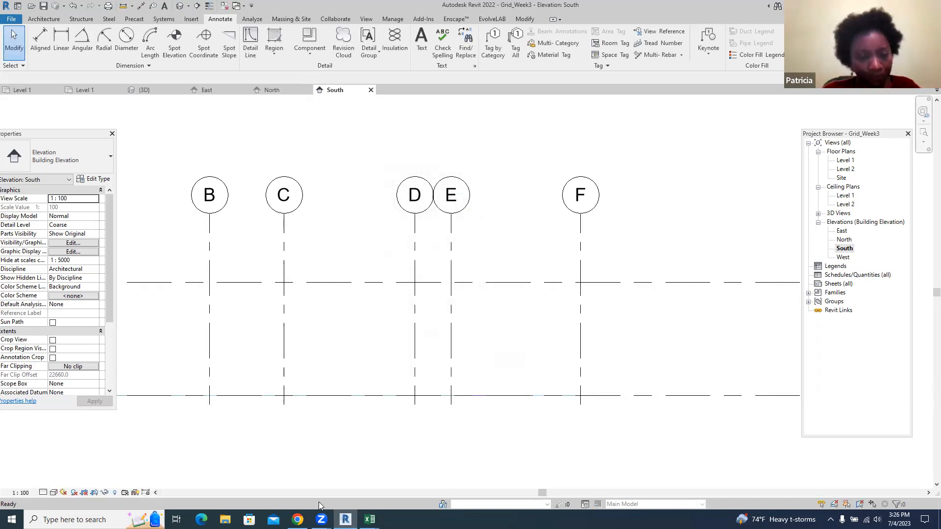
left_click(296, 519)
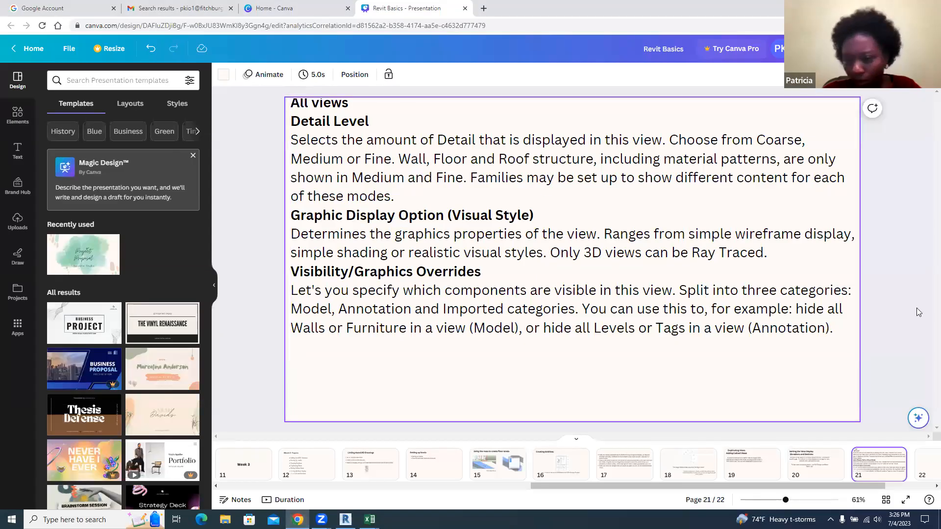
left_click_drag(871, 485, 888, 486)
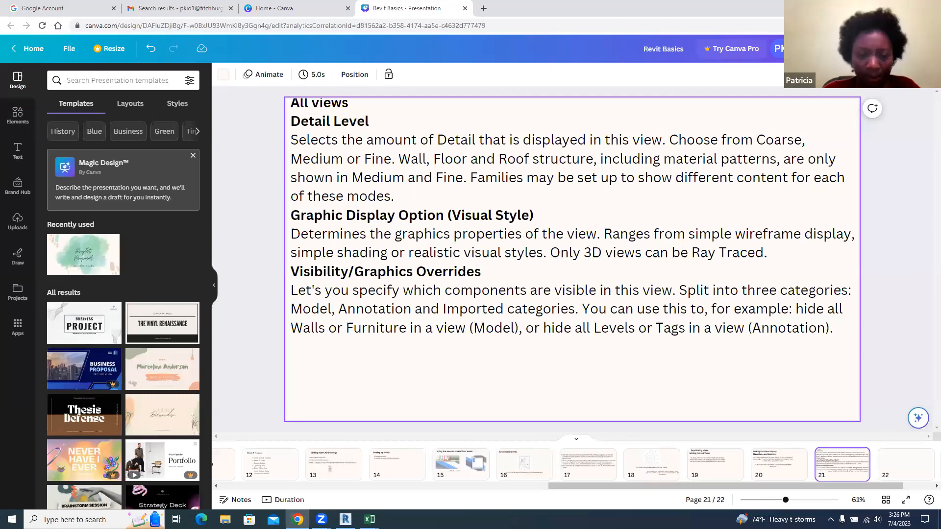
left_click(345, 519)
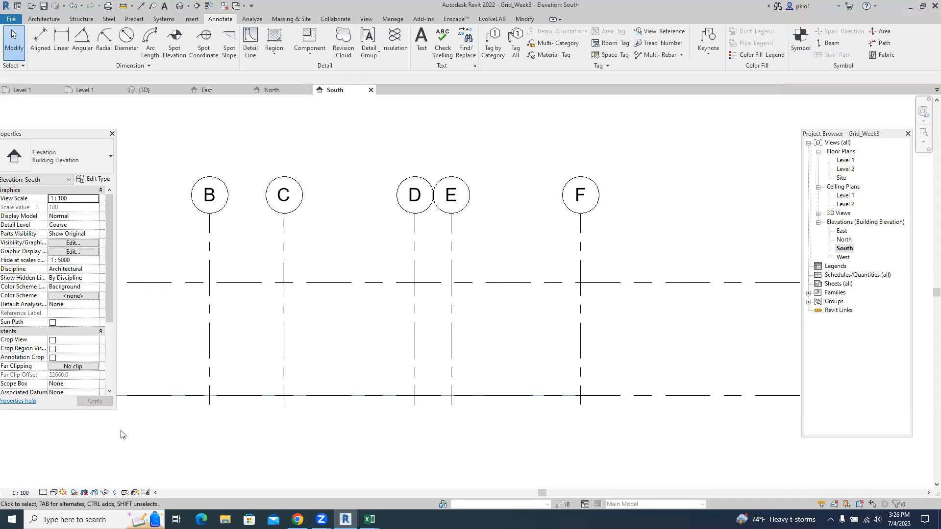
- Return to the Level 1 floor plan and view the complete grid layout over the imported plan
left_click(81, 91)
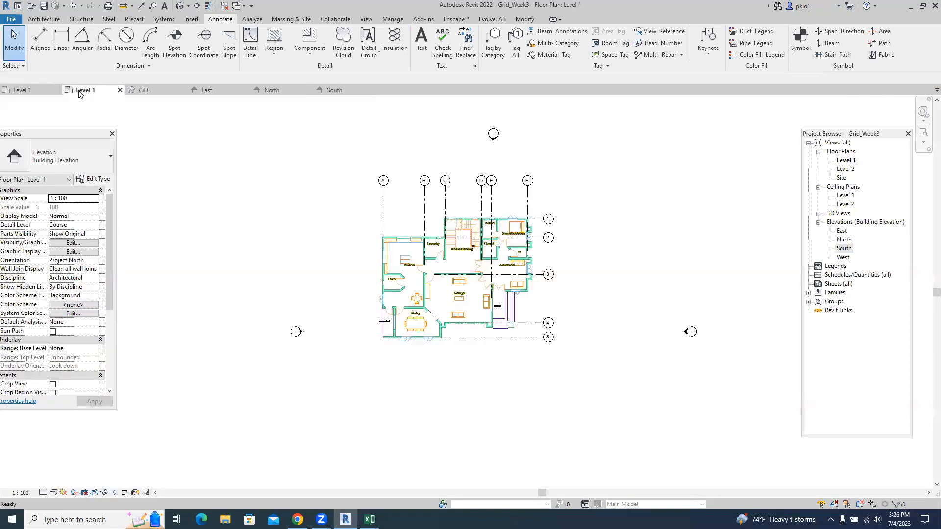
scroll(458, 209, "up", 1)
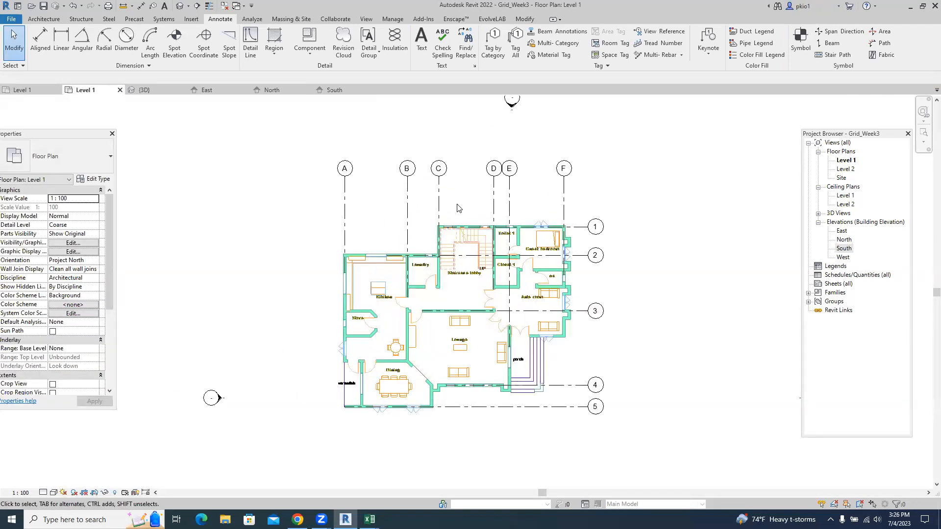
left_click(193, 20)
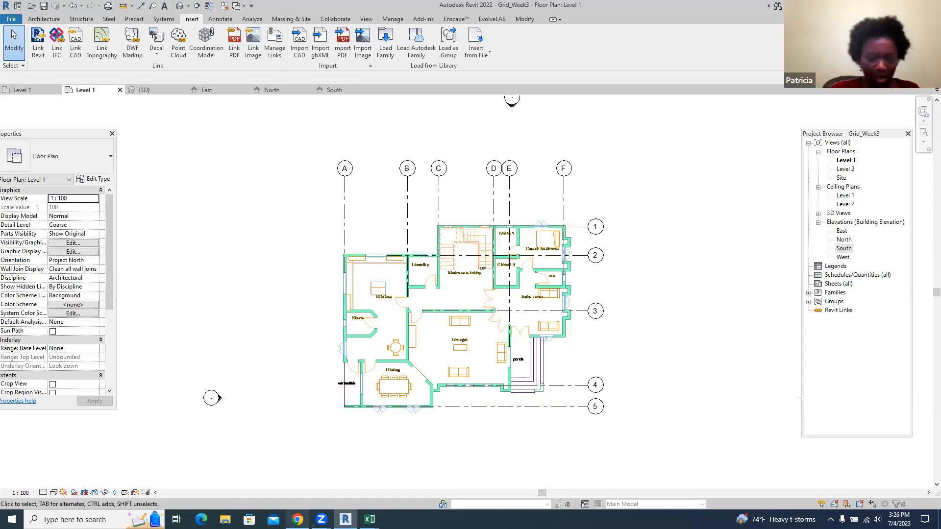
- Switch to Chrome and search Google for "3 bedroom floor plans" in a new tab
left_click(297, 478)
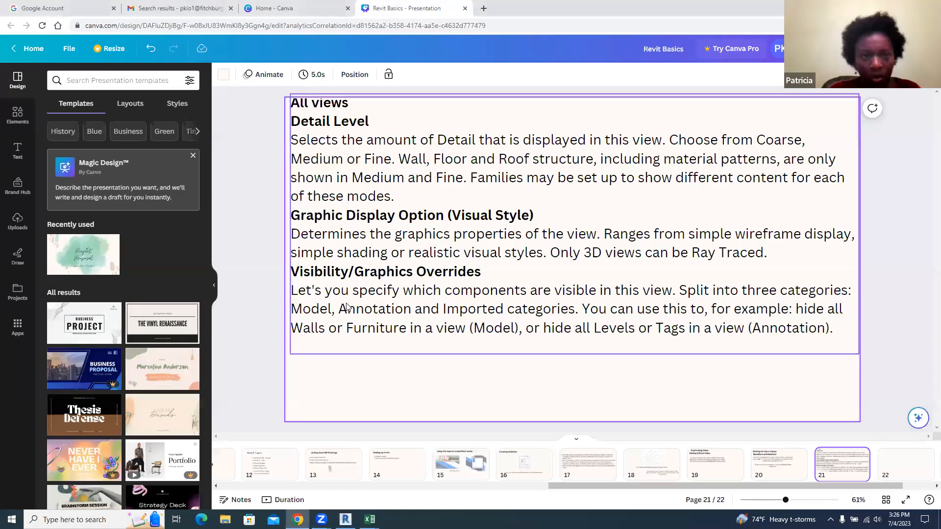
left_click(483, 8)
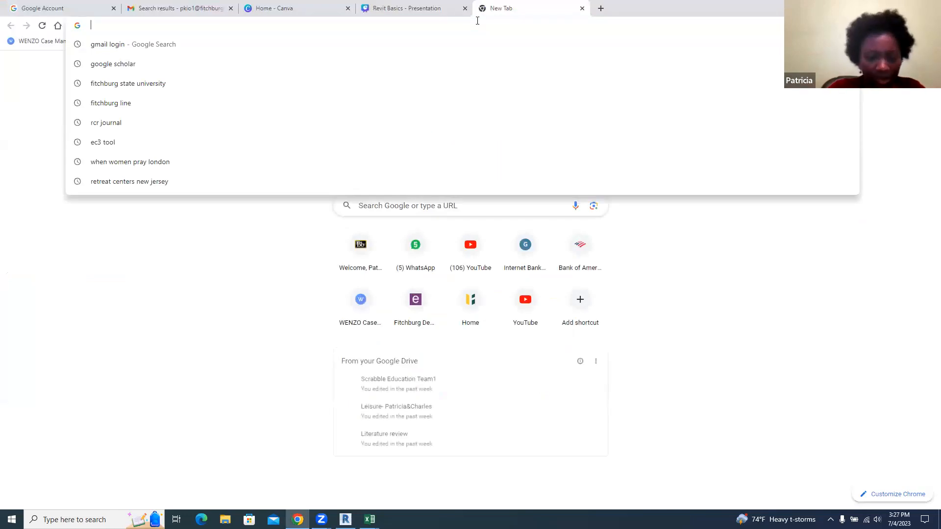
type("3 bedroom")
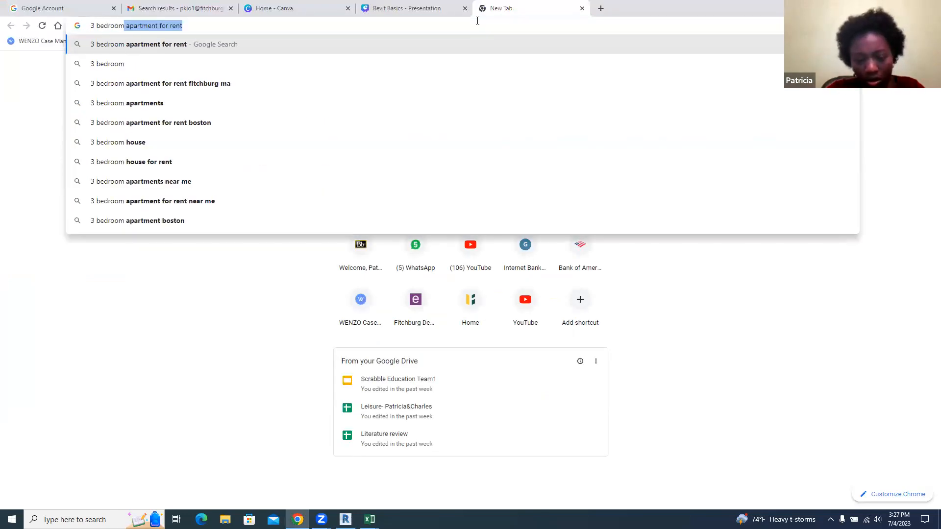
type(" floor")
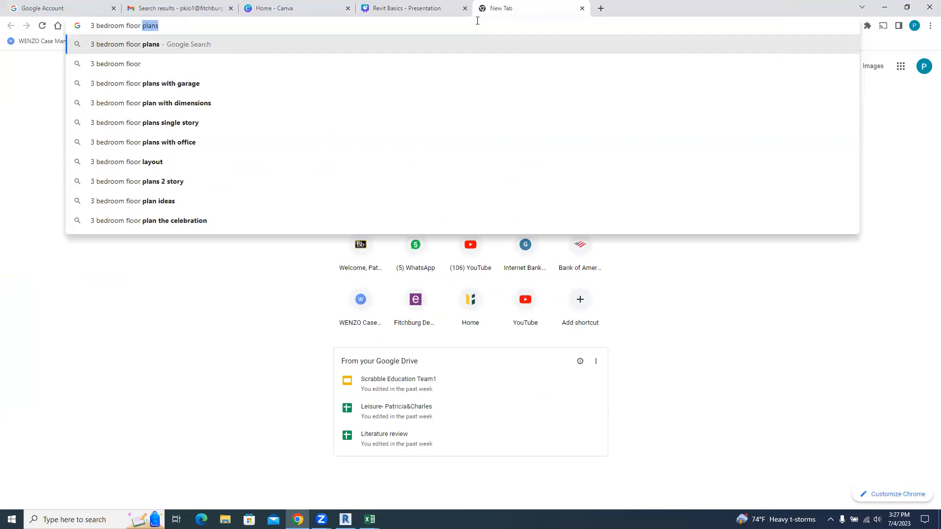
type(" plan")
key("Return")
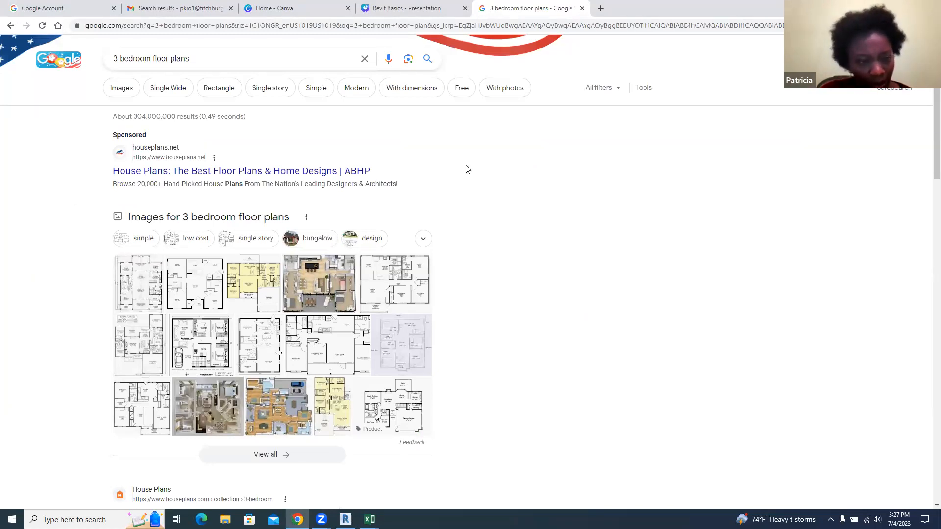
- Save EVstudio's 1,200 sf three-bedroom floor plan image as Small-House-Plan-1200 in the Revit Tutorials folder
left_click(138, 408)
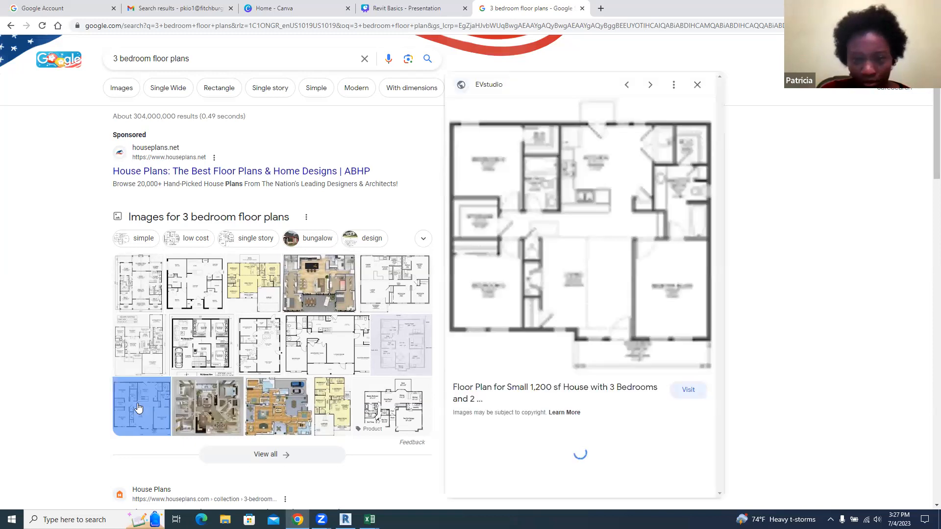
right_click(540, 223)
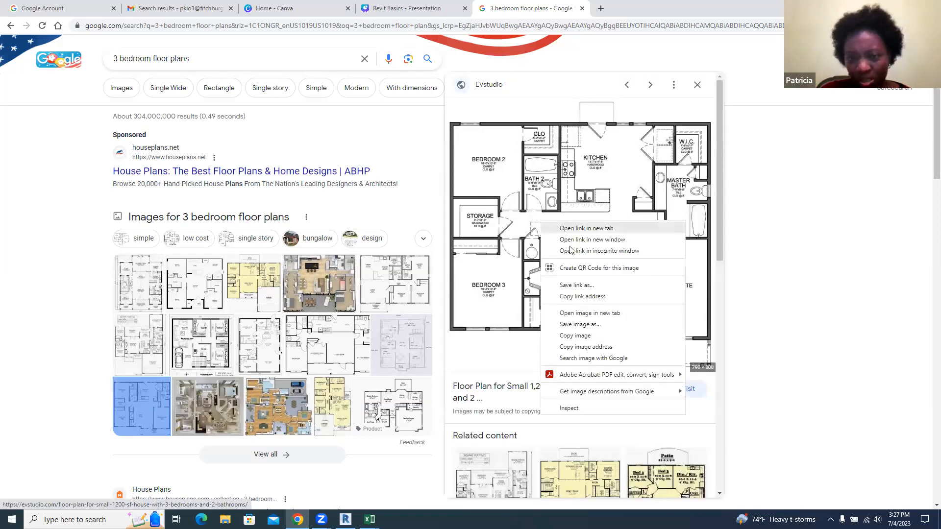
left_click(586, 326)
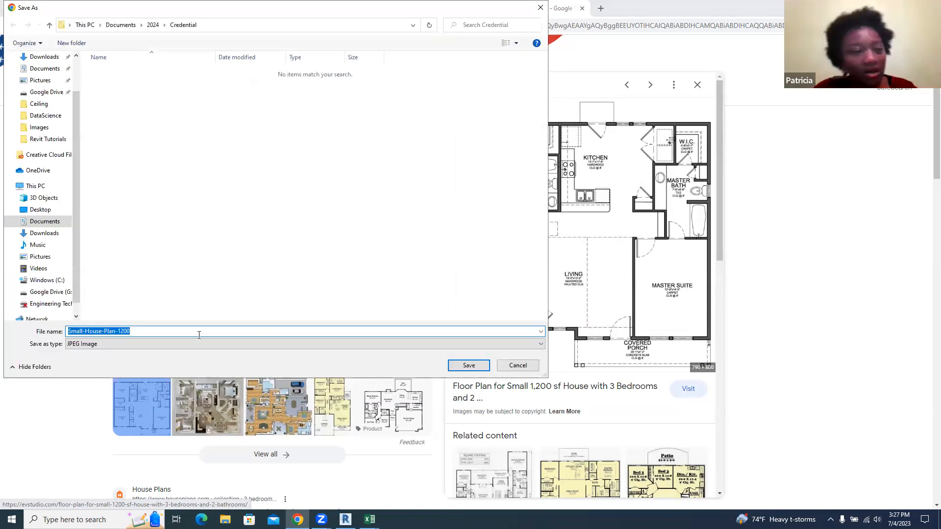
left_click(47, 139)
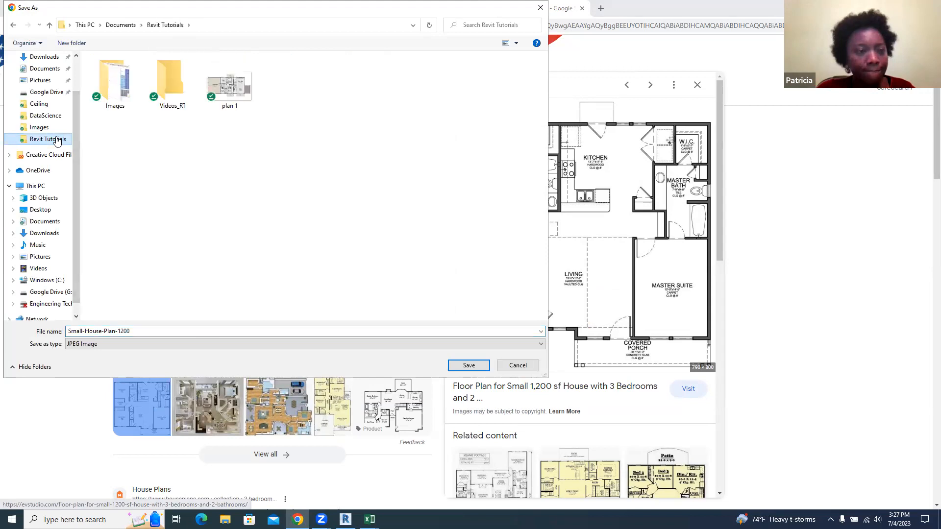
left_click(139, 331)
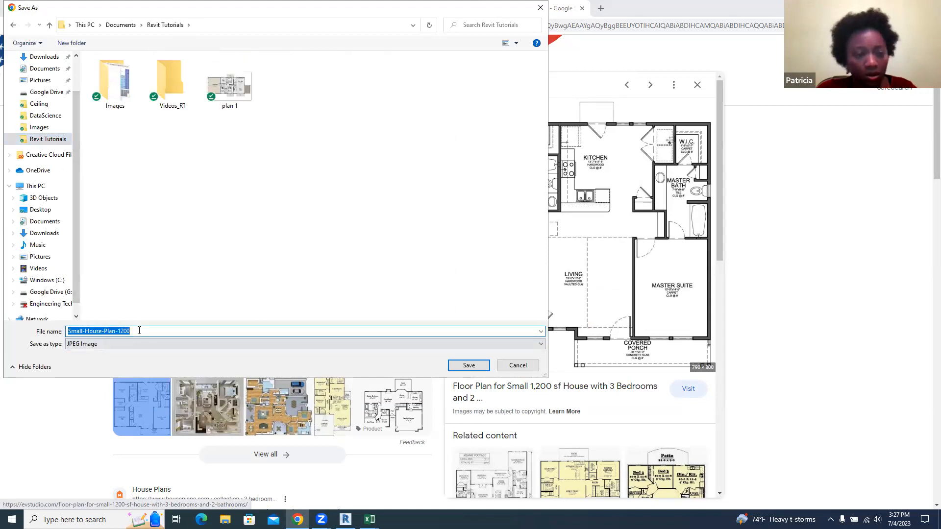
left_click(468, 365)
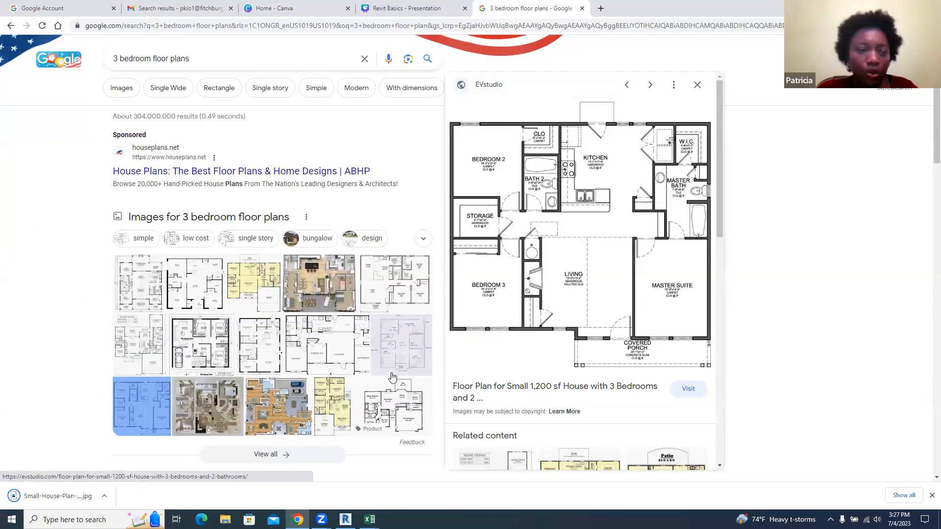
- Switch back to Revit and create a new project from the Metric-Architectural Template
left_click(345, 520)
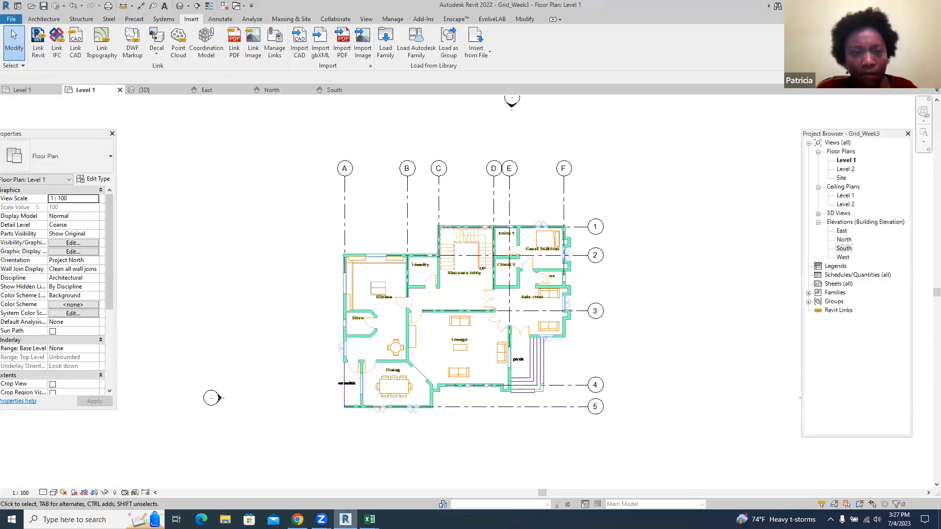
scroll(322, 240, "down", 3)
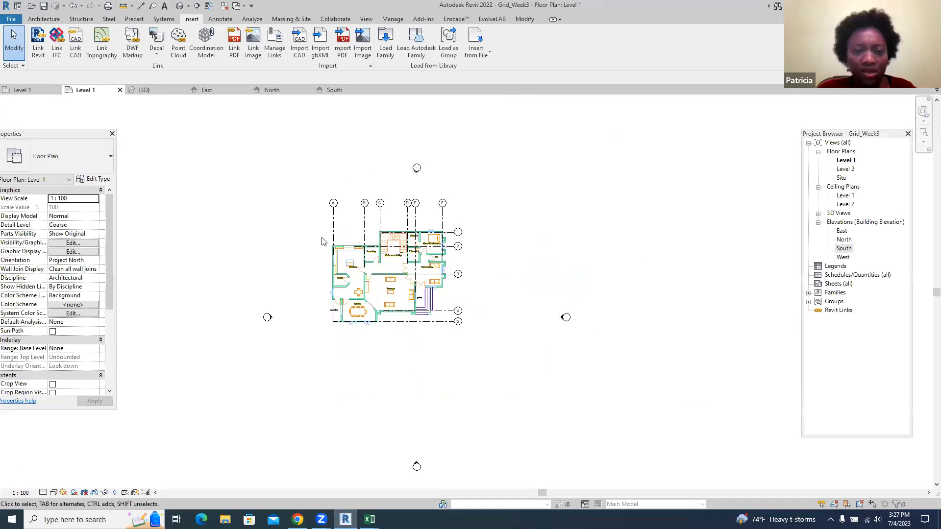
left_click_drag(296, 178, 473, 291)
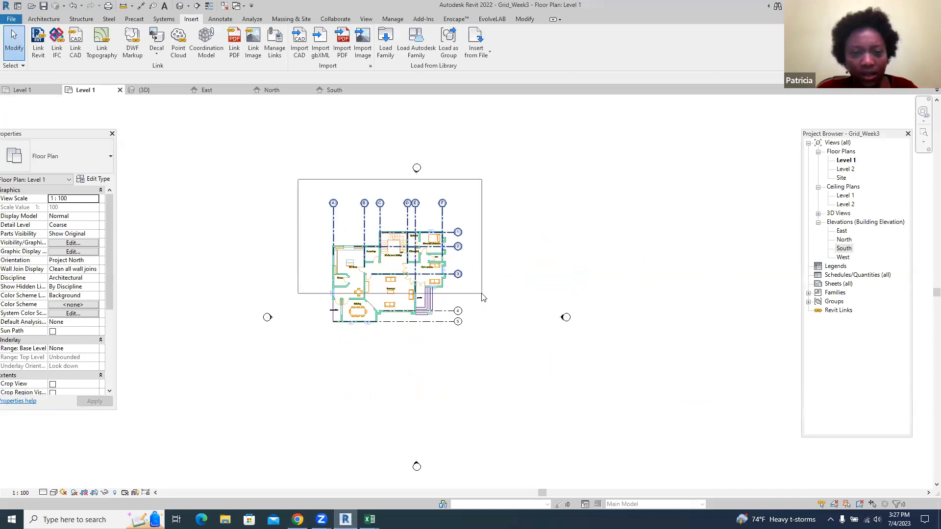
key("Escape")
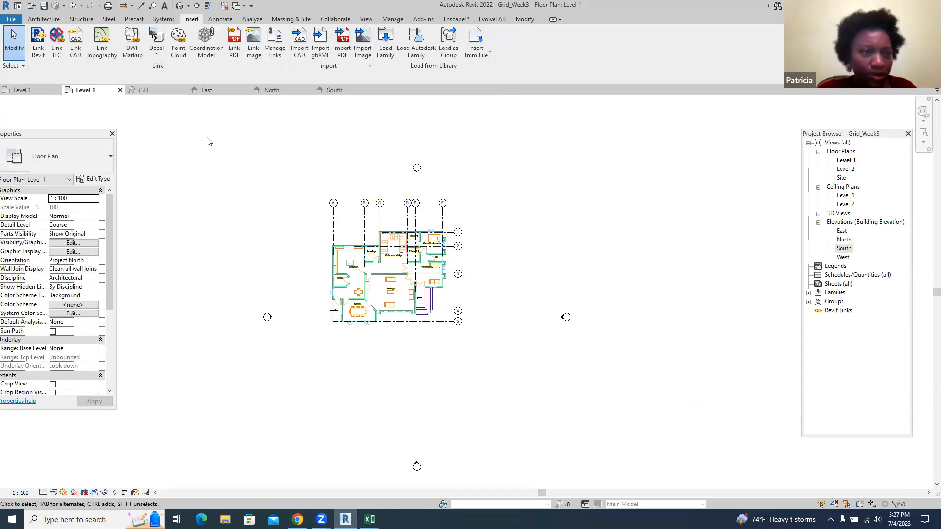
left_click(14, 19)
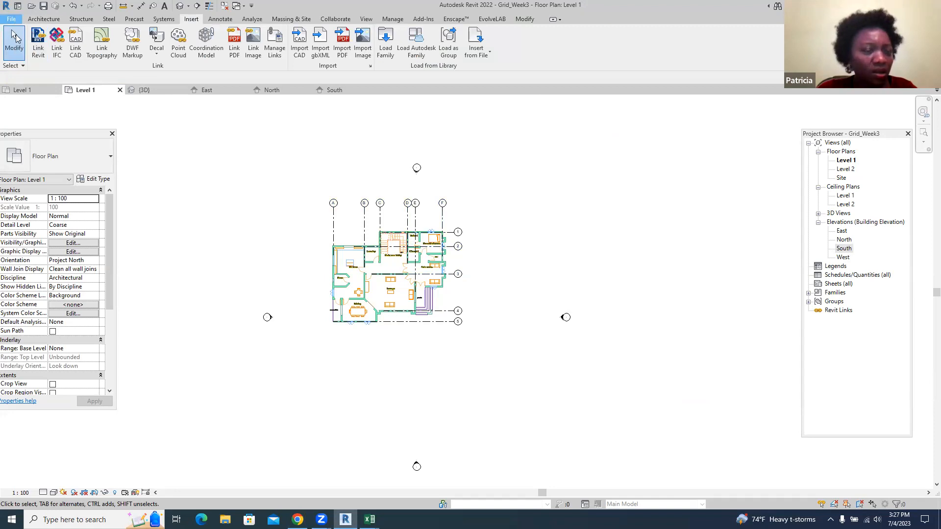
left_click(52, 59)
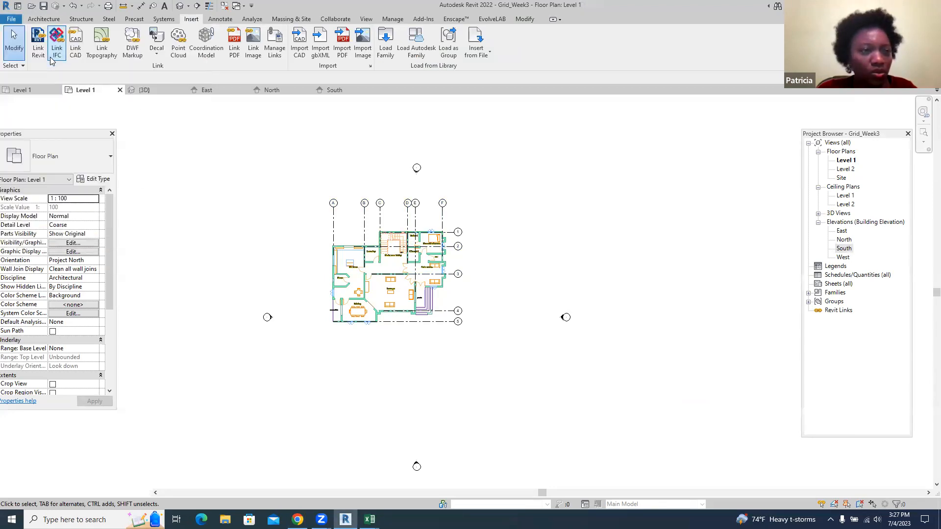
left_click(485, 238)
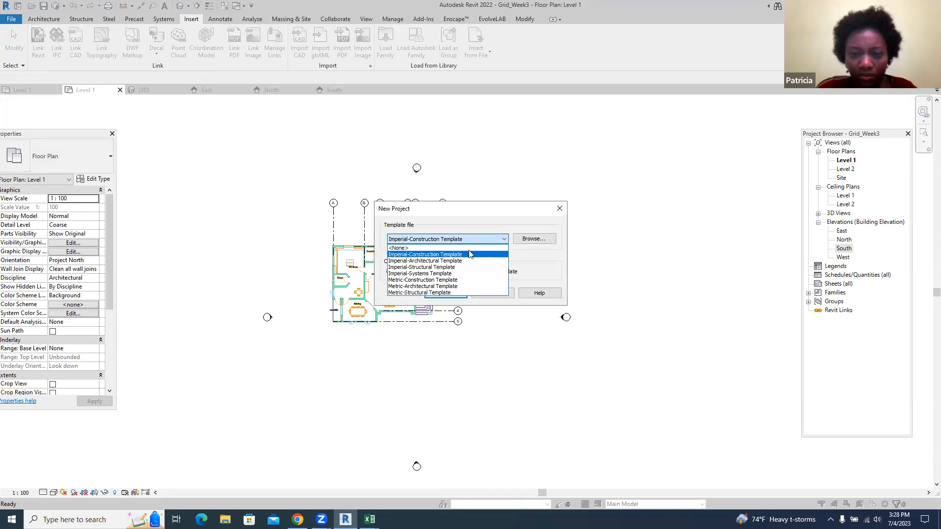
left_click(428, 287)
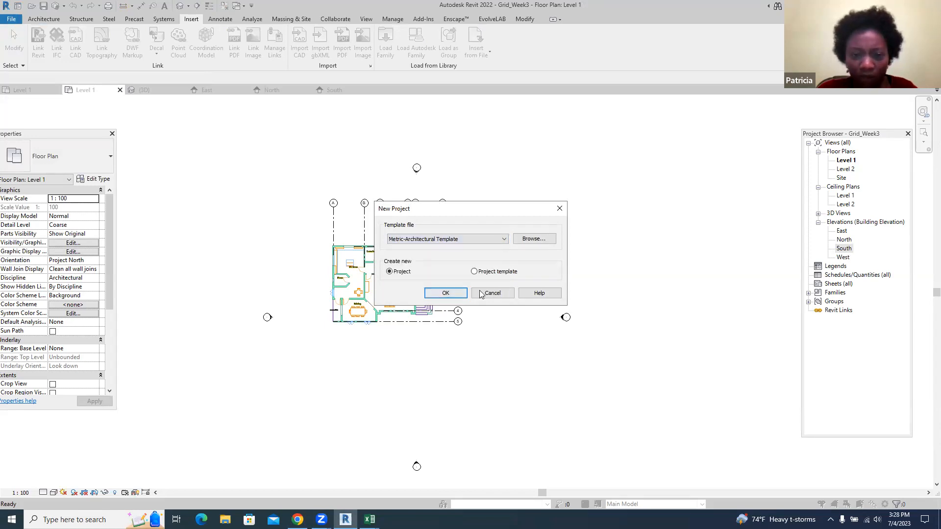
left_click(456, 293)
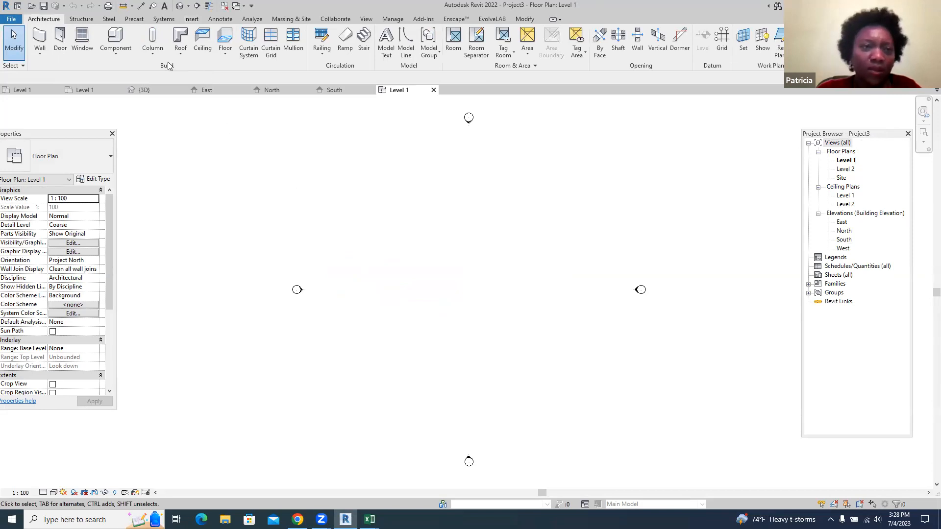
- Import the Small-House-Plan-1200 image from the Revit Tutorials folder and place it between the elevation markers on Level 1
left_click(192, 19)
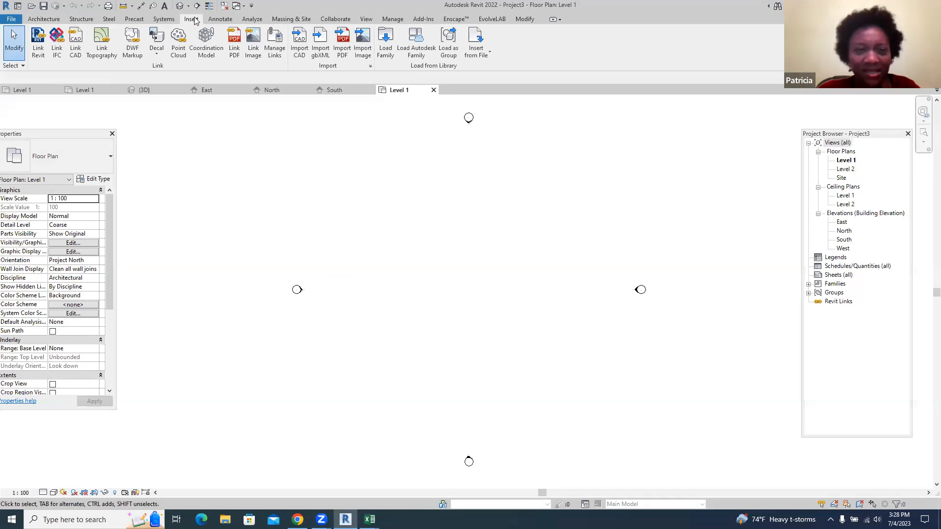
left_click(358, 48)
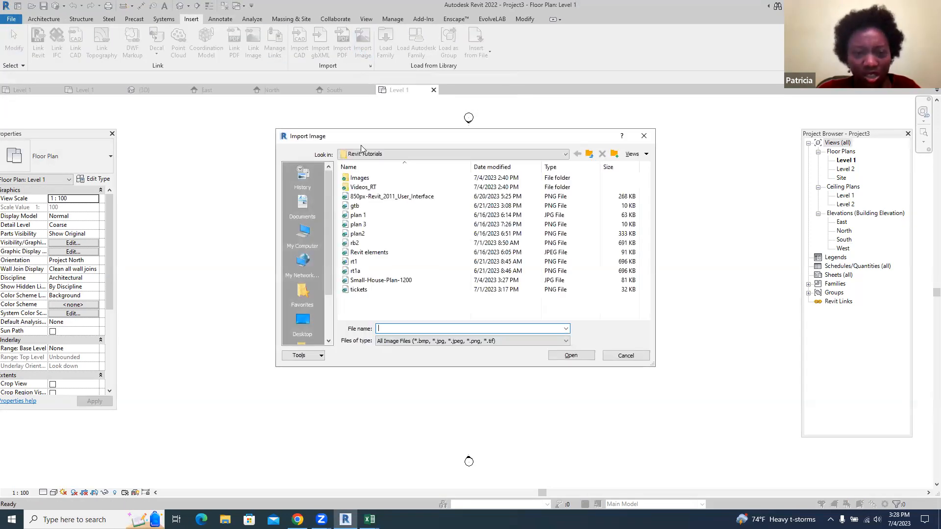
left_click(387, 280)
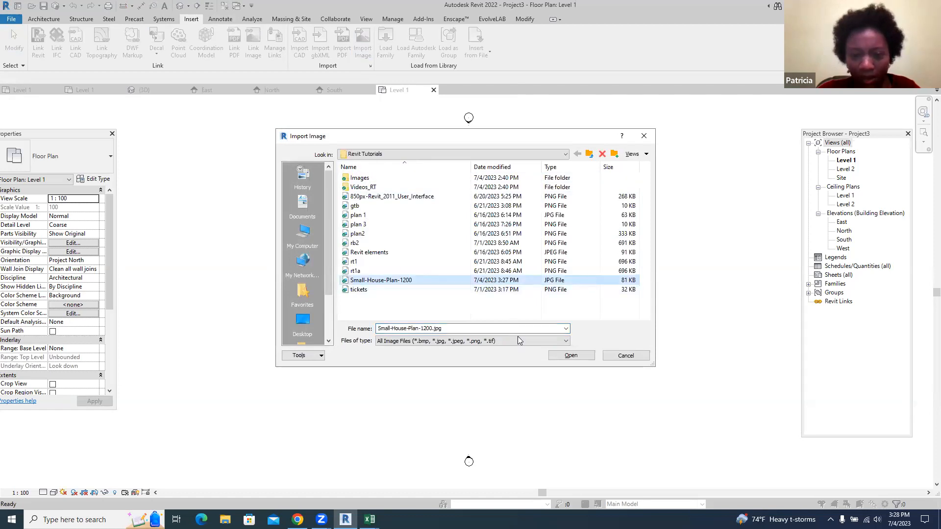
left_click(569, 356)
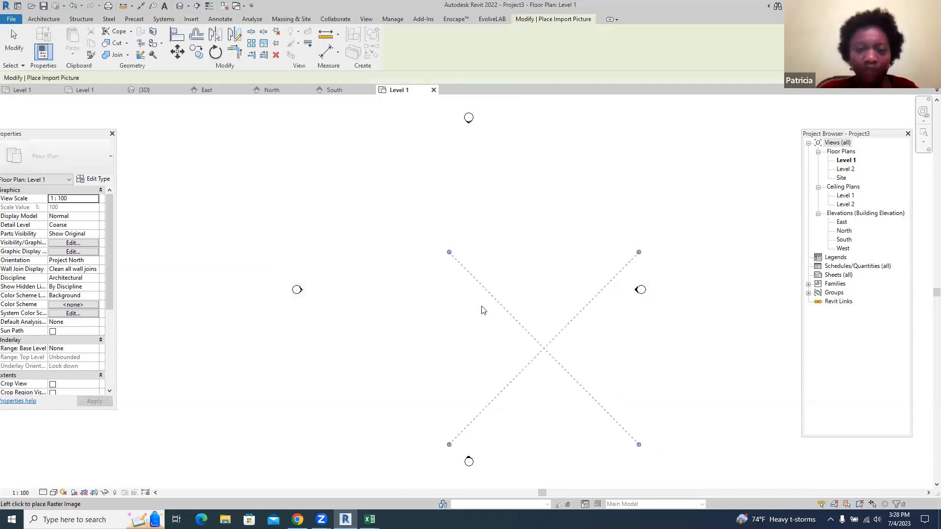
left_click(472, 272)
left_click(628, 204)
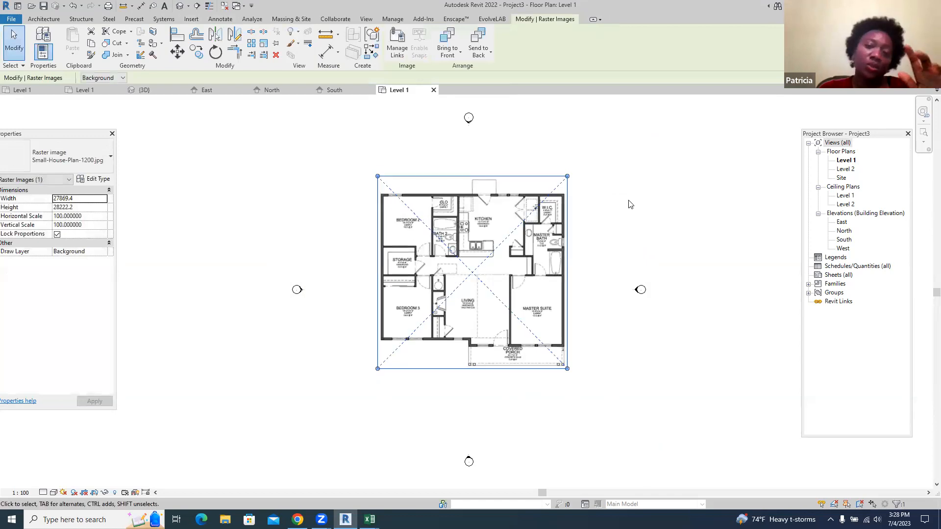
- Examine the room names and printed dimensions on the imported plan, from Bedroom 2 across to the kitchen and master bath
scroll(524, 202, "up", 2)
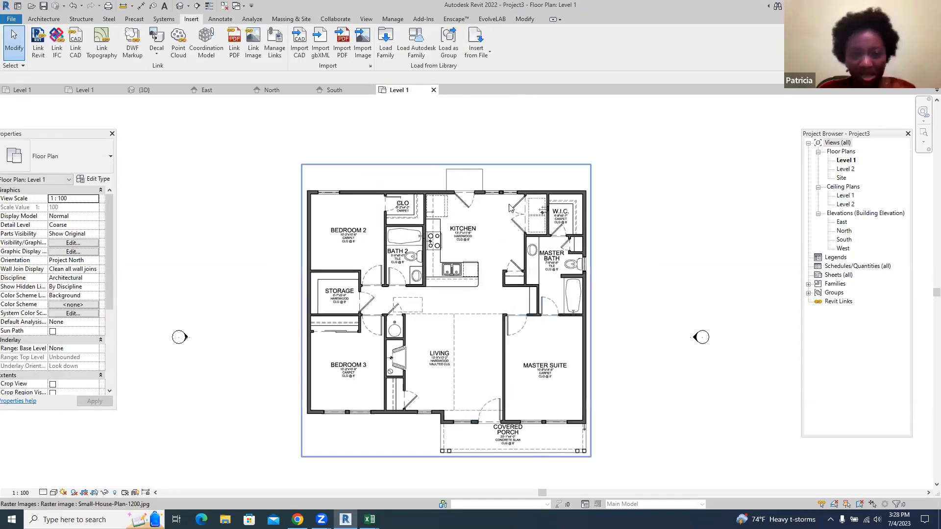
scroll(353, 260, "up", 4)
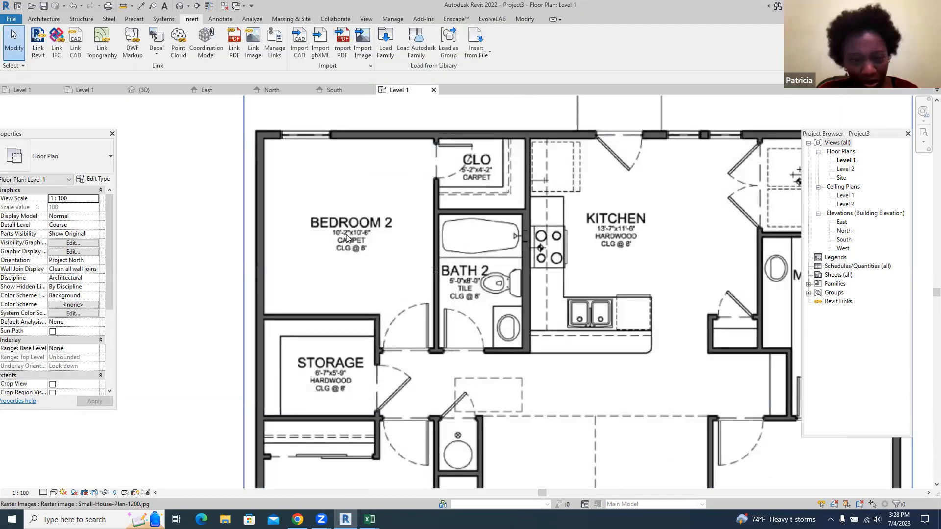
scroll(338, 249, "up", 2)
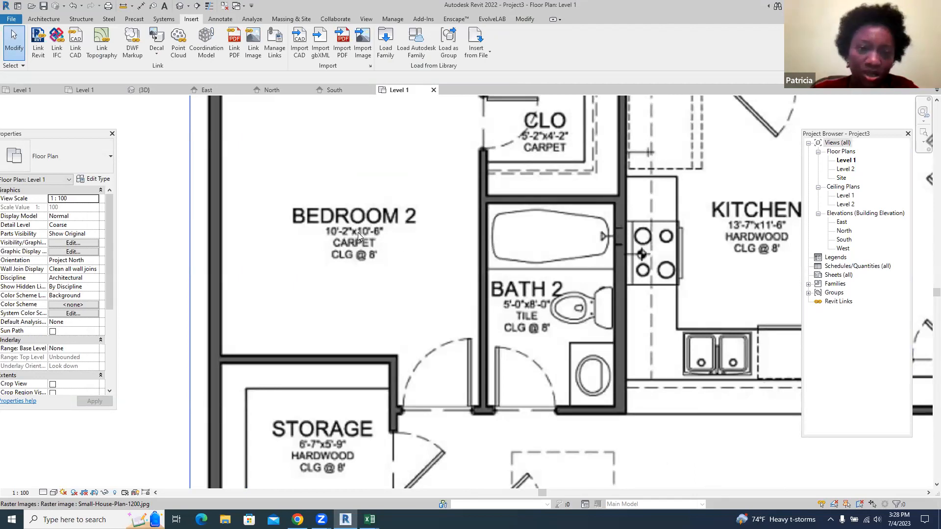
scroll(328, 230, "down", 3)
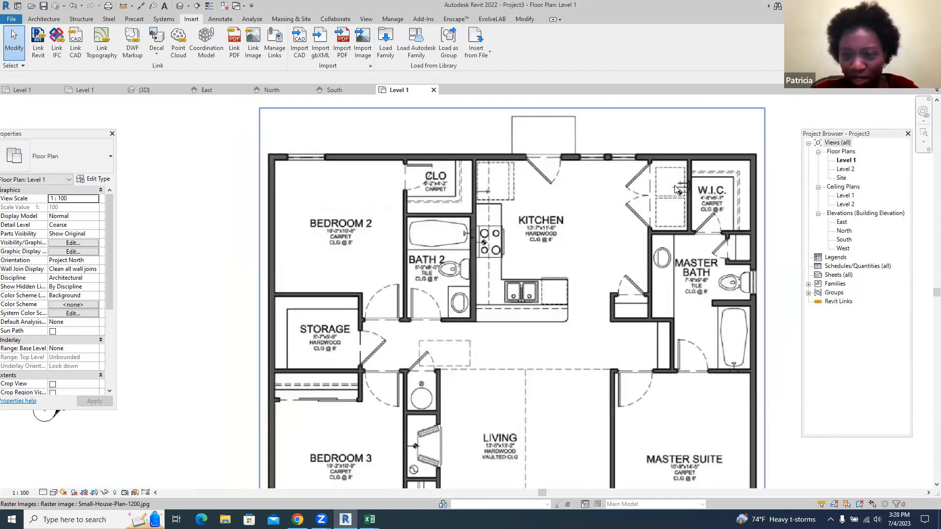
scroll(671, 189, "up", 2)
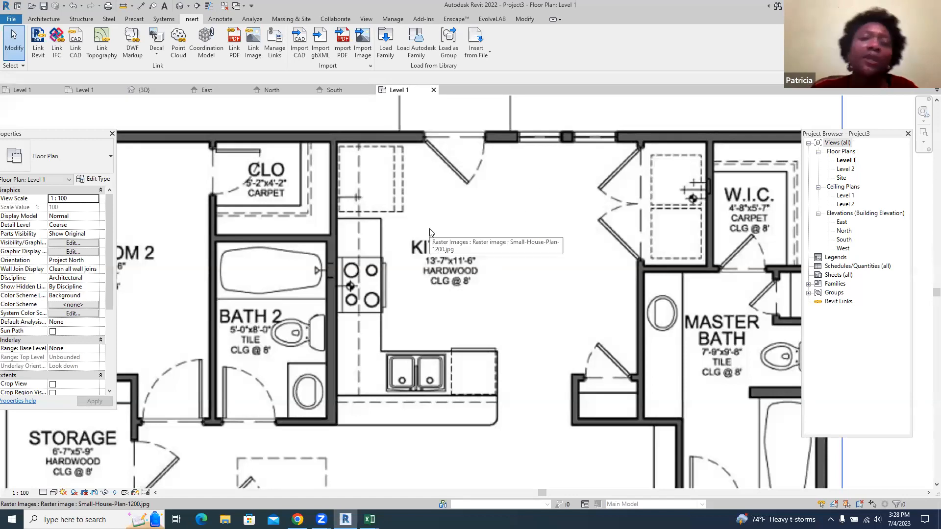
scroll(431, 233, "down", 2)
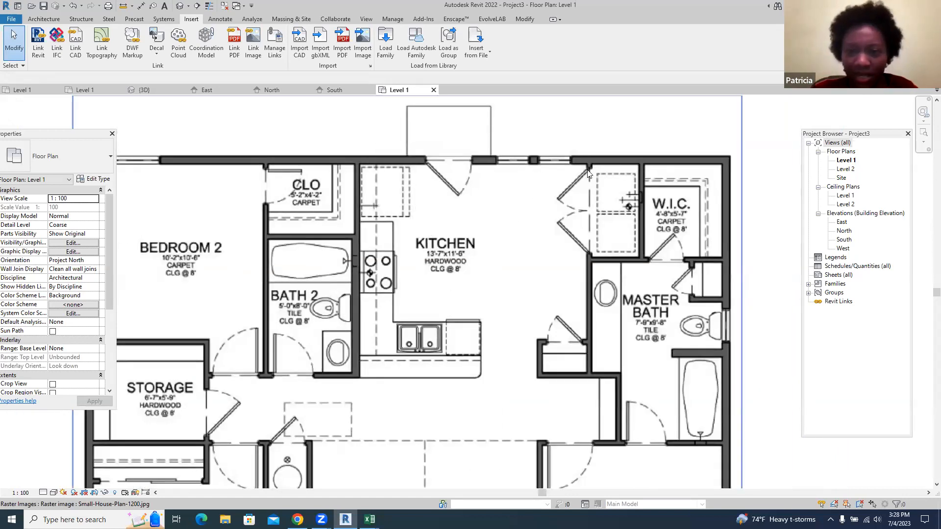
scroll(422, 196, "down", 2)
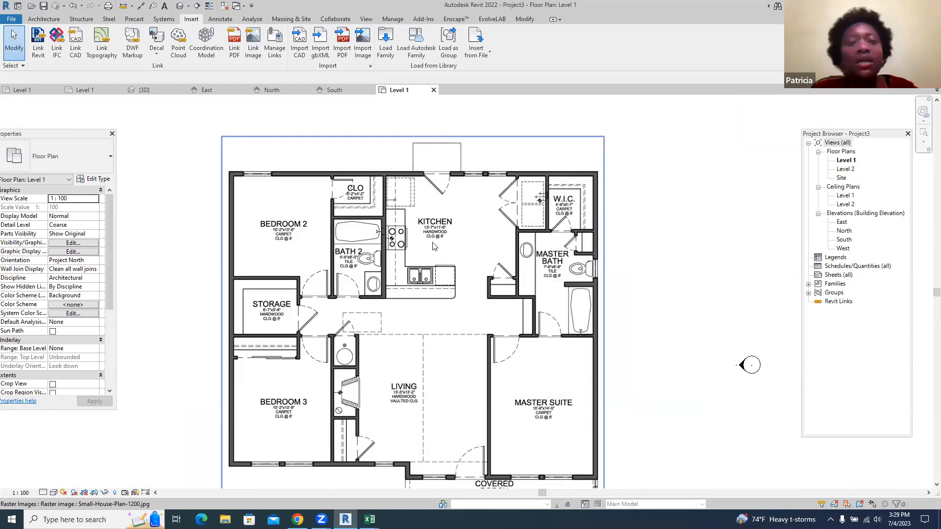
scroll(390, 234, "down", 1)
scroll(390, 234, "down", 1)
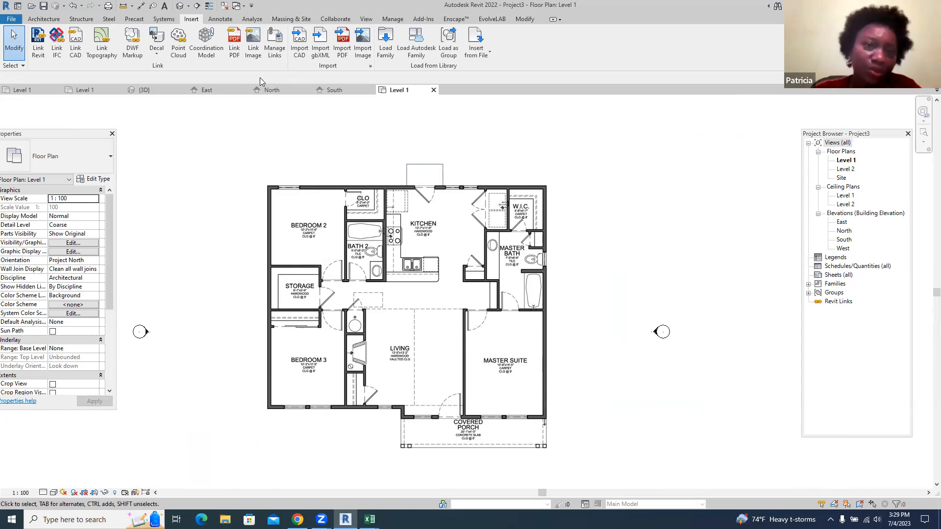
- Draw two short vertical detail lines across the plan's upper wall, marking the two side walls of the kitchen
left_click(45, 20)
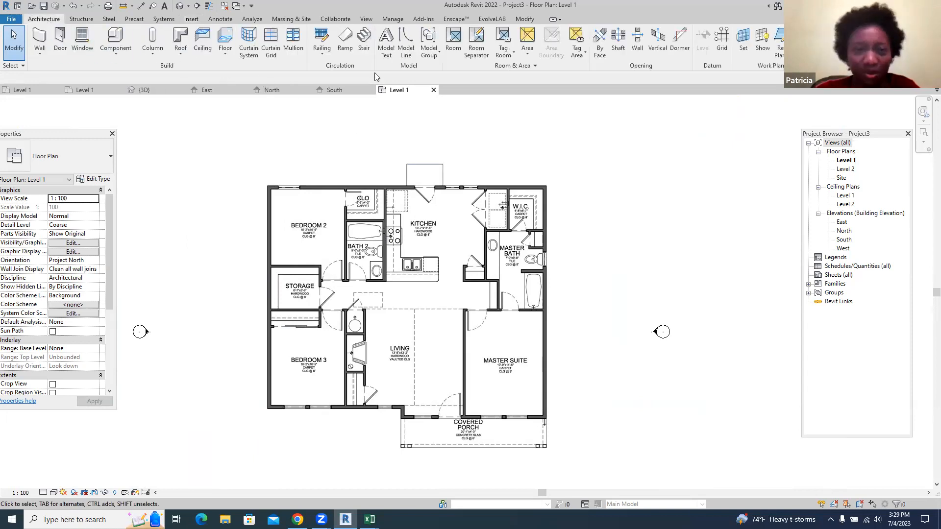
left_click(221, 19)
left_click(250, 49)
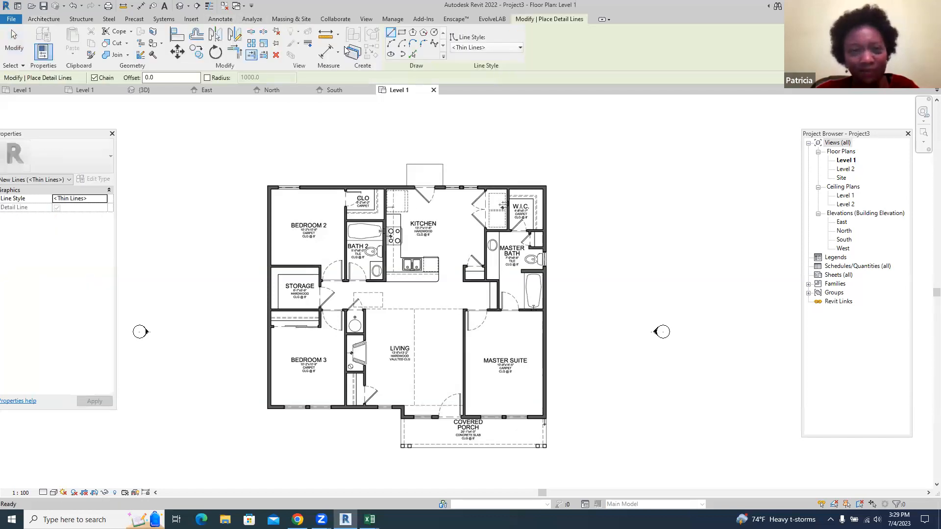
scroll(385, 186, "up", 4)
scroll(384, 187, "up", 3)
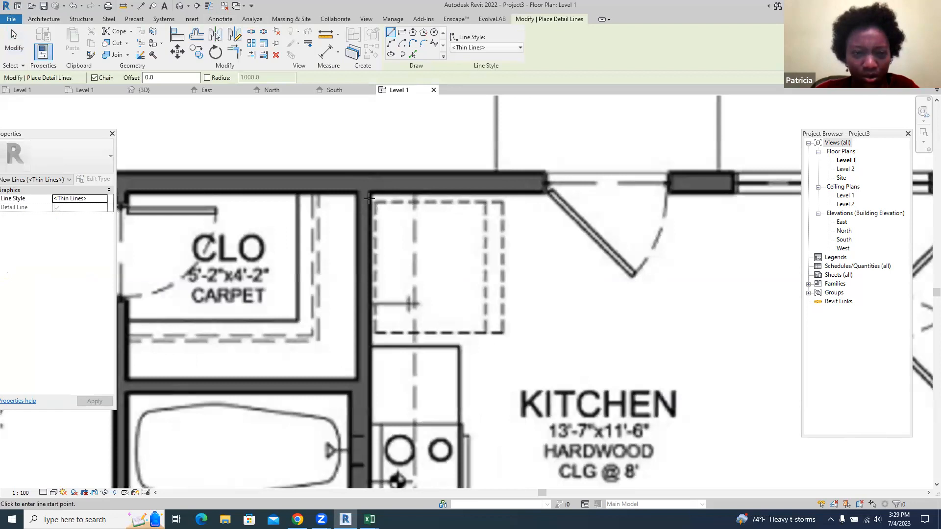
left_click(369, 112)
scroll(341, 133, "down", 3)
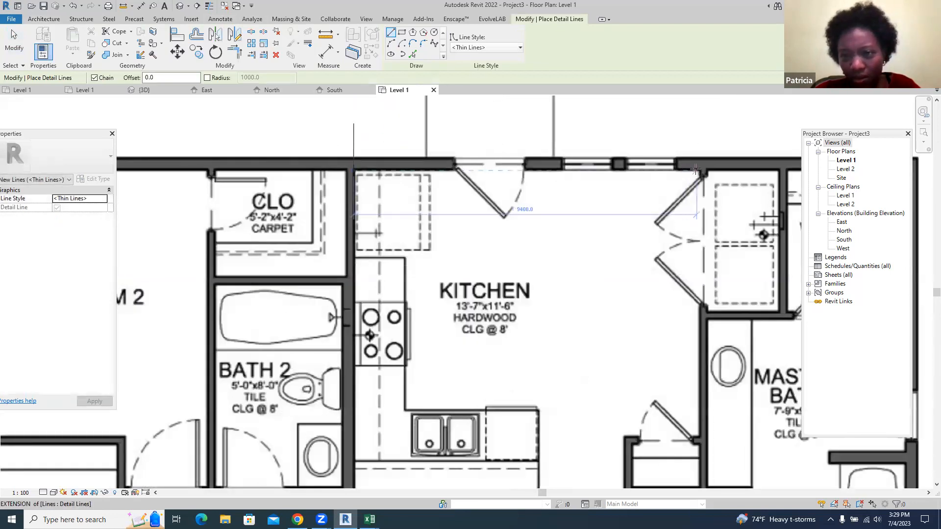
left_click(702, 173)
scroll(681, 182, "down", 5)
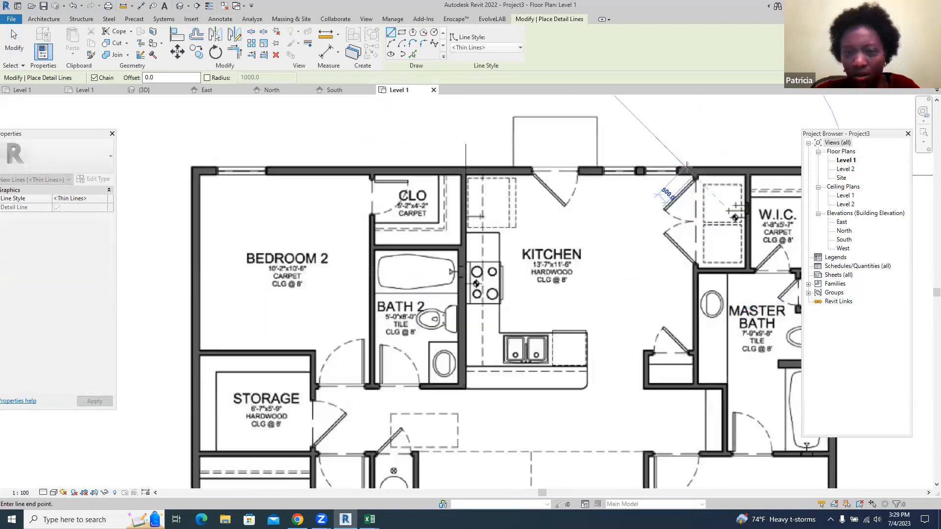
left_click(659, 123)
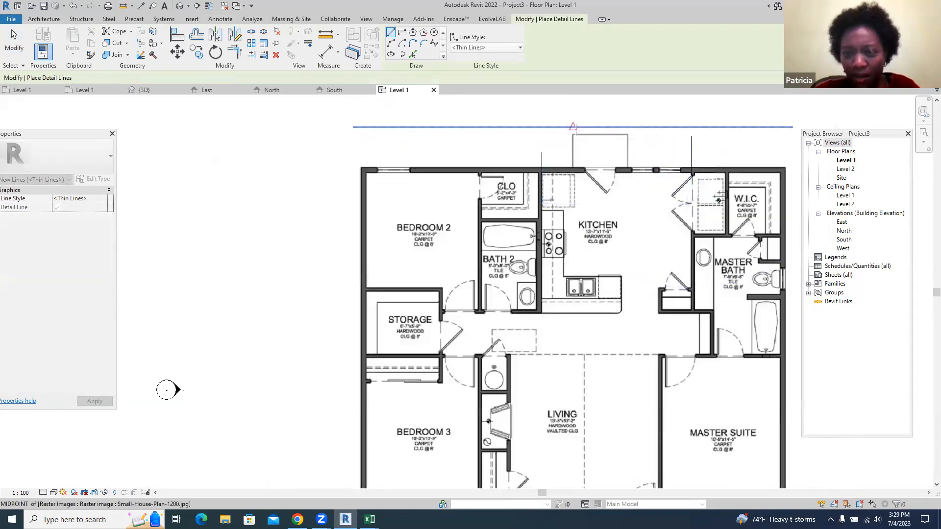
key("Escape")
- Add a linear dimension above the plan between the two detail lines marking the kitchen's width
left_click(220, 18)
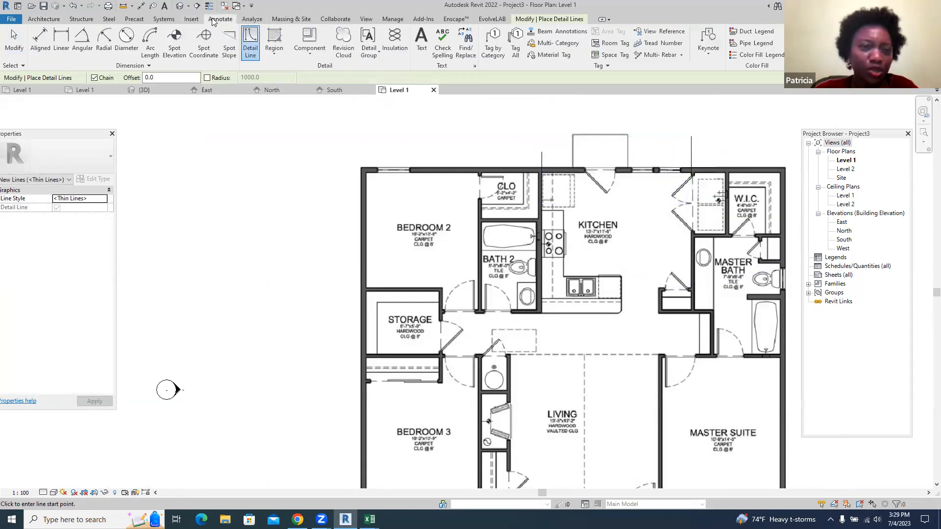
left_click(61, 43)
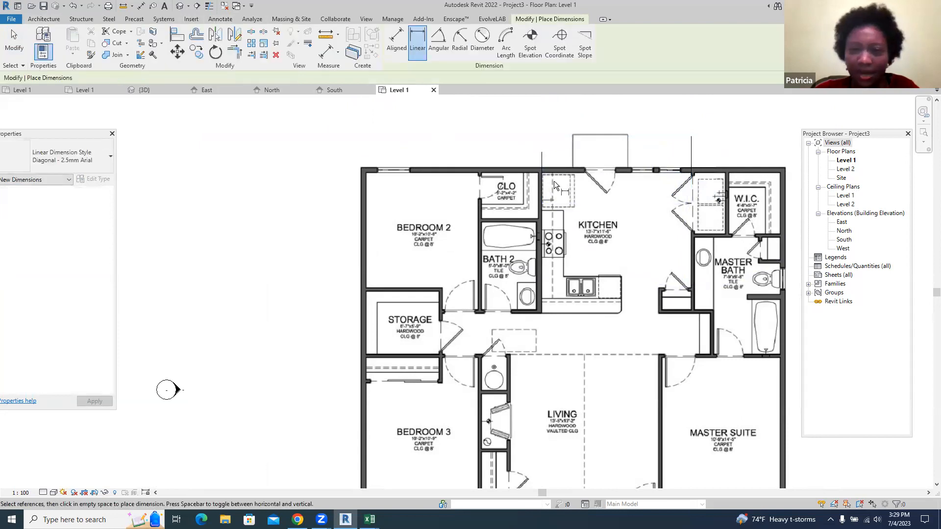
left_click(541, 152)
left_click(691, 137)
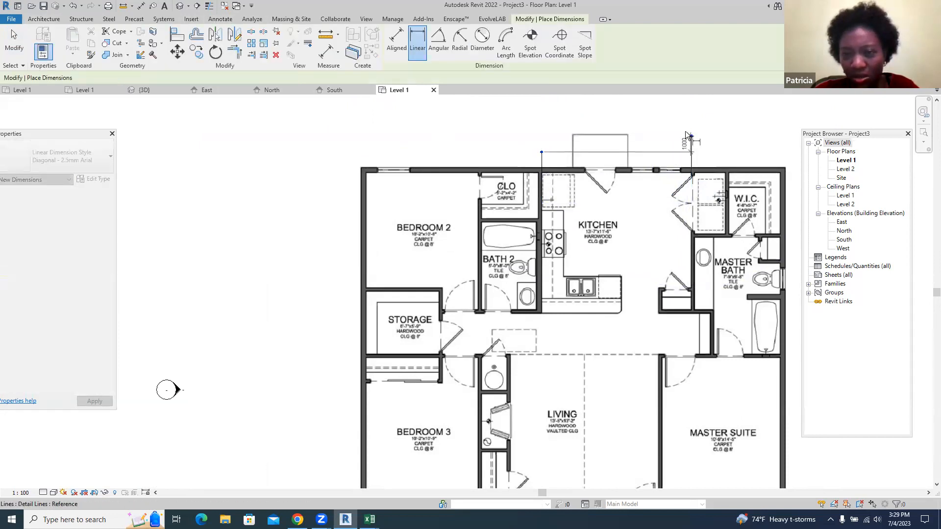
left_click(685, 120)
scroll(316, 198, "down", 3)
scroll(557, 183, "up", 2)
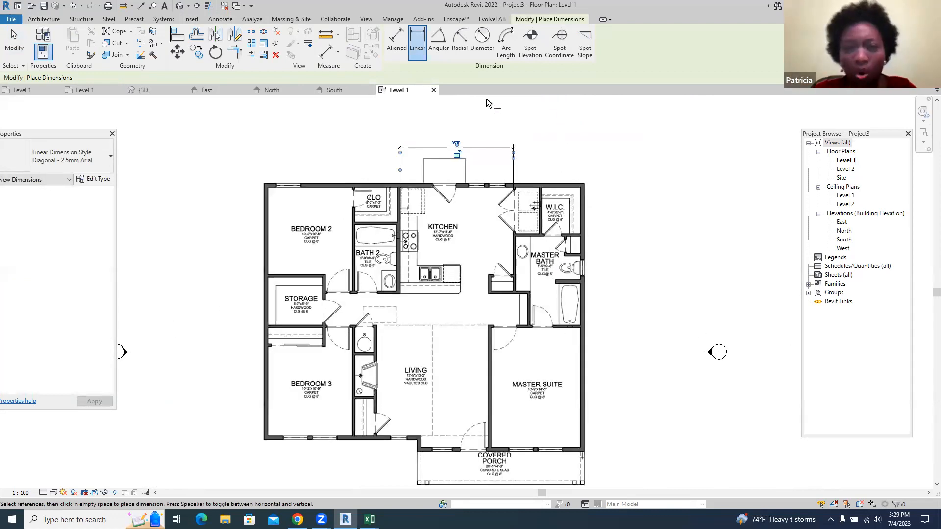
scroll(490, 128, "down", 1)
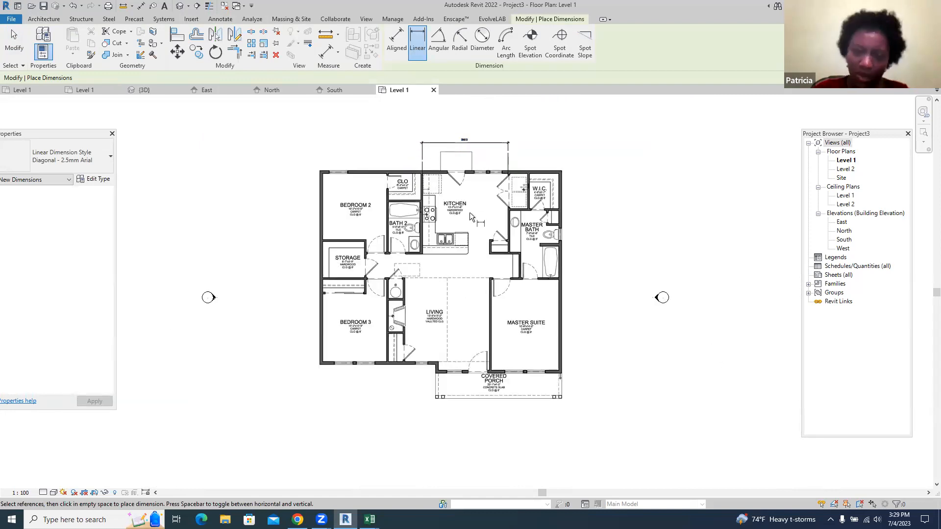
key("Escape")
key("Escape")
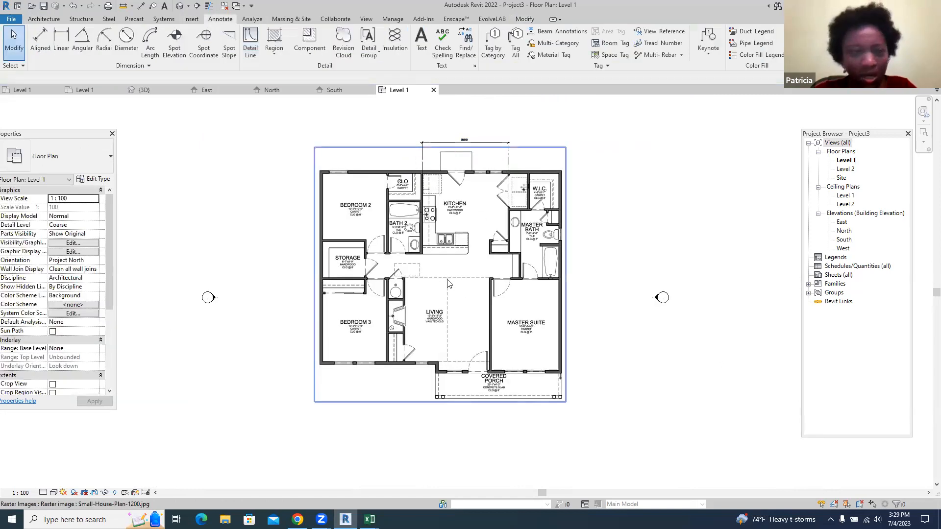
- Scale the plan image graphically to about 42% of its size, using the kitchen's width between the detail lines as reference
left_click(448, 283)
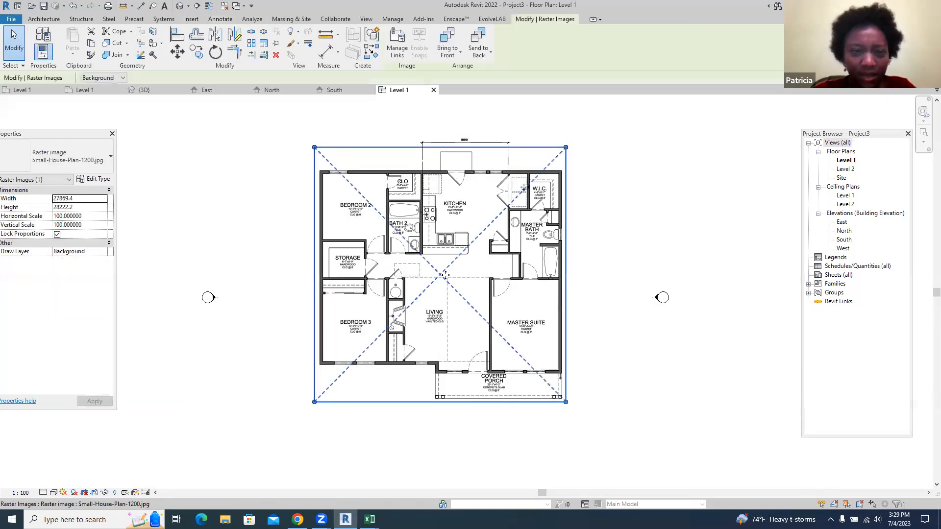
left_click(264, 44)
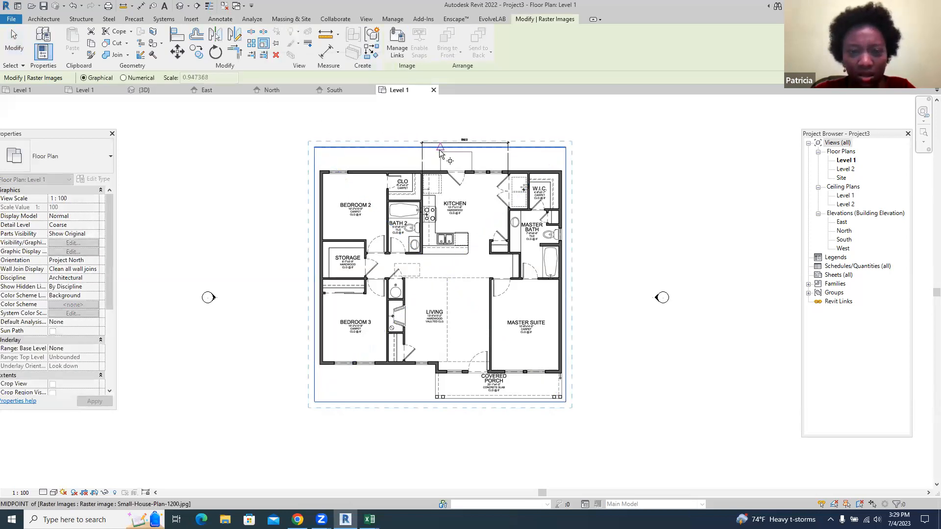
scroll(431, 157, "up", 2)
scroll(430, 161, "up", 1)
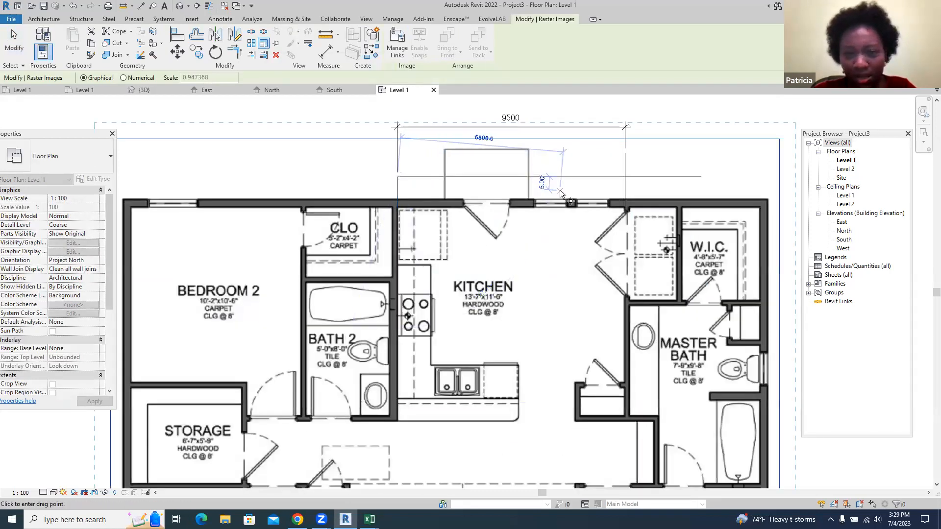
left_click(624, 185)
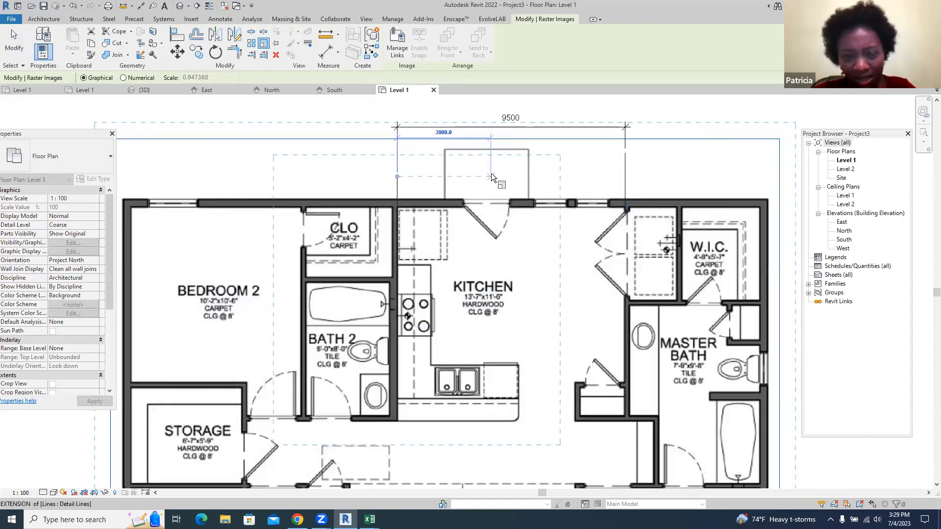
scroll(495, 177, "up", 2)
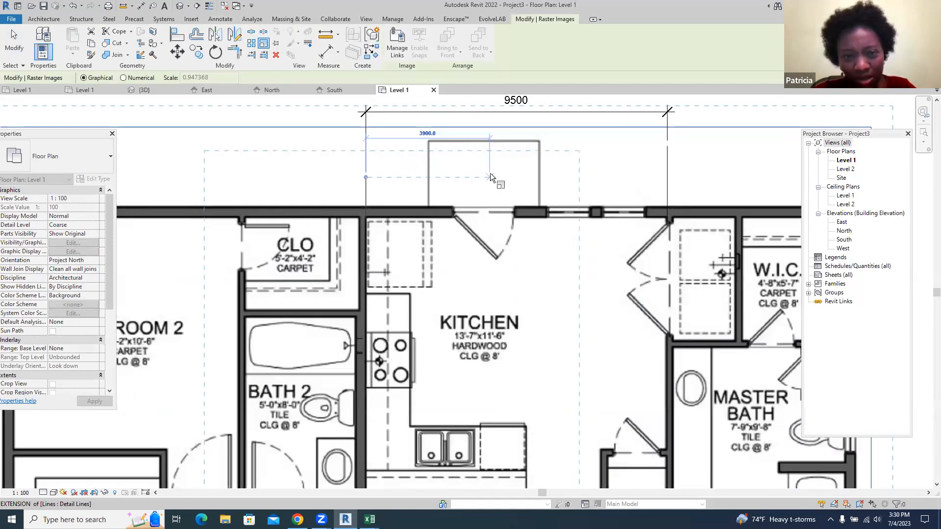
left_click(495, 177)
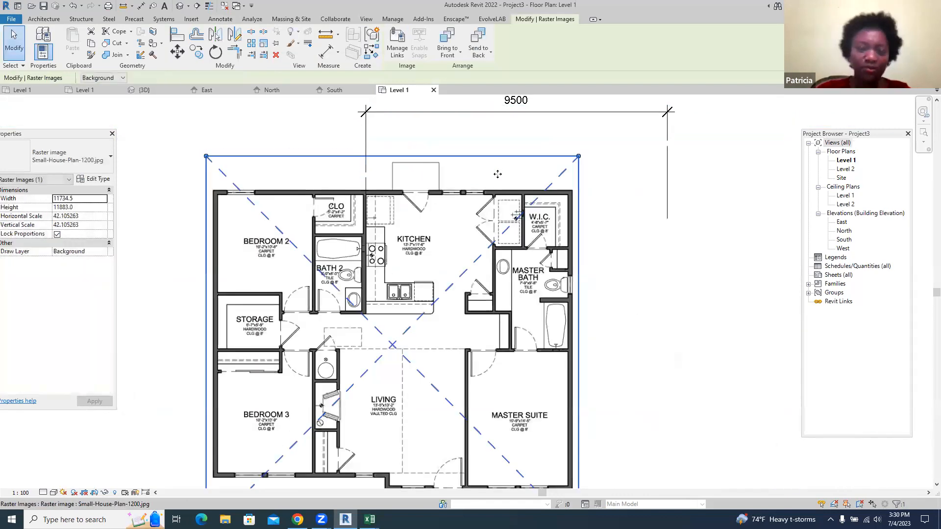
- Delete the linear dimension above the kitchen
scroll(497, 170, "down", 5)
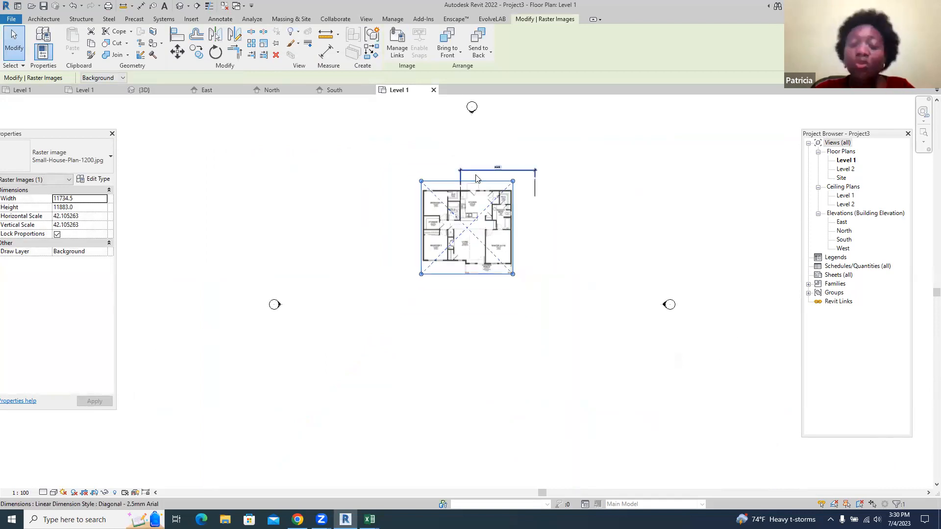
scroll(478, 171, "up", 2)
left_click(527, 167)
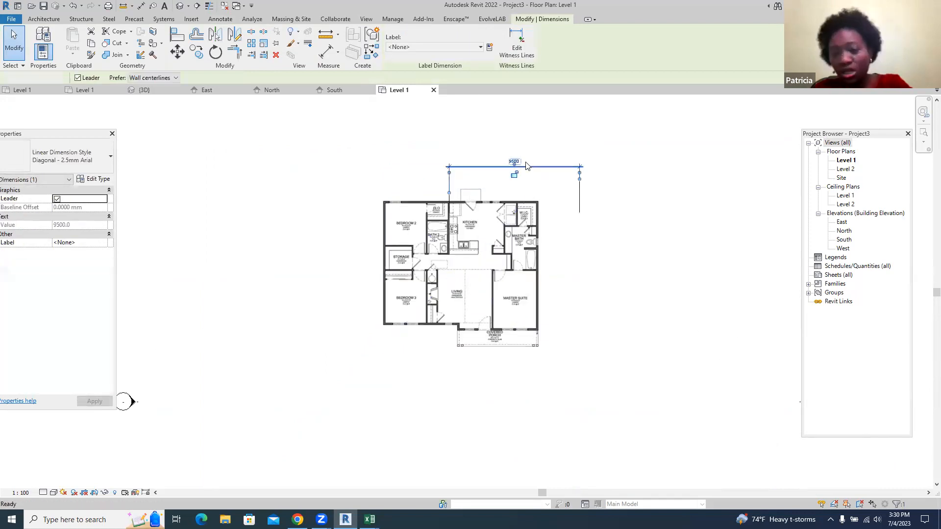
key("Delete")
- Pin the scaled house plan image in place and release the pin again
scroll(477, 206, "up", 2)
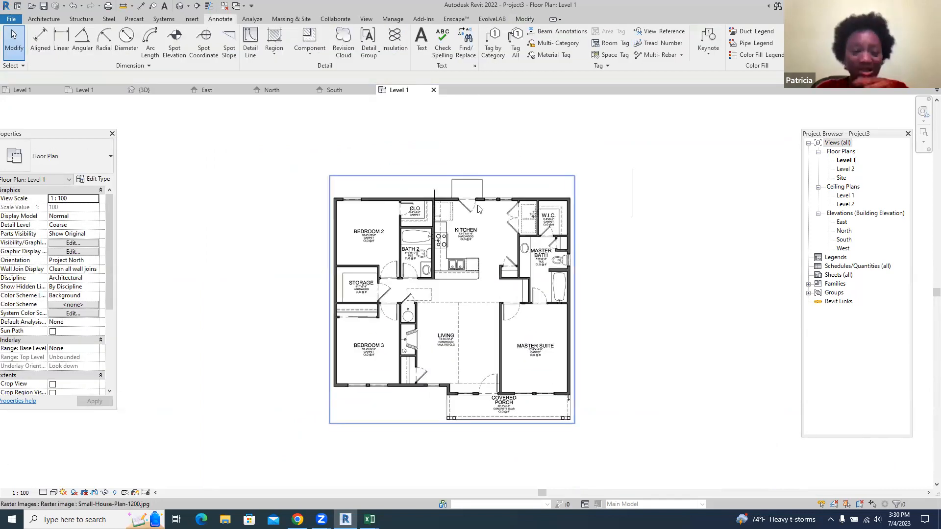
left_click(498, 229)
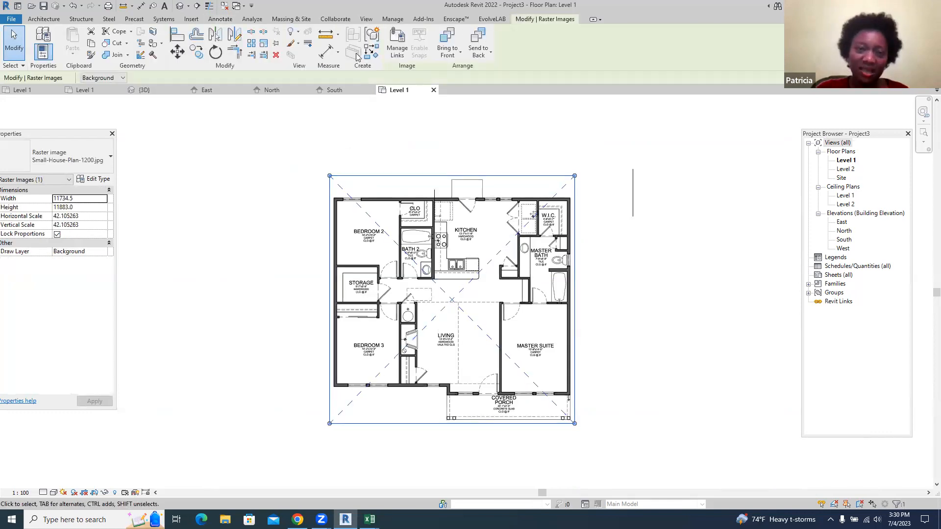
left_click(276, 43)
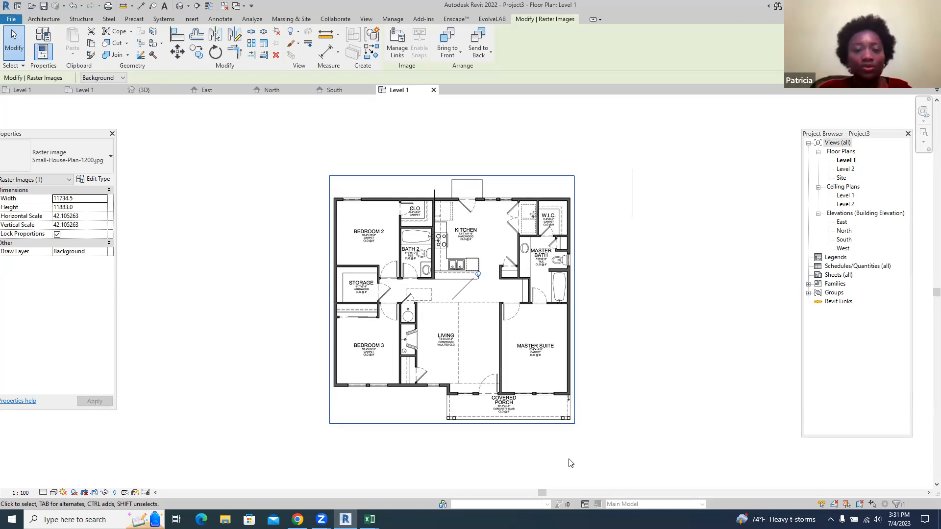
left_click(477, 276)
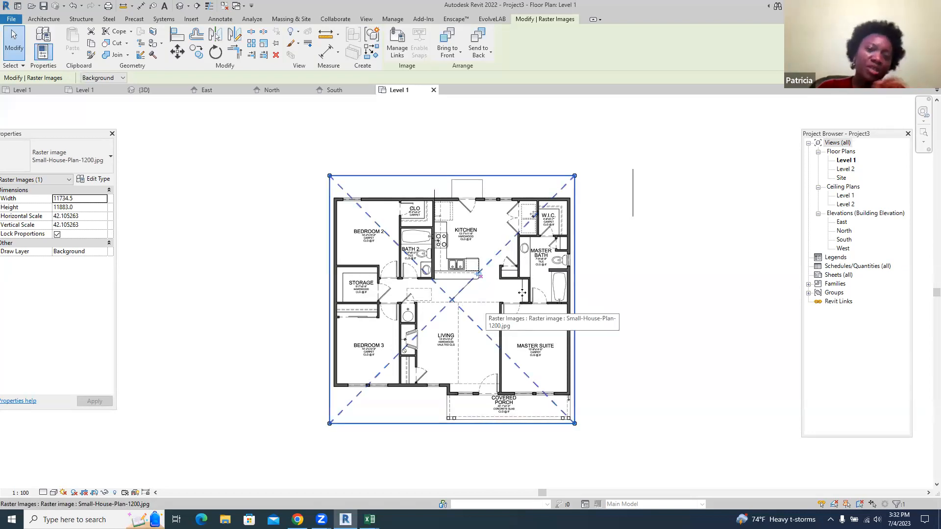
- Pin the house plan image again and try to move it while it is pinned
scroll(485, 309, "down", 2)
scroll(492, 298, "up", 2)
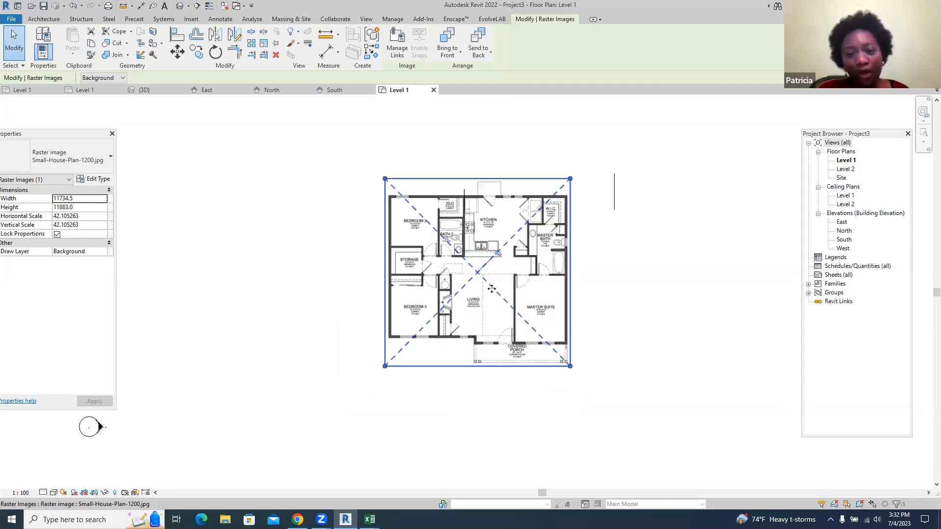
left_click(500, 249)
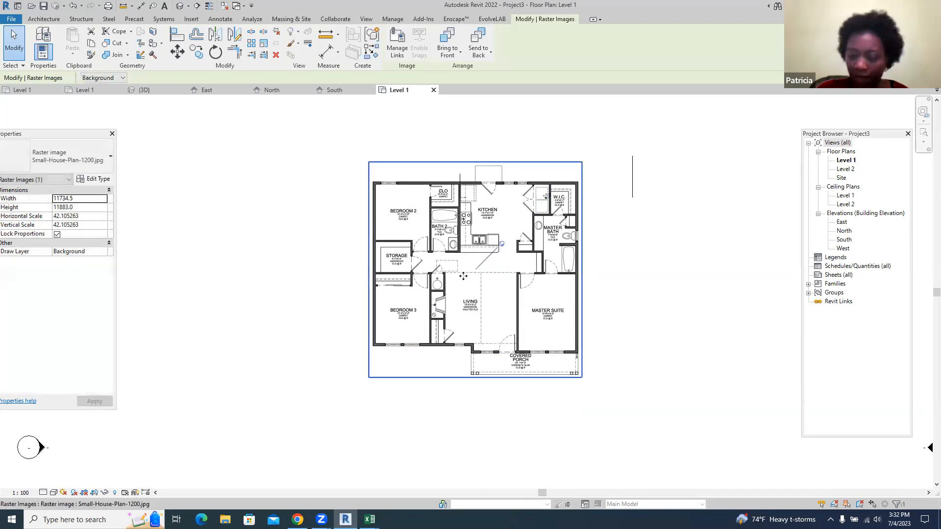
left_click_drag(479, 268, 471, 277)
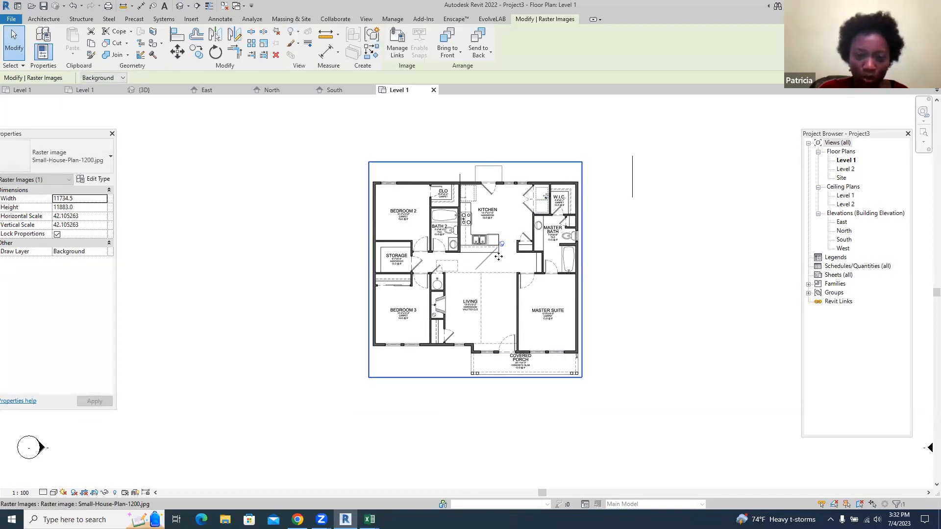
- Unpin the house plan image, move it slightly to the right and down, and pin it again
left_click(501, 246)
left_click_drag(473, 277, 452, 252)
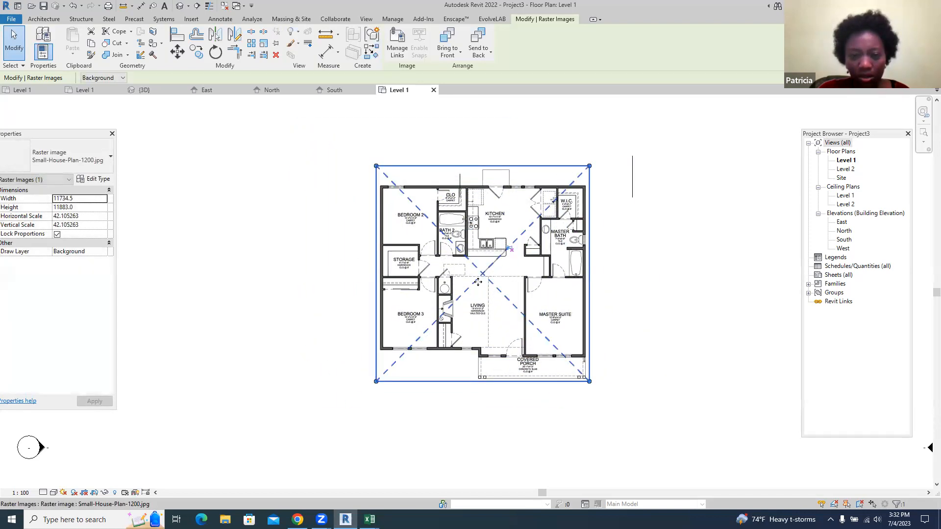
left_click(512, 250)
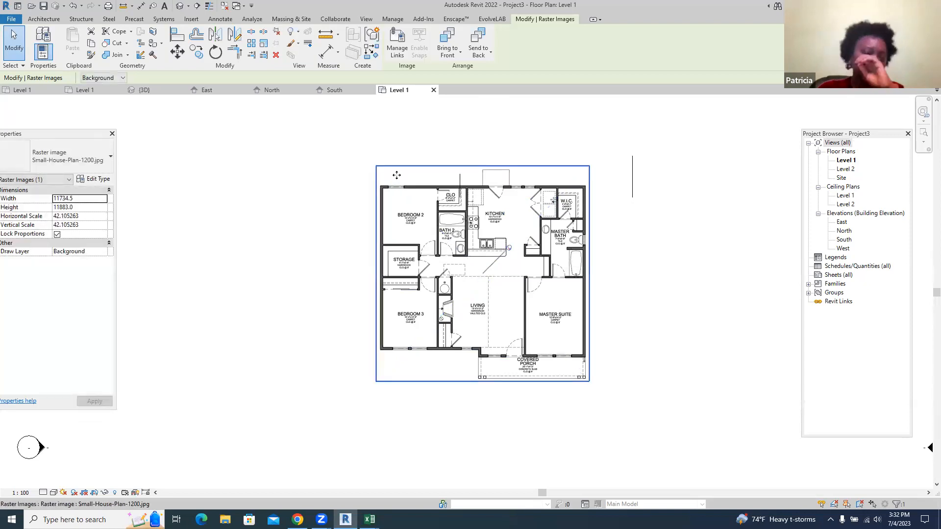
scroll(397, 179, "down", 2)
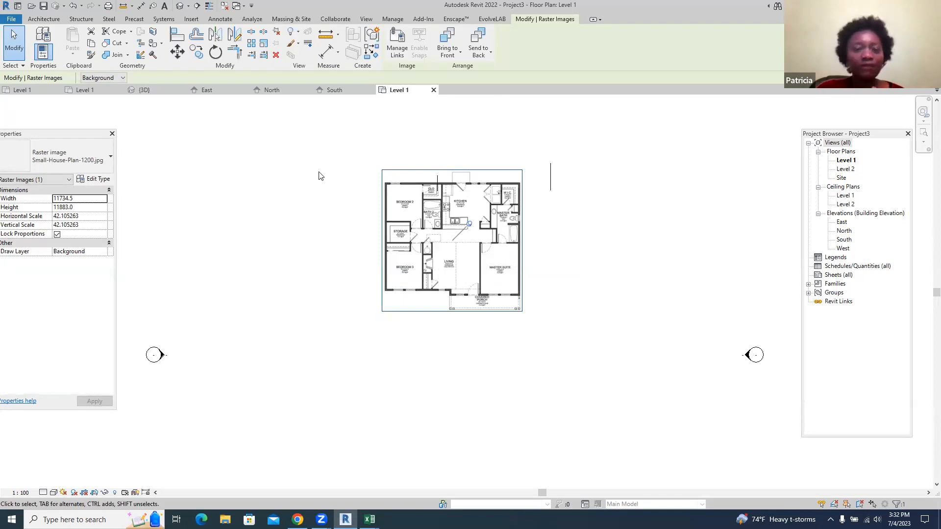
- In the Site floor plan, create a toposurface from four corner points at elevation 0.0, forming a rough rectangle around the project origin
double_click(841, 179)
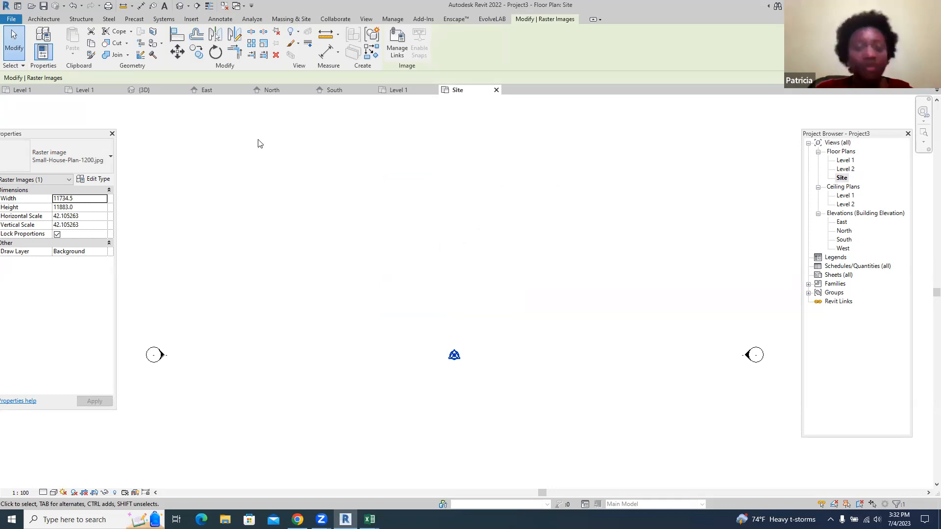
left_click(296, 21)
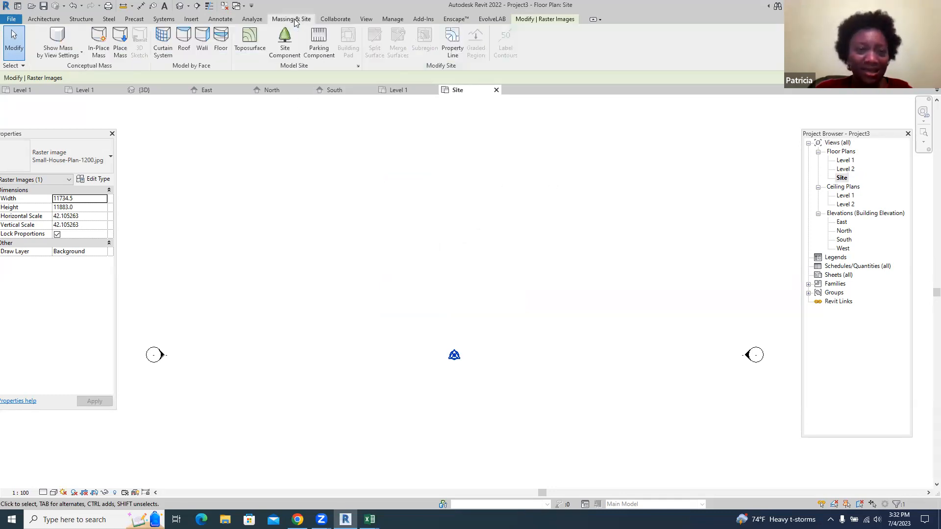
left_click(249, 44)
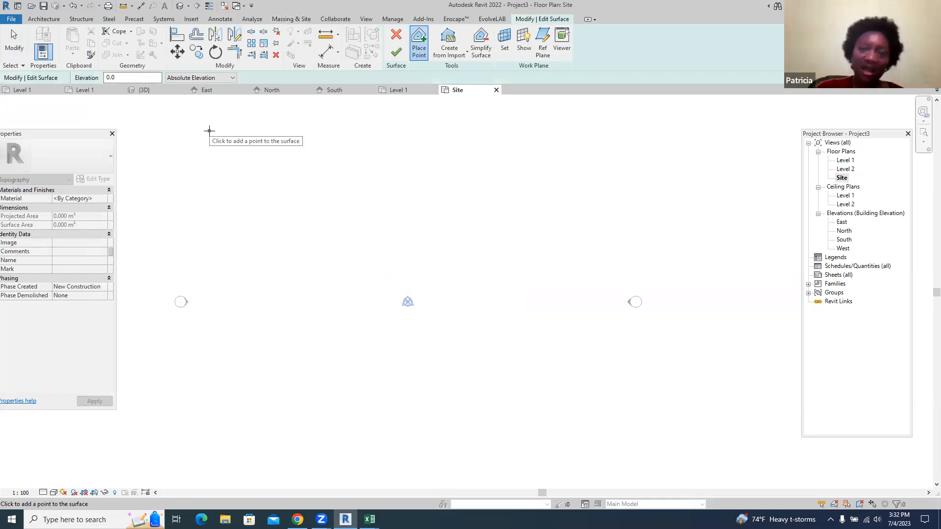
left_click(252, 127)
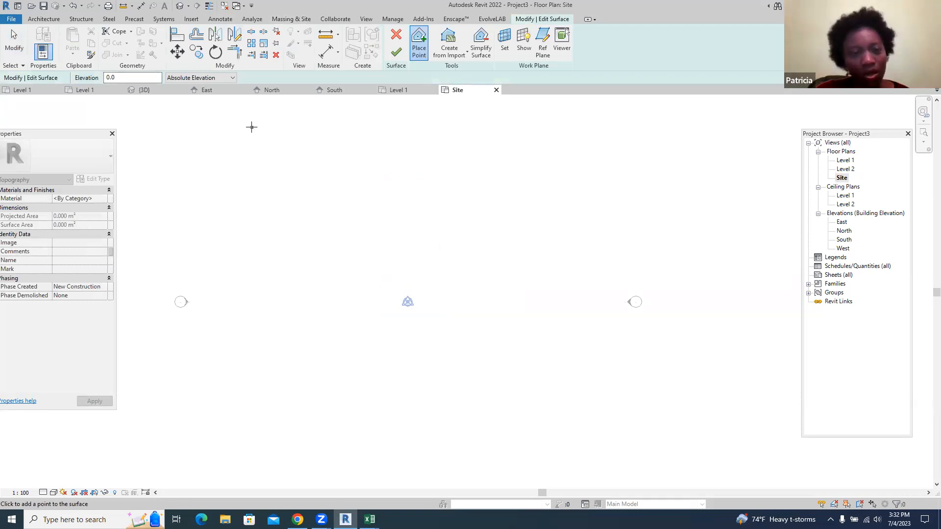
scroll(438, 161, "down", 2)
left_click(467, 100)
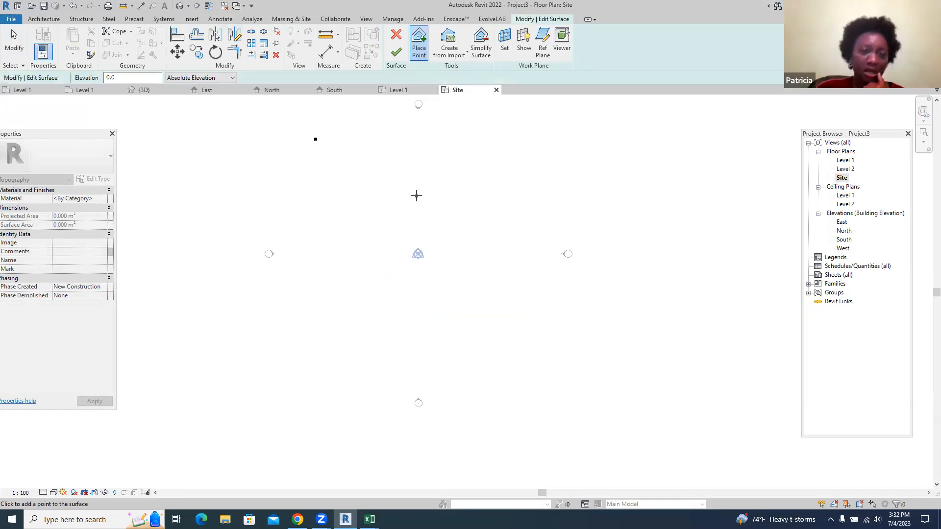
left_click(538, 134)
left_click(569, 376)
left_click(317, 380)
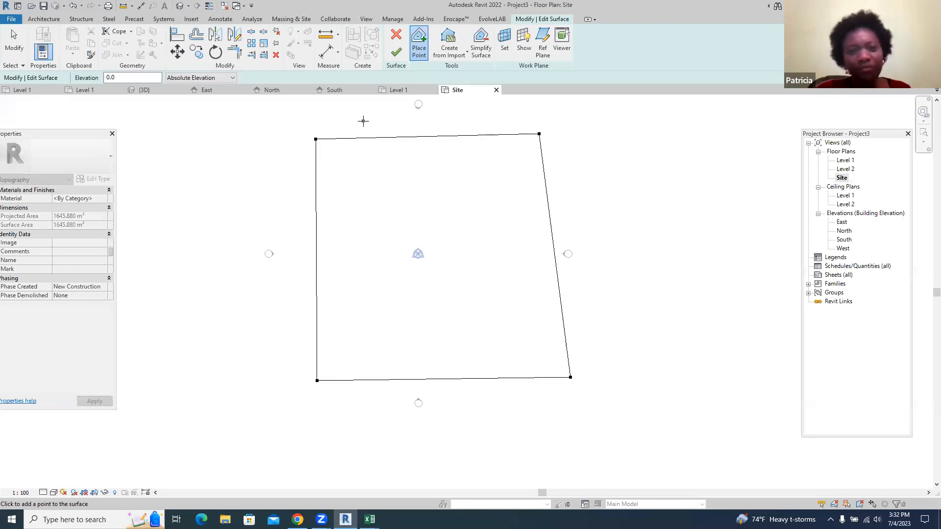
left_click(396, 53)
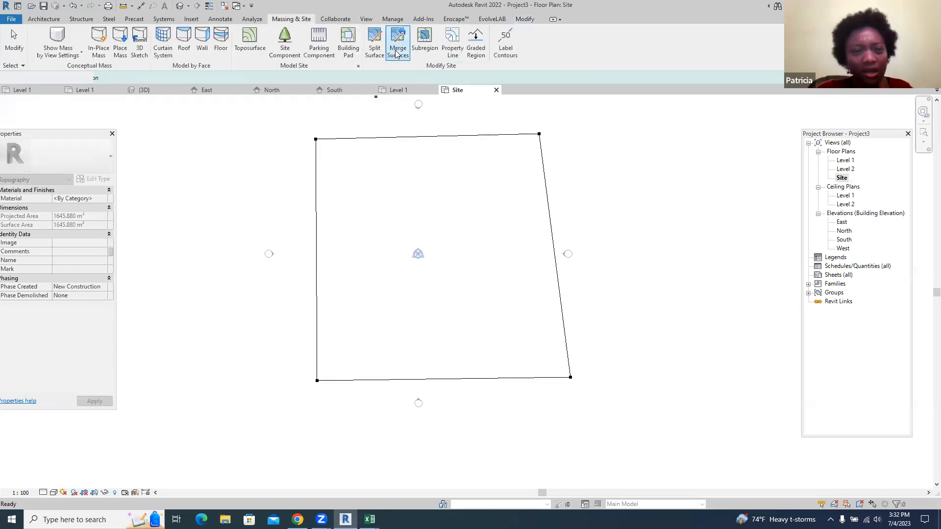
- Close the open 3D view of the Grid_Week3 project
left_click(156, 89)
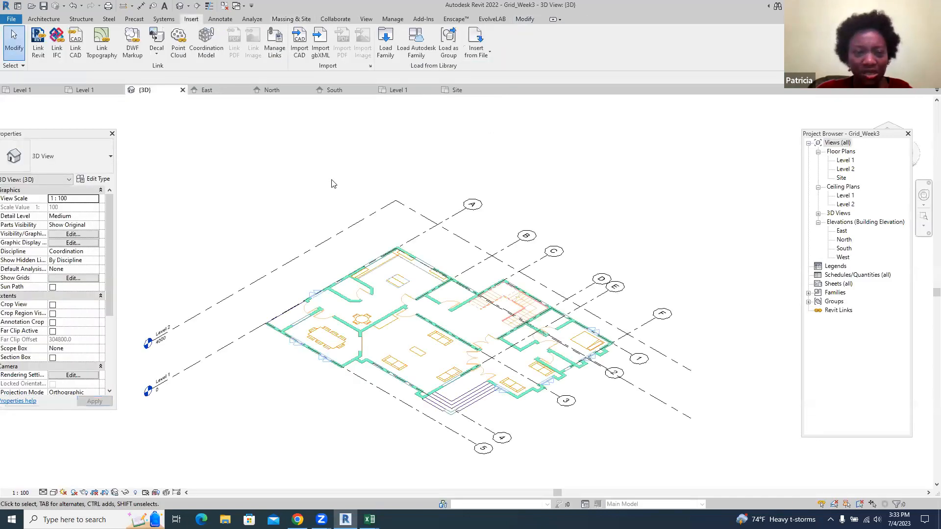
left_click(182, 90)
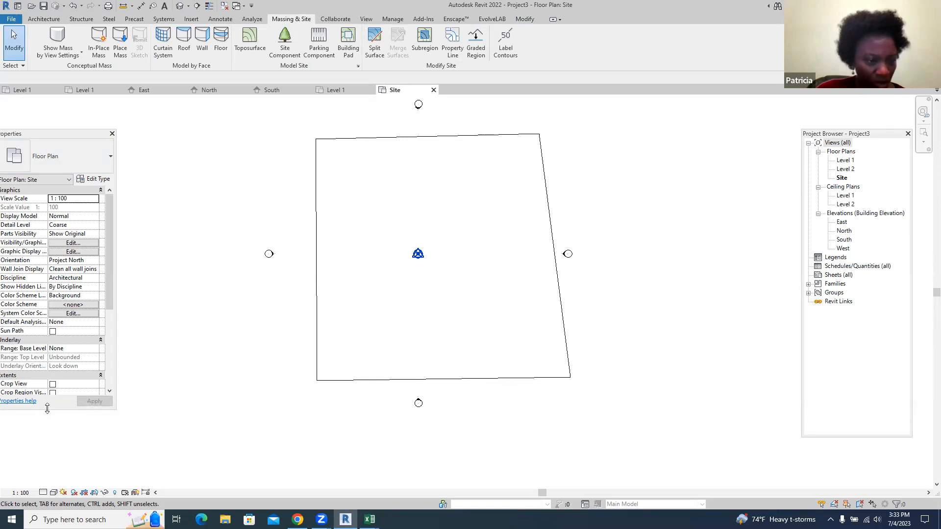
- Set the Site view's range to a cut plane offset of 1200 and a view depth level of Unlimited
left_click_drag(47, 408, 48, 447)
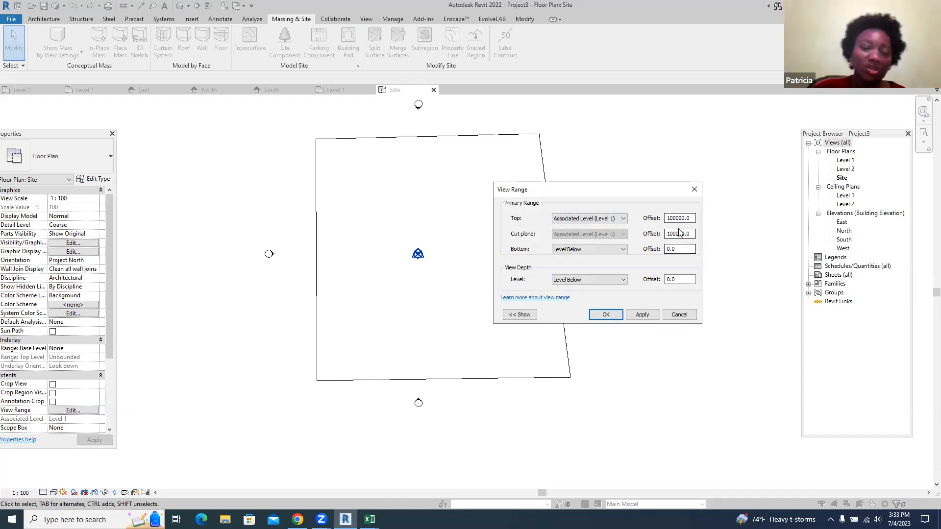
left_click_drag(678, 234, 664, 234)
type("12")
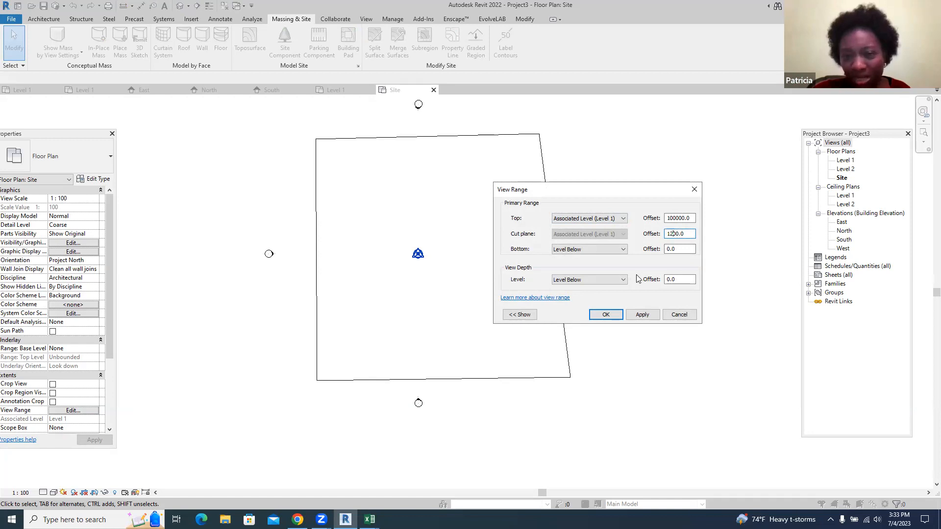
left_click(621, 279)
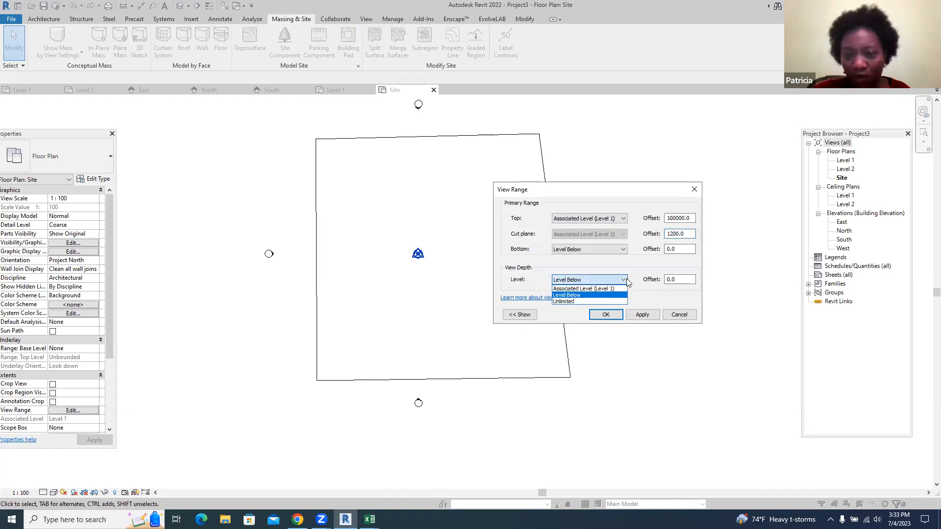
left_click(572, 301)
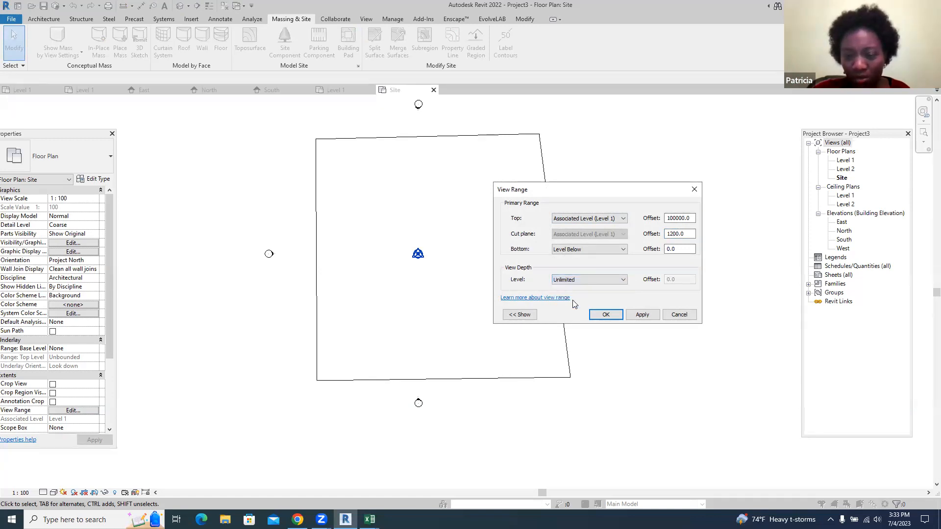
left_click(645, 314)
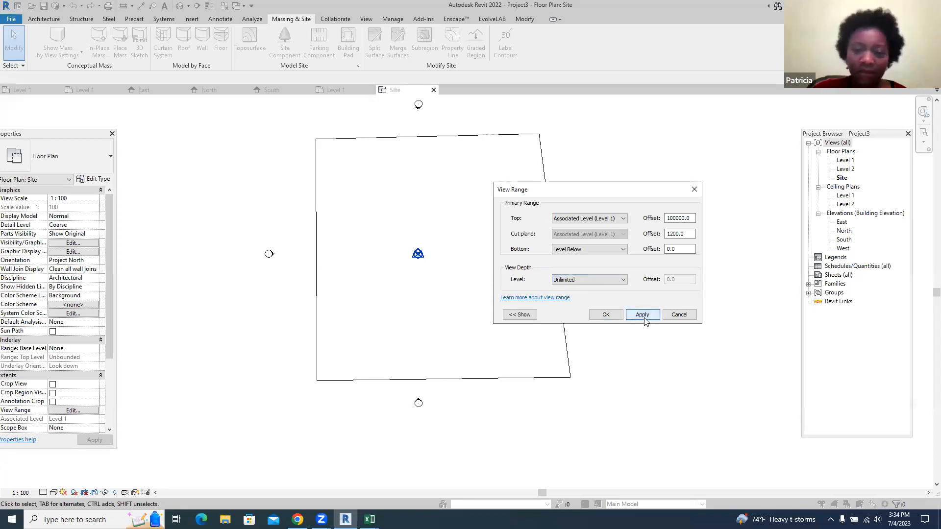
left_click(646, 314)
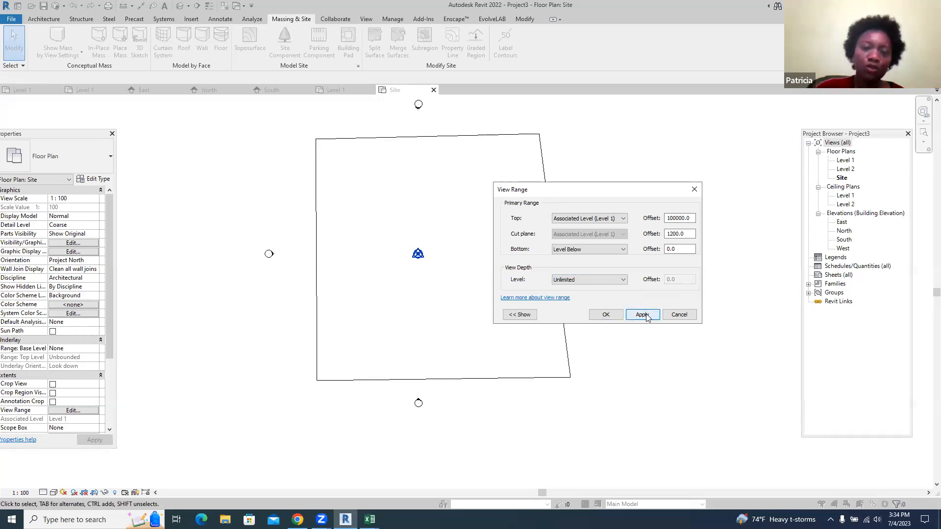
left_click(608, 314)
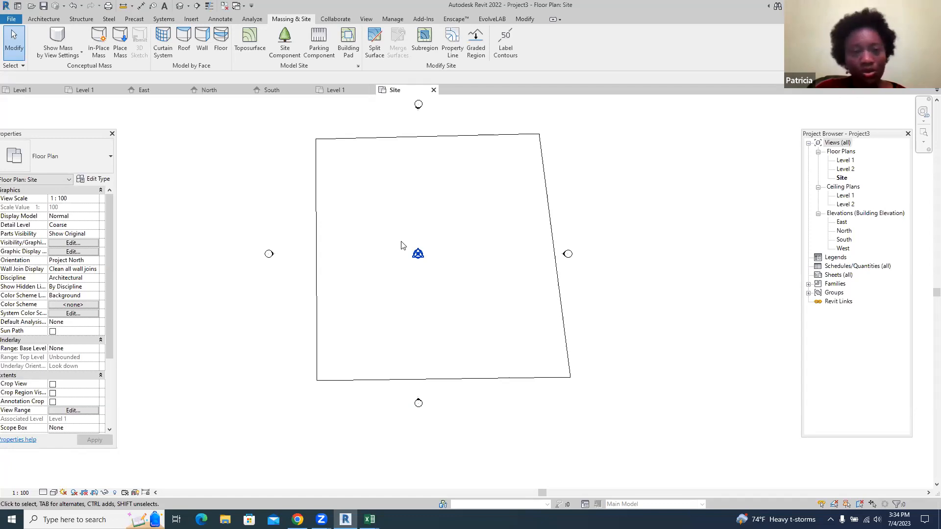
- In the Level 1 floor plan of Project3, unpin the house plan image and copy it to the clipboard
left_click(343, 88)
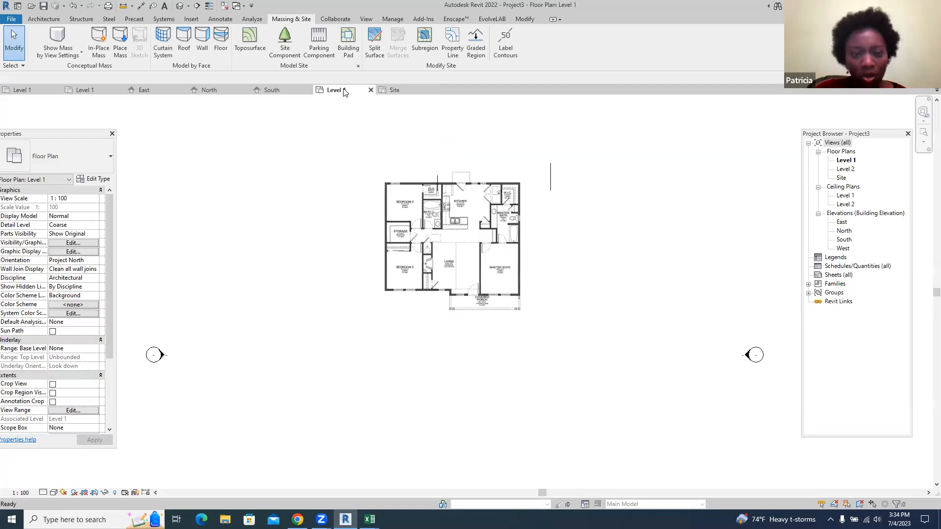
left_click(438, 244)
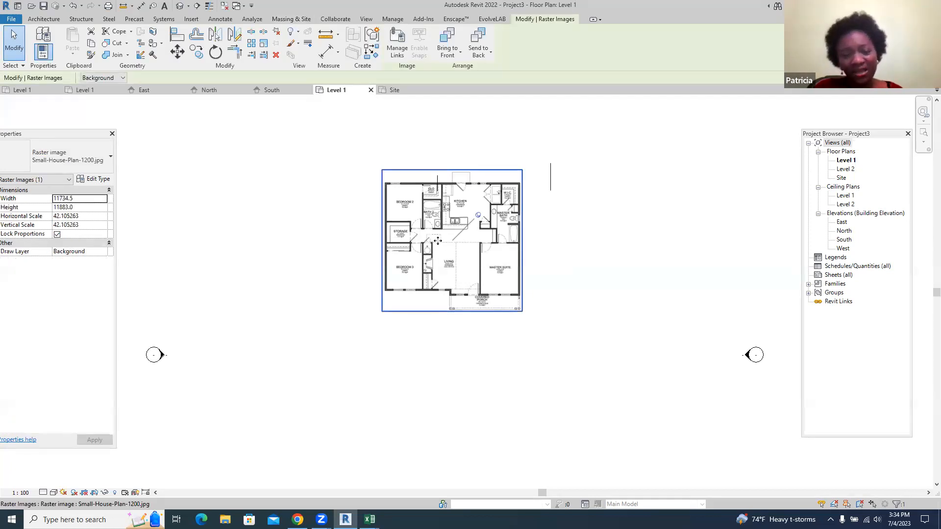
left_click(478, 215)
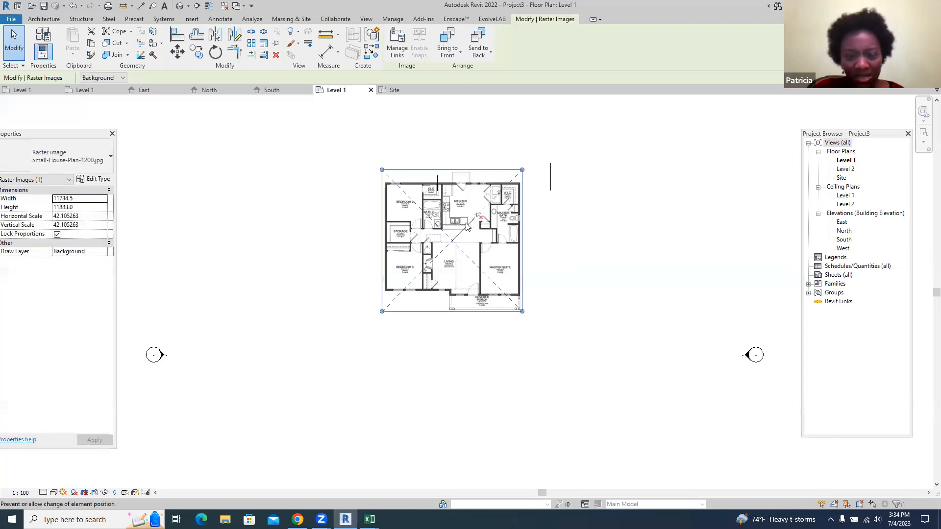
left_click(91, 43)
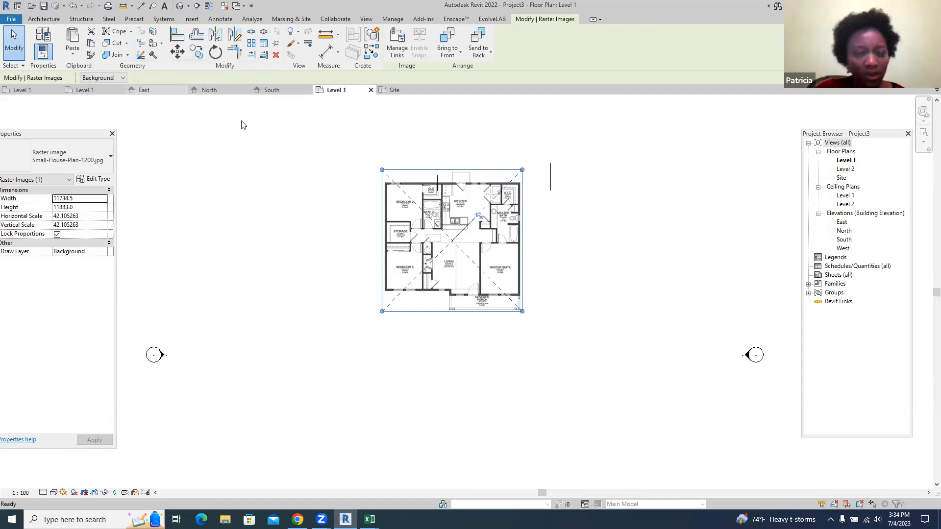
- Paste the copied plan image into the Site floor plan, using the Aligned to Selected Views option
left_click(399, 91)
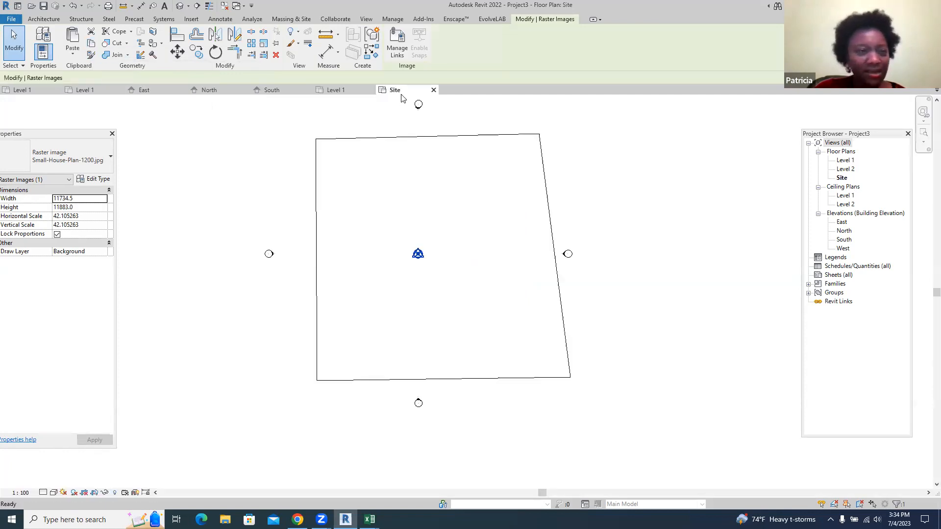
left_click(72, 56)
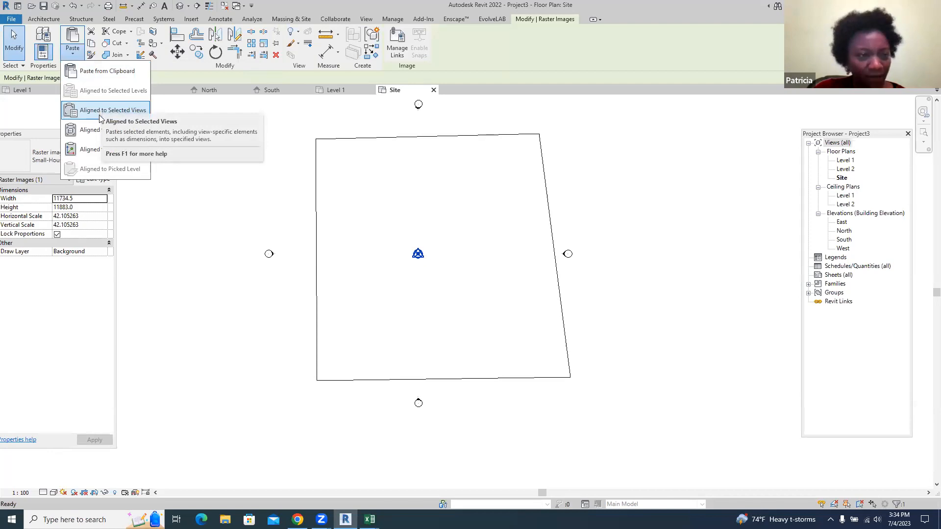
left_click(100, 111)
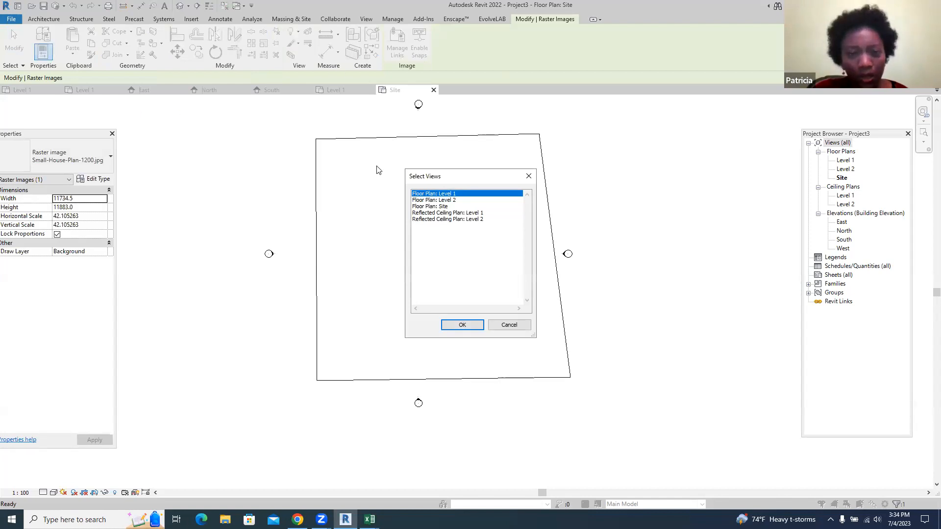
left_click(430, 206)
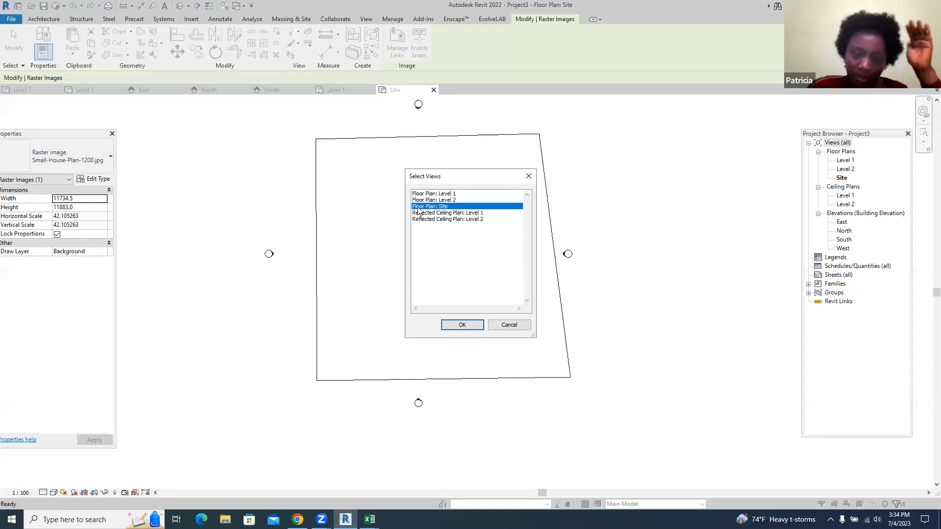
left_click(459, 326)
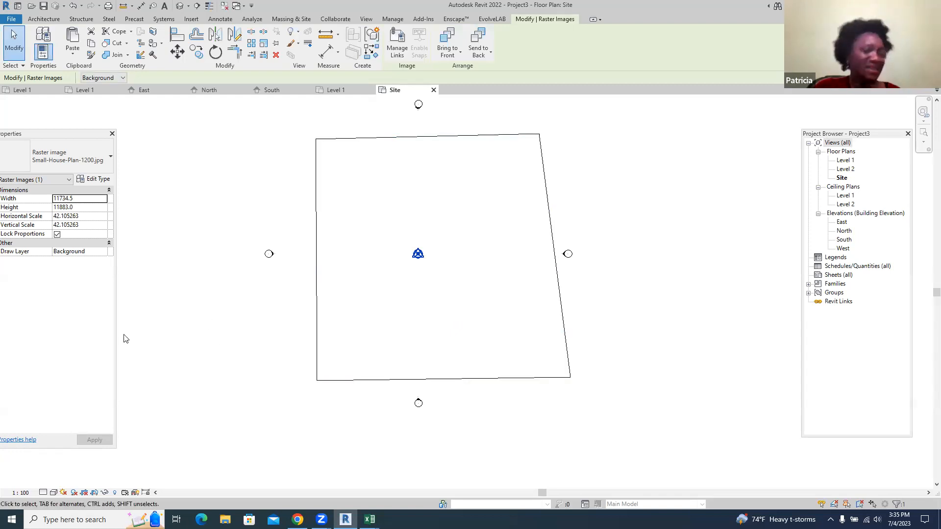
- Set the Site view's visual style to Wireframe to reveal the pasted plan image and deselect the image
left_click(54, 492)
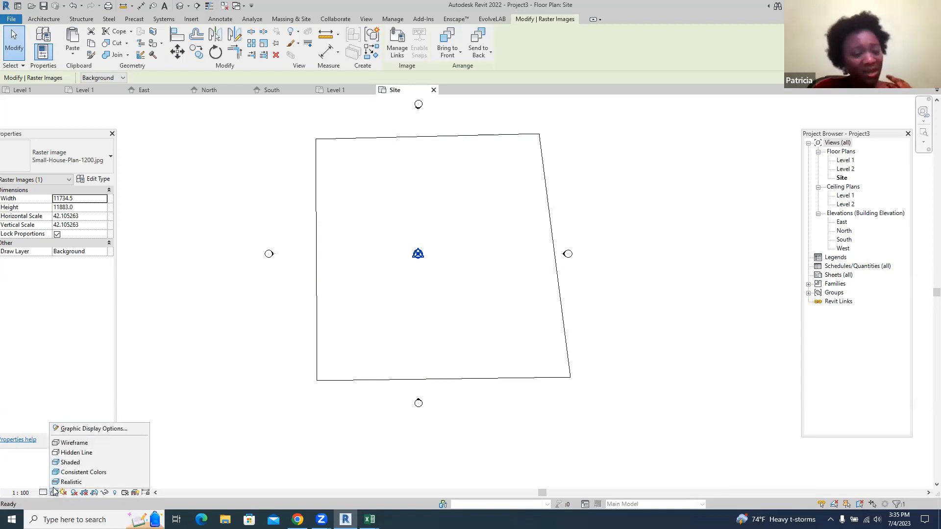
left_click(68, 442)
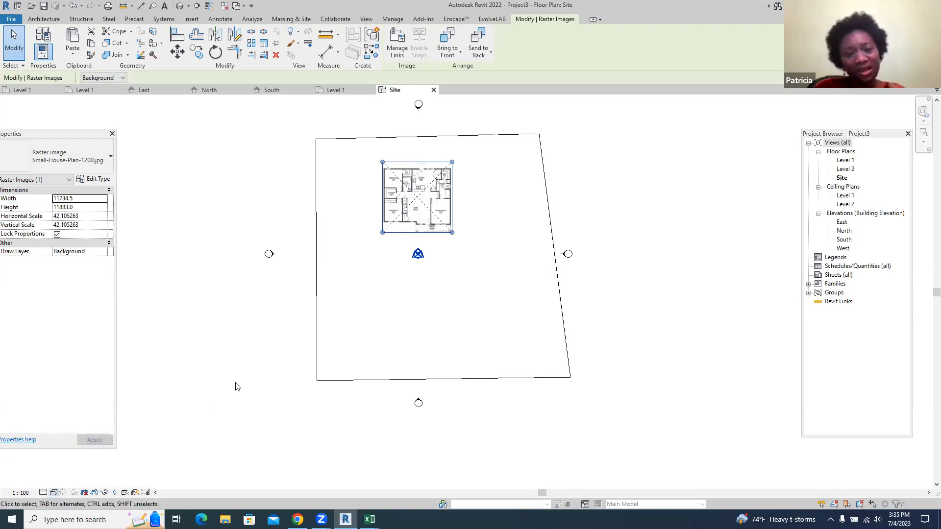
left_click(633, 297)
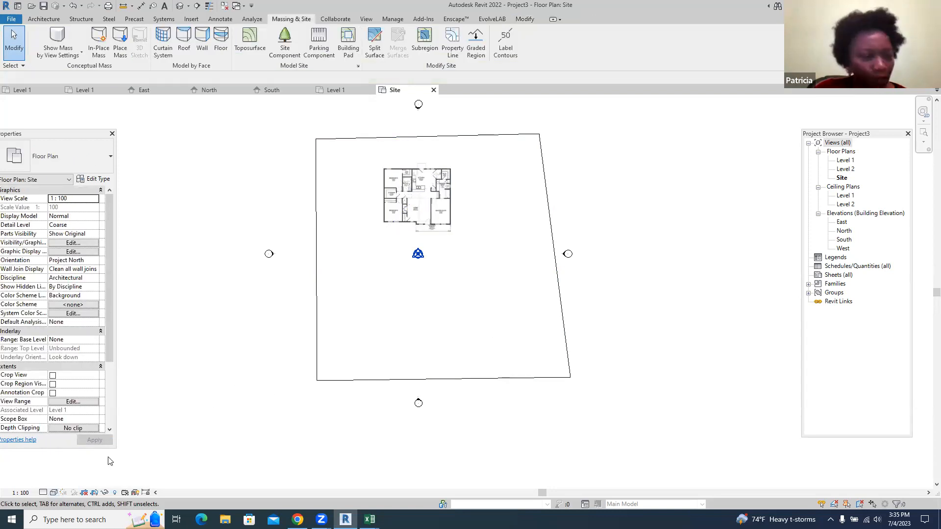
- Try the Hidden Line and Shaded visual styles in the Site view and return it to Wireframe
left_click(53, 493)
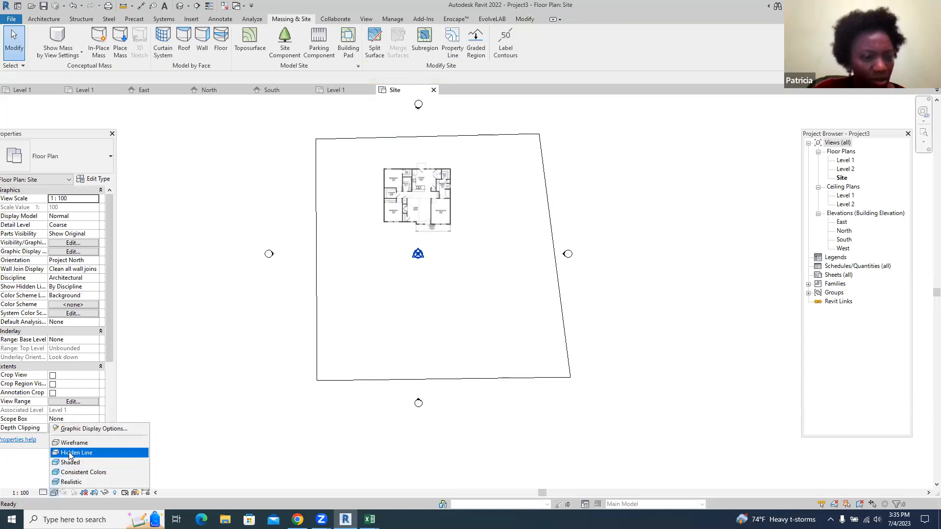
left_click(69, 455)
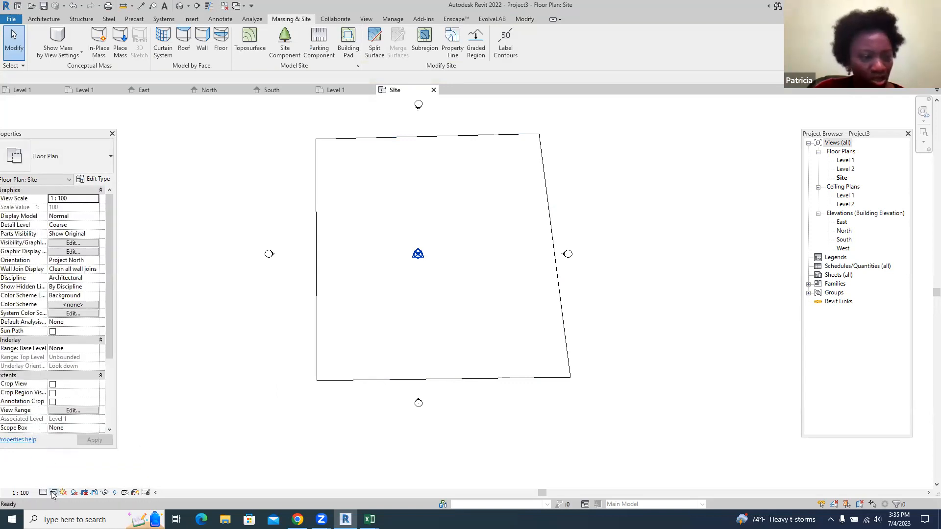
left_click(53, 492)
left_click(68, 465)
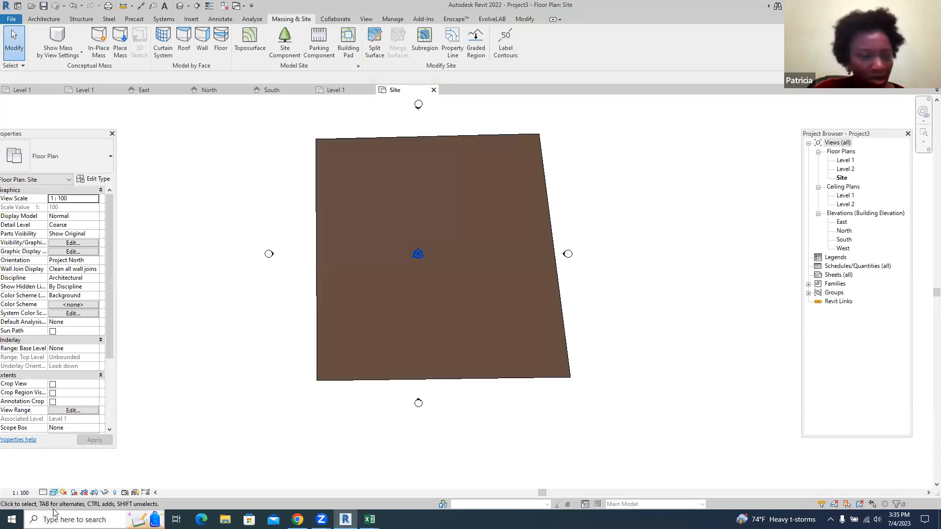
left_click(53, 493)
left_click(69, 444)
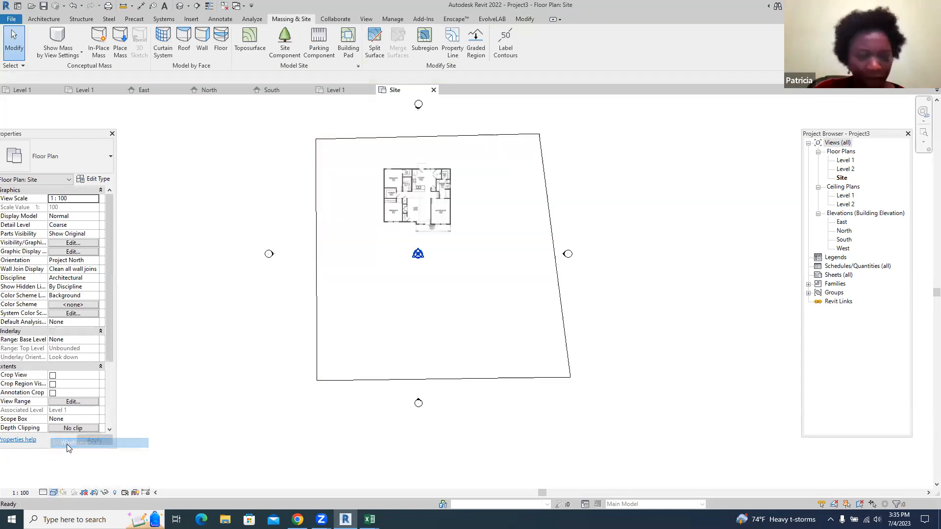
- Examine the pasted house plan image in the Site view and compare it with the original in the Level 1 floor plan
scroll(426, 147, "up", 2)
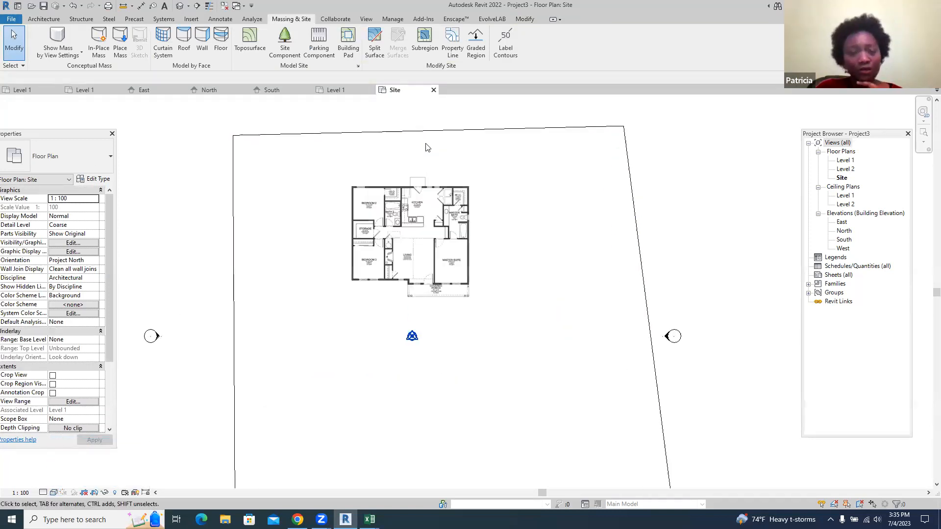
scroll(385, 191, "up", 2)
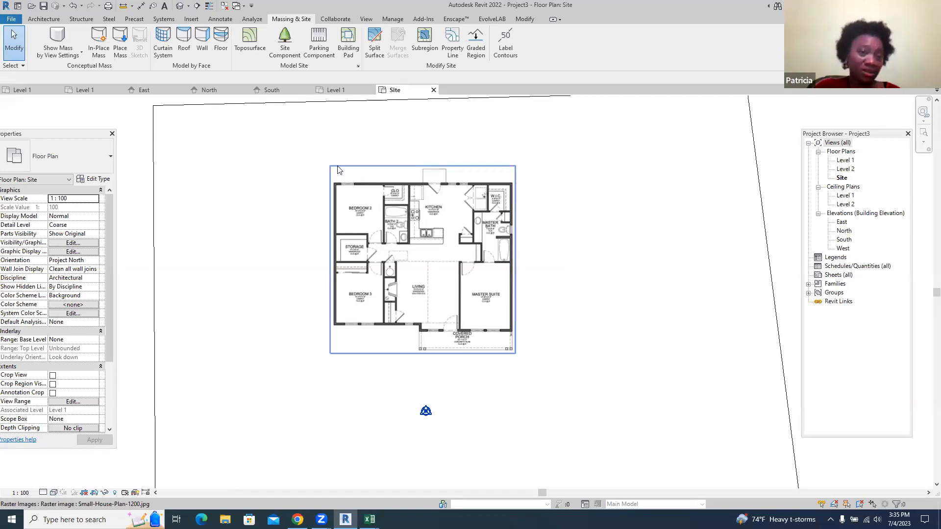
left_click(335, 90)
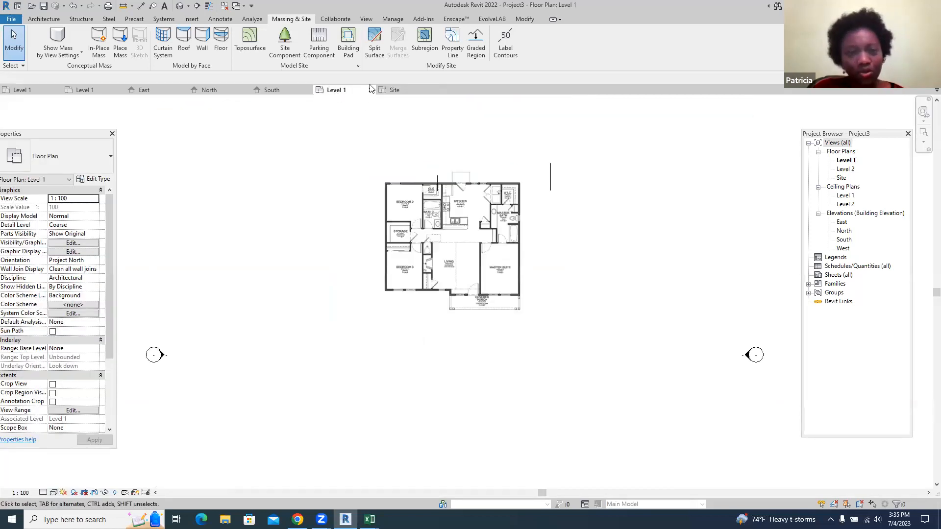
left_click(392, 90)
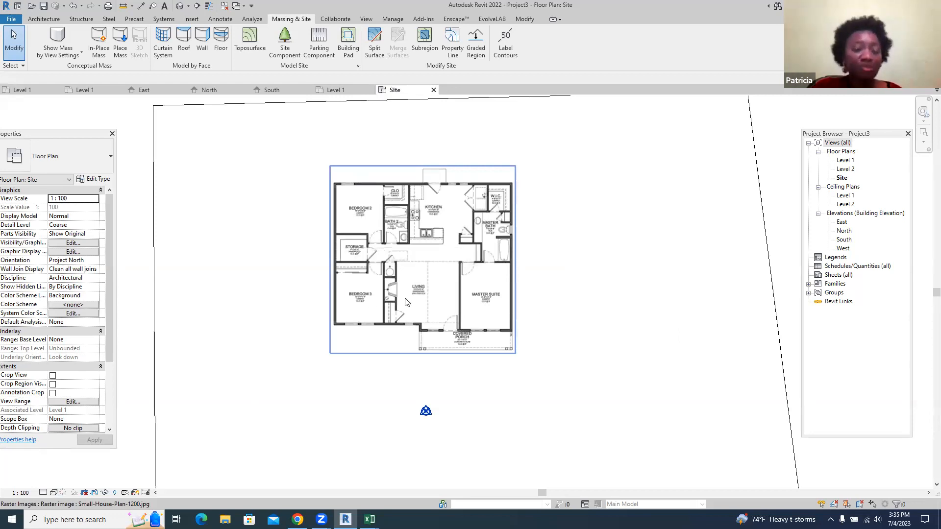
scroll(399, 214, "up", 1)
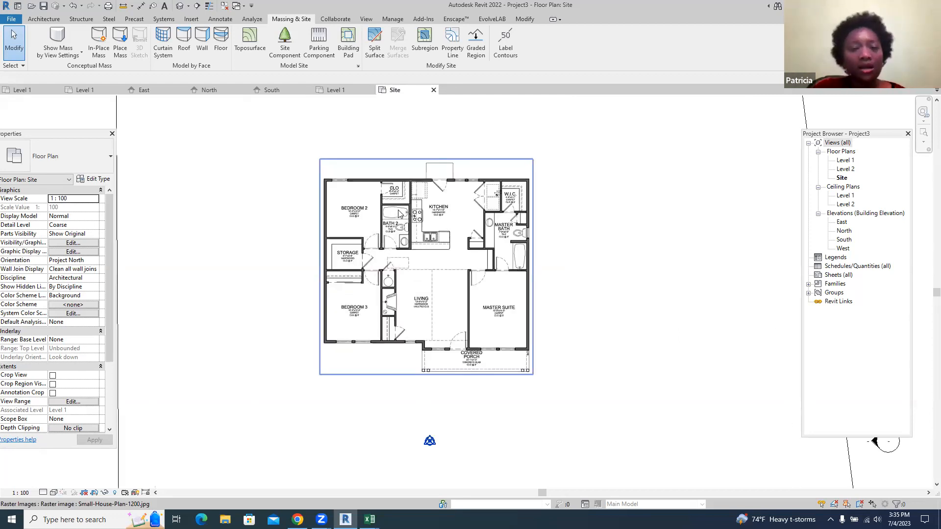
scroll(399, 214, "up", 1)
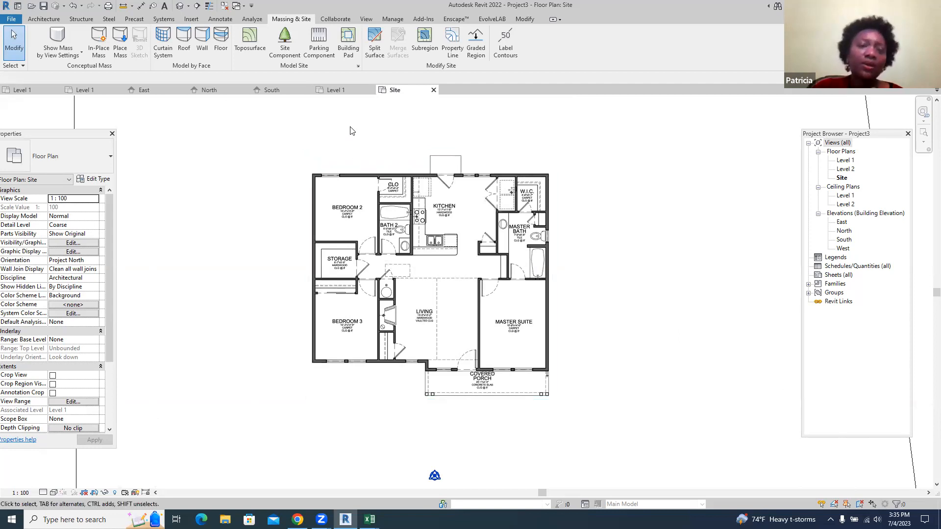
- Start a building pad in the Site view and duplicate its Pad 1 type under the name Pad 2
left_click(350, 38)
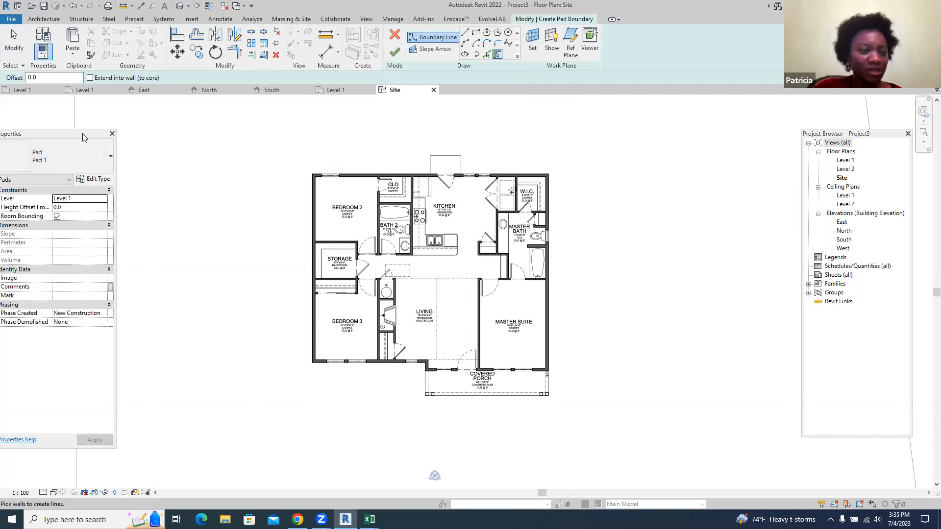
left_click_drag(83, 133, 103, 115)
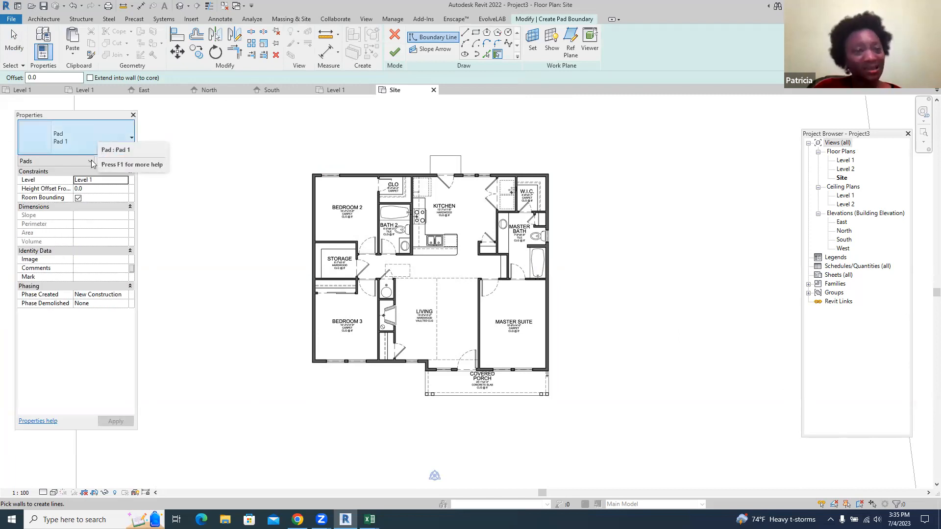
left_click(116, 161)
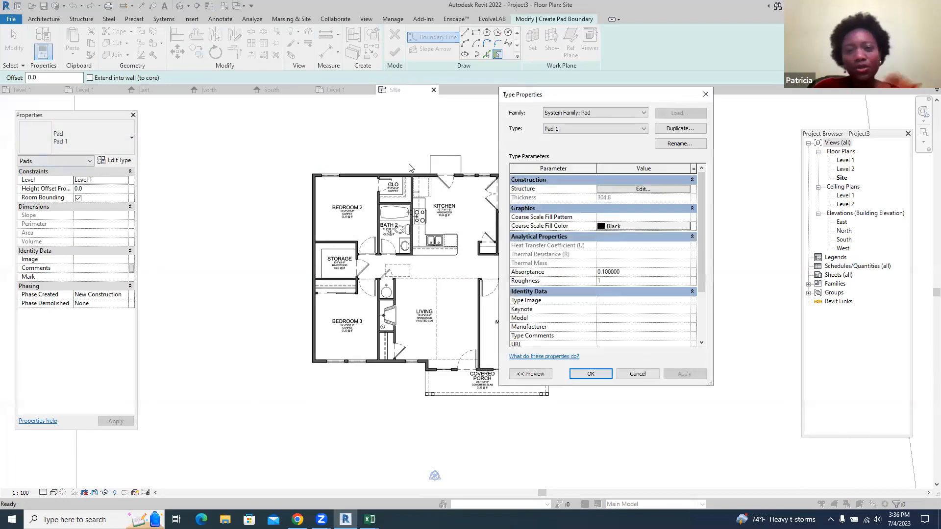
left_click(684, 128)
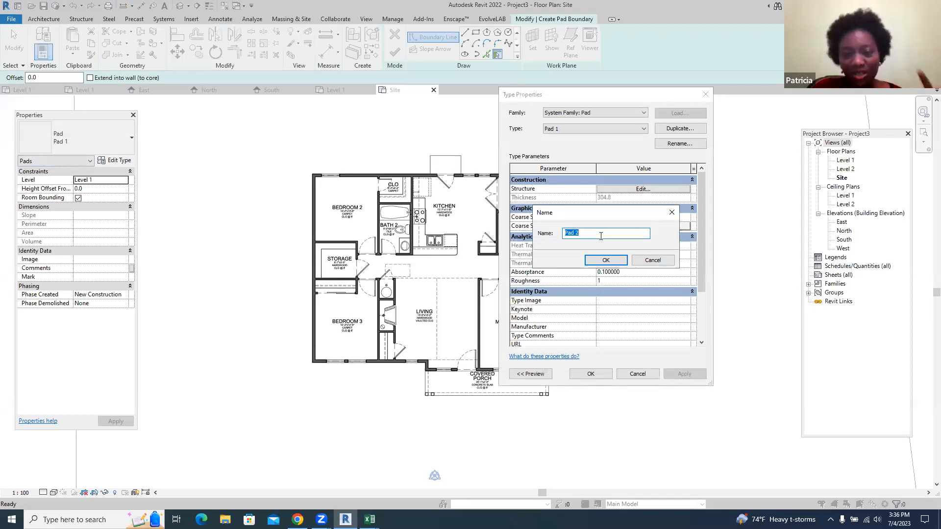
left_click(599, 260)
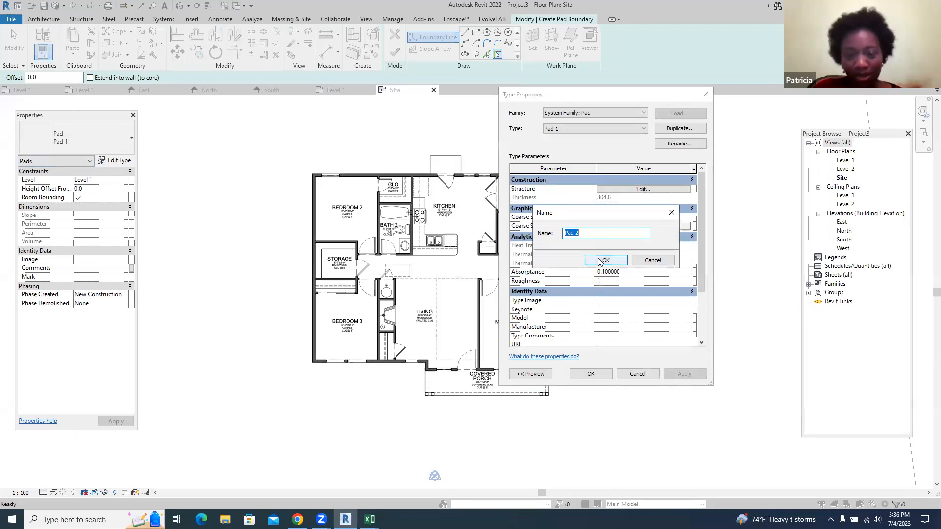
- Open the Pad 2 type's layer assembly and the Structure layer's thickness for editing
left_click(639, 190)
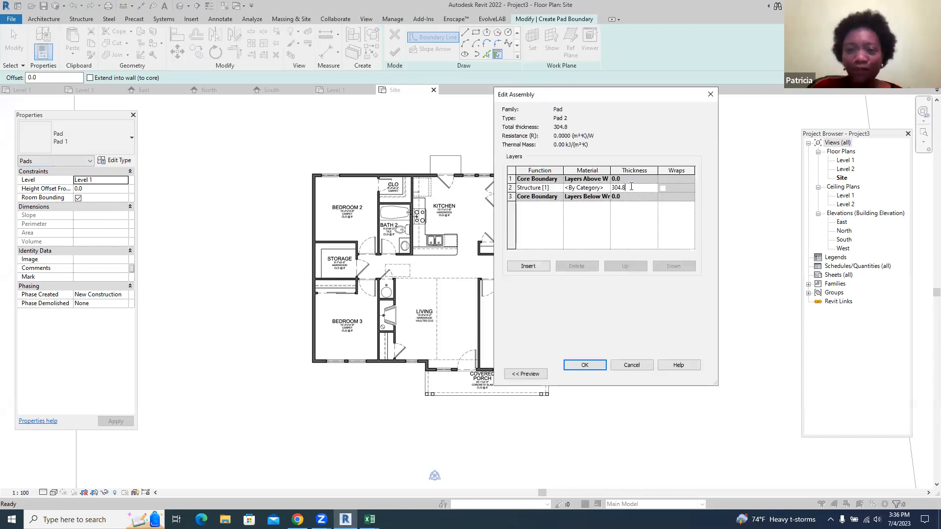
left_click_drag(631, 187, 609, 187)
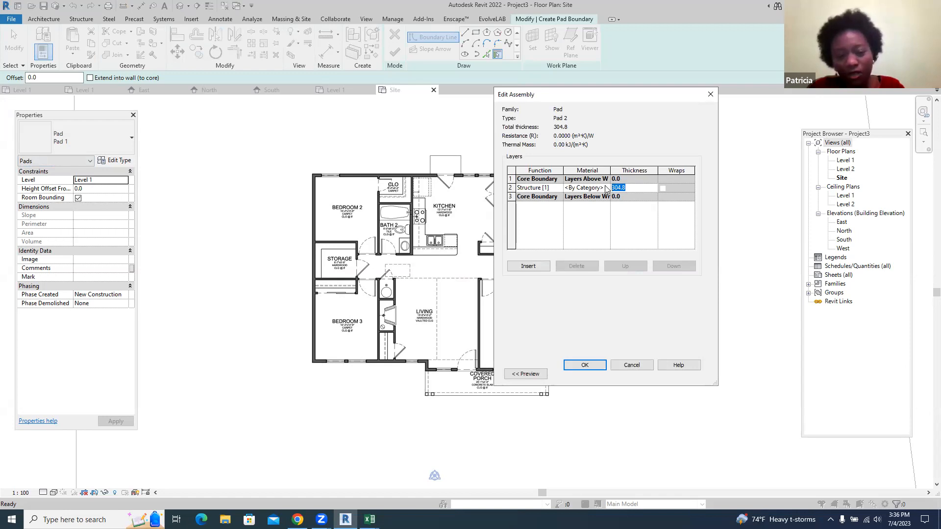
- Make the Pad 2 structure layer 600 mm thick, assign the cast-in-place concrete material, and accept the type changes
type("600")
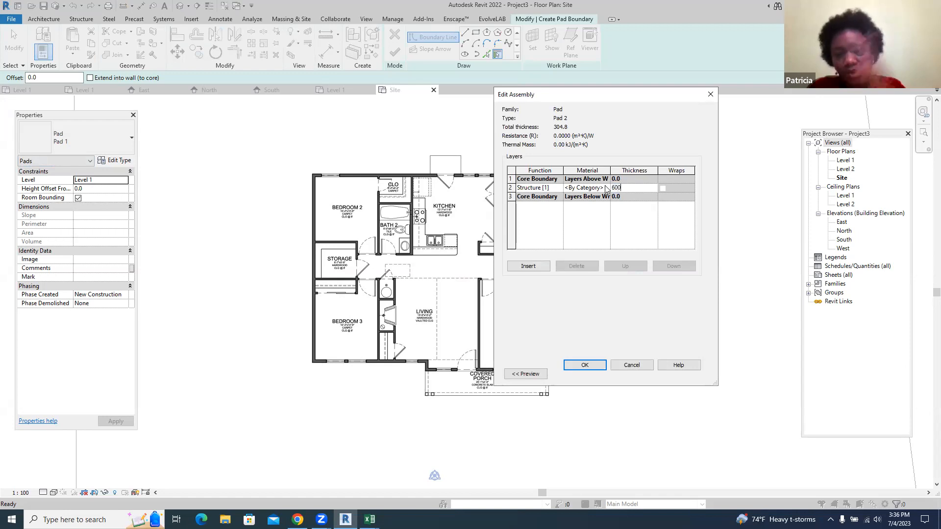
left_click(605, 191)
left_click(606, 189)
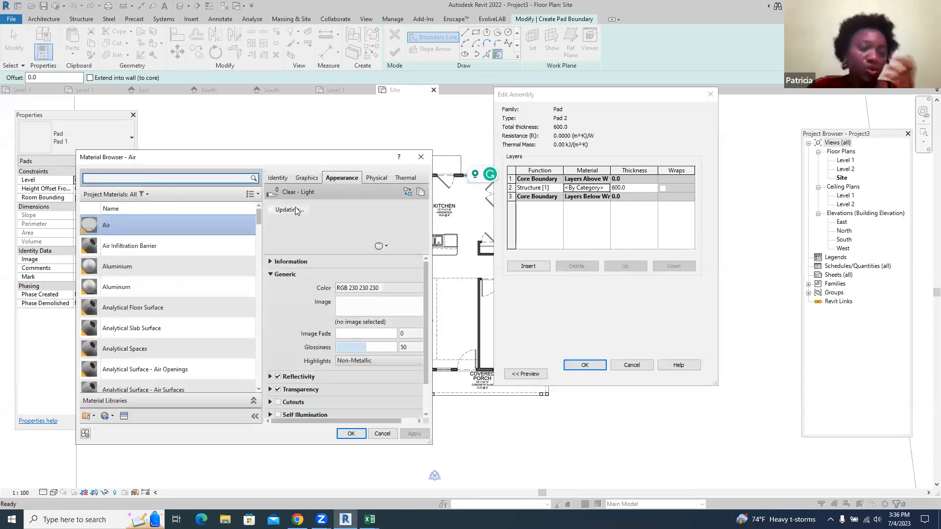
scroll(154, 322, "down", 8)
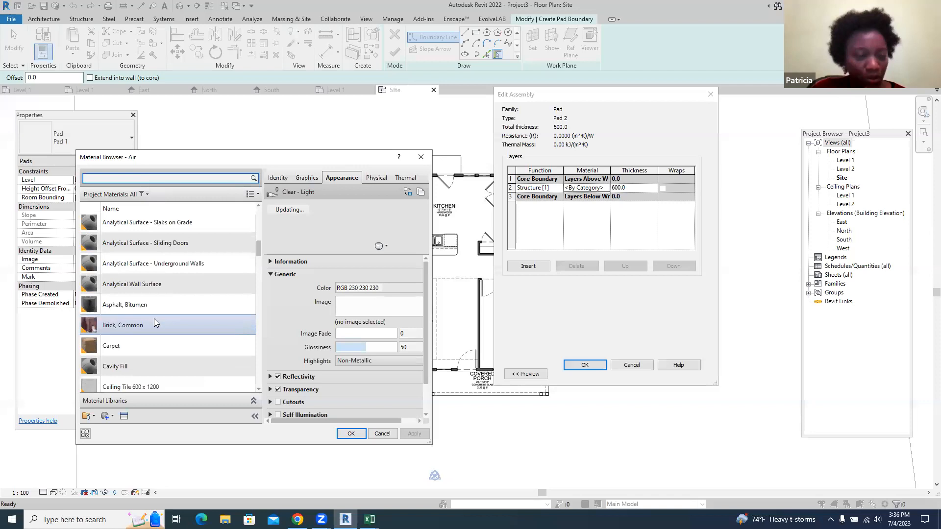
left_click(155, 335)
left_click(351, 434)
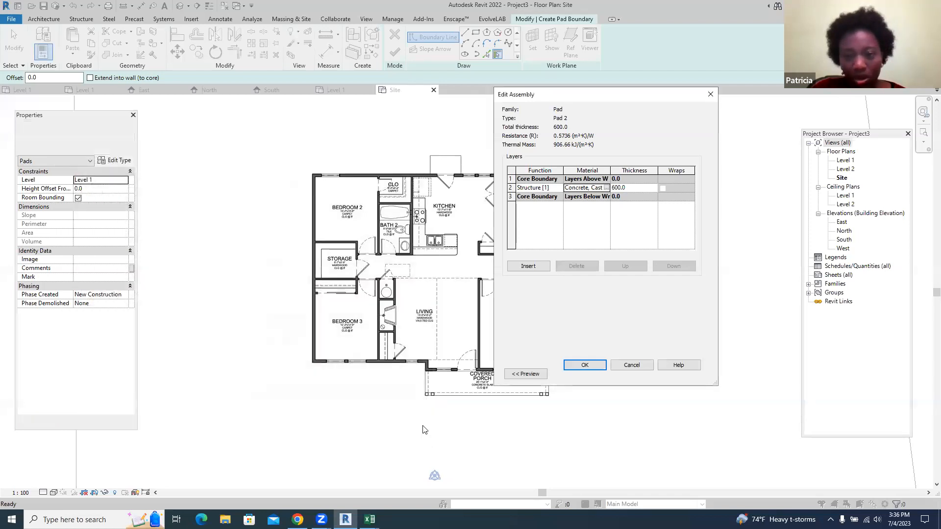
left_click(582, 365)
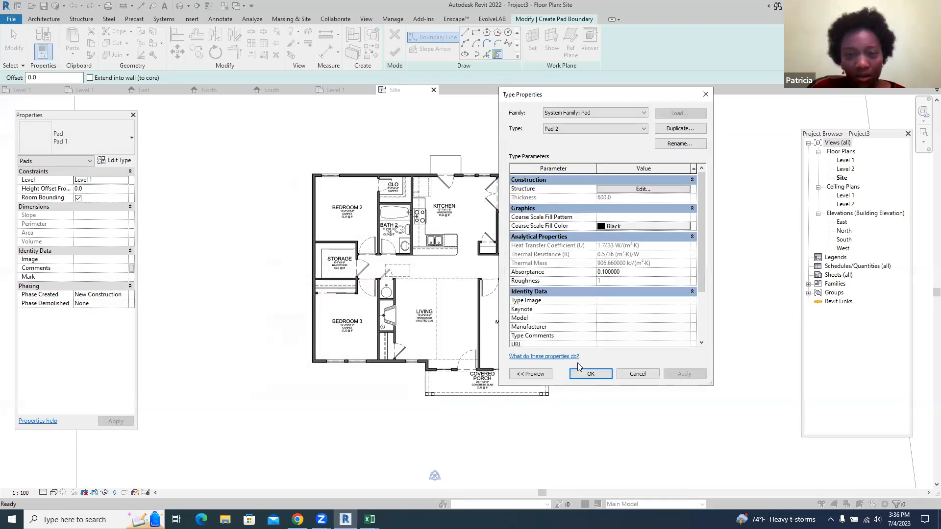
left_click(583, 374)
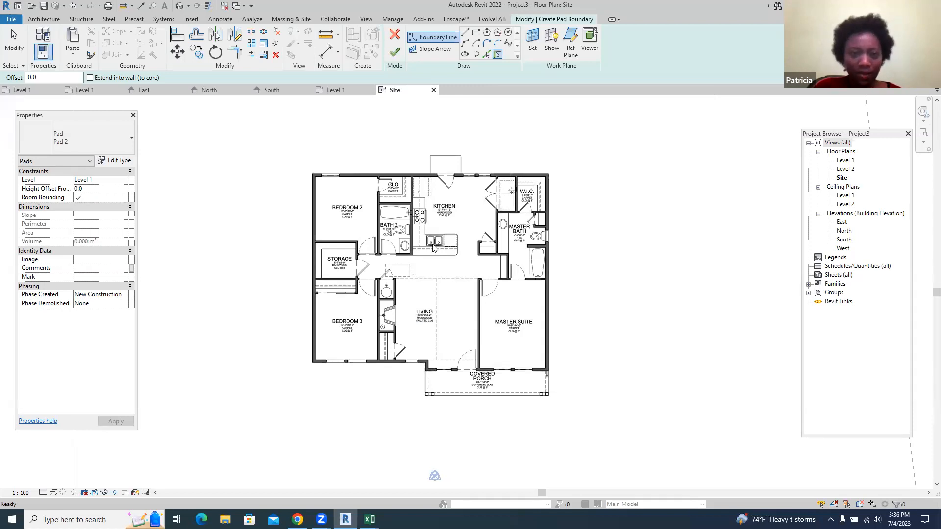
- Sketch the pad's straight boundary line along the outer north wall, from Bedroom 2's corner to the W.I.C. corner
left_click(466, 34)
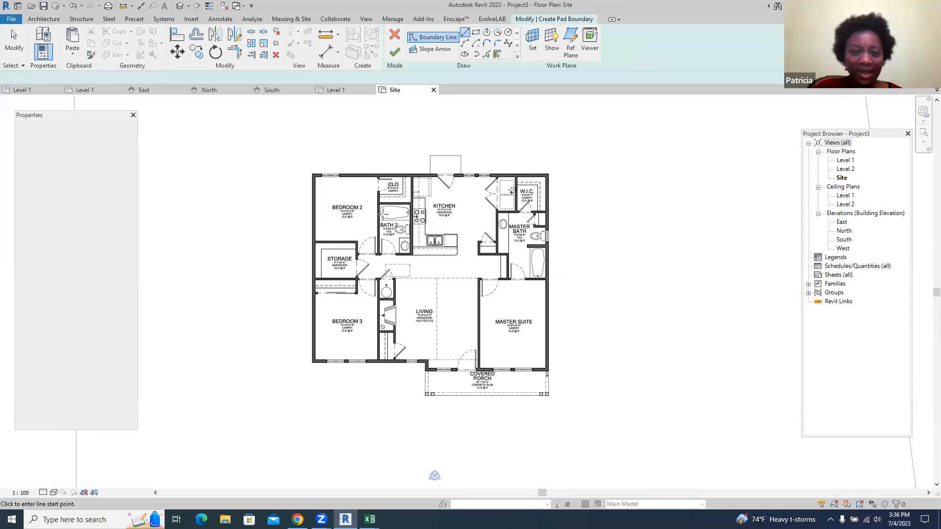
scroll(300, 178, "up", 5)
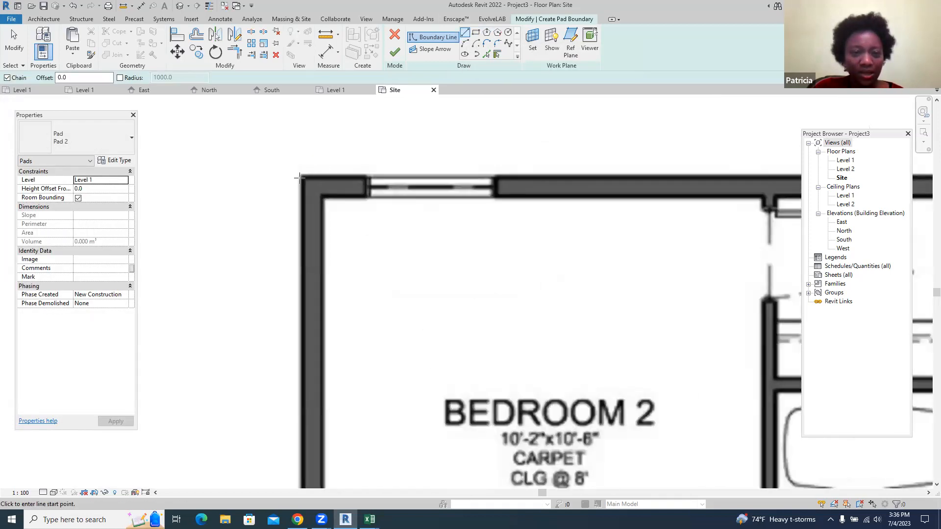
left_click(300, 175)
scroll(240, 162, "down", 5)
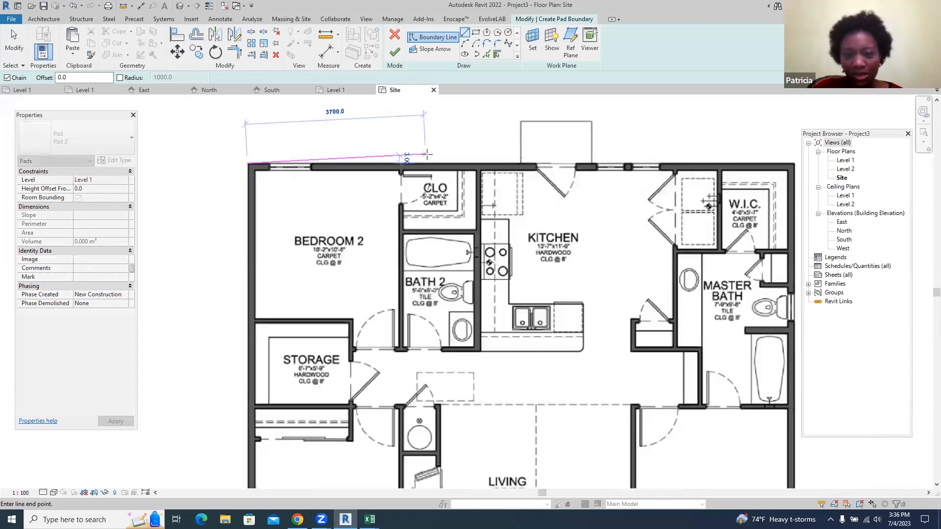
scroll(487, 147, "up", 5)
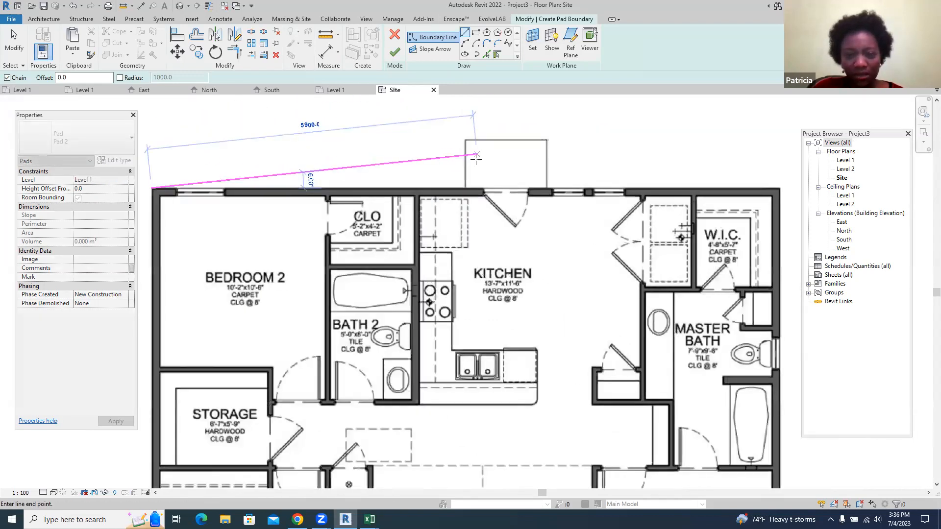
scroll(448, 184, "down", 5)
scroll(567, 184, "up", 5)
left_click(567, 184)
scroll(602, 157, "down", 5)
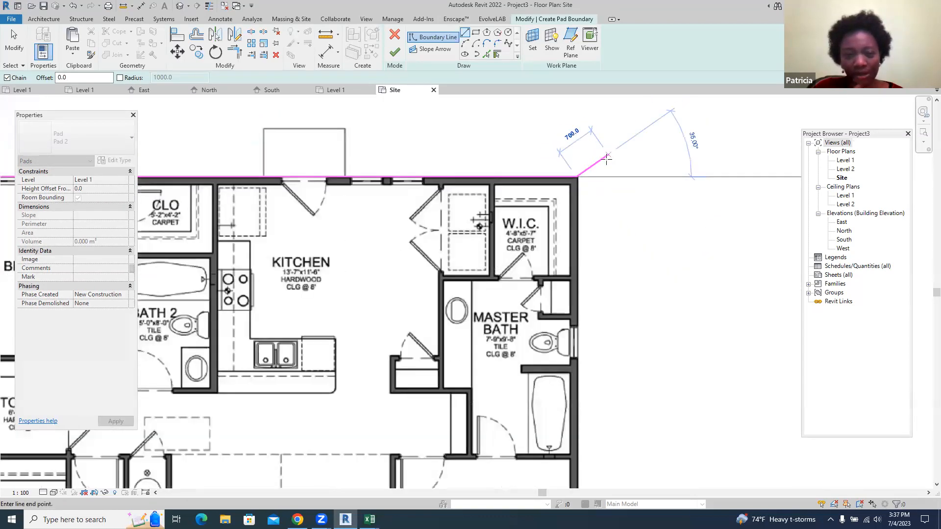
- Continue the pad boundary about 9400 mm down the east wall to the Master Suite's southeast corner, and end the line
scroll(593, 371, "up", 5)
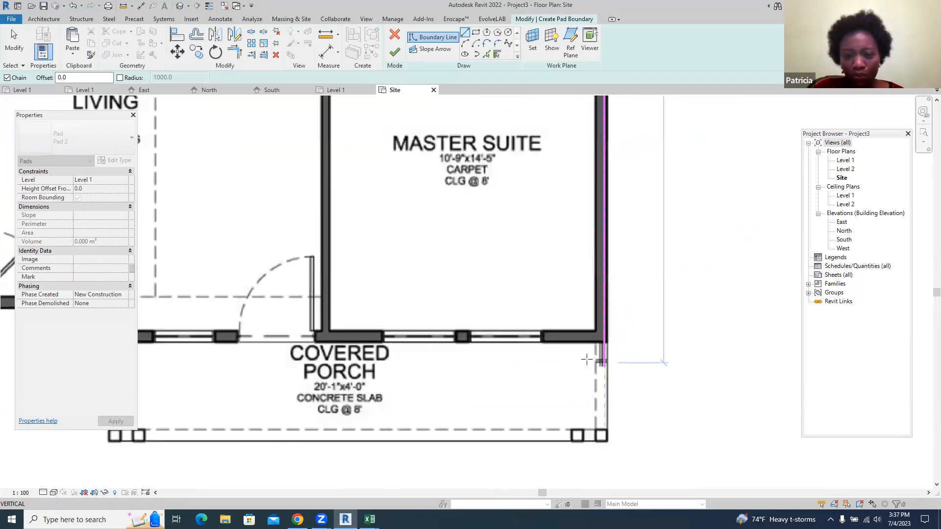
left_click(603, 336)
key("Escape")
key("Escape")
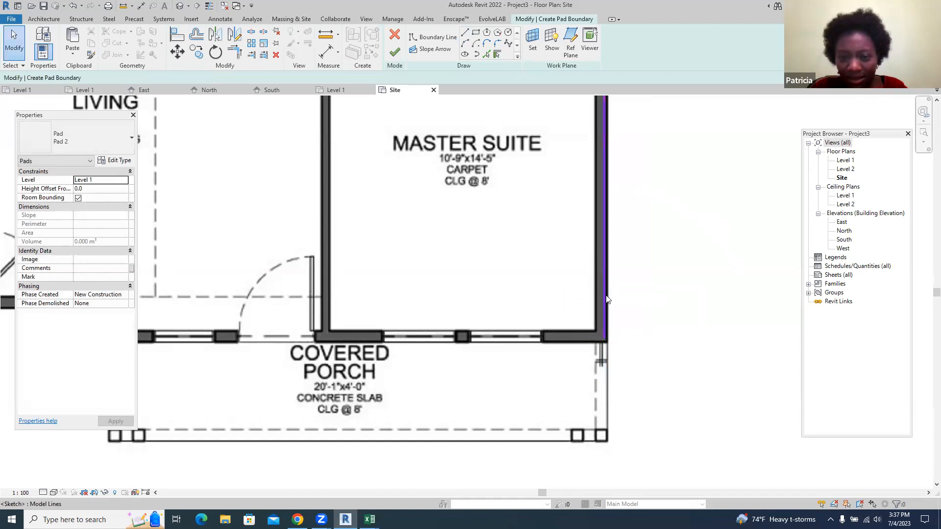
- Nudge the east boundary line slightly outward to align it with the outer face of the Master Suite wall
left_click(605, 299)
key("Right")
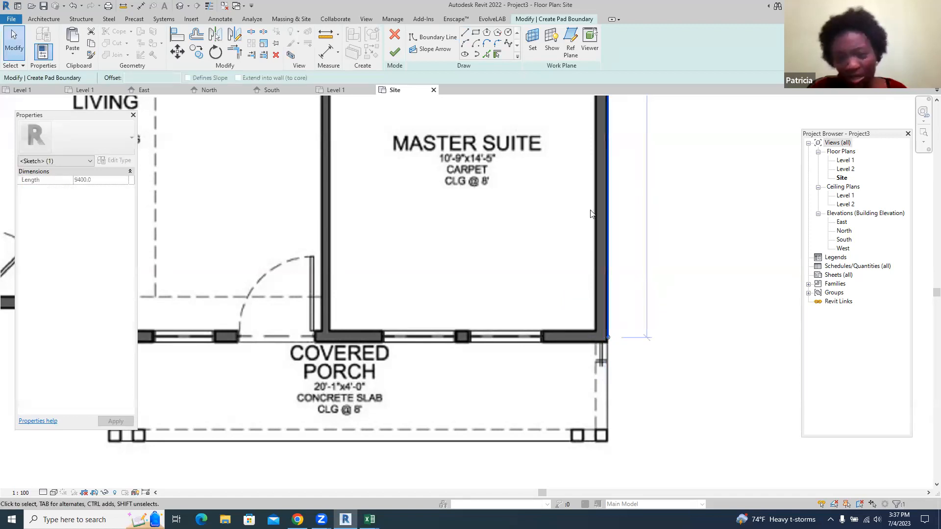
scroll(616, 340, "up", 2)
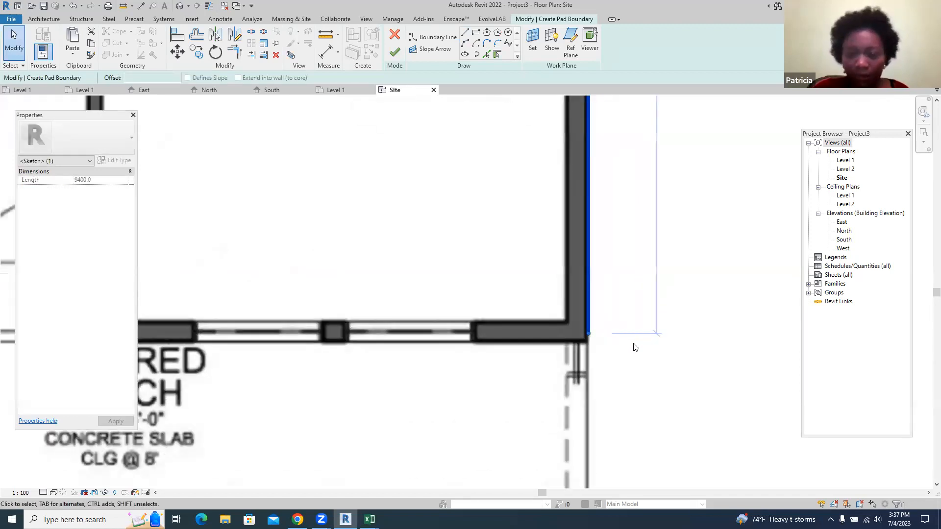
right_click(590, 327)
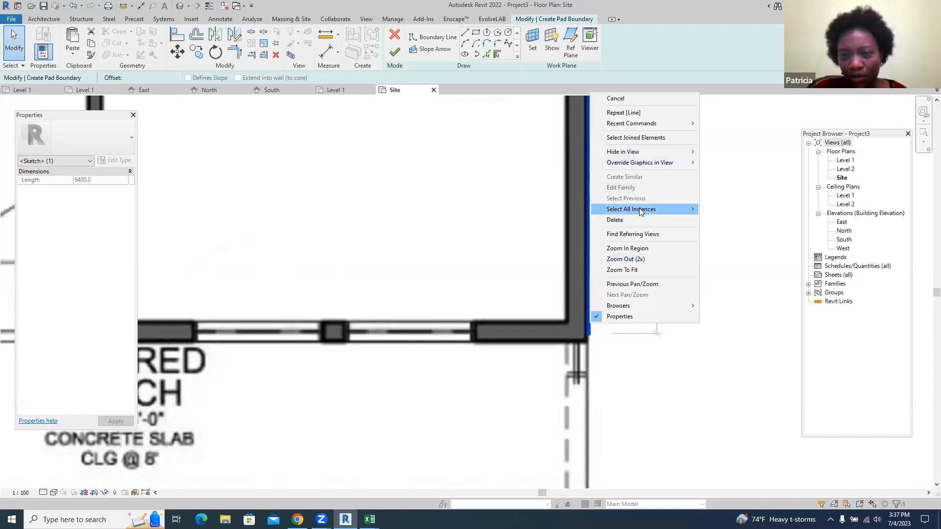
key("Escape")
- Sketch boundary lines along the Master Suite and Living south wall and up the short jog beside the covered porch
left_click(465, 33)
left_click(588, 342)
scroll(700, 349, "down", 5)
scroll(384, 333, "up", 5)
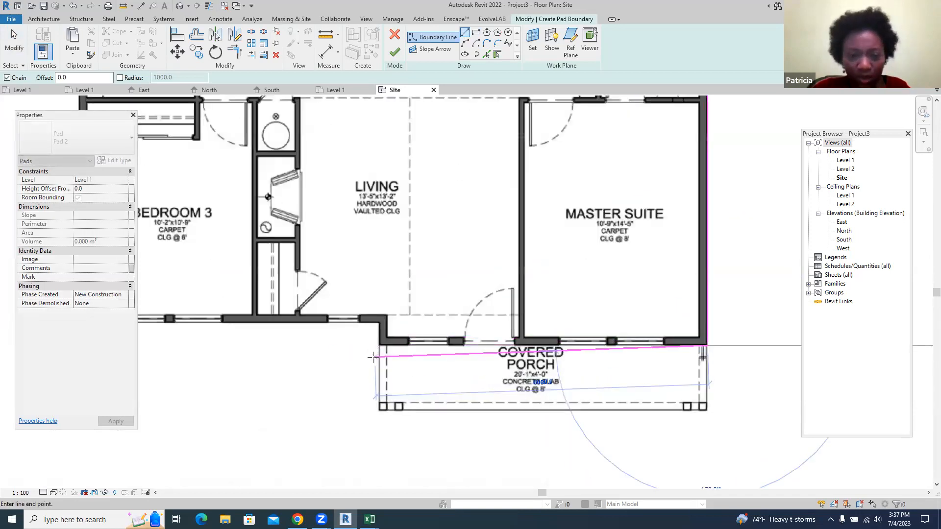
left_click(384, 333)
left_click(388, 281)
- Trace the pad boundary along Bedroom 3's south wall and about 9060 mm up the west wall to close the outline
scroll(637, 360, "down", 3)
scroll(227, 322, "up", 3)
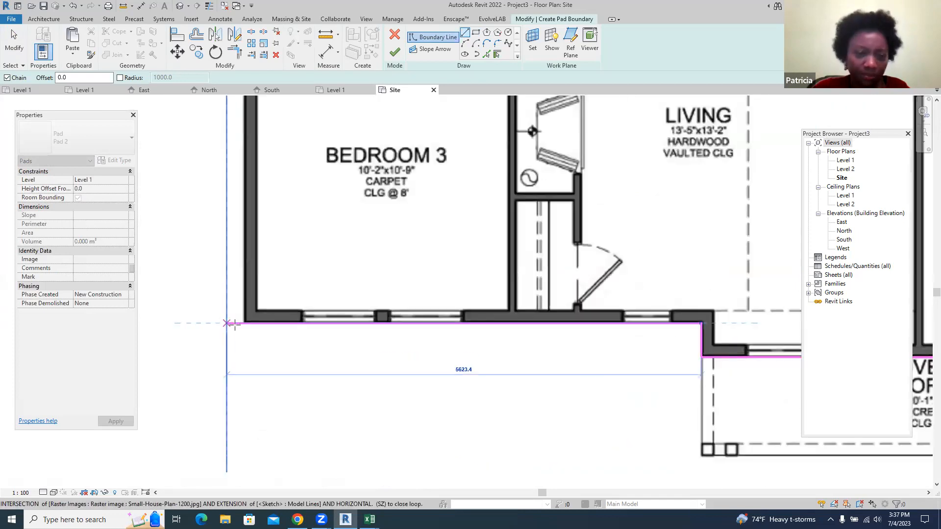
left_click(245, 325)
scroll(241, 387, "down", 3)
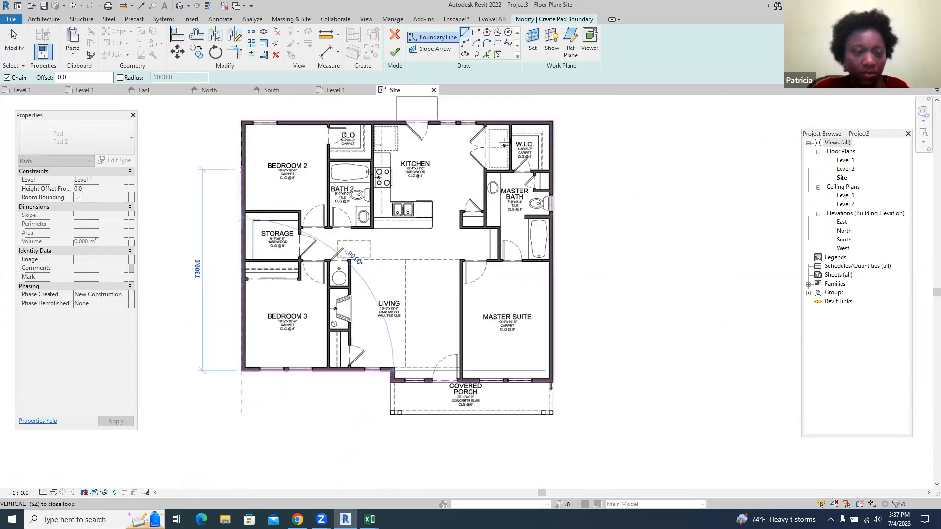
left_click(238, 101)
scroll(235, 106, "up", 3)
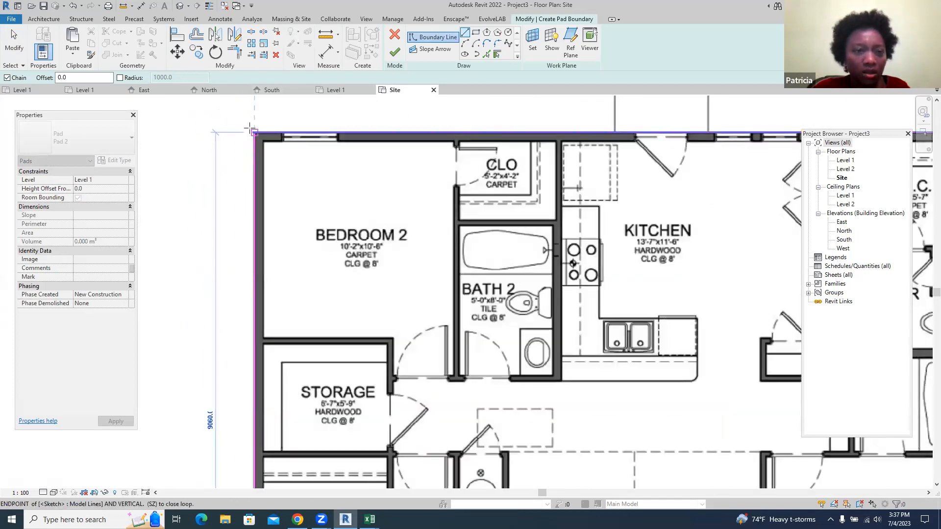
- Trim the south and east boundary lines to a corner at the Master Suite's southeast corner, and finish the pad sketch
scroll(223, 115, "down", 3)
scroll(543, 405, "up", 5)
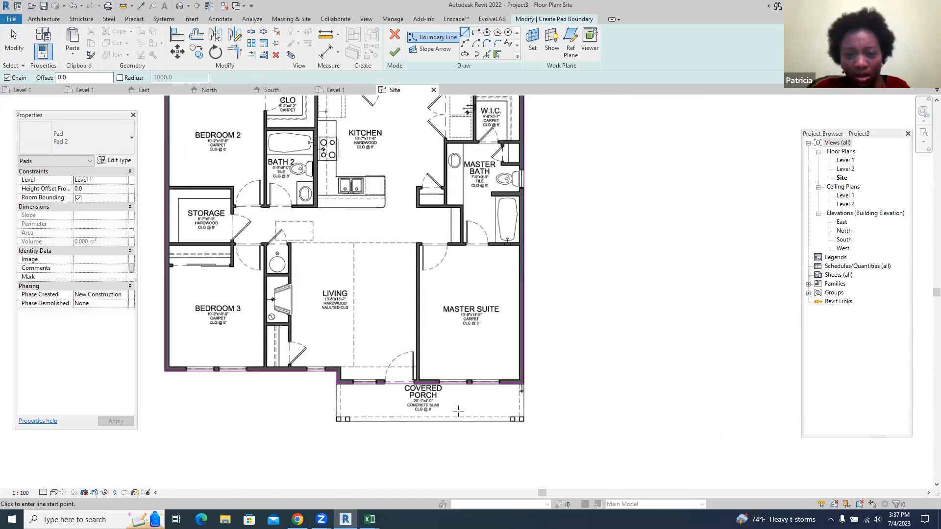
scroll(539, 392, "up", 3)
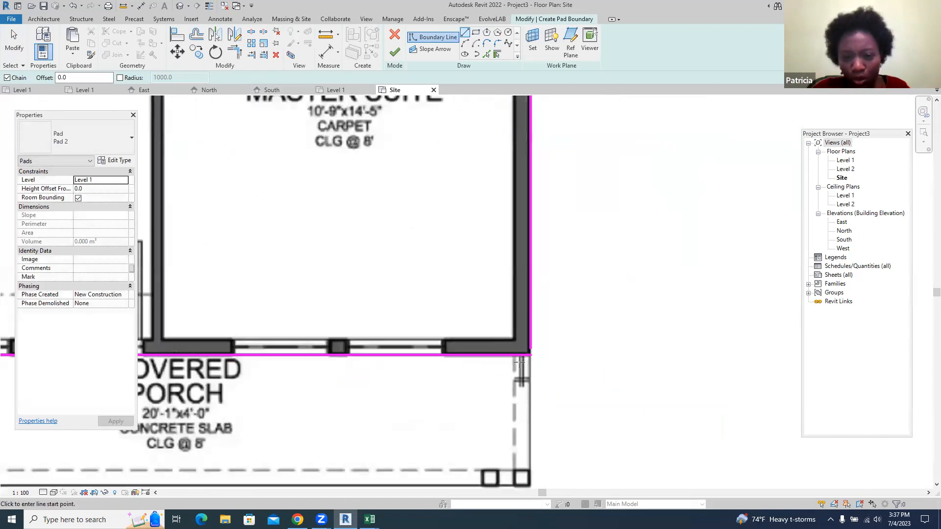
left_click(235, 54)
left_click(489, 353)
left_click(525, 325)
scroll(594, 284, "down", 5)
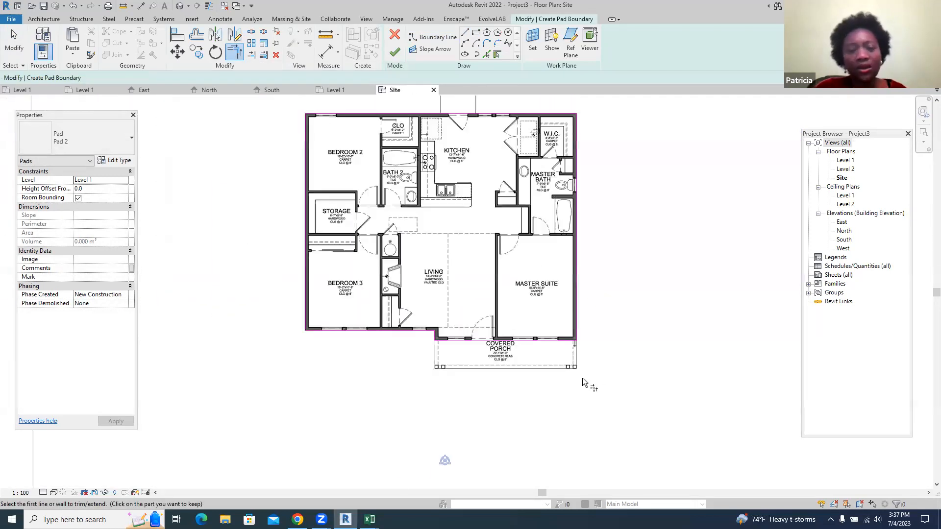
scroll(582, 378, "down", 1)
left_click(394, 51)
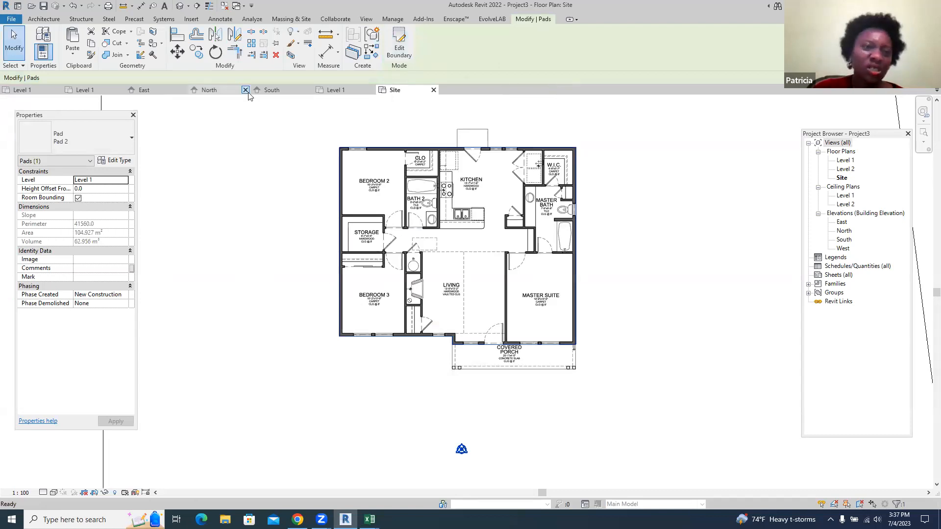
- Open the default 3D view and switch its visual style to show the terrain and pad shaded
left_click(180, 7)
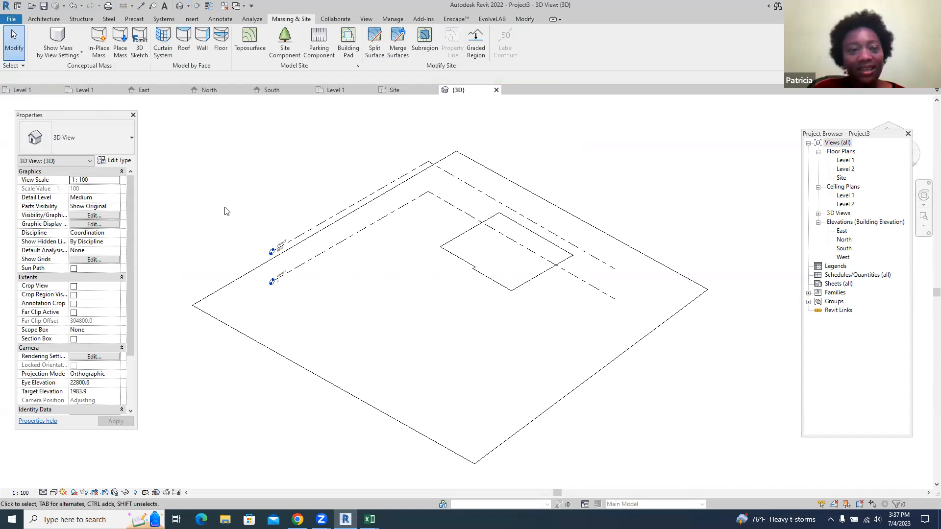
left_click(54, 493)
left_click(69, 465)
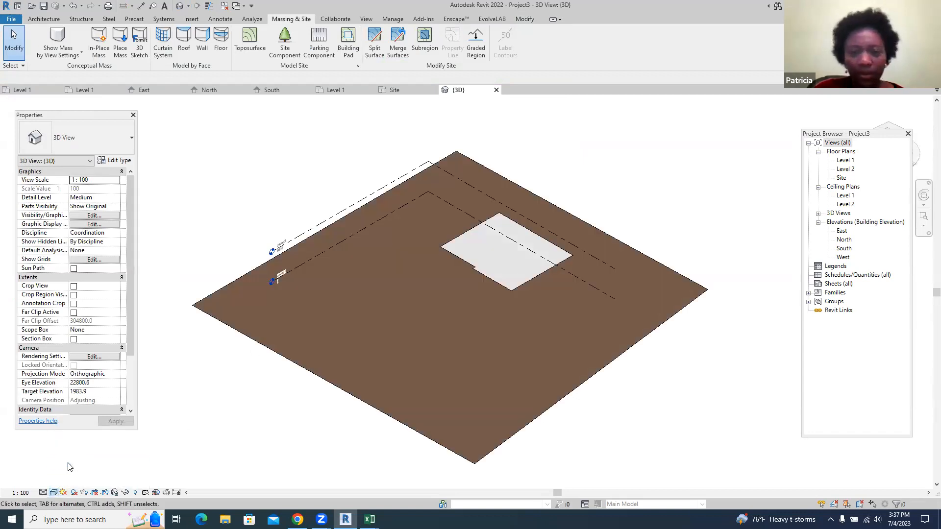
scroll(533, 361, "up", 5)
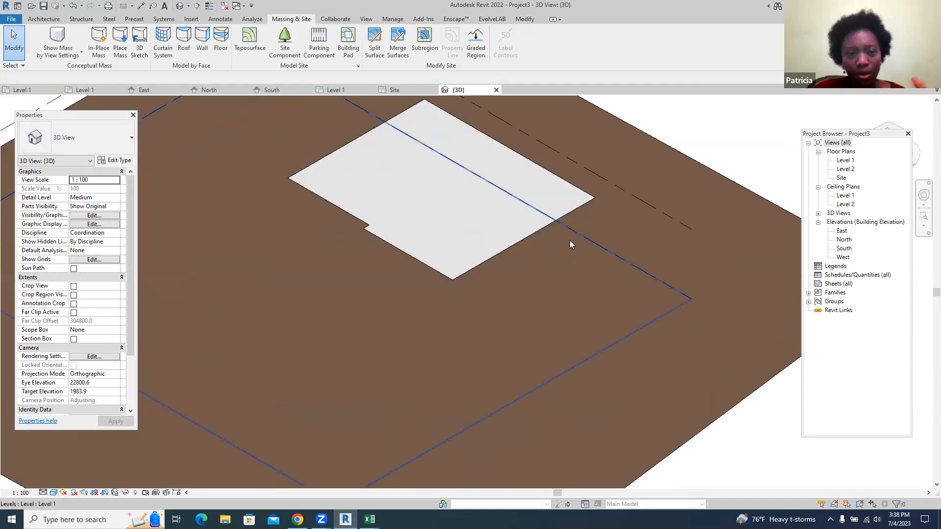
- Set the building pad's height offset from Level 1 to 600 mm and deselect it
left_click(520, 242)
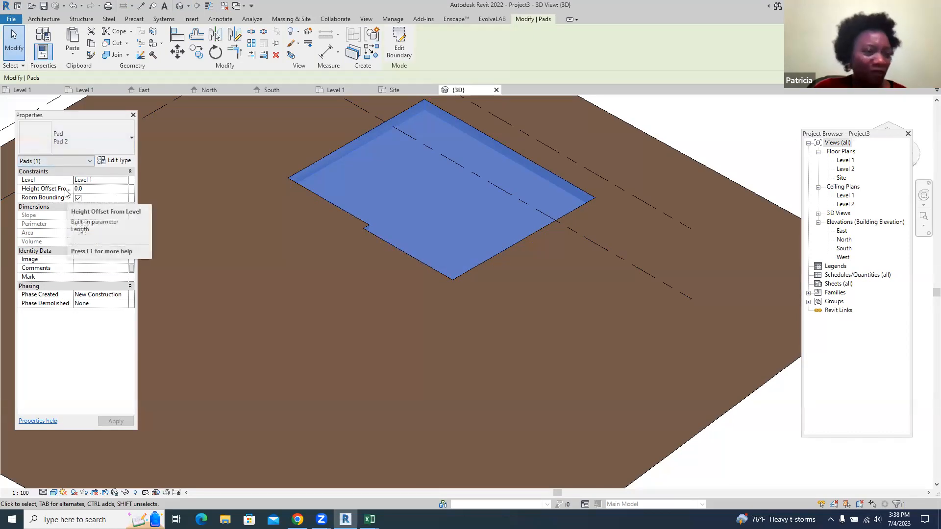
left_click(84, 189)
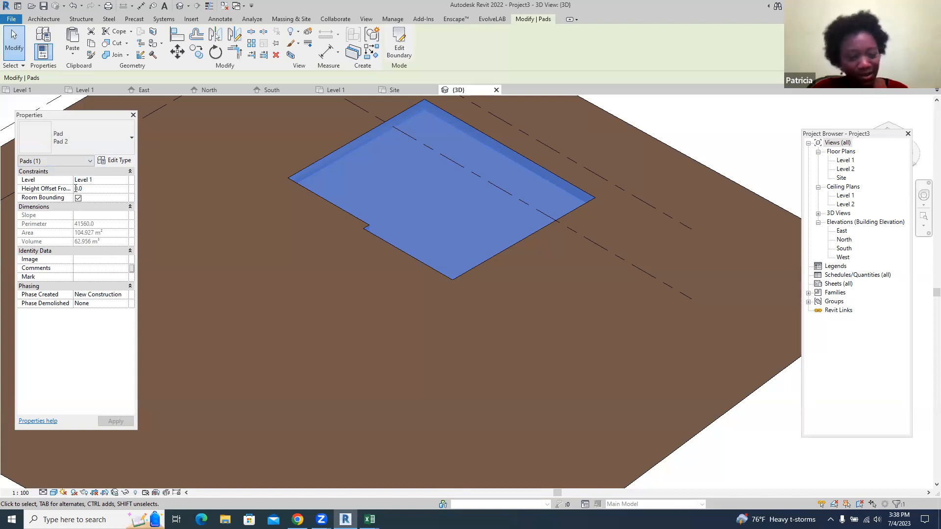
type("1")
key("Return")
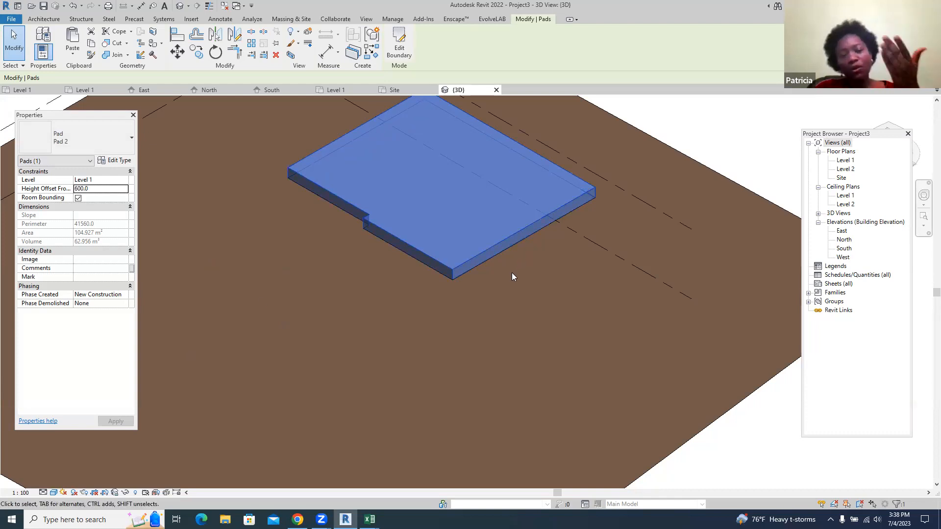
scroll(511, 273, "down", 3)
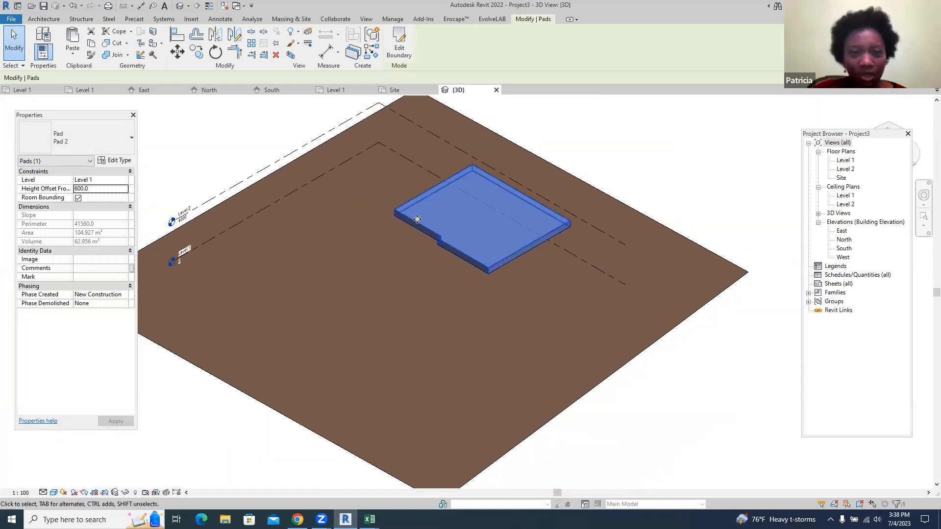
left_click(669, 175)
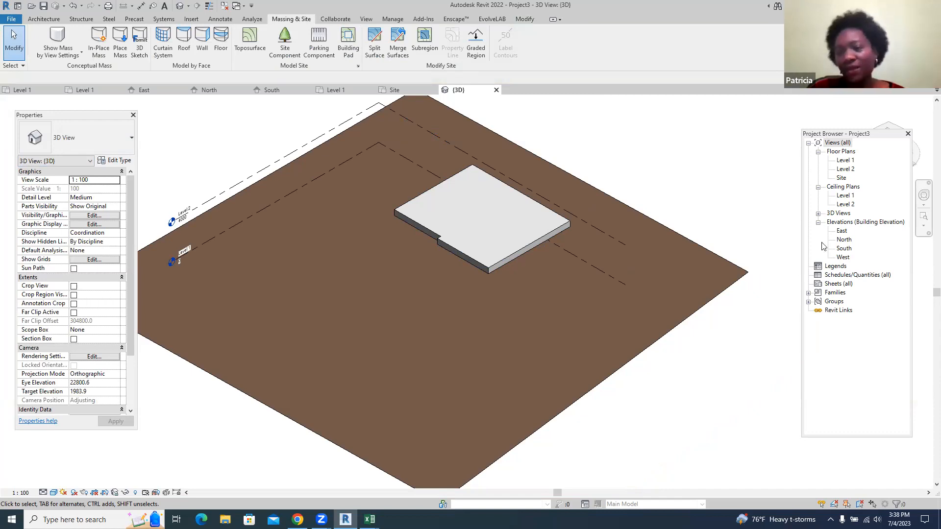
- Switch back to the Site plan, and open the Level 1 floor plan to view the pad over the house image
left_click(842, 178)
left_click(404, 91)
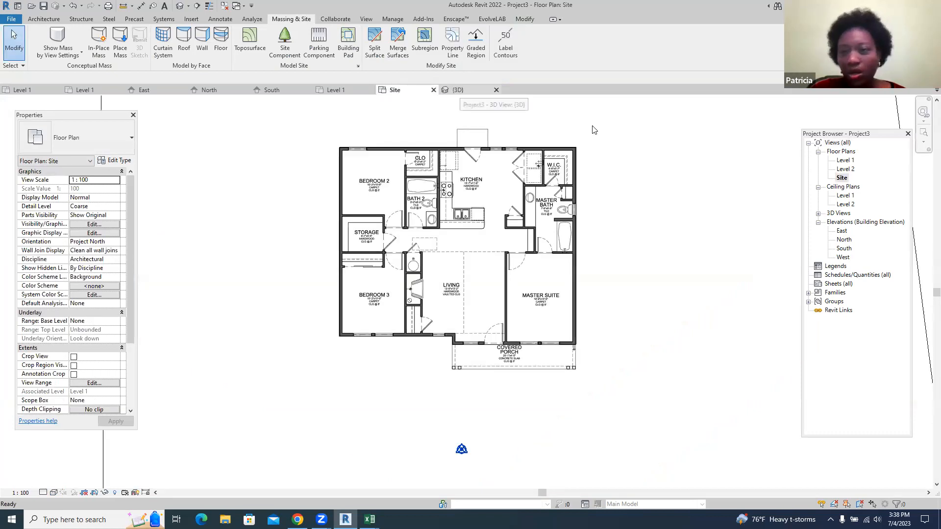
double_click(852, 162)
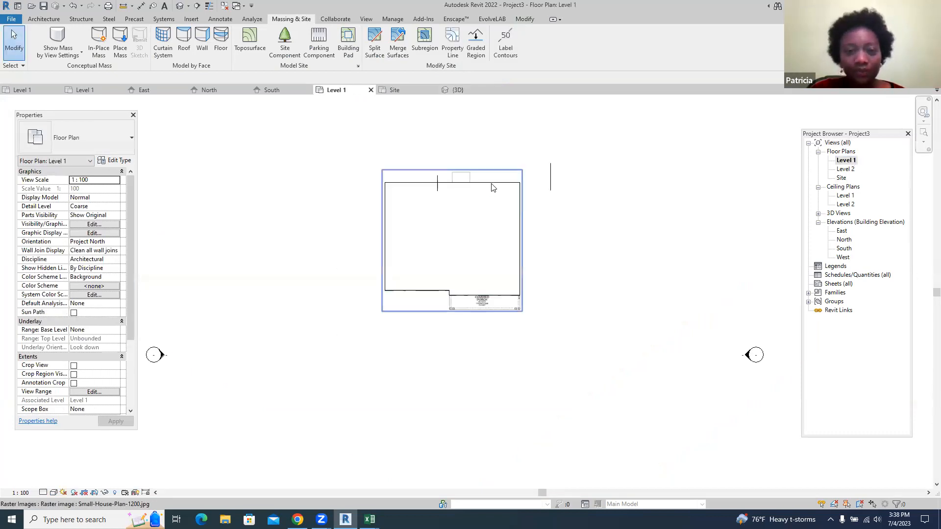
scroll(483, 203, "up", 1)
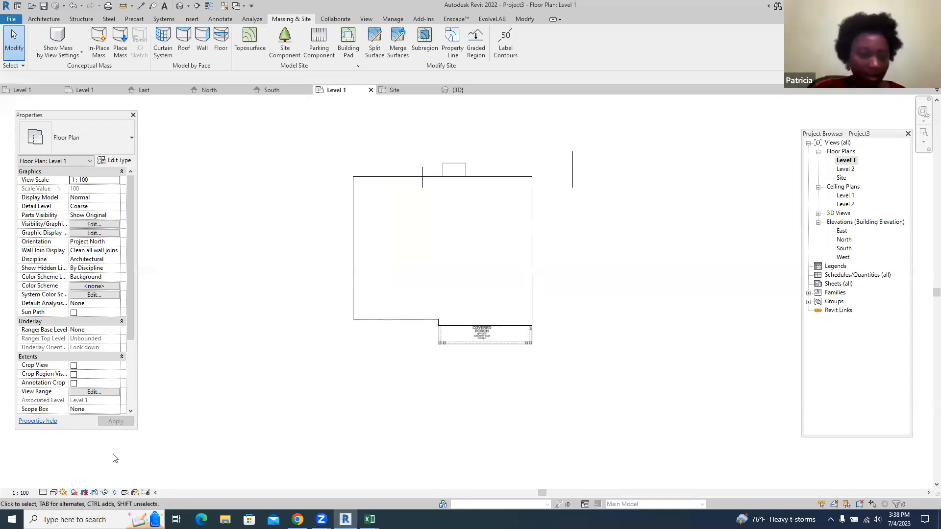
- Set the Level 1 floor plan's visual style to Wireframe to reveal the house image, and open the East elevation
left_click(63, 493)
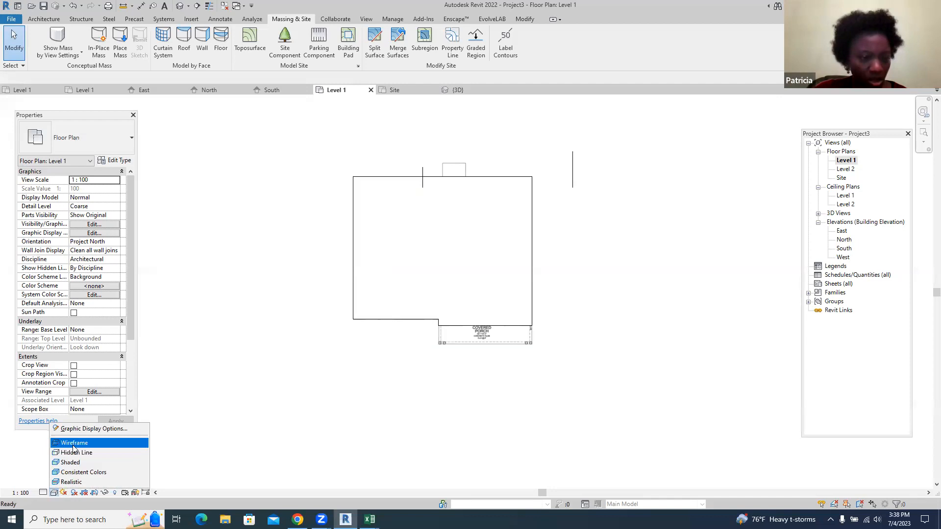
left_click(128, 441)
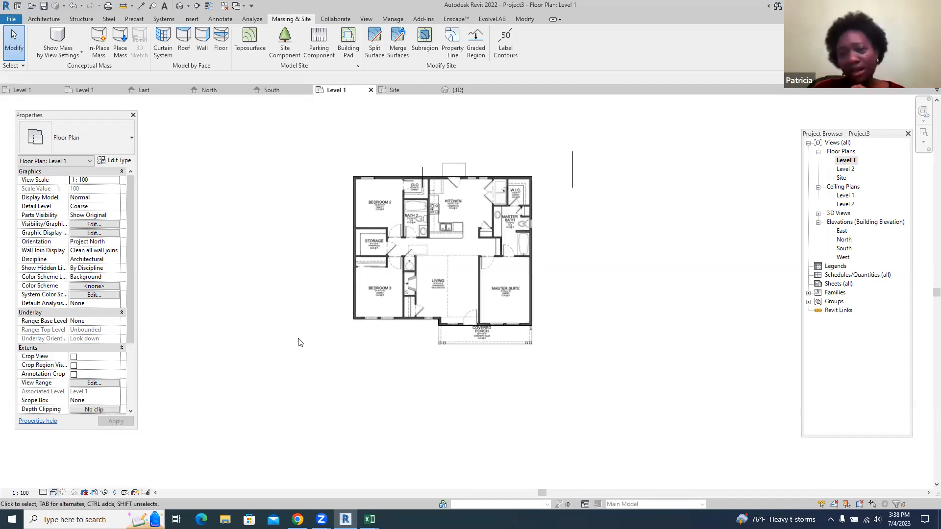
double_click(842, 231)
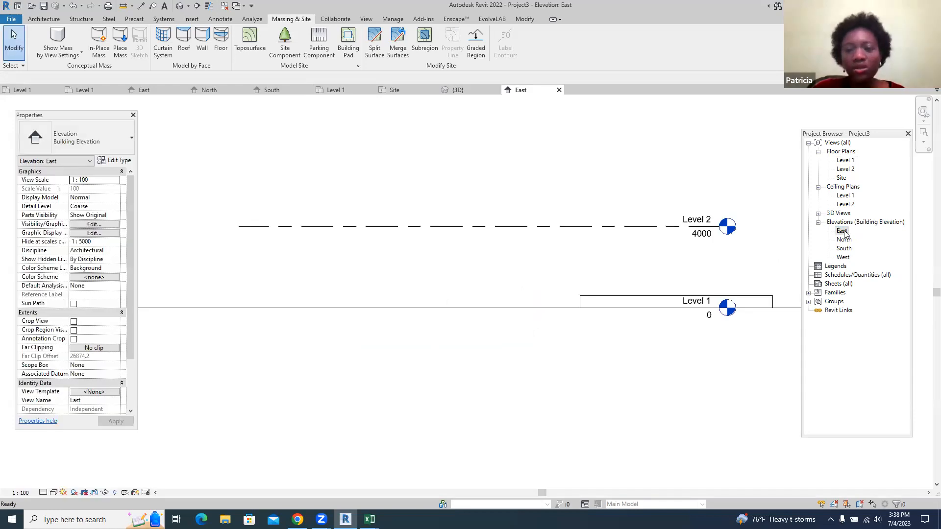
scroll(509, 275, "down", 3)
scroll(696, 252, "up", 2)
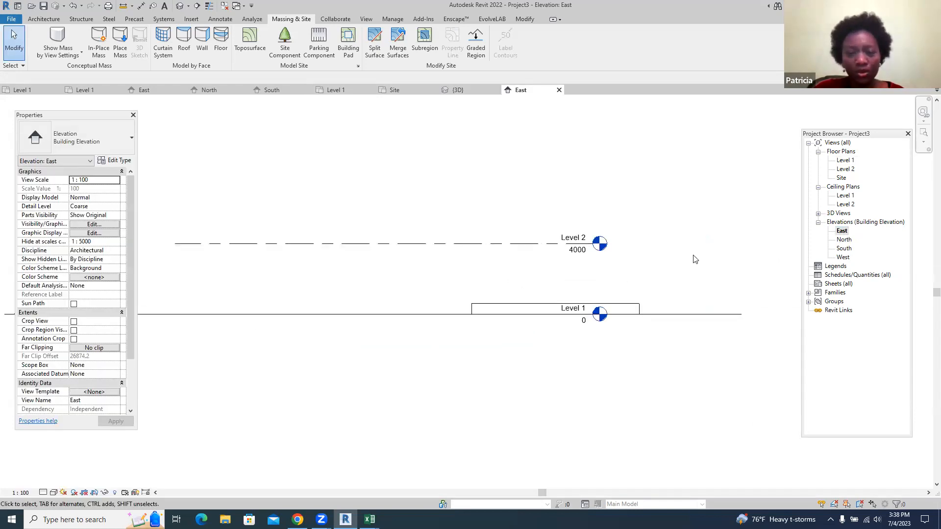
- Select all levels in the entire project and move them horizontally so their heads sit clear of the building pad
right_click(511, 252)
mouse_move(576, 395)
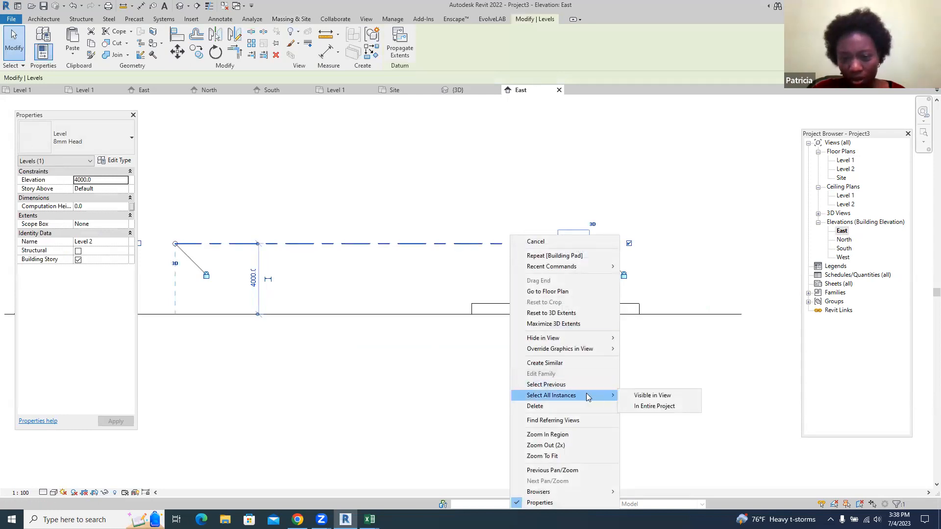
left_click(637, 406)
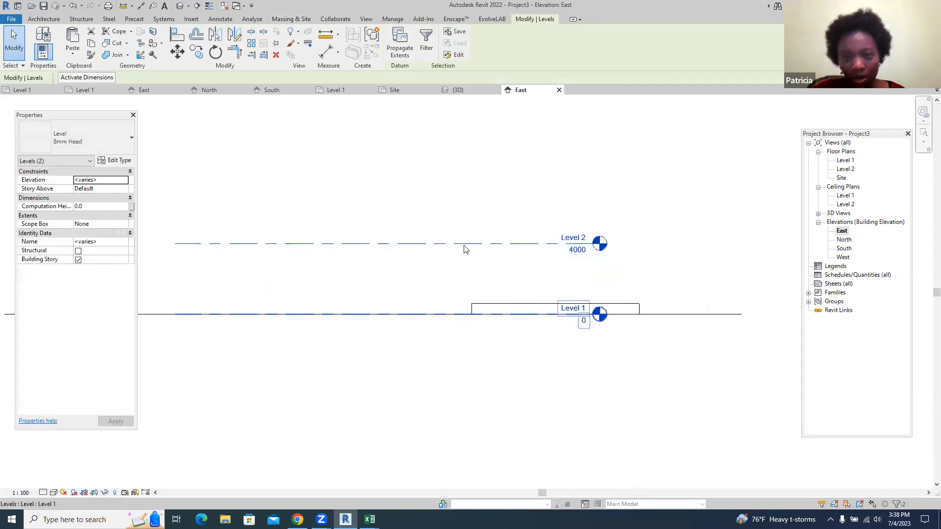
left_click(177, 51)
left_click(461, 321)
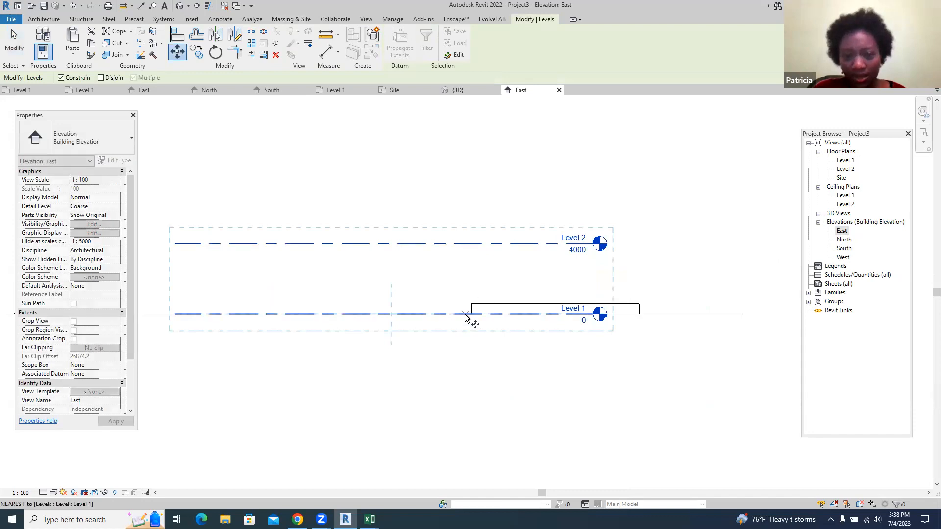
left_click(625, 321)
scroll(427, 293, "down", 2)
scroll(603, 295, "up", 4)
left_click(570, 375)
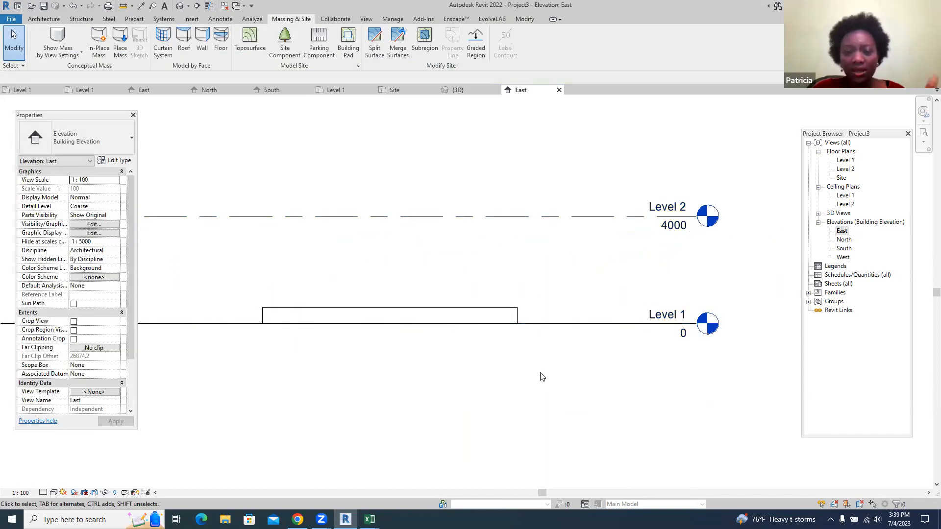
- Rename Level 1 to "Ground level", including its corresponding views, and deselect it
left_click(662, 316)
left_click(662, 315)
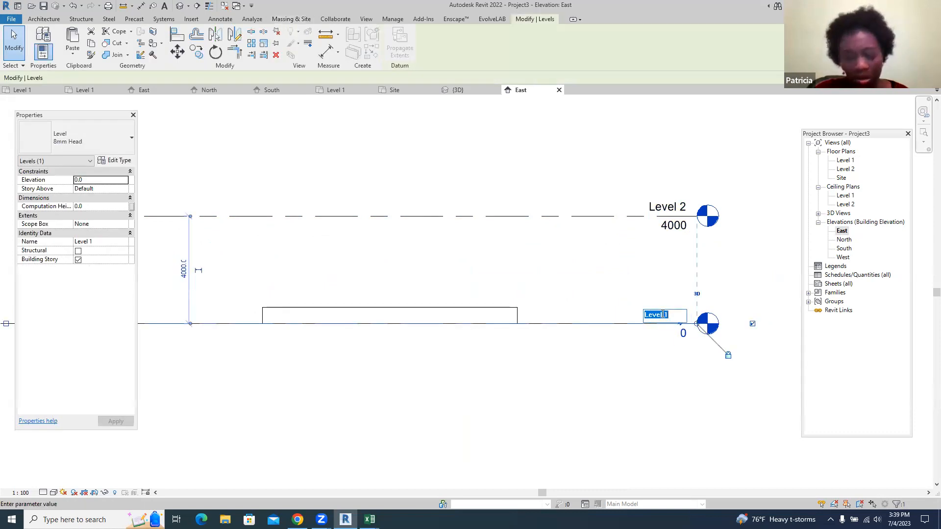
type("Ground l")
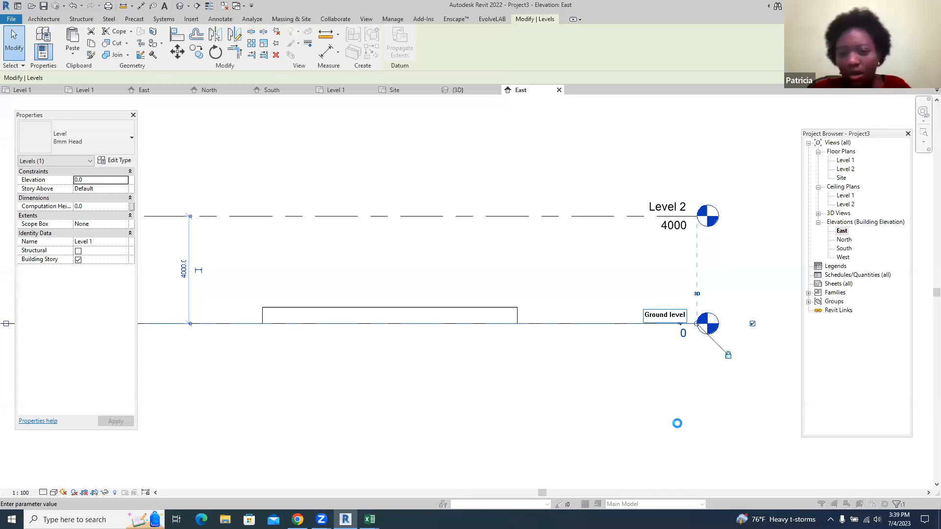
left_click(678, 424)
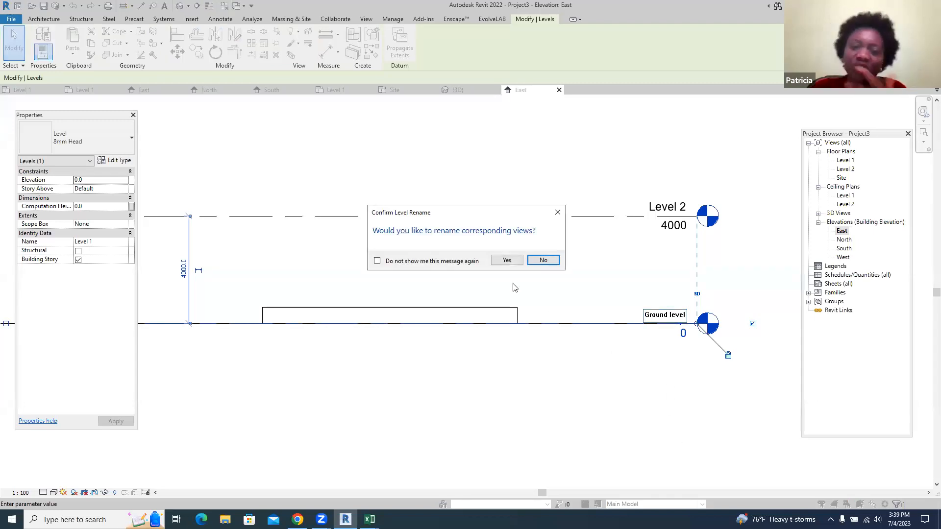
left_click(508, 260)
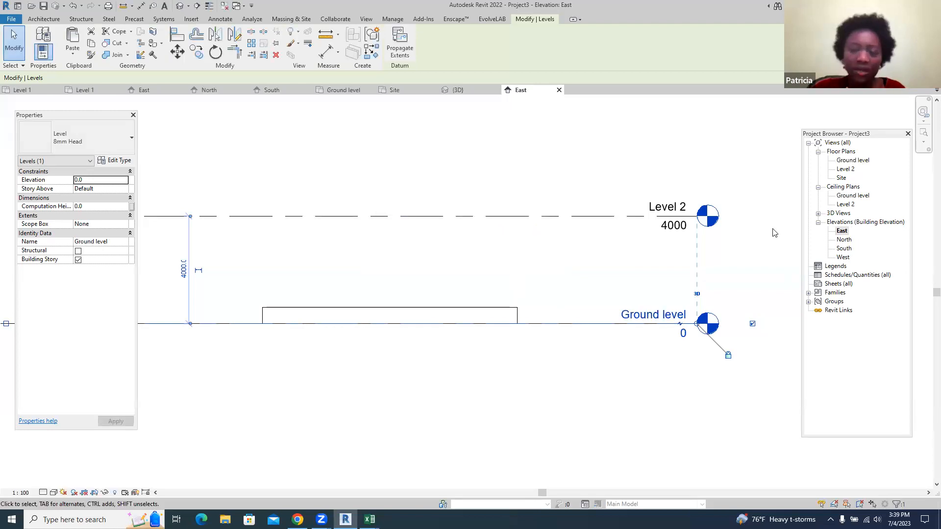
left_click(578, 401)
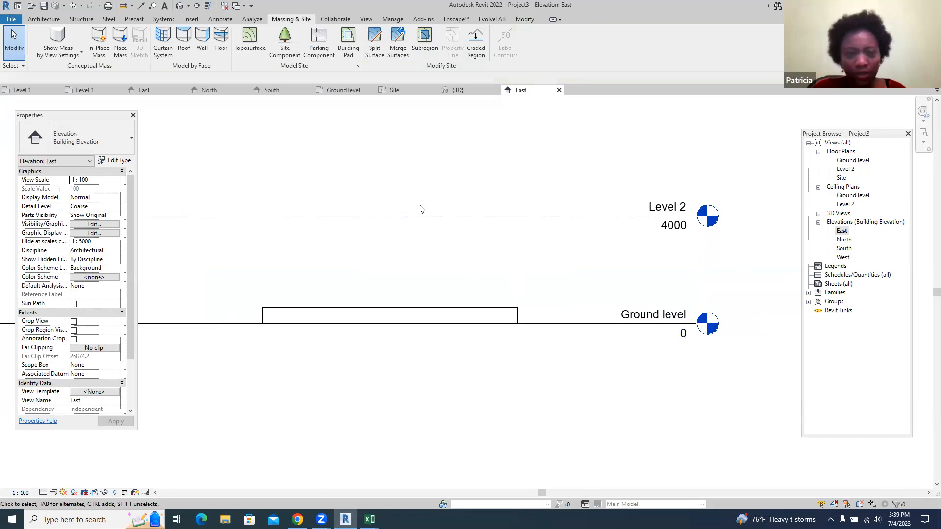
left_click(48, 20)
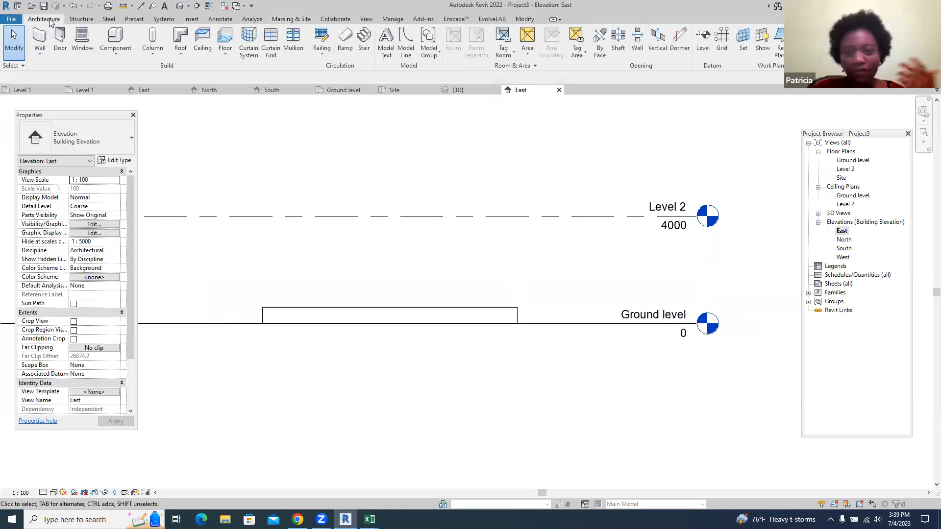
left_click(703, 39)
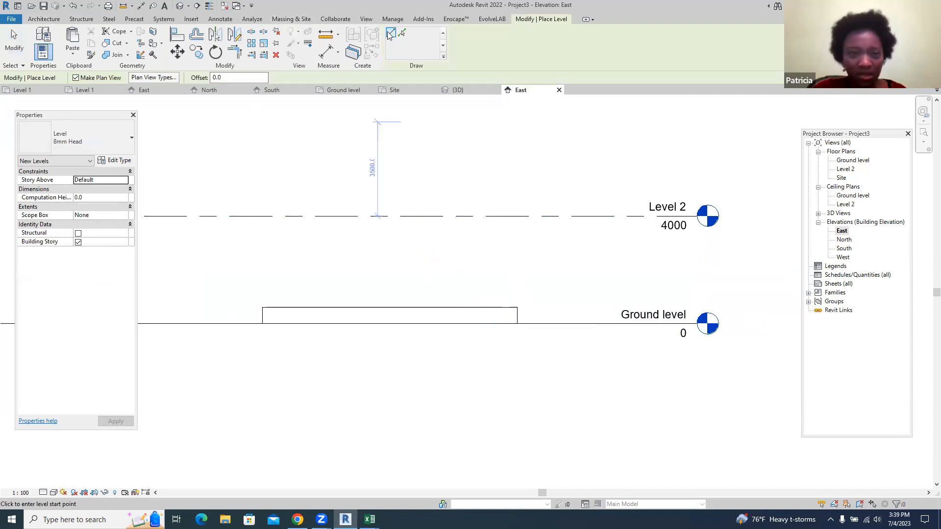
scroll(525, 314, "up", 2)
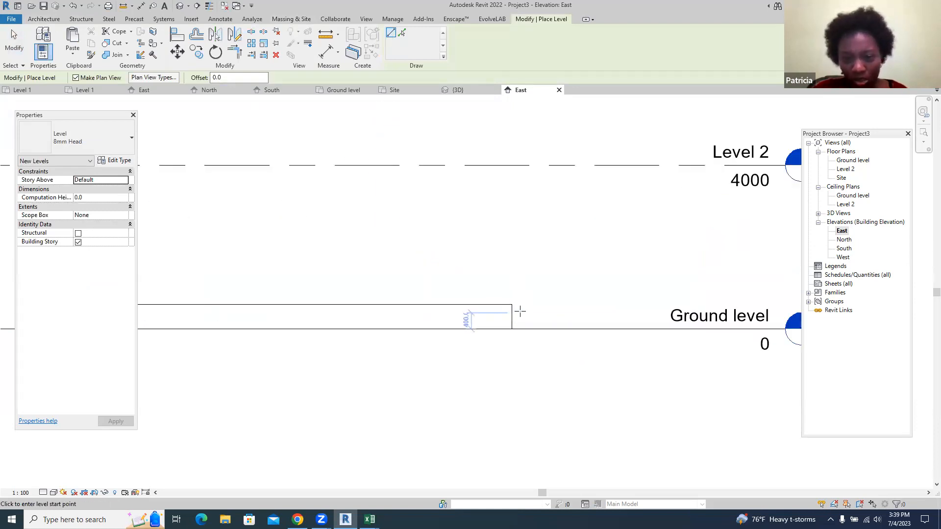
key("Escape")
key("Escape")
scroll(512, 308, "down", 2)
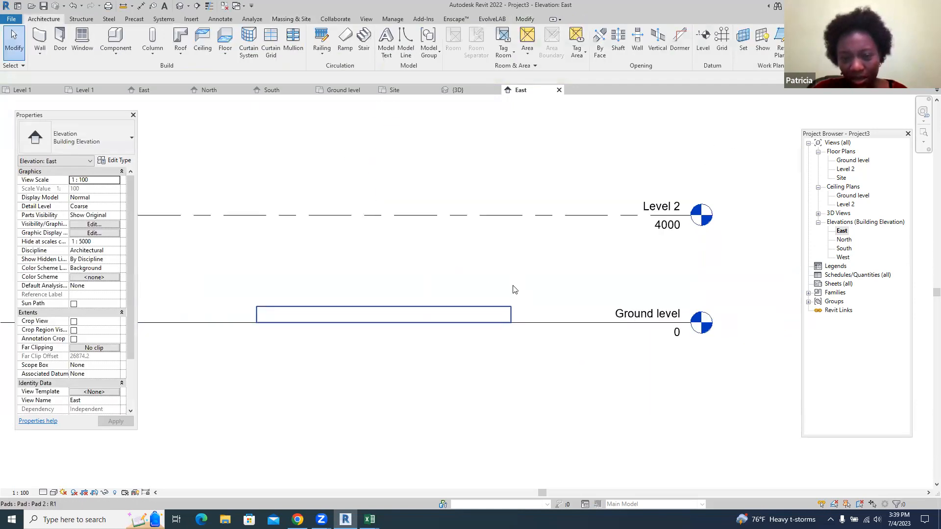
- Draw a short level from the pad's upper corner, 600 mm above Ground level, ending before the other level heads
left_click(702, 40)
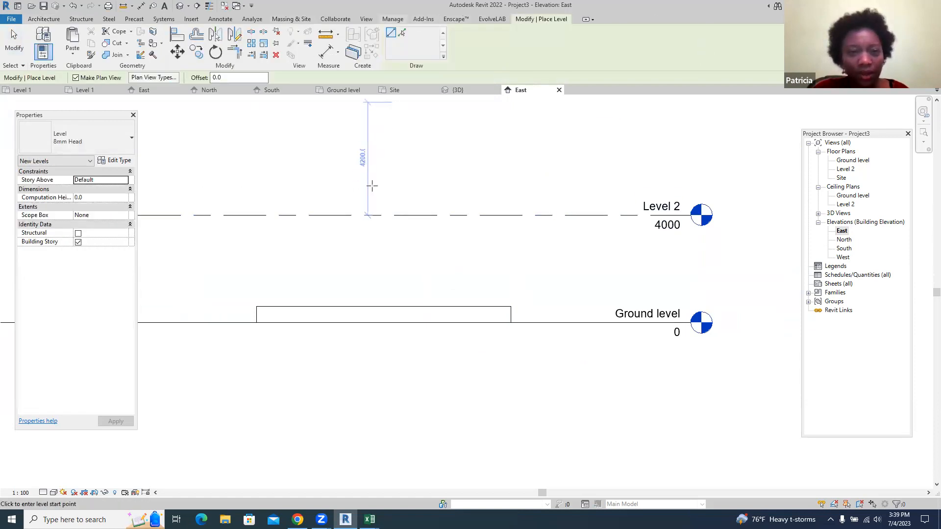
scroll(510, 308, "up", 4)
left_click(495, 300)
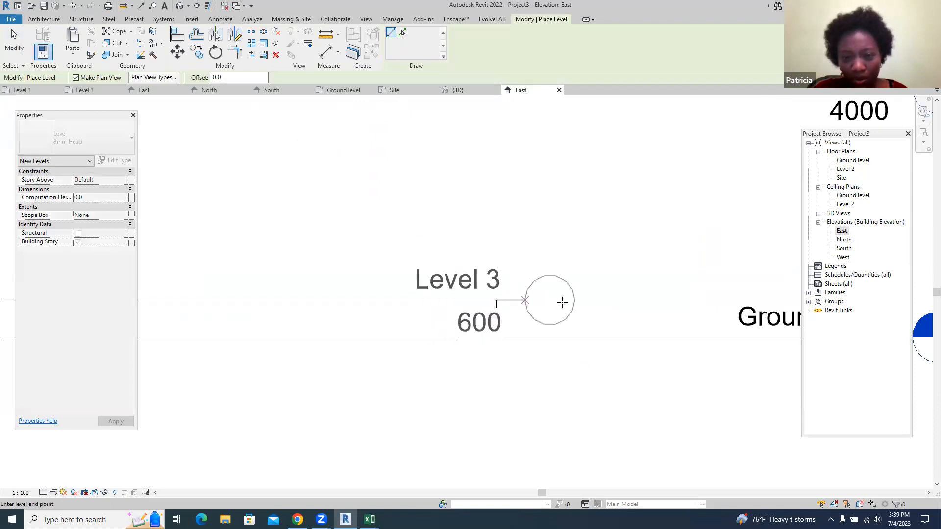
scroll(617, 296, "down", 2)
left_click(598, 298)
scroll(598, 297, "down", 2)
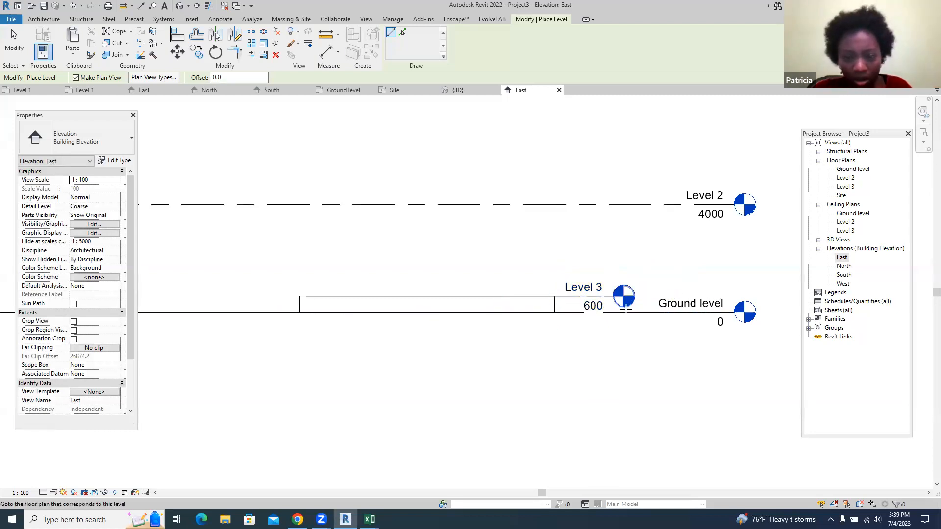
key("Escape")
key("Escape")
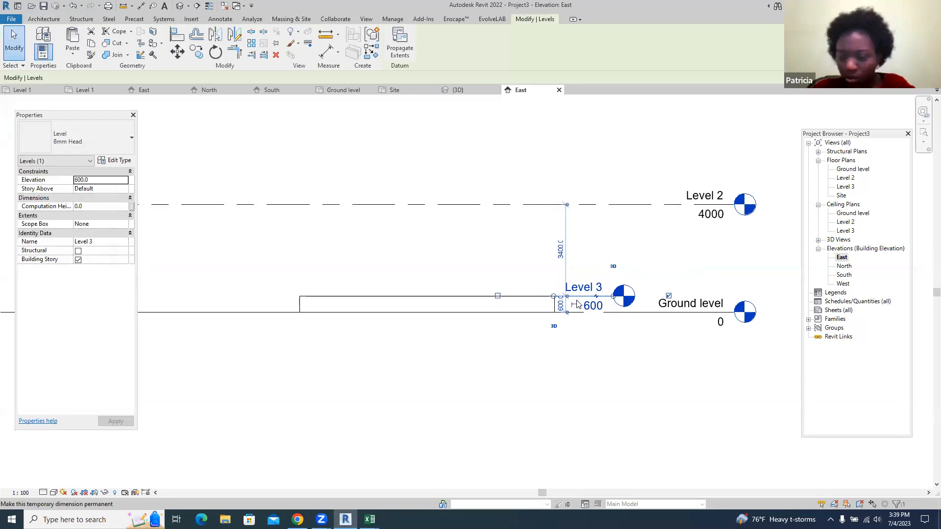
key("Delete")
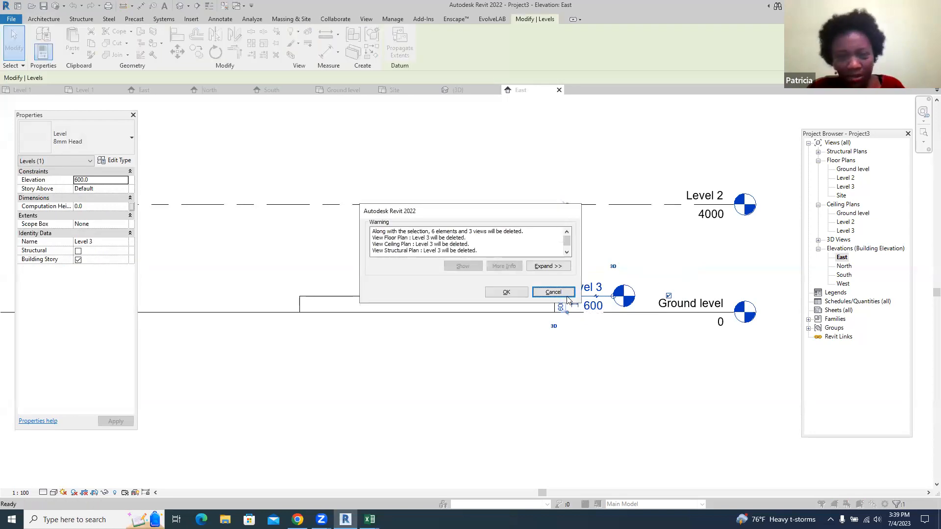
left_click(567, 296)
right_click(587, 300)
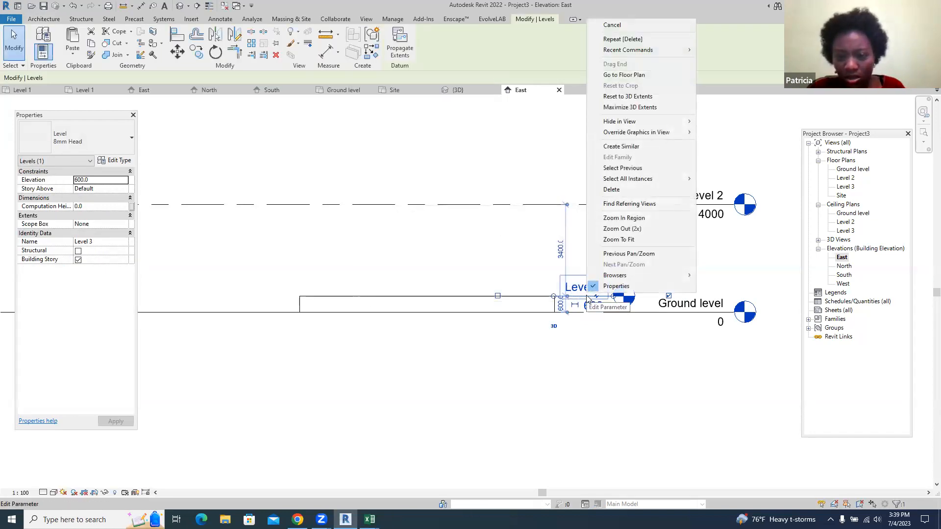
left_click(609, 358)
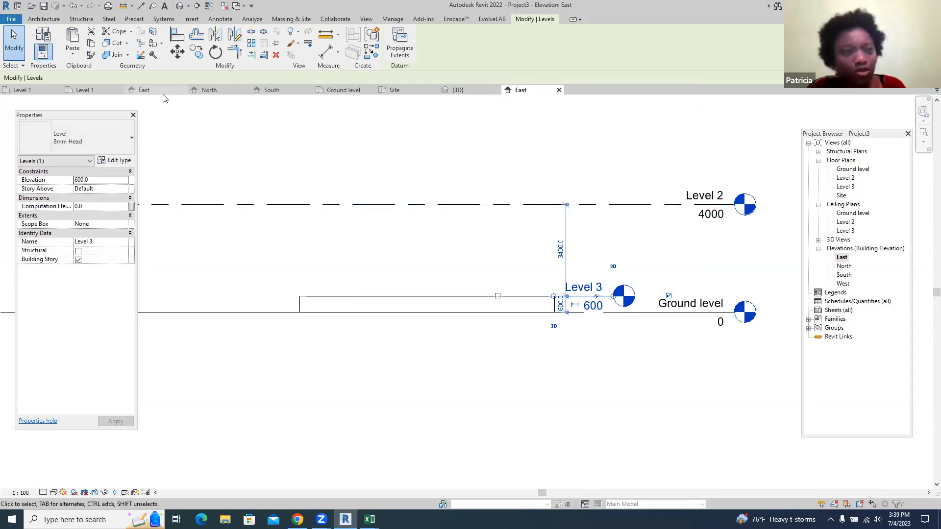
- Try to move the short 600 mm level horizontally past the other level heads, and undo its placement
key("m")
key("v")
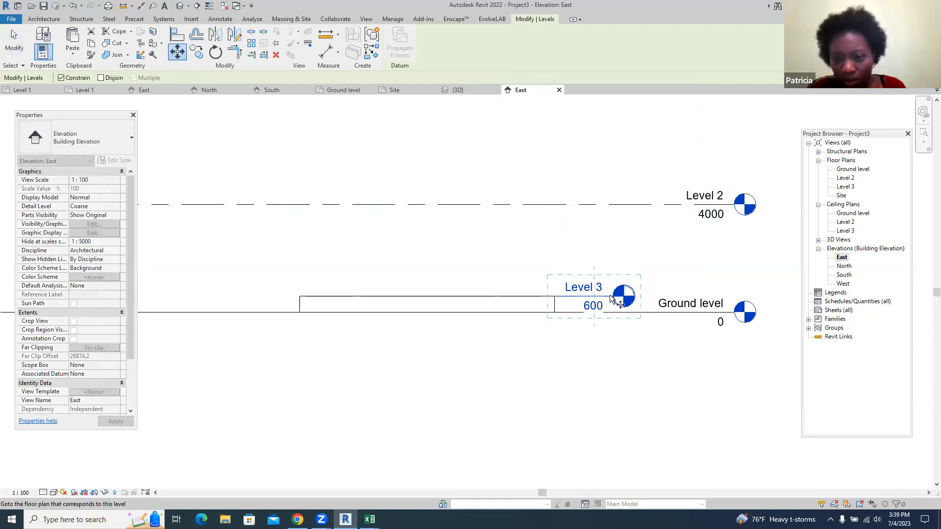
left_click(689, 295)
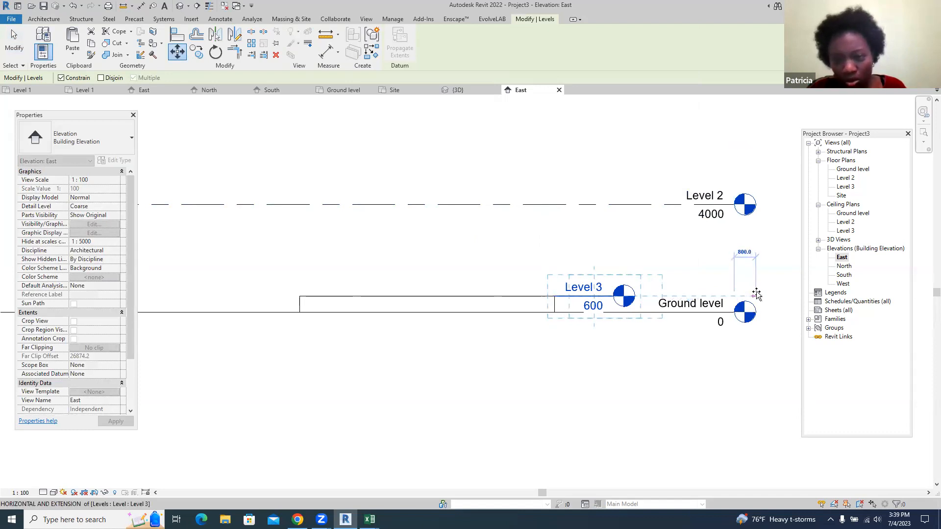
scroll(745, 307, "down", 2)
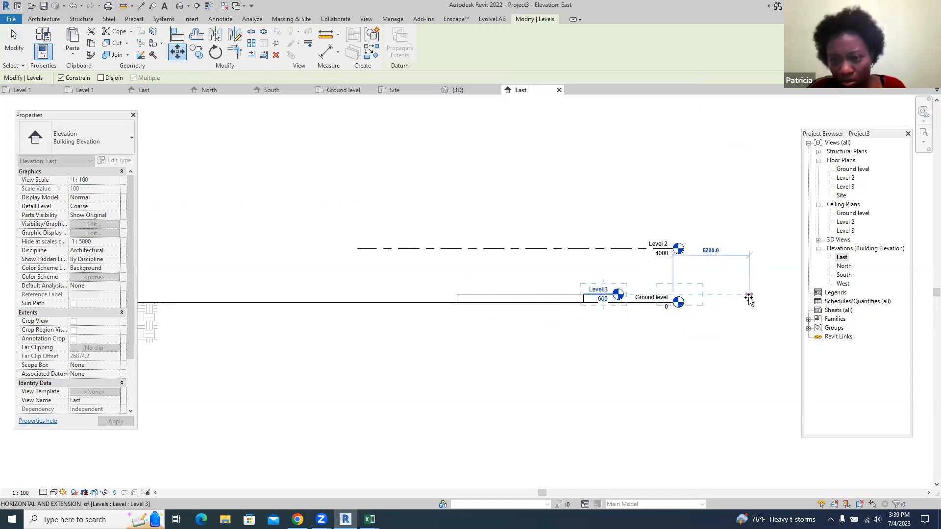
left_click(750, 302)
left_click(748, 299)
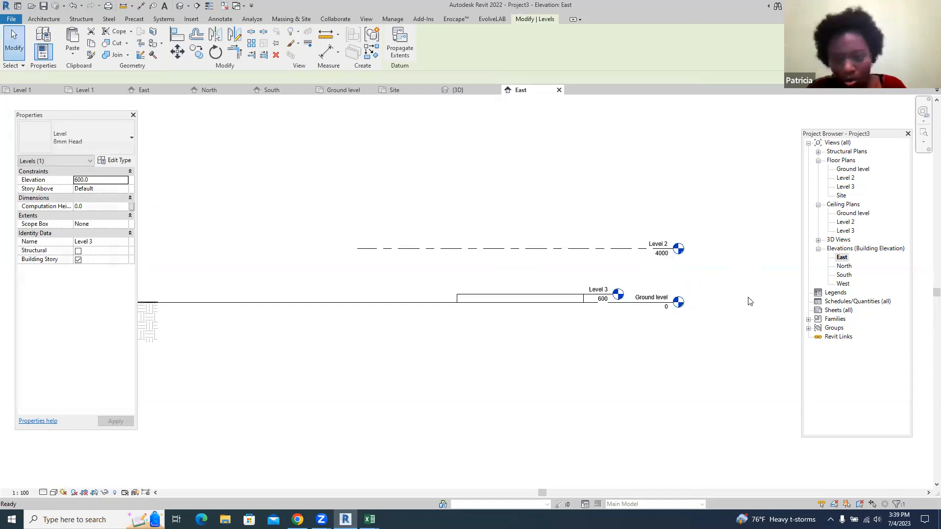
scroll(748, 300, "up", 5)
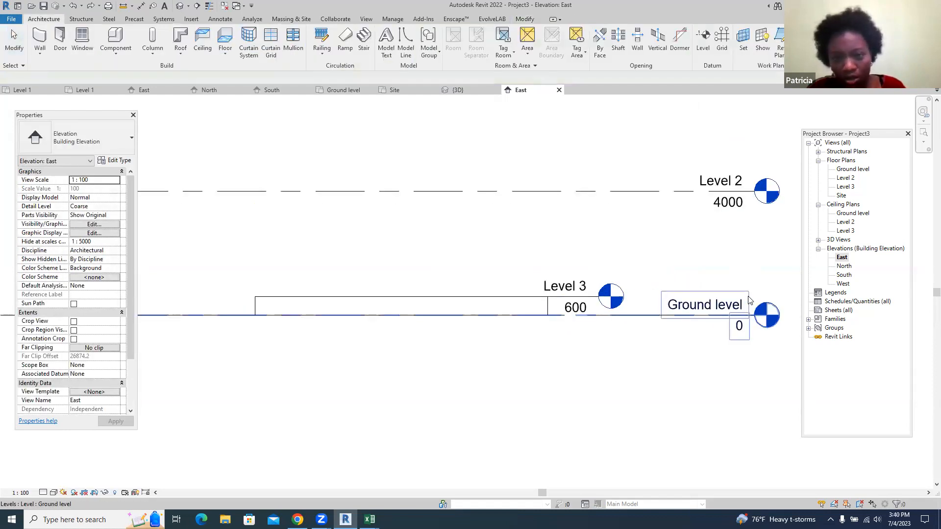
key("ctrl+z")
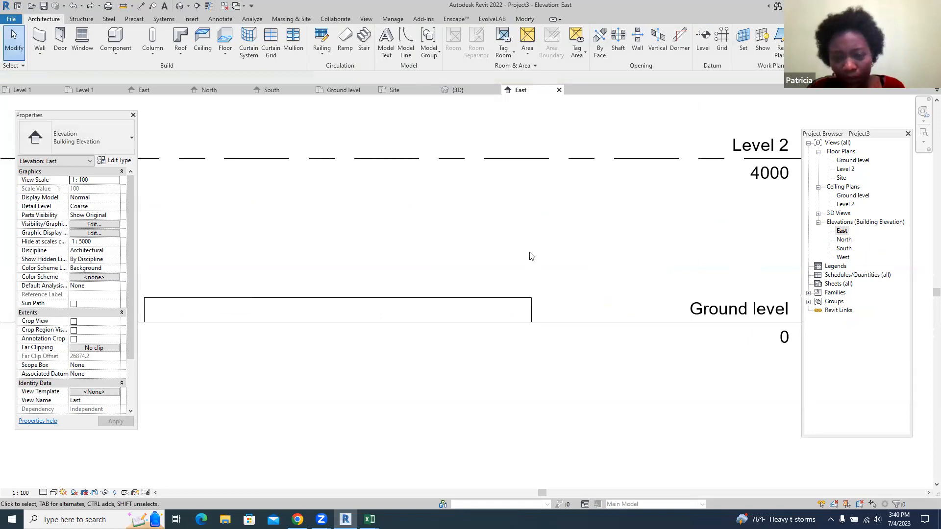
- Draw a level at 600 mm from the pad's upper corner, ending in line with the other level heads
left_click(703, 40)
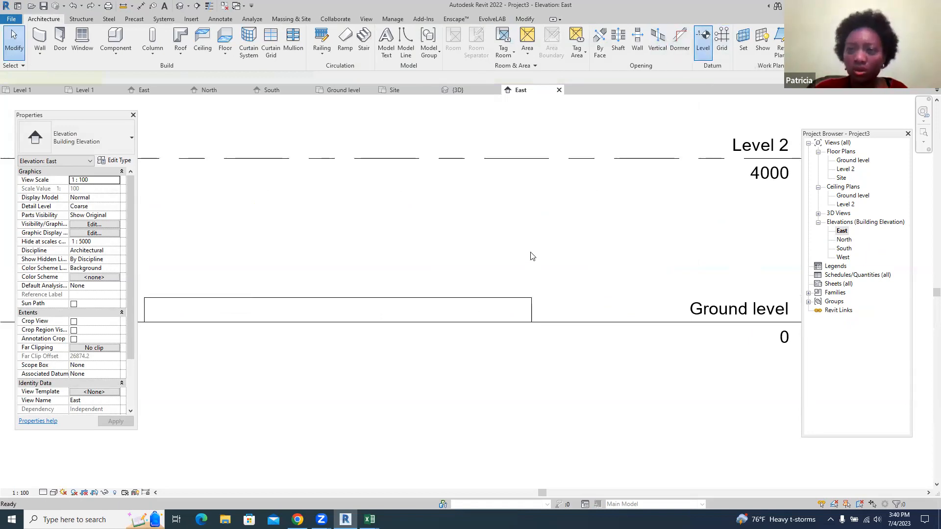
scroll(343, 278, "down", 3)
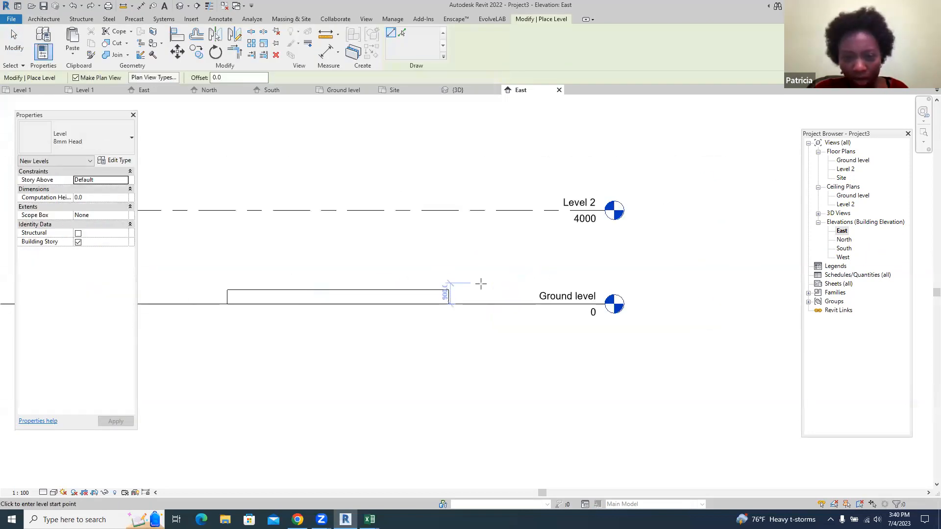
left_click(448, 290)
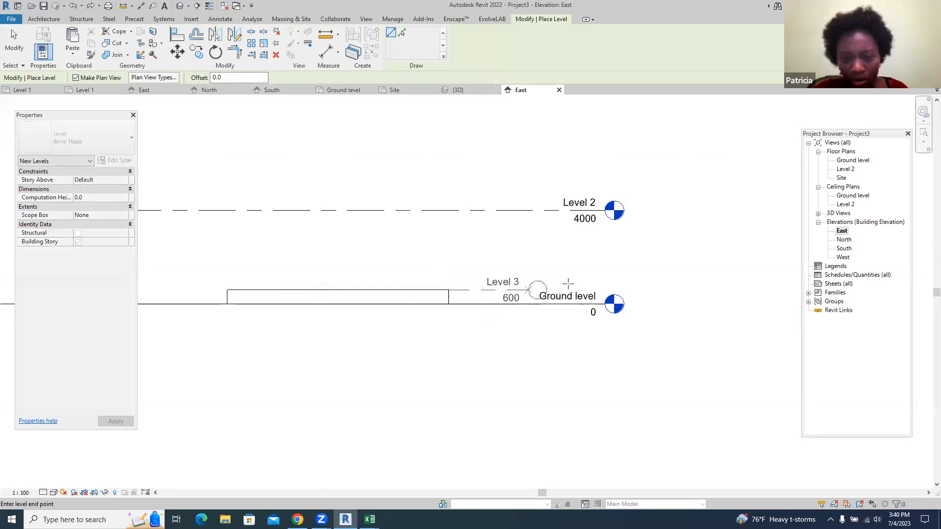
left_click(610, 285)
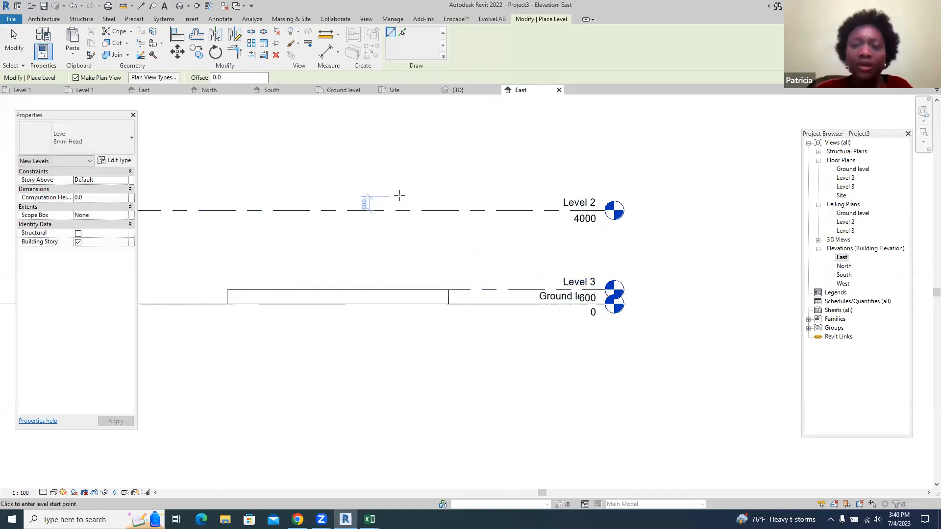
key("Escape")
key("Escape")
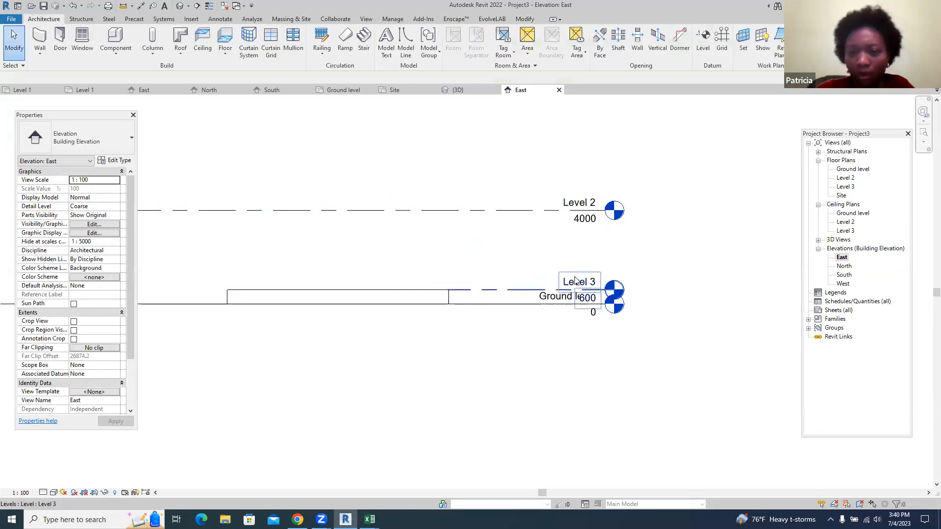
- Rename Level 3 to "Floor level", including its corresponding views
left_click(575, 284)
left_click(576, 282)
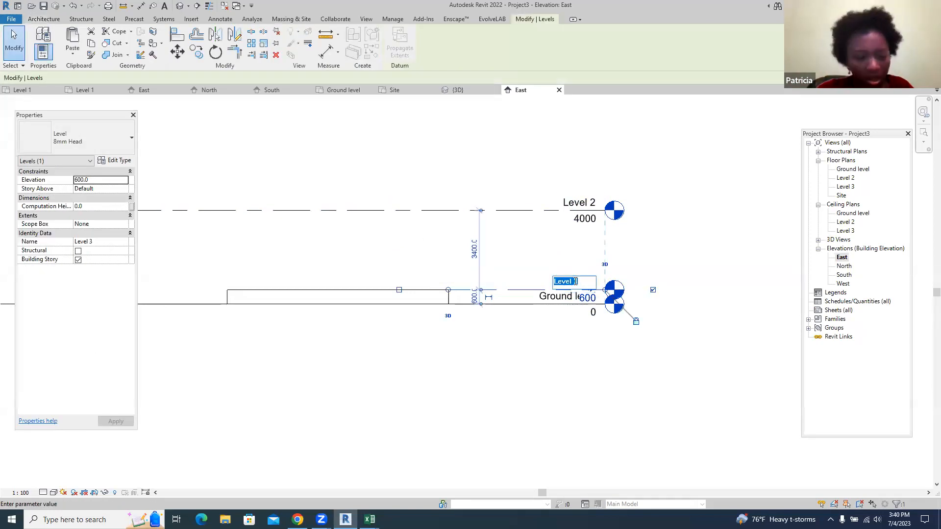
type("Floor l")
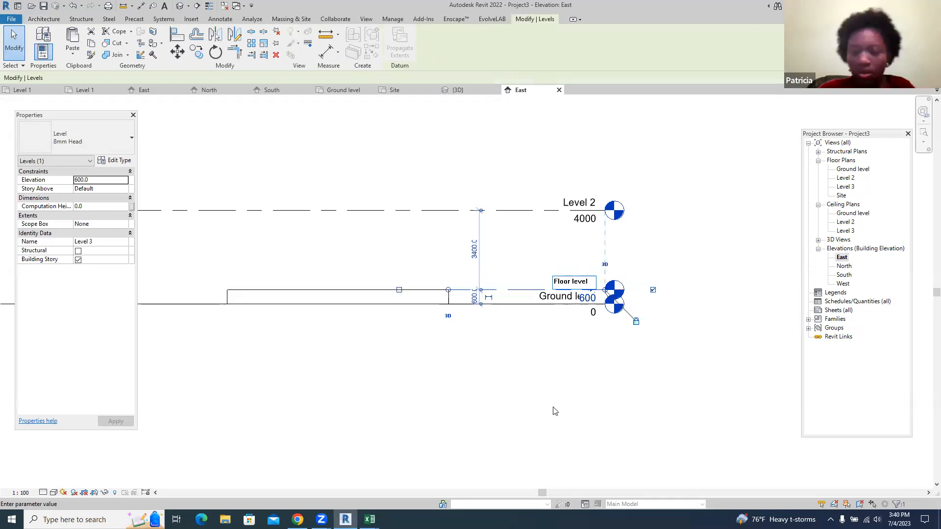
key("Return")
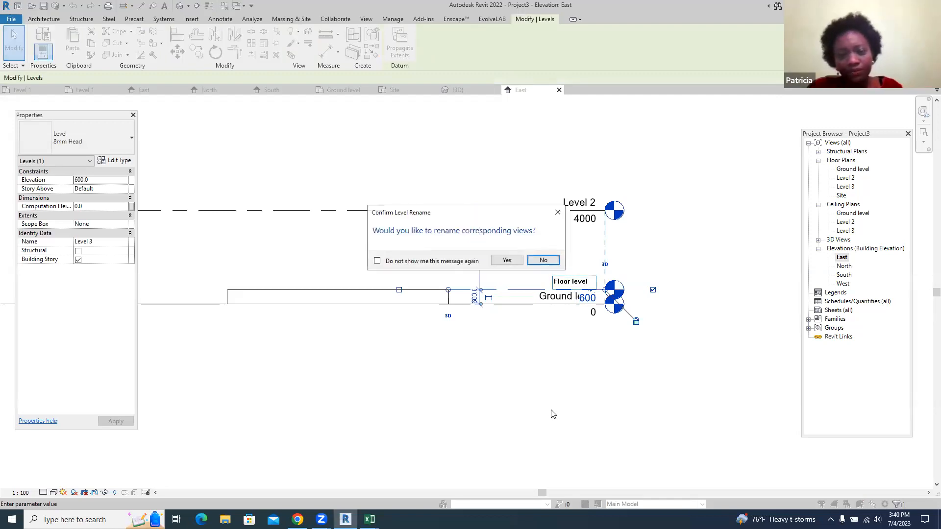
left_click(507, 260)
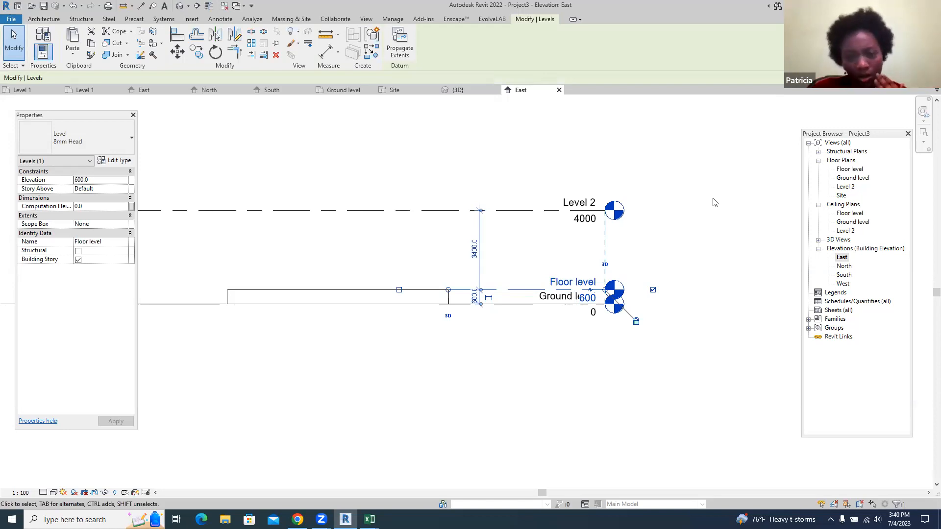
- Rename Level 2 to "Roof level", including its corresponding views
double_click(582, 201)
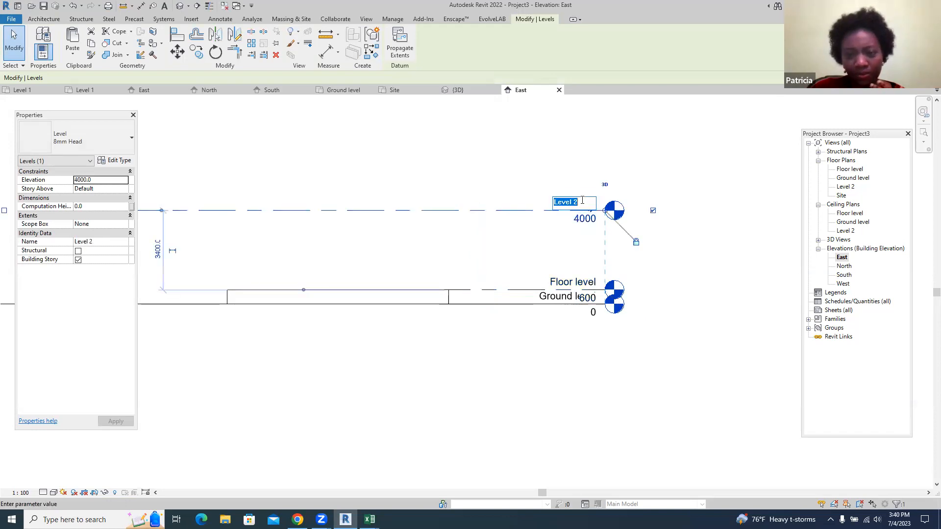
type("Roo")
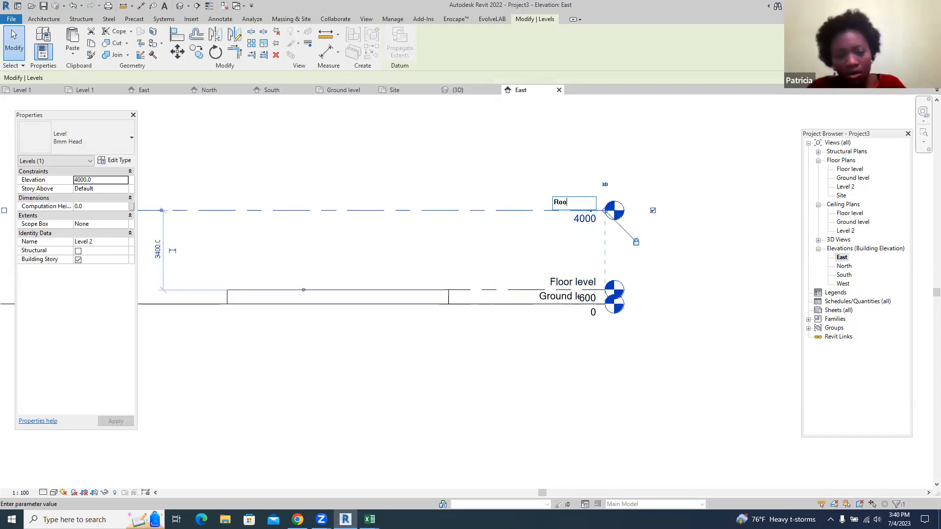
type("f level")
left_click(591, 357)
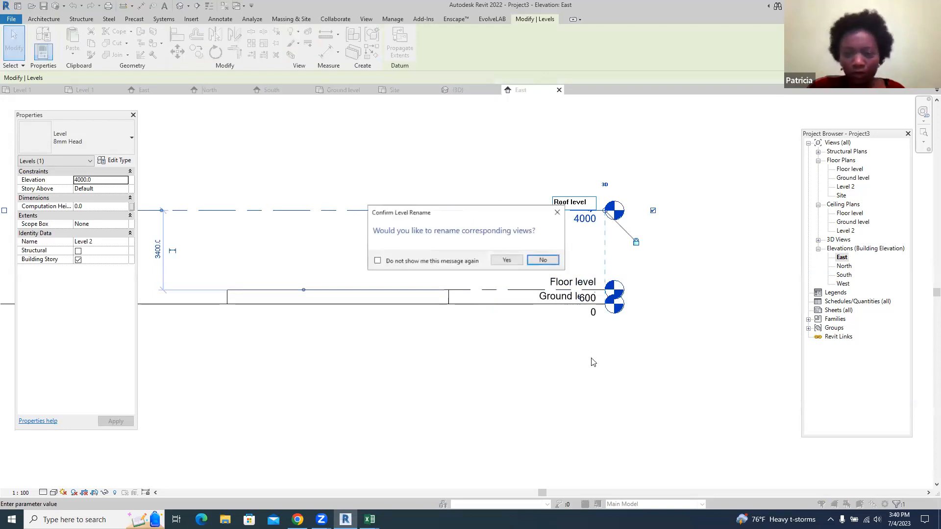
left_click(507, 260)
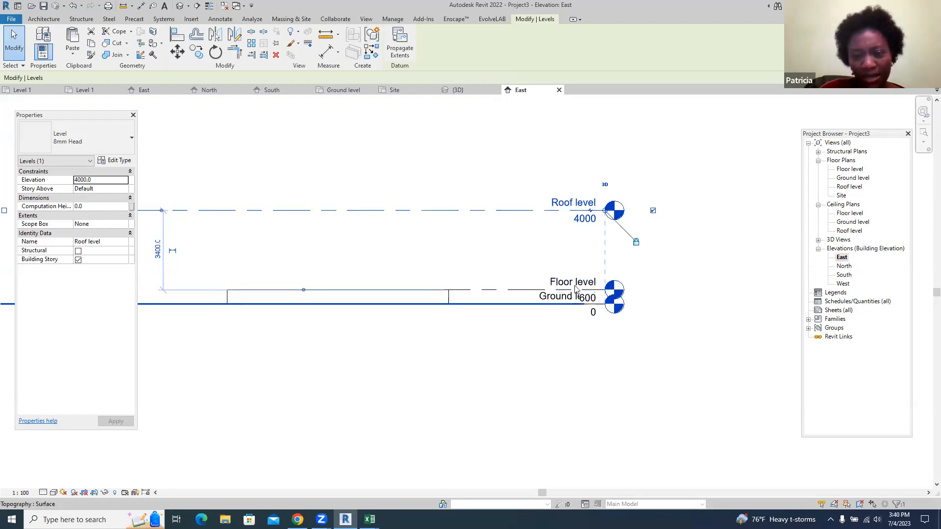
- Set the elevation of Roof level to 3600 mm
left_click(585, 219)
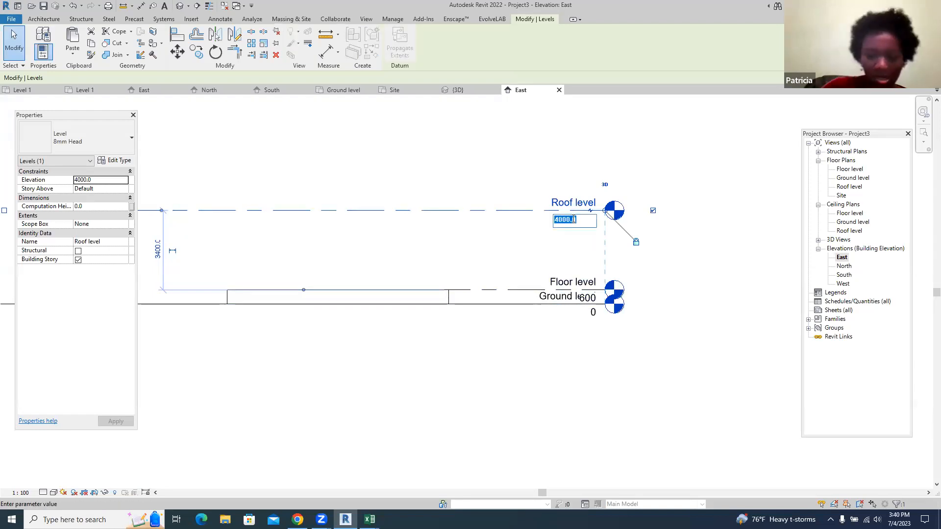
type("3600")
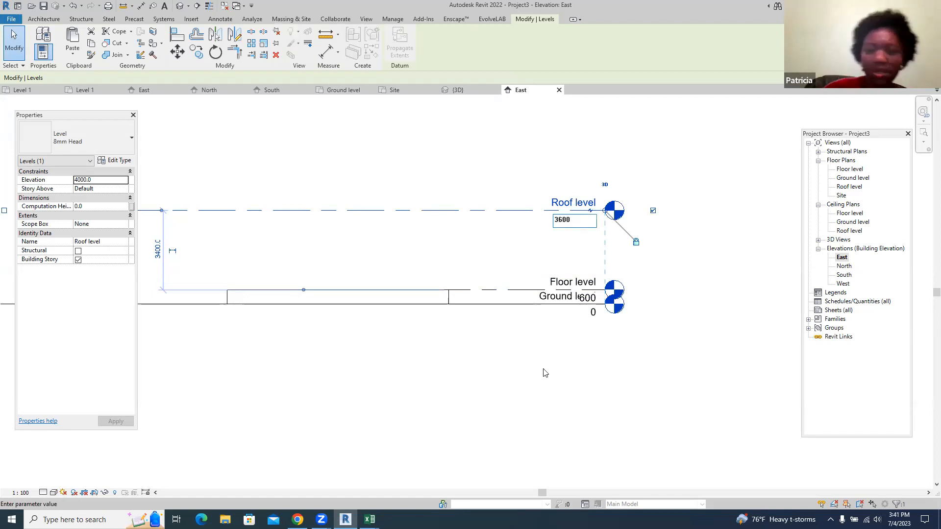
key("Return")
scroll(735, 218, "down", 2)
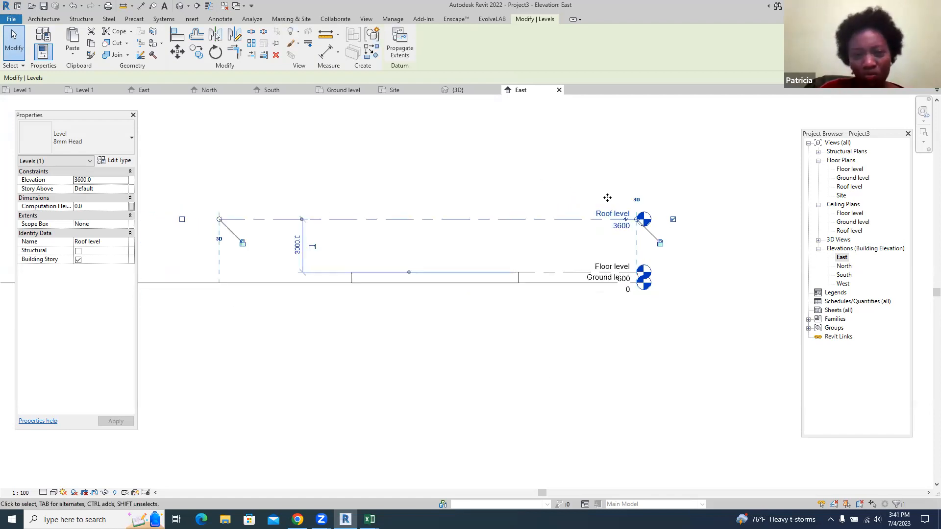
scroll(606, 198, "up", 2)
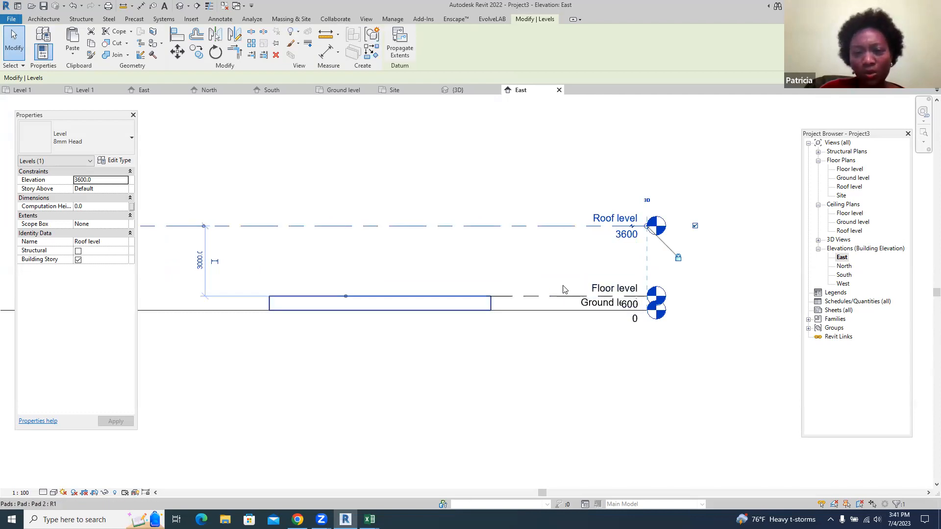
- Open the Floor level floor plan and set its underlay base level to Ground level
double_click(850, 170)
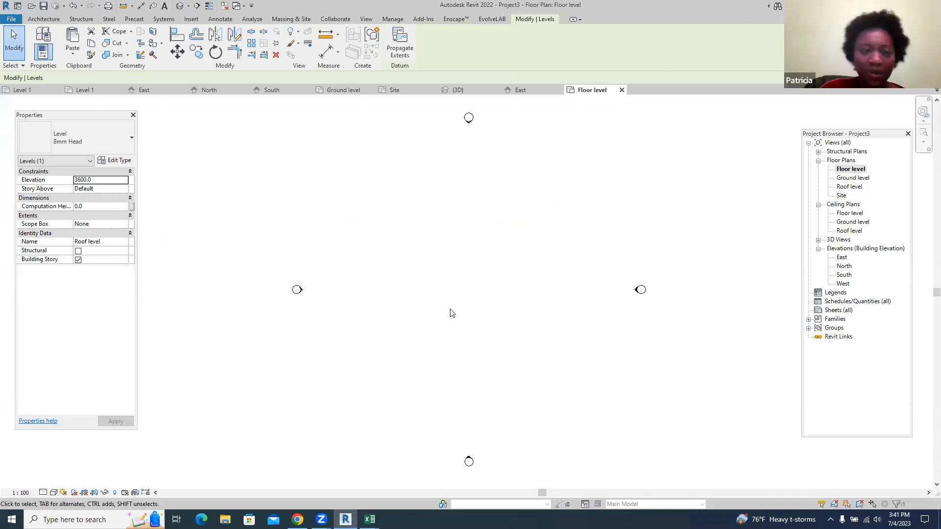
left_click(269, 181)
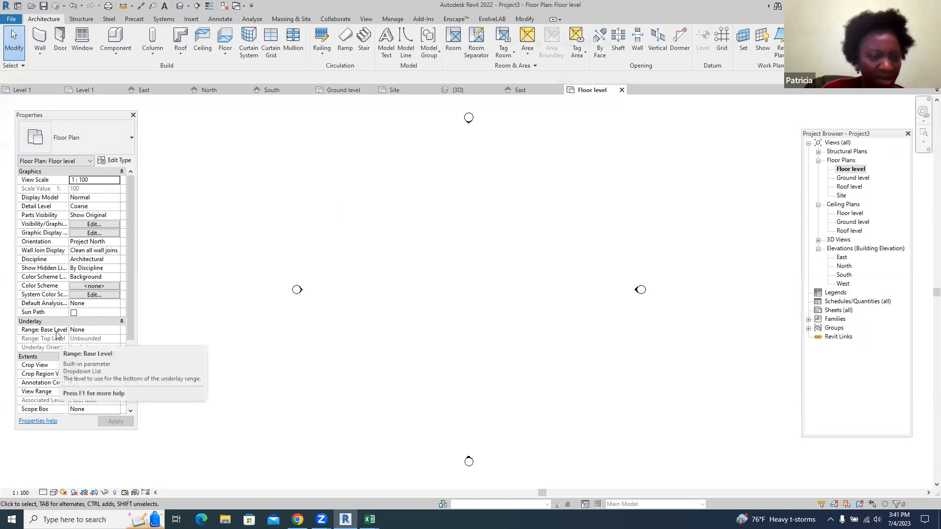
left_click(95, 330)
left_click(116, 330)
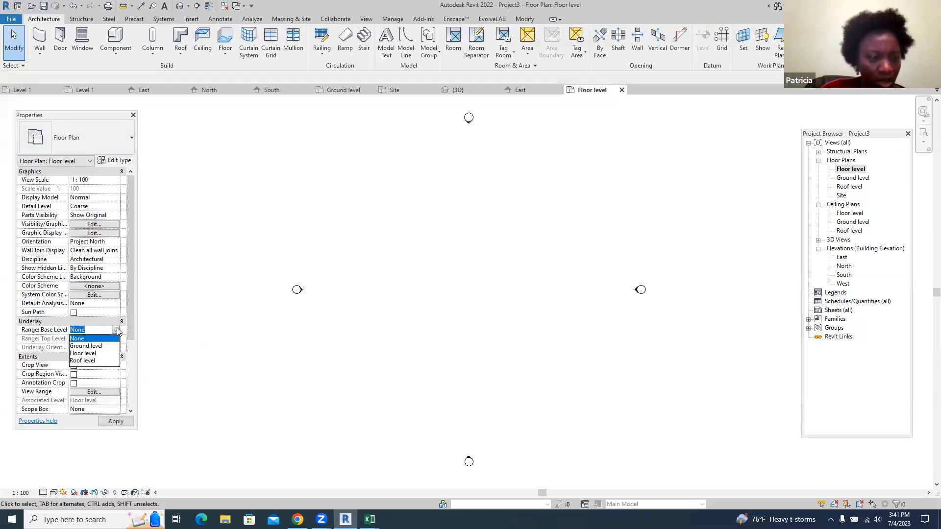
left_click(91, 348)
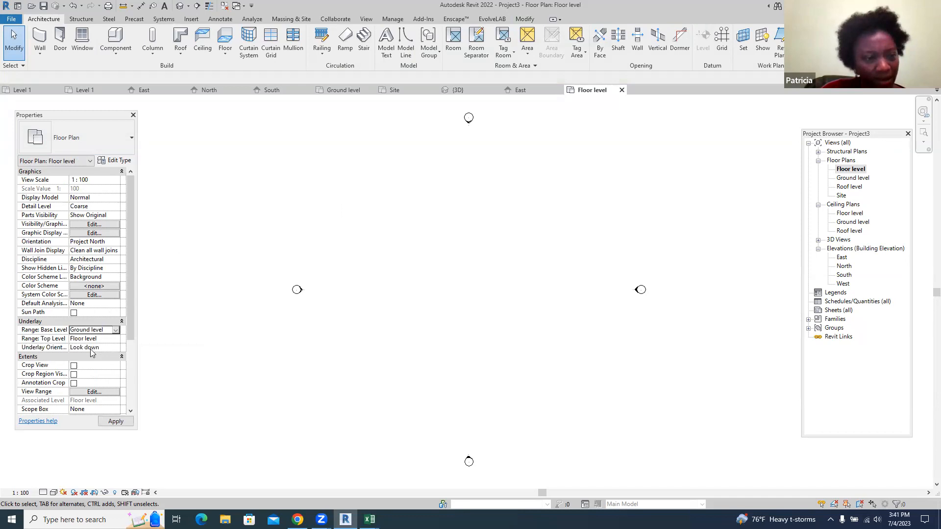
left_click(115, 422)
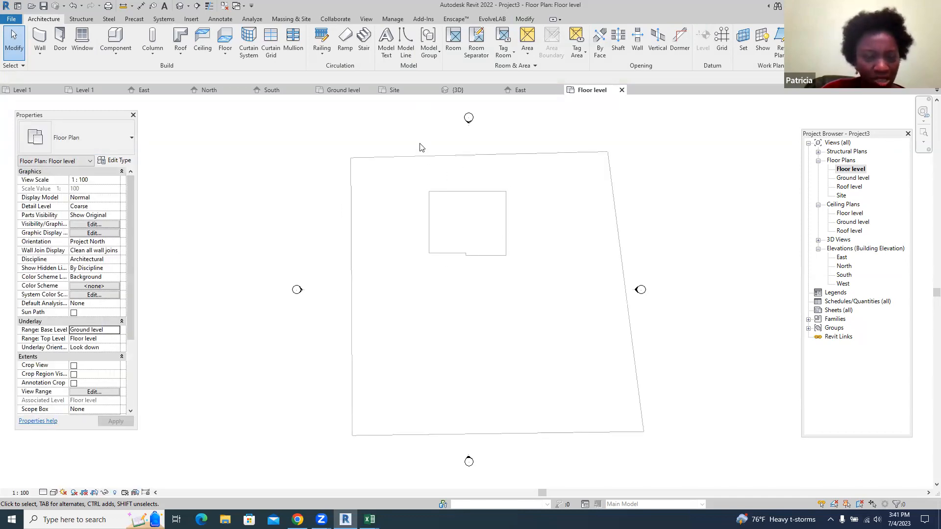
- Change the visual style of the Floor level floor plan
scroll(418, 257, "up", 2)
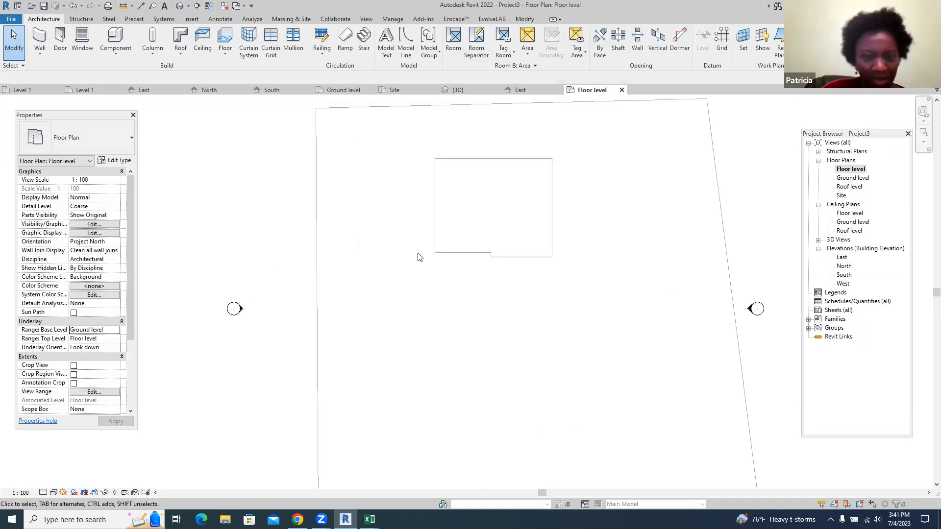
scroll(400, 267, "down", 1)
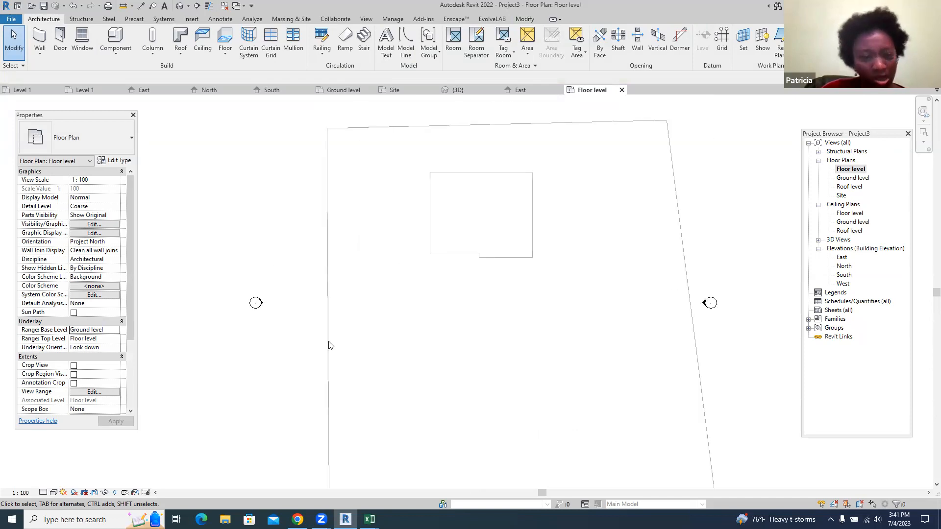
left_click(52, 494)
left_click(67, 448)
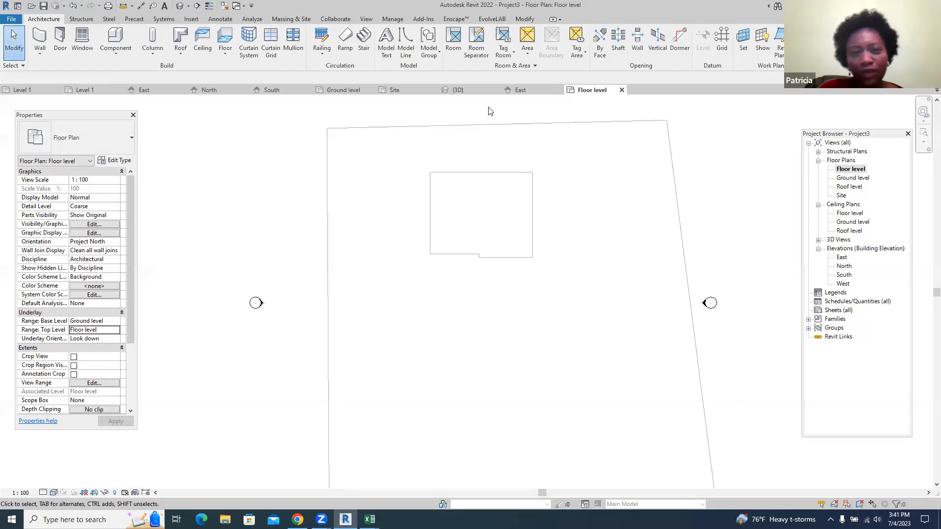
- Copy the house plan image from the Ground level floor plan to the clipboard
double_click(855, 178)
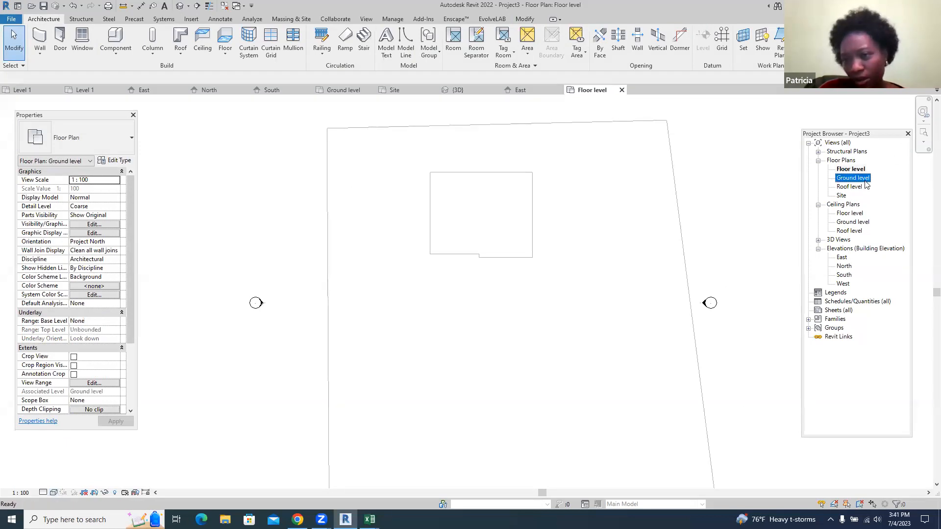
left_click(511, 204)
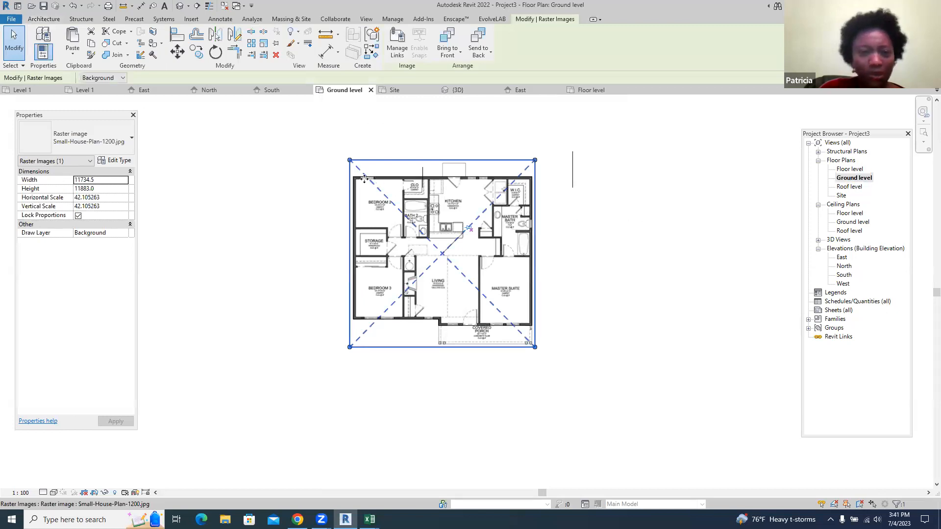
left_click(89, 32)
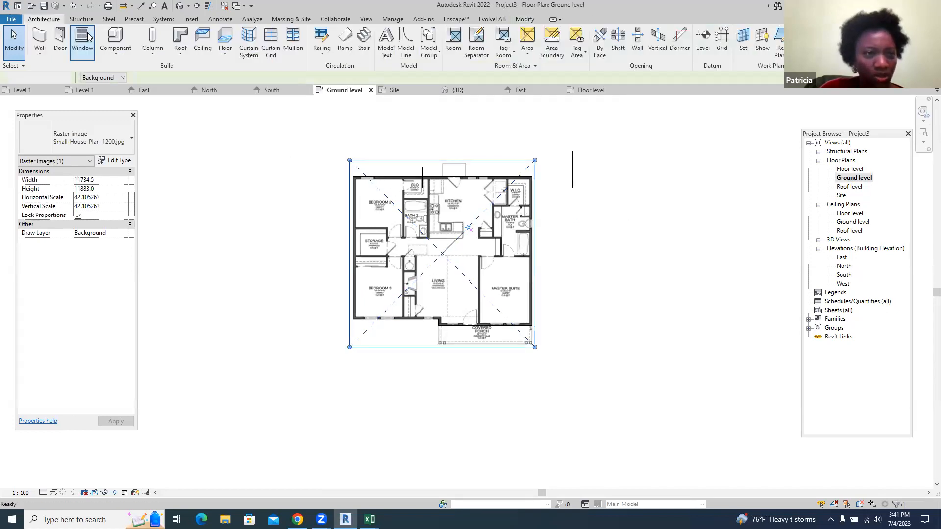
- Paste the copied house plan image into the Floor level floor plan, aligned to the selected view
left_click(575, 92)
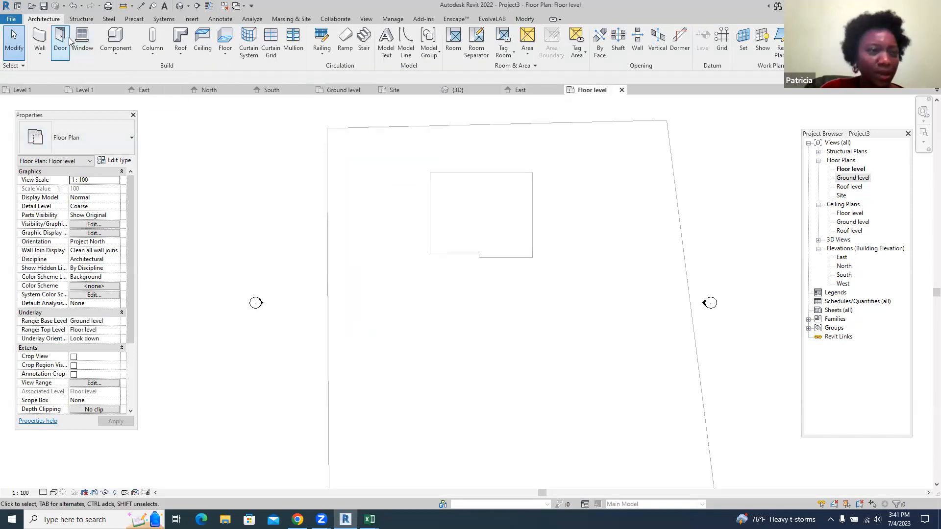
left_click(524, 19)
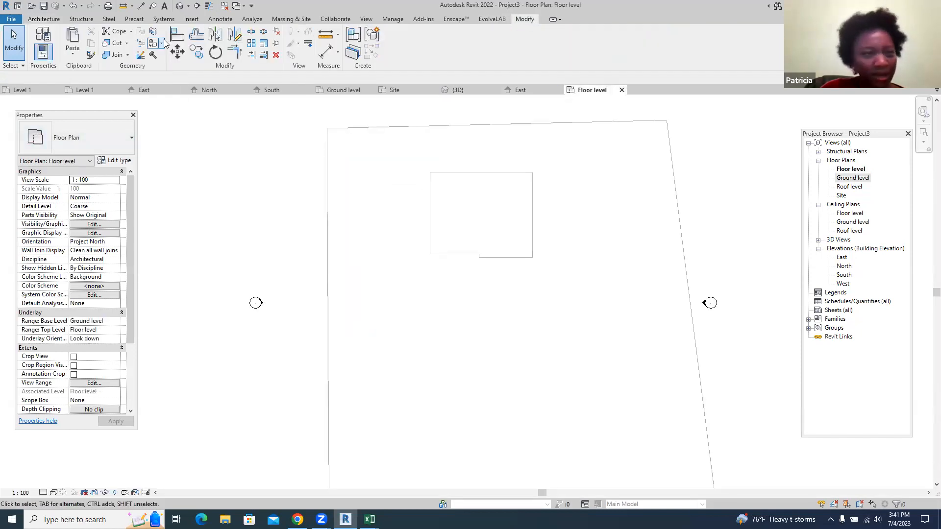
left_click(72, 53)
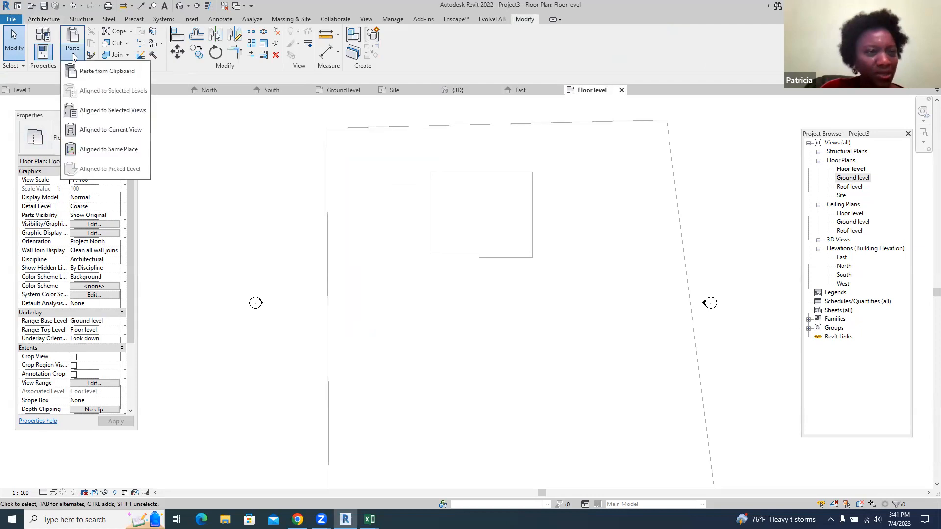
left_click(105, 112)
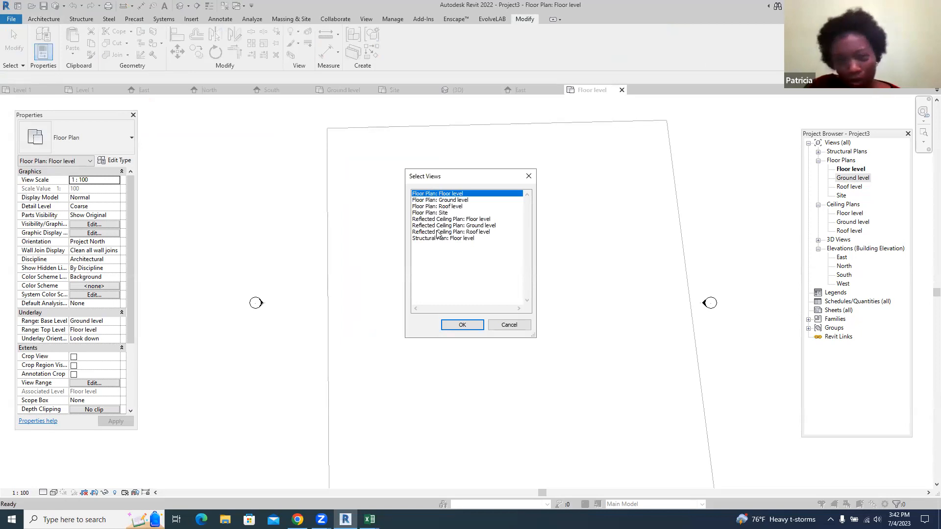
left_click(461, 325)
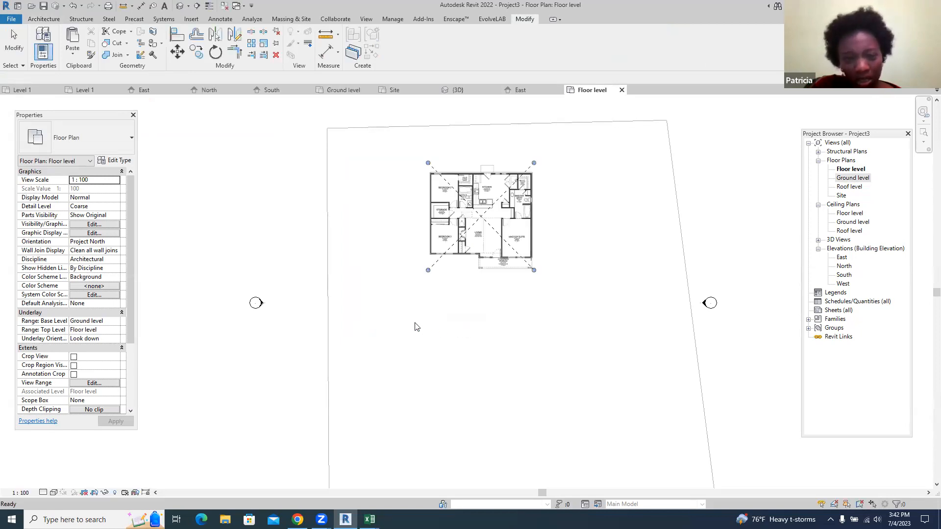
scroll(538, 182, "up", 4)
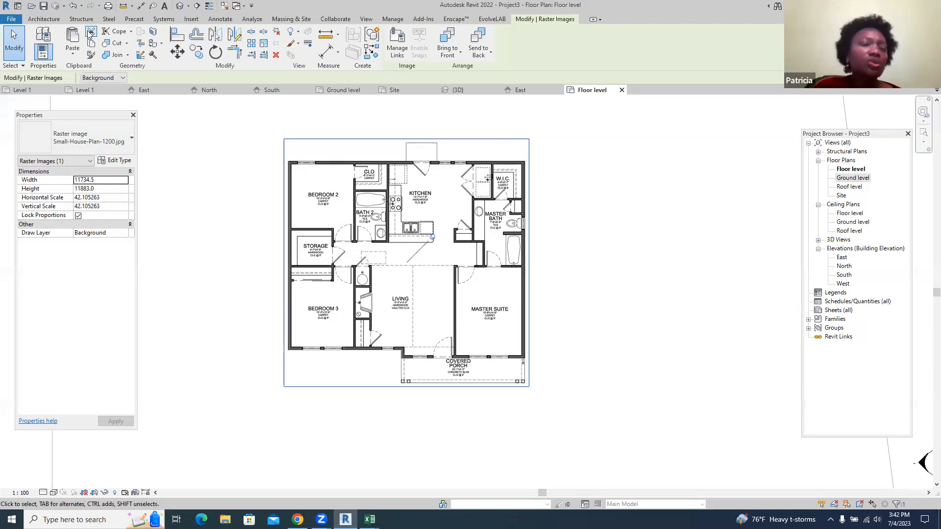
- Start a wall and duplicate the Generic - 200mm basic wall type as "Wall 150mm"
left_click(53, 18)
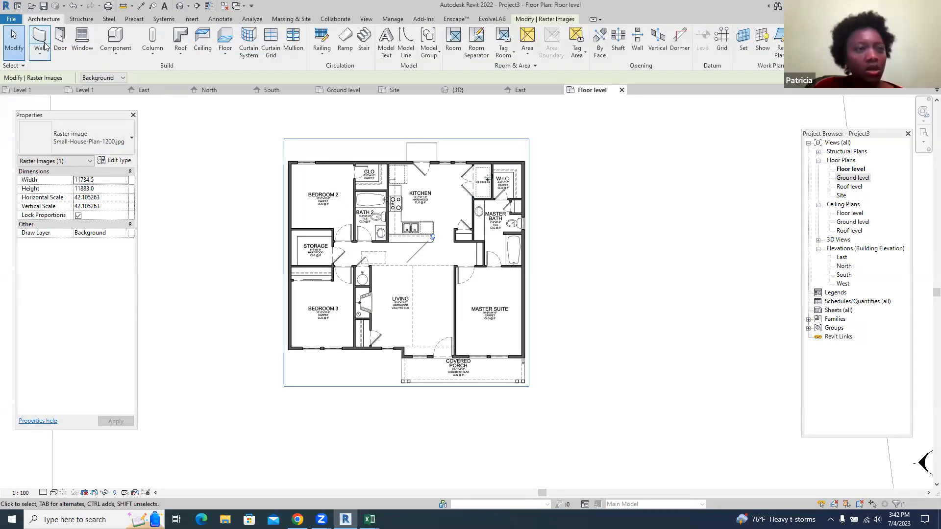
left_click(40, 37)
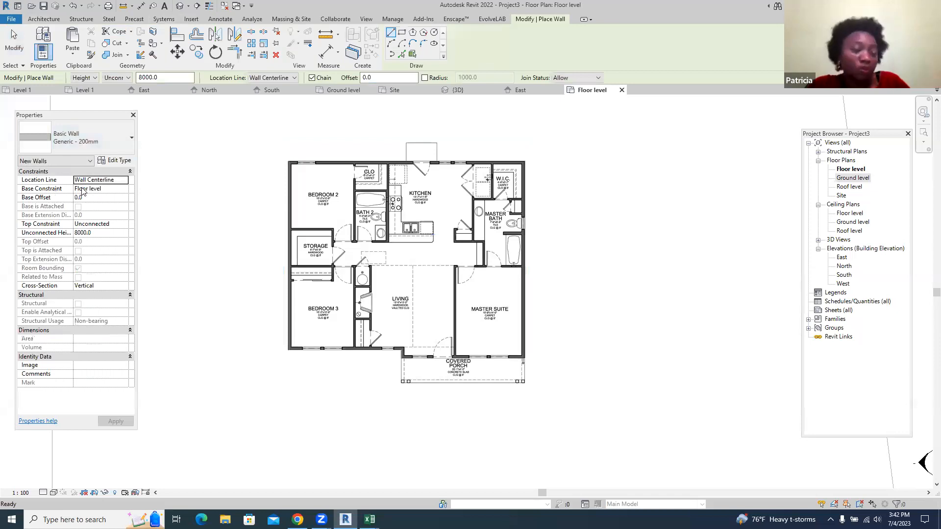
left_click(113, 160)
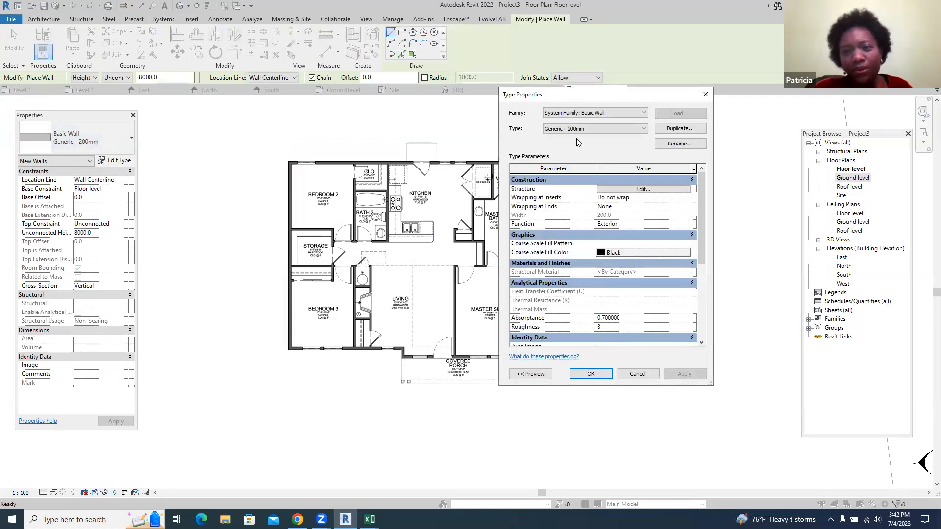
left_click(686, 128)
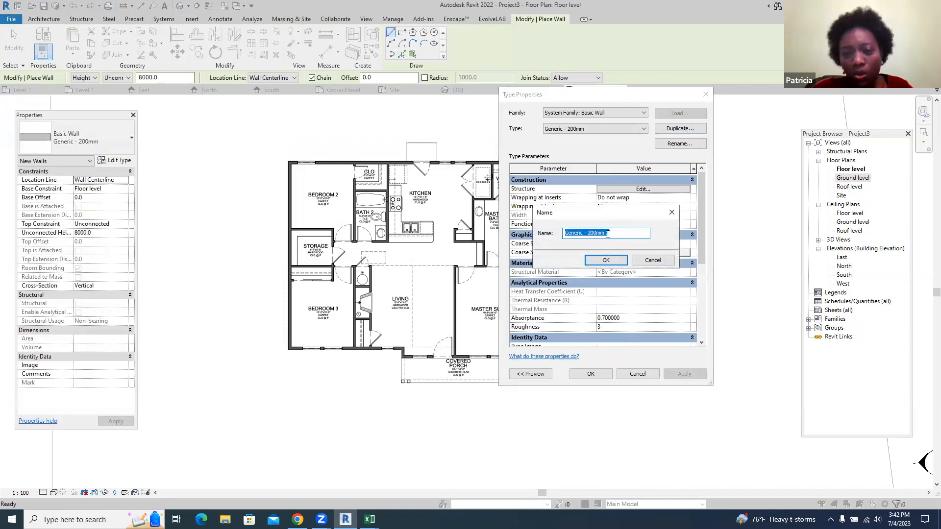
type("Wall 150mm")
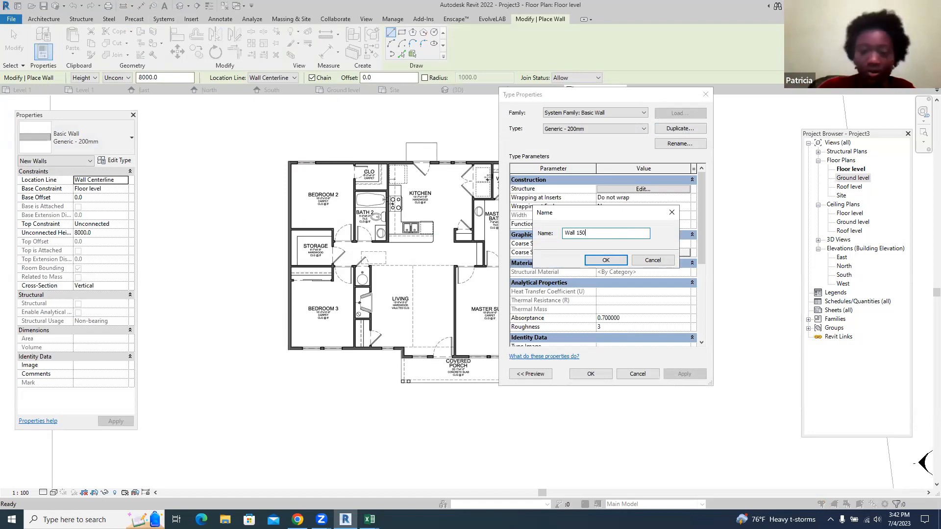
left_click(621, 261)
- Set the Wall 150mm type's structure layer to 150 mm thick with the Clad - White material
left_click(637, 189)
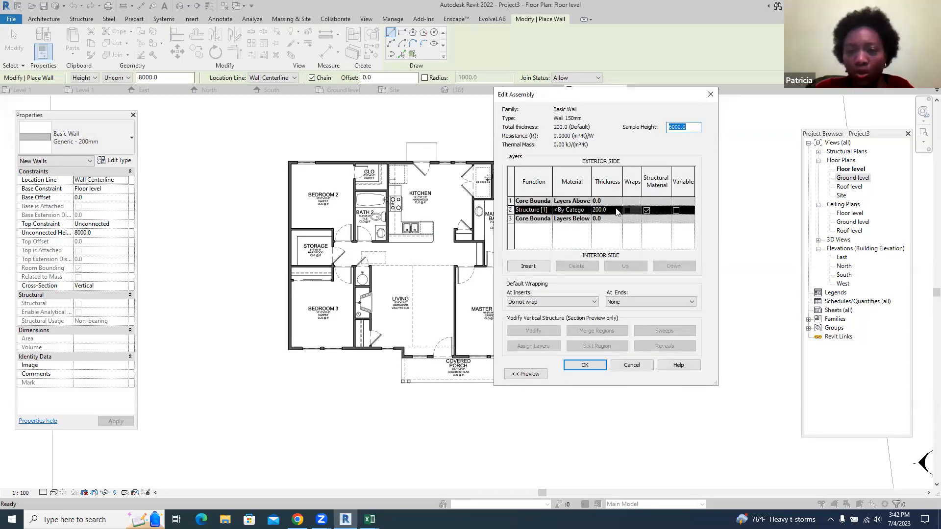
left_click(616, 210)
type("1")
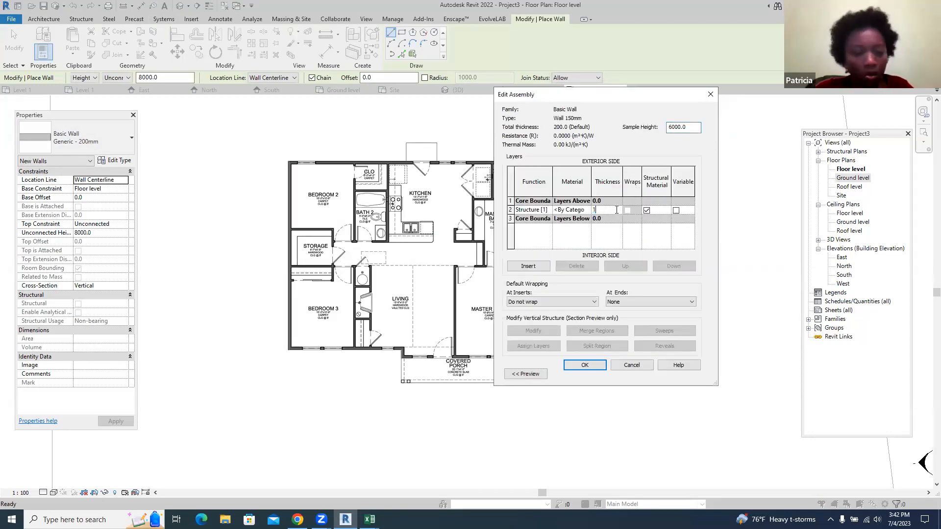
type("50")
left_click(587, 211)
left_click(587, 210)
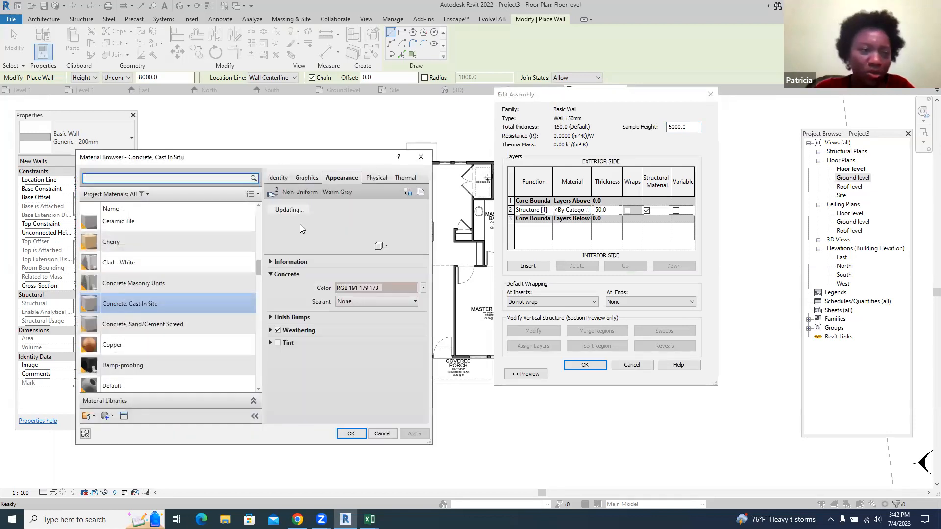
left_click(179, 260)
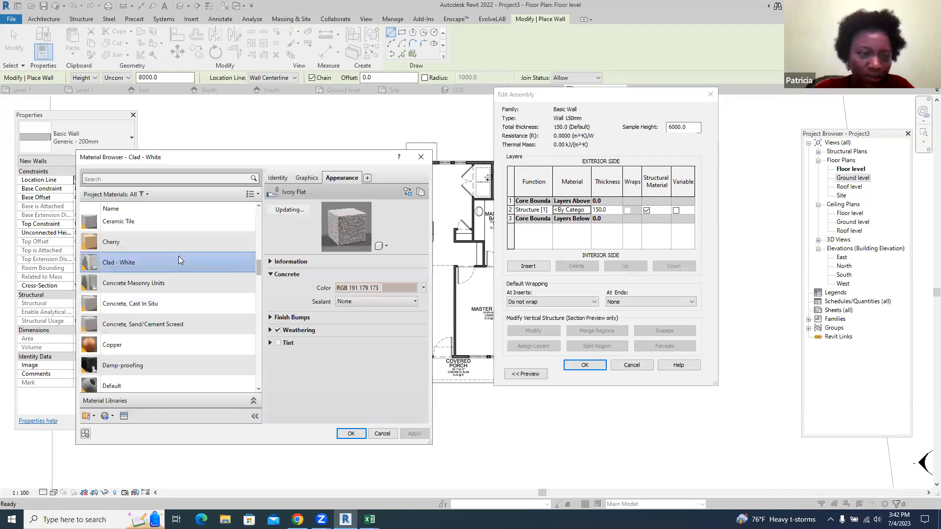
left_click(352, 434)
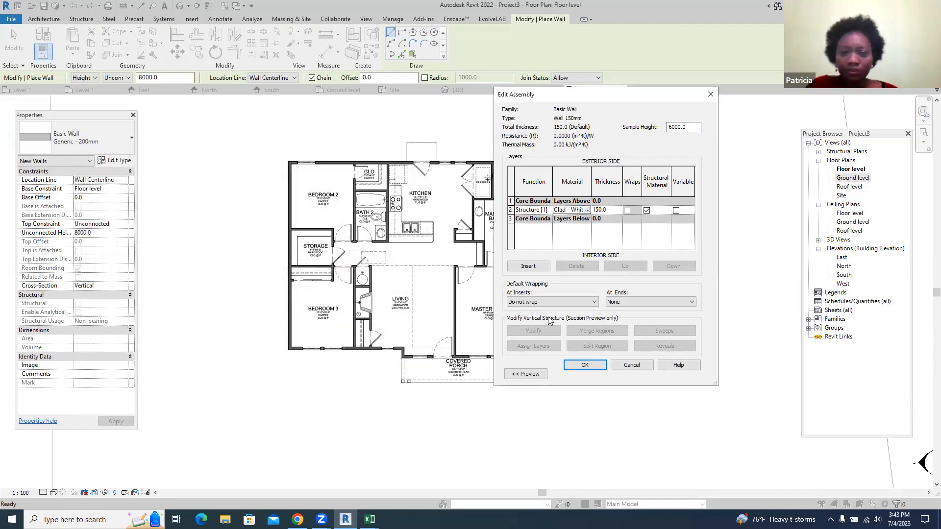
left_click(585, 365)
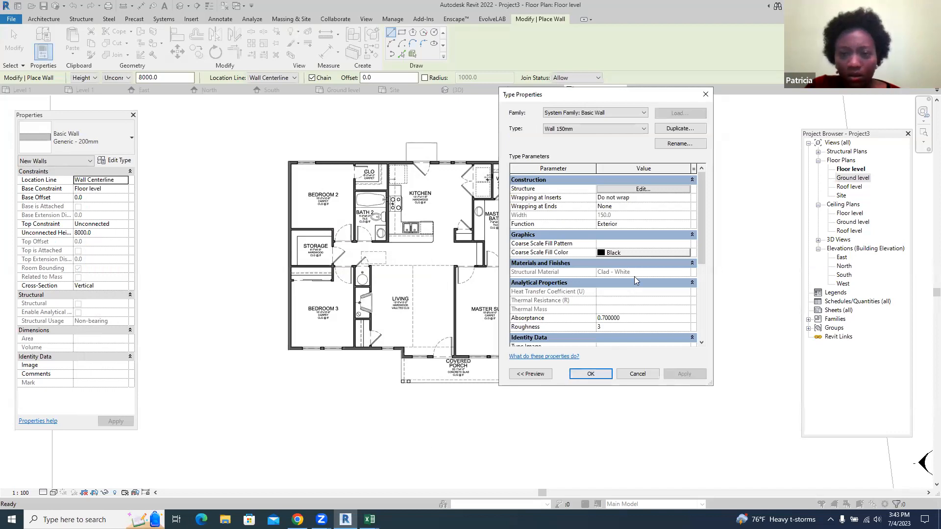
left_click(590, 374)
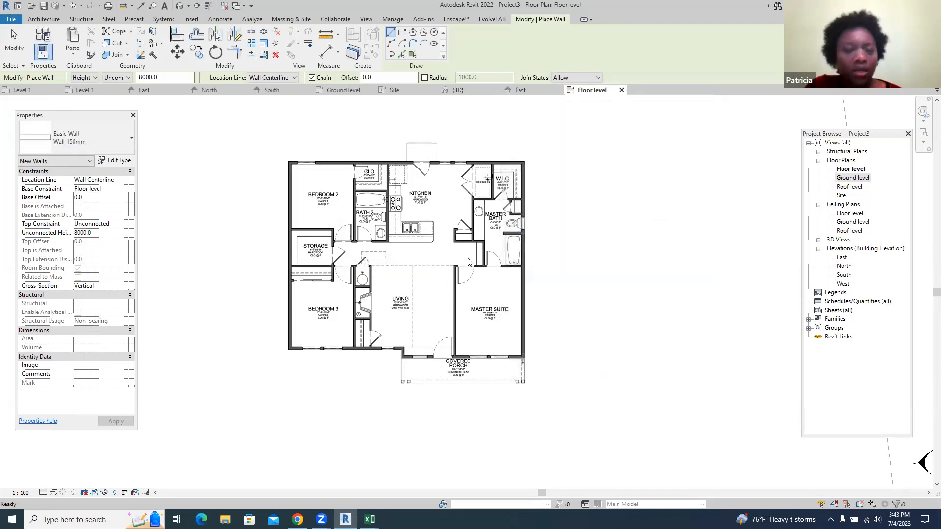
- Set the wall location line to Finish Face: Exterior and trace the back exterior wall from the Bedroom 2 corner to the W.I.C. corner
scroll(332, 170, "up", 5)
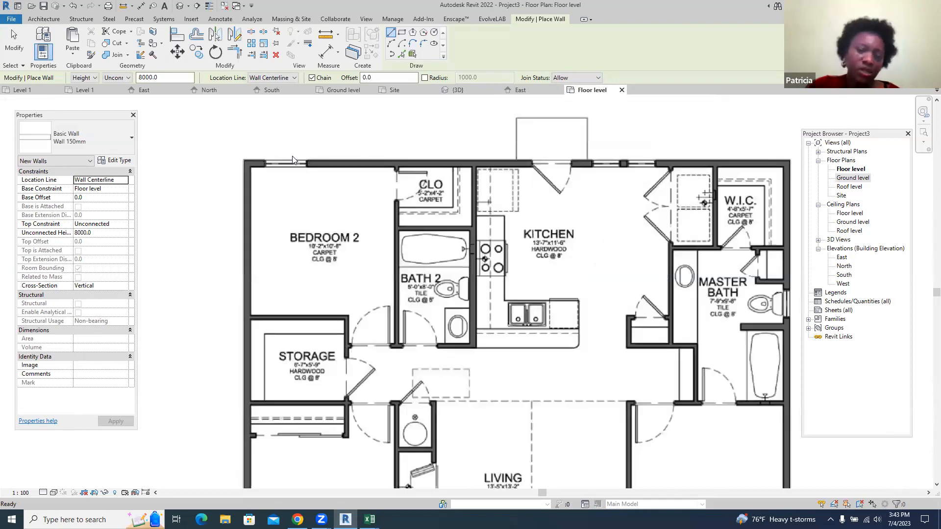
left_click(295, 76)
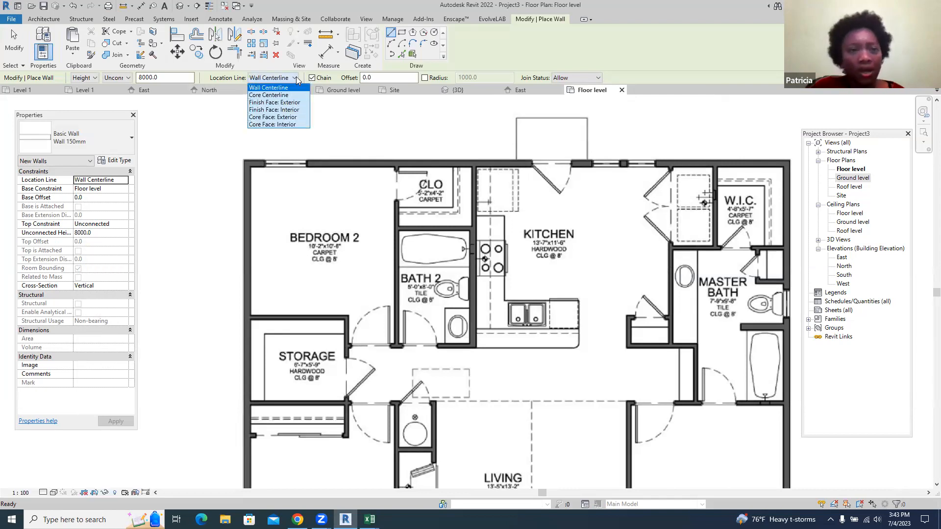
left_click(291, 103)
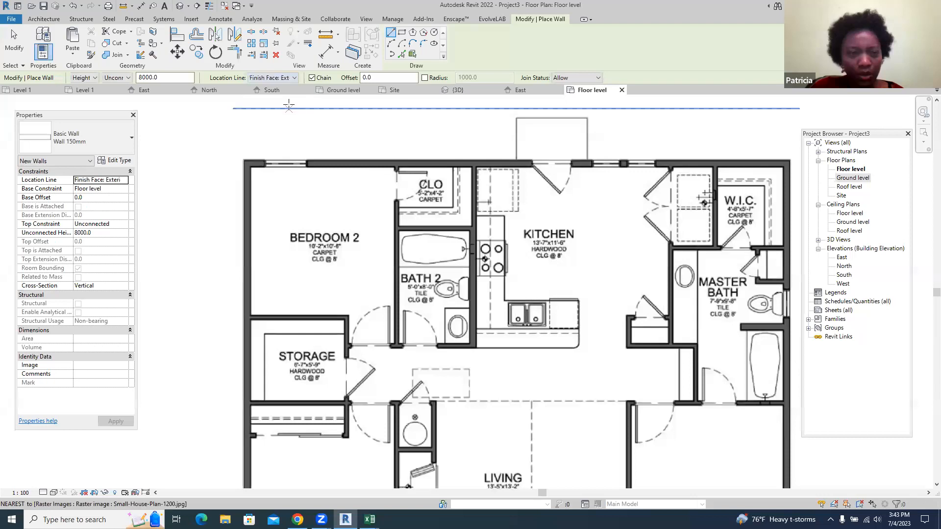
scroll(245, 163, "up", 3)
left_click(244, 163)
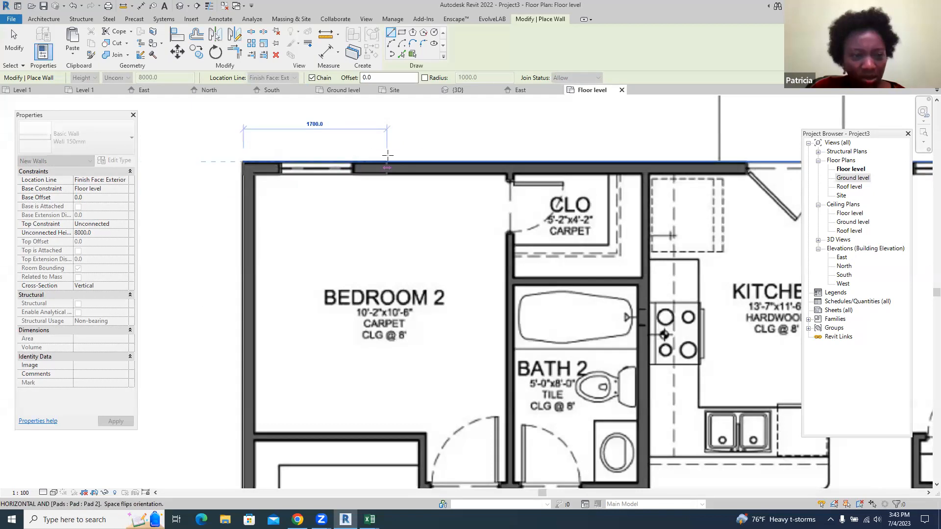
scroll(321, 158, "down", 2)
scroll(321, 157, "down", 2)
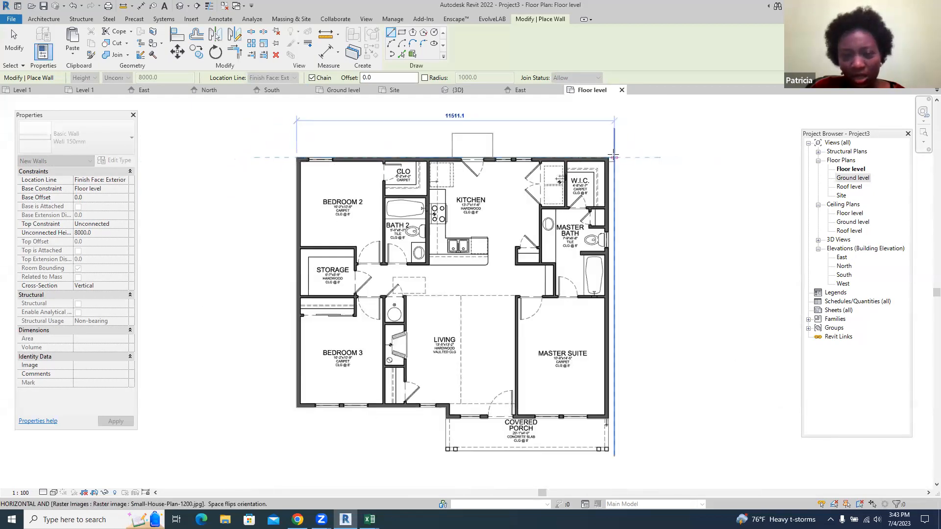
scroll(600, 160, "up", 4)
left_click(598, 165)
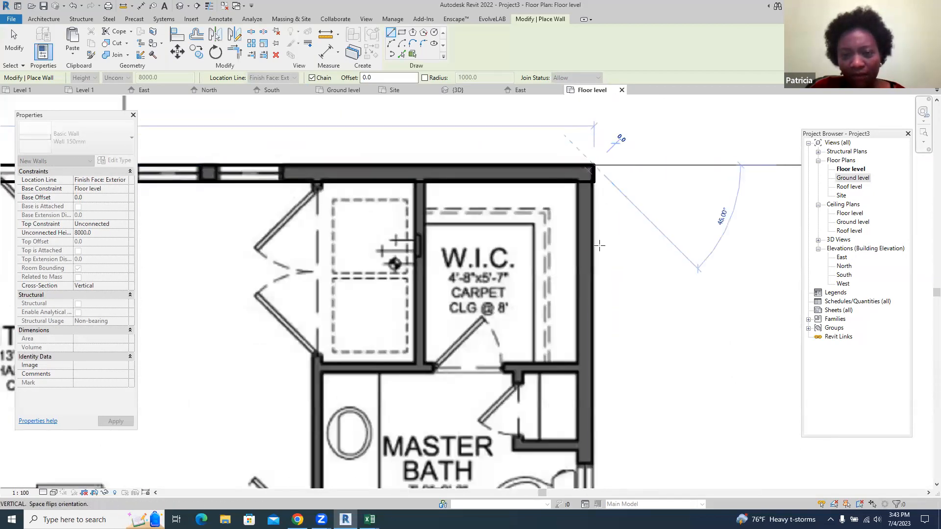
- Continue the exterior wall down the Master Suite side and along the covered porch front to the porch's inner corner
scroll(602, 167, "down", 4)
scroll(603, 191, "down", 2)
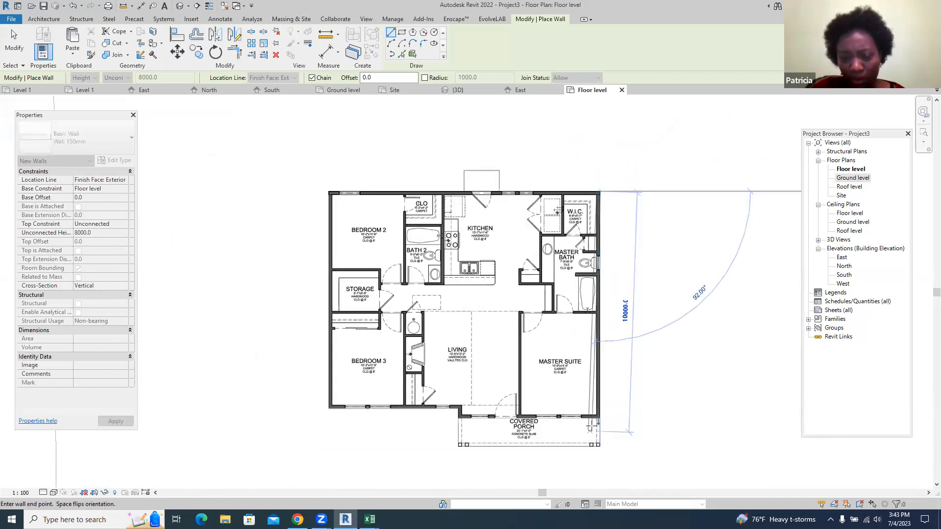
scroll(615, 411, "up", 6)
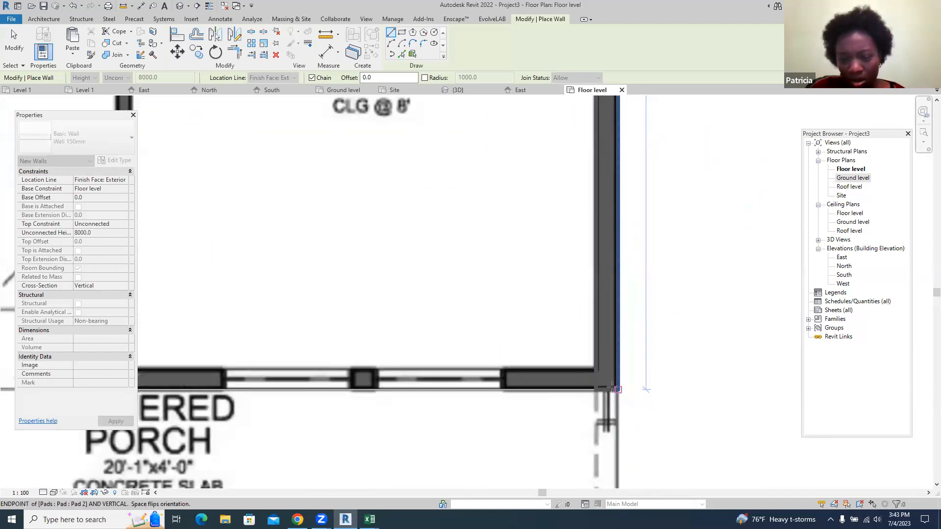
left_click(613, 387)
scroll(615, 388, "down", 4)
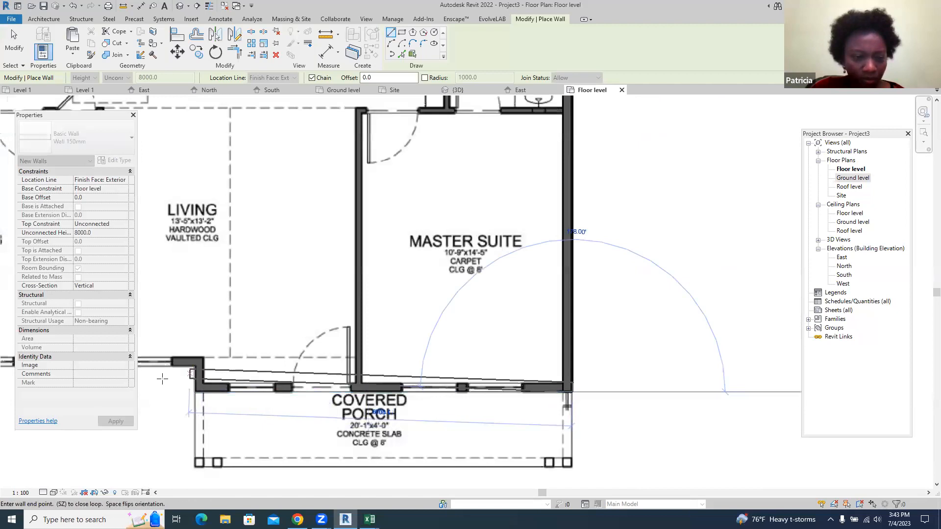
scroll(176, 378, "up", 4)
left_click(225, 382)
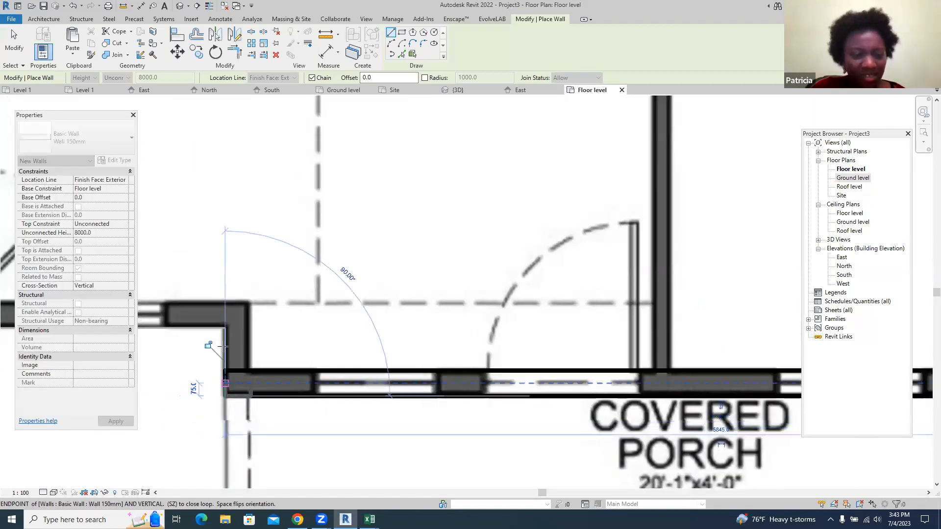
- Close the exterior wall loop through the porch setback, along the Bedroom 3 front and up to the Bedroom 2 starting corner
left_click(225, 325)
scroll(510, 326, "down", 3)
scroll(511, 334, "down", 4)
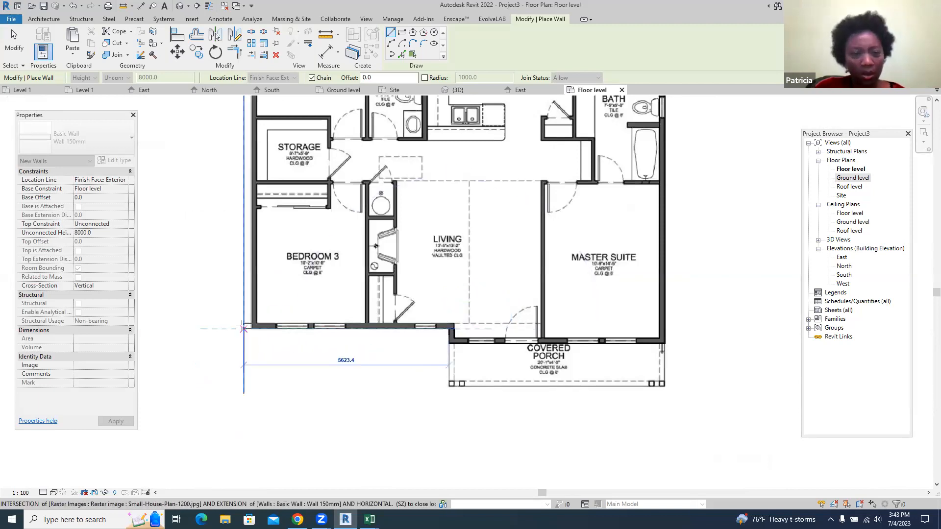
scroll(243, 327, "up", 5)
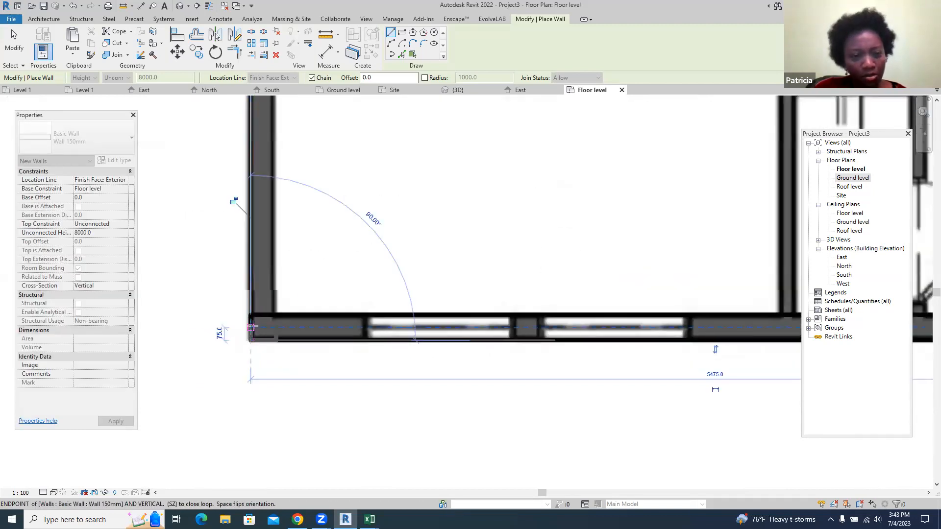
left_click(250, 327)
scroll(251, 327, "down", 5)
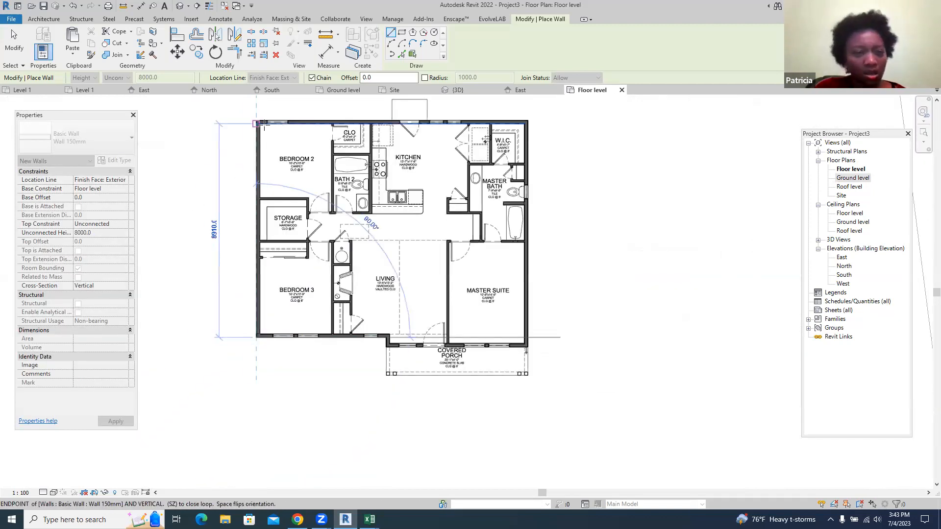
left_click(264, 125)
scroll(264, 125, "up", 5)
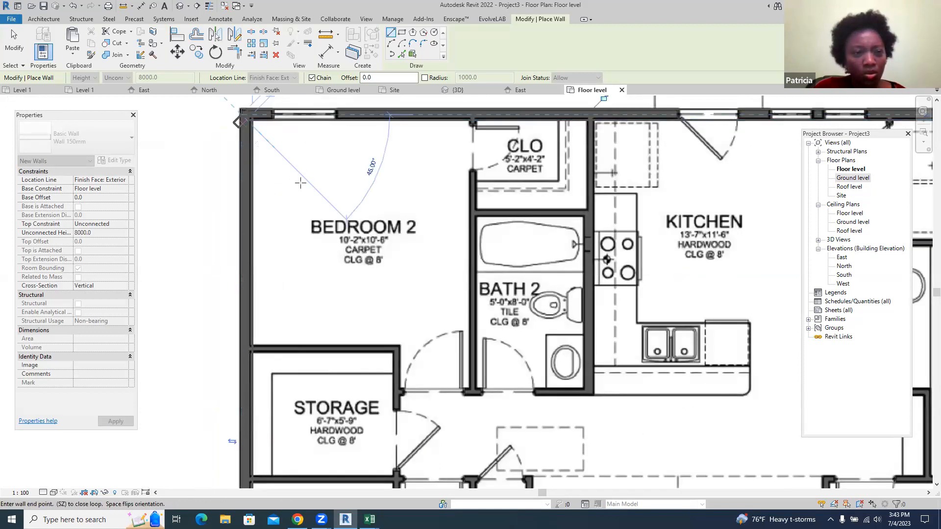
key("Escape")
- Try the Shaded and Realistic visual styles on the Floor level plan, ending with Shaded
scroll(291, 158, "down", 3)
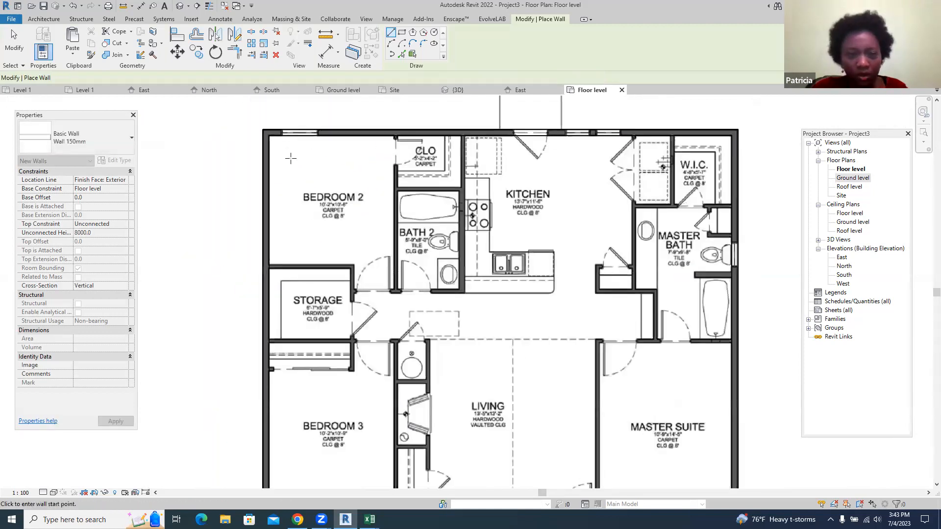
scroll(291, 157, "down", 3)
left_click(54, 493)
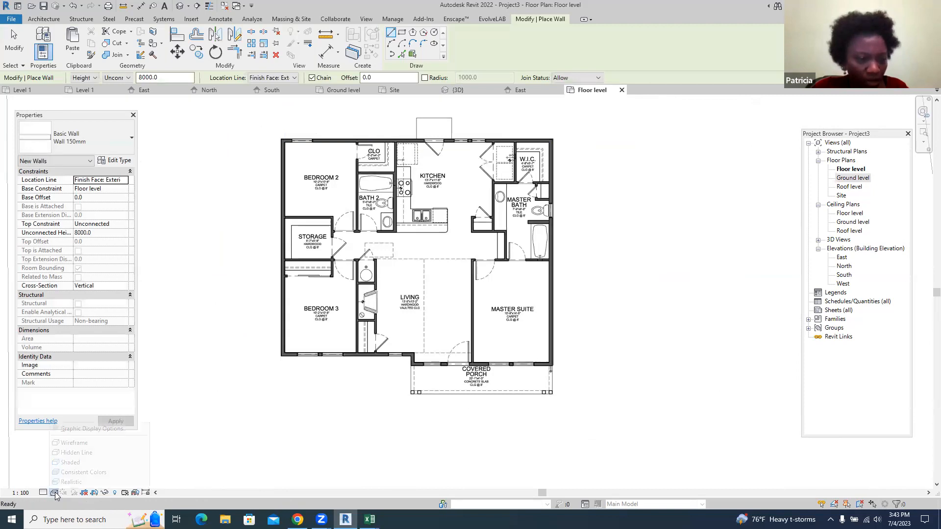
left_click(71, 463)
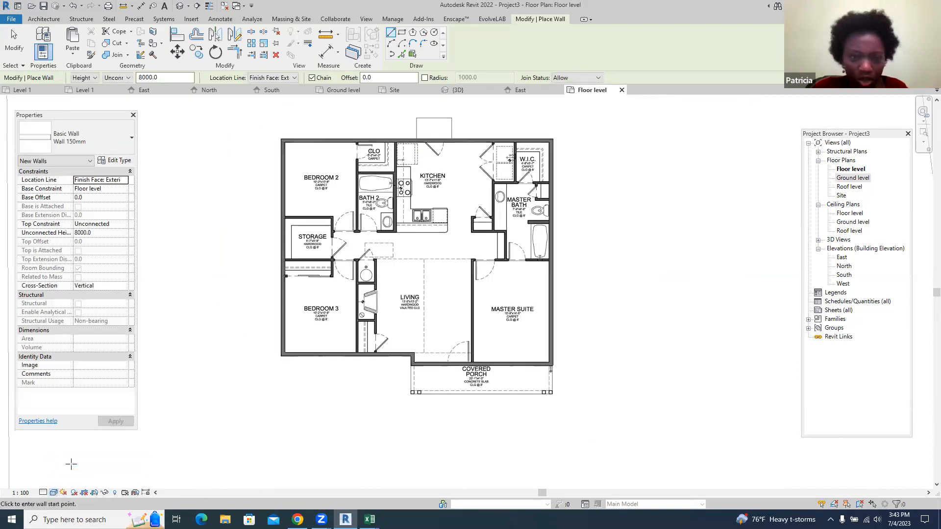
left_click(54, 493)
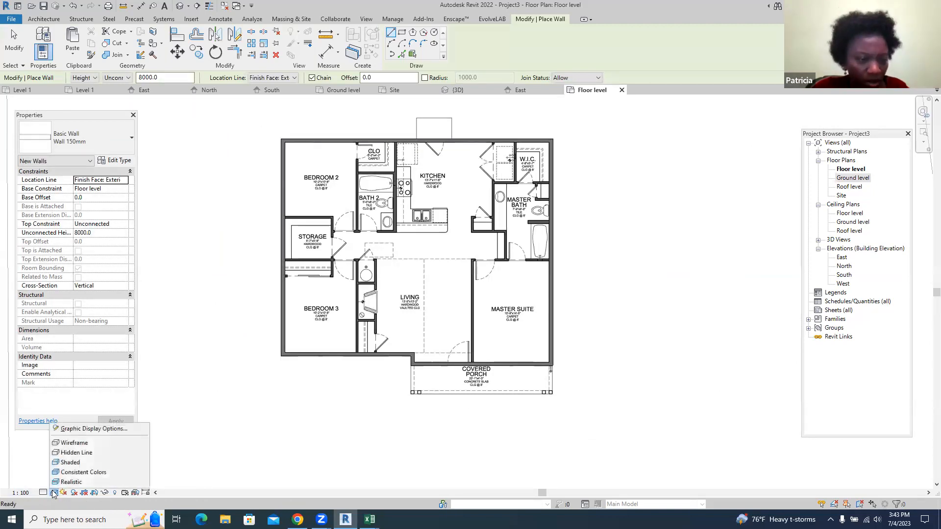
left_click(64, 480)
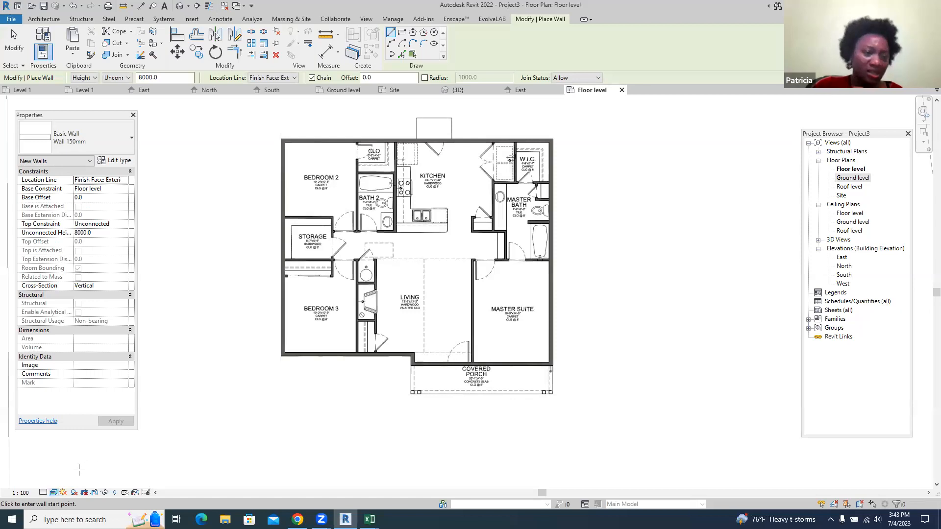
left_click(54, 492)
left_click(66, 463)
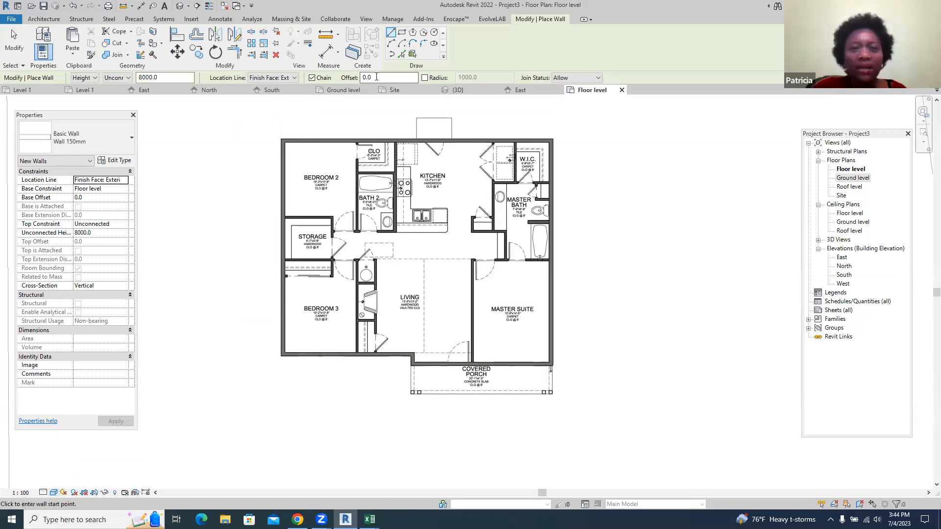
- Examine the new exterior walls in the 3D view
left_click(456, 90)
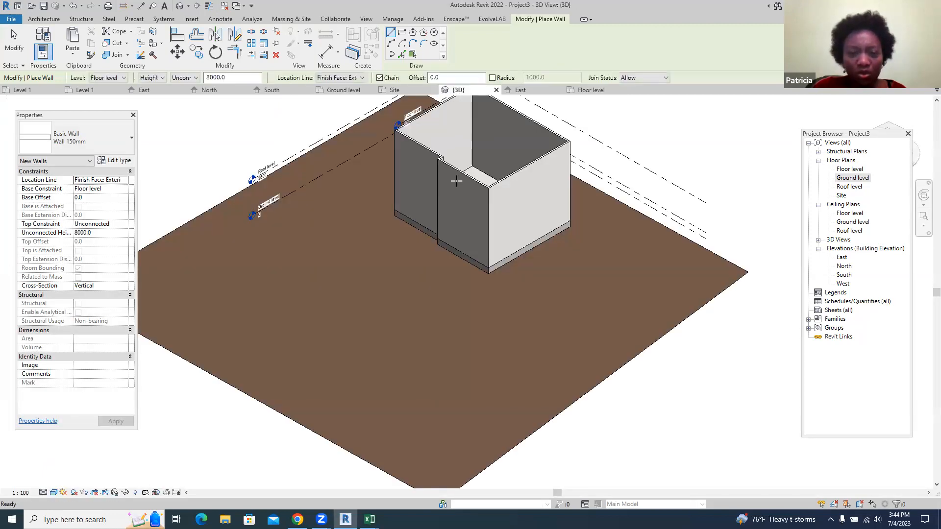
scroll(394, 296, "down", 2)
scroll(435, 167, "up", 2)
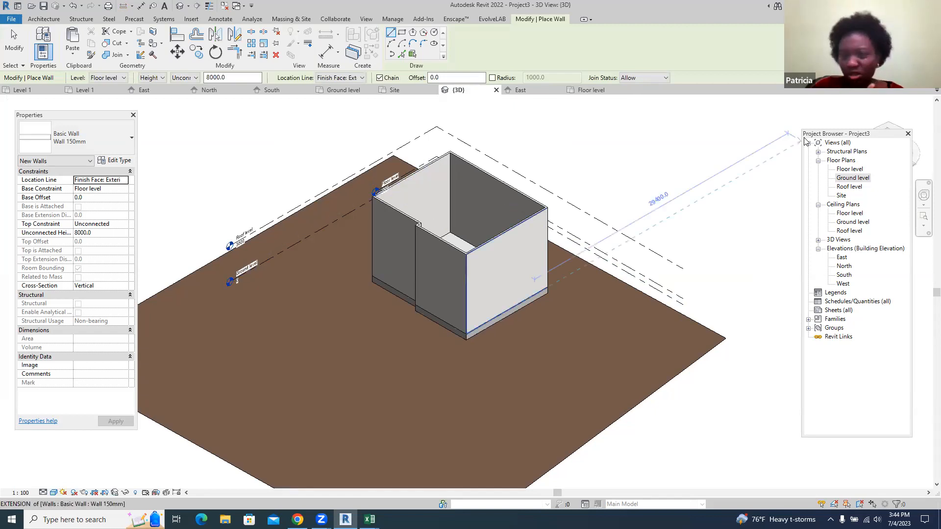
- In the East elevation, select every 150 mm wall in the entire project and set their top constraint up to Roof level
left_click(842, 258)
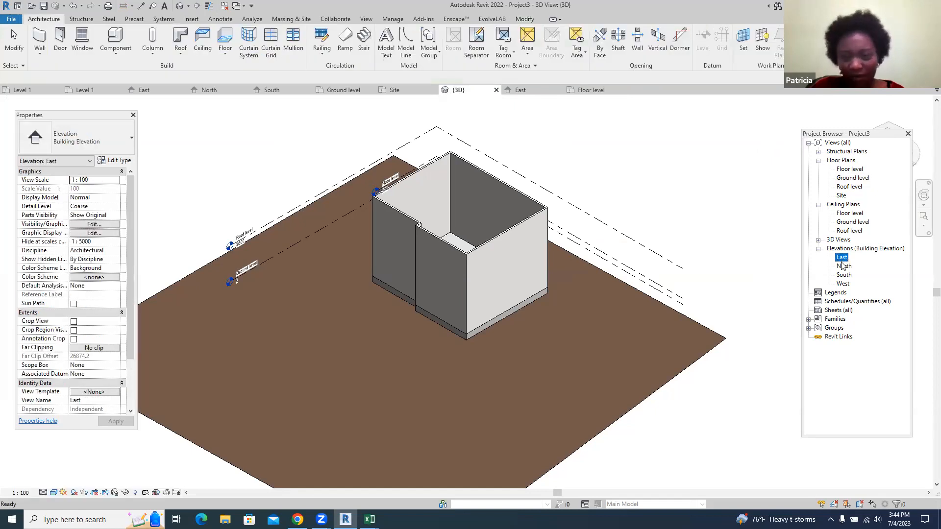
left_click(529, 92)
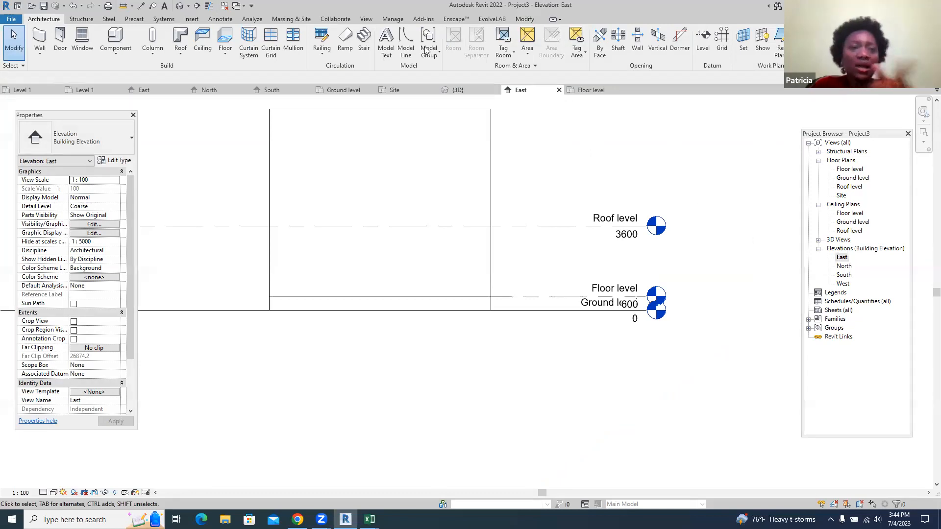
scroll(441, 252, "down", 2)
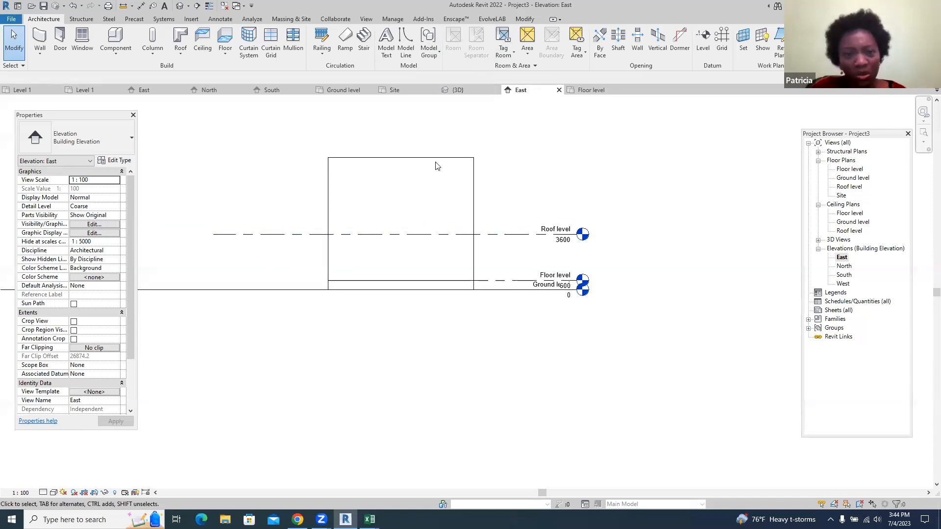
scroll(437, 166, "up", 2)
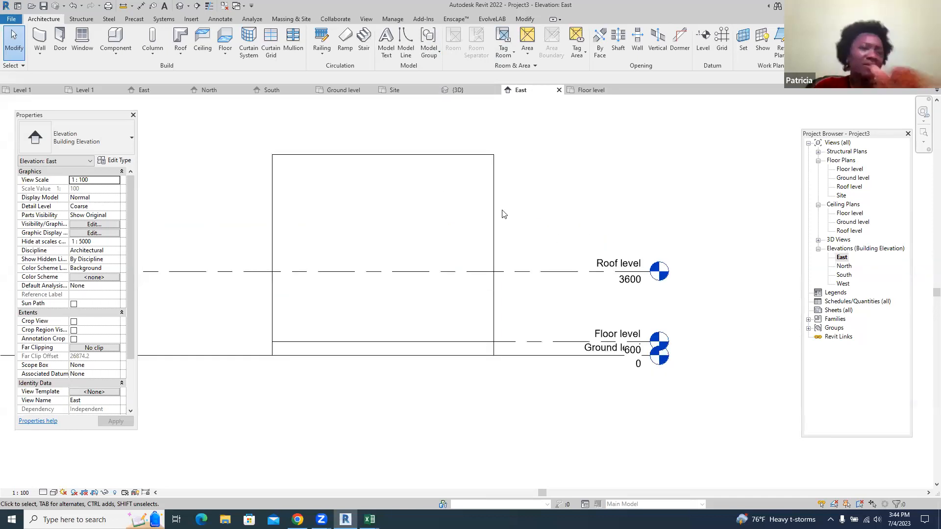
left_click(451, 156)
right_click(452, 154)
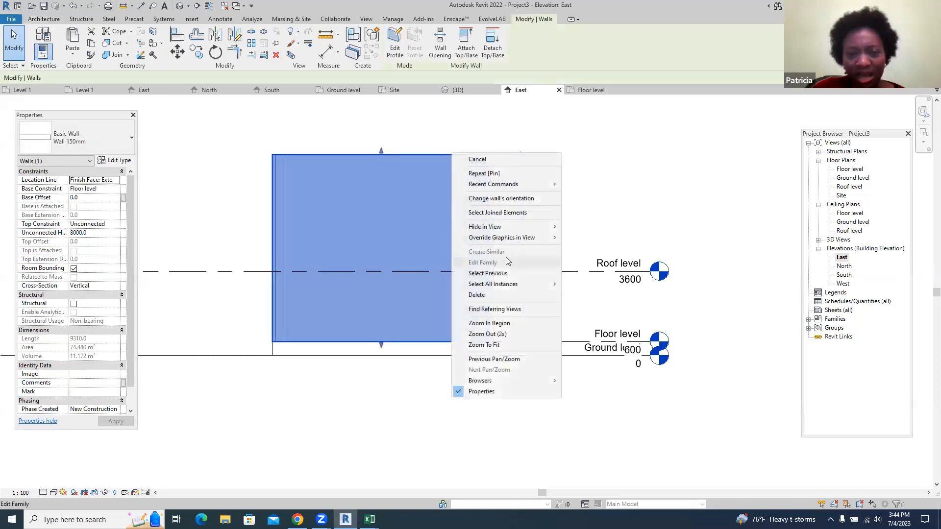
mouse_move(535, 286)
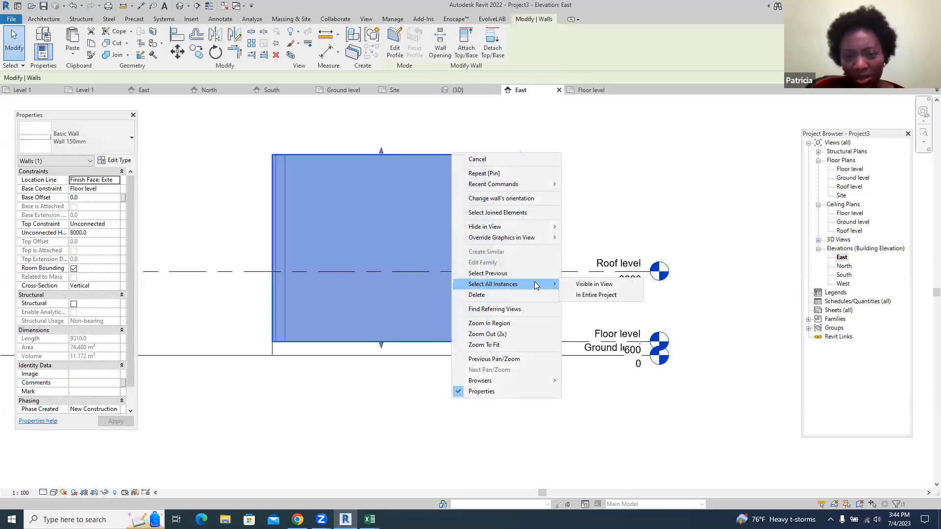
left_click(582, 295)
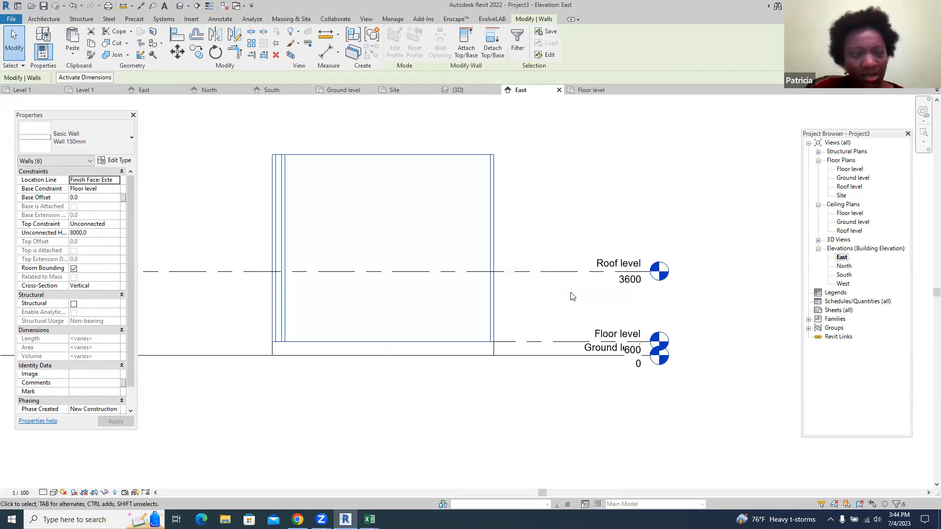
left_click(110, 225)
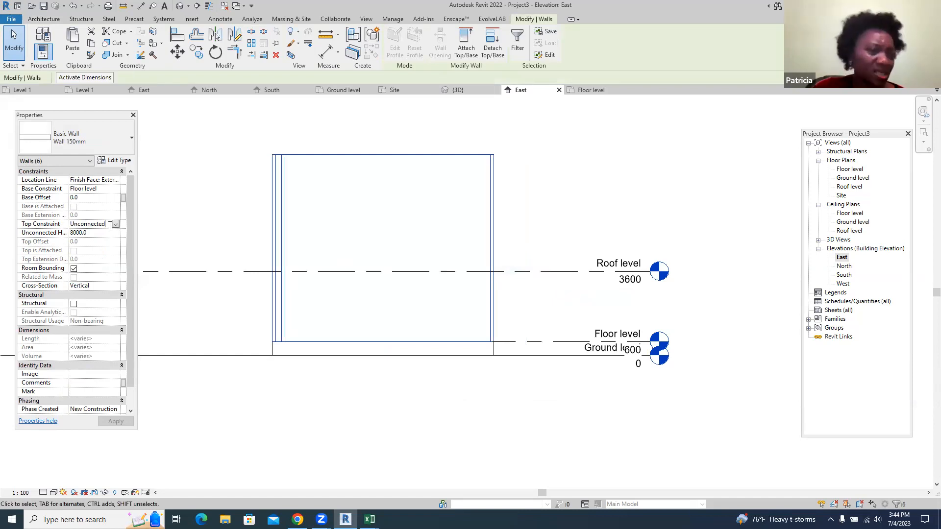
left_click(116, 224)
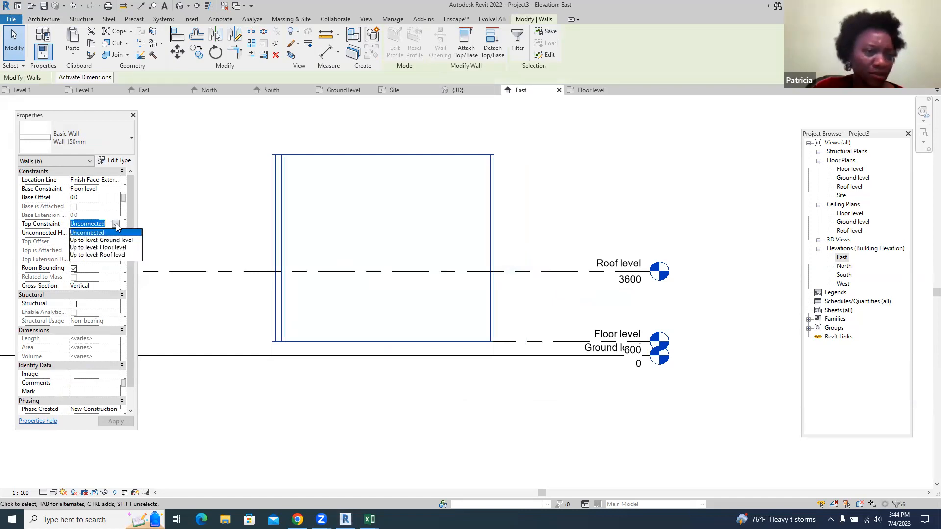
left_click(103, 255)
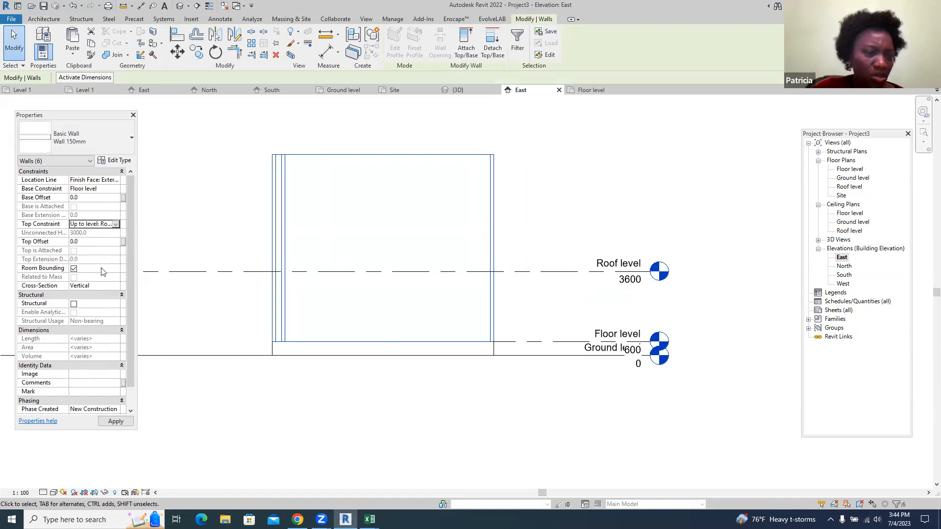
left_click(113, 421)
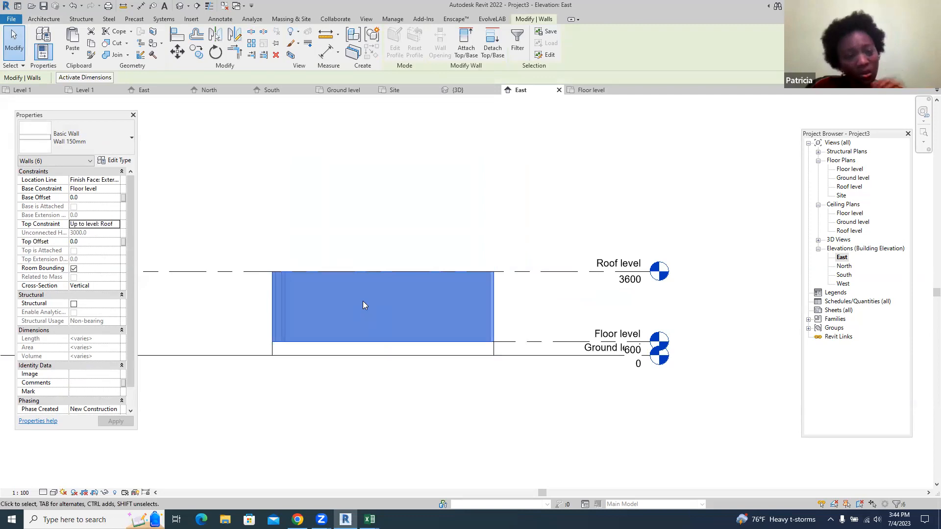
left_click(402, 230)
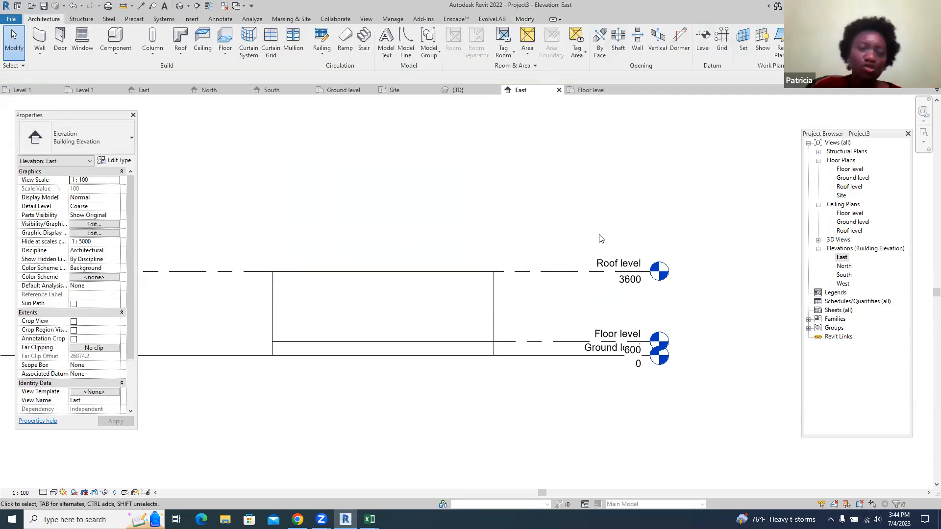
- Check the height of the exterior walls in the 3D view
scroll(601, 239, "down", 1)
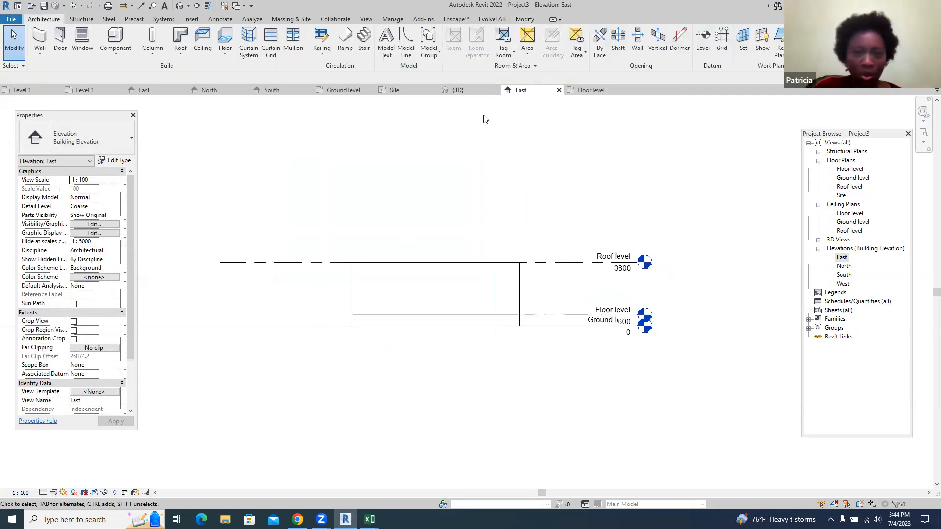
left_click(457, 89)
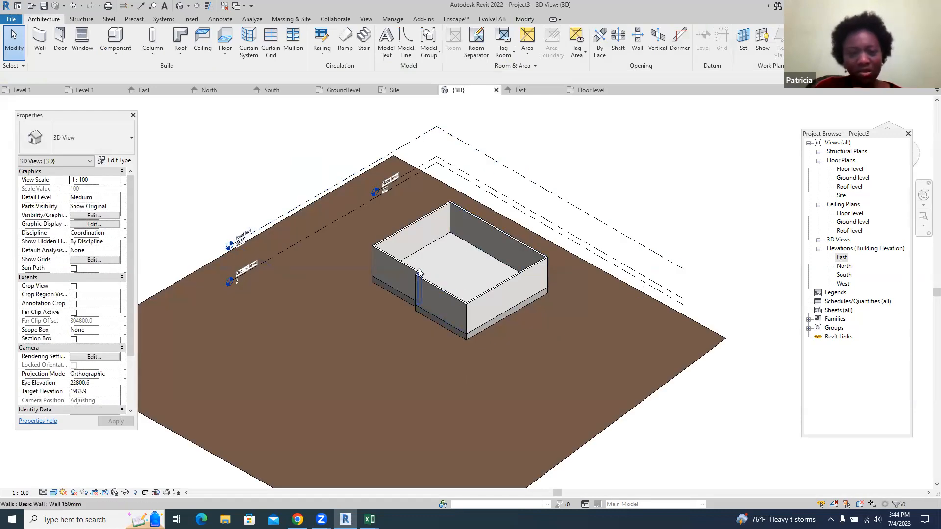
scroll(419, 272, "up", 2)
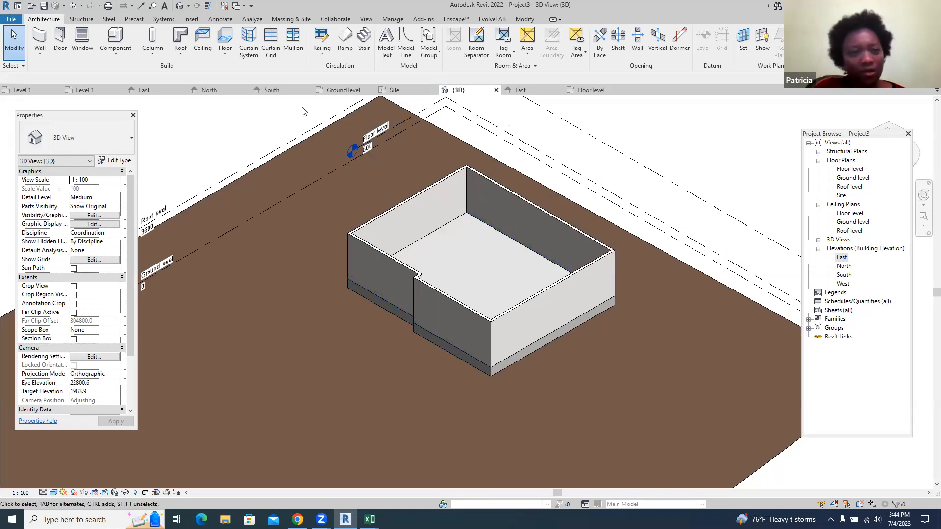
- In the Floor level plan, start a new wall and duplicate the 150 mm wall type as Wall 100mm
left_click(593, 90)
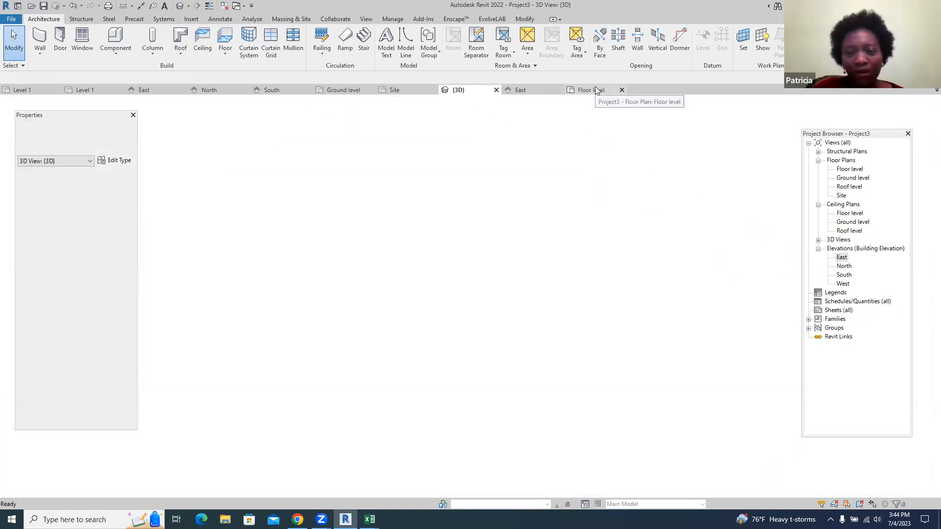
scroll(484, 154, "up", 2)
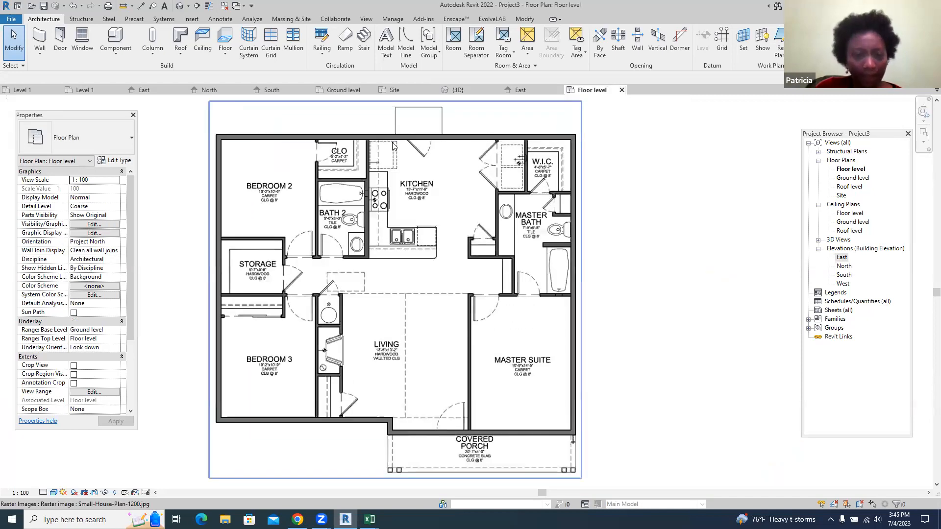
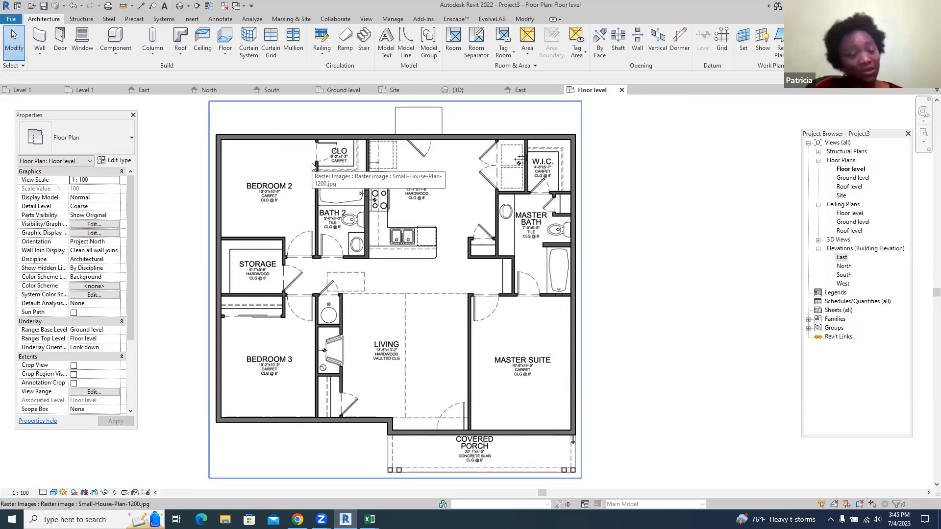
left_click(40, 39)
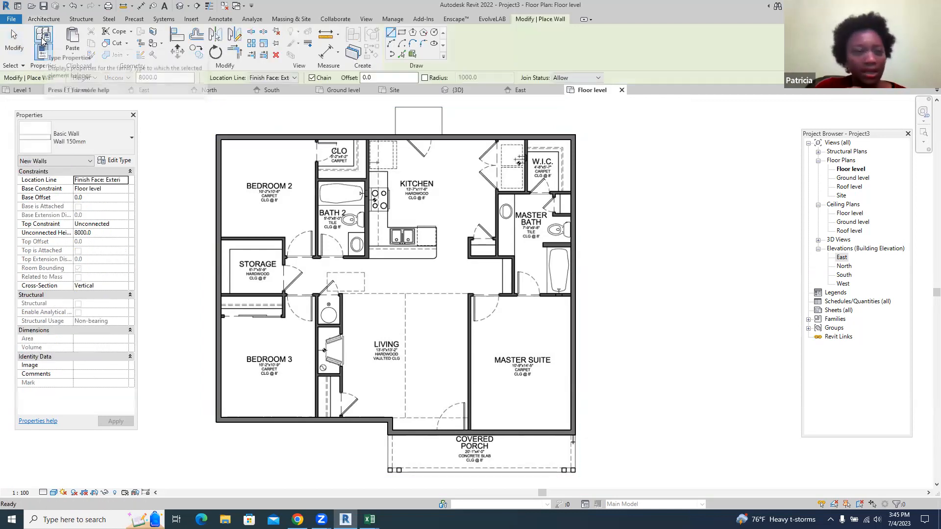
left_click(116, 161)
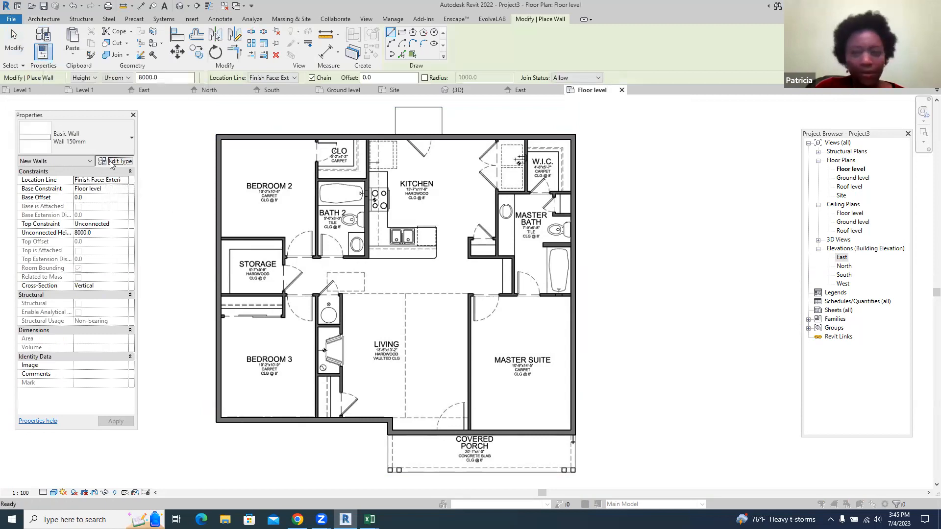
left_click(679, 129)
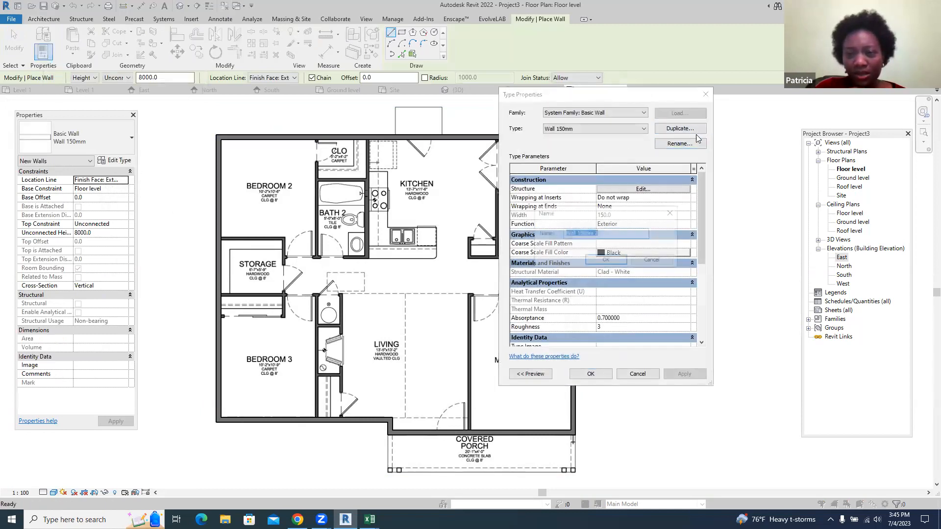
left_click(581, 234)
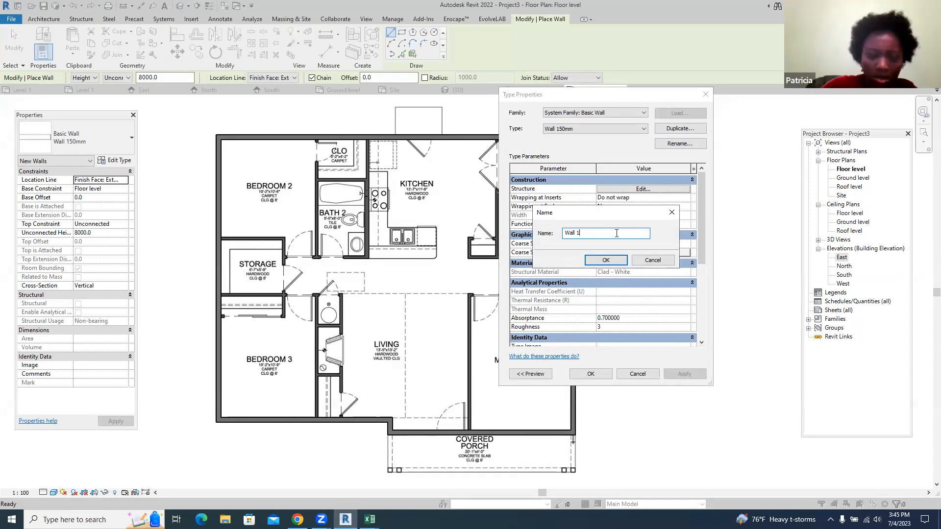
type("00mm")
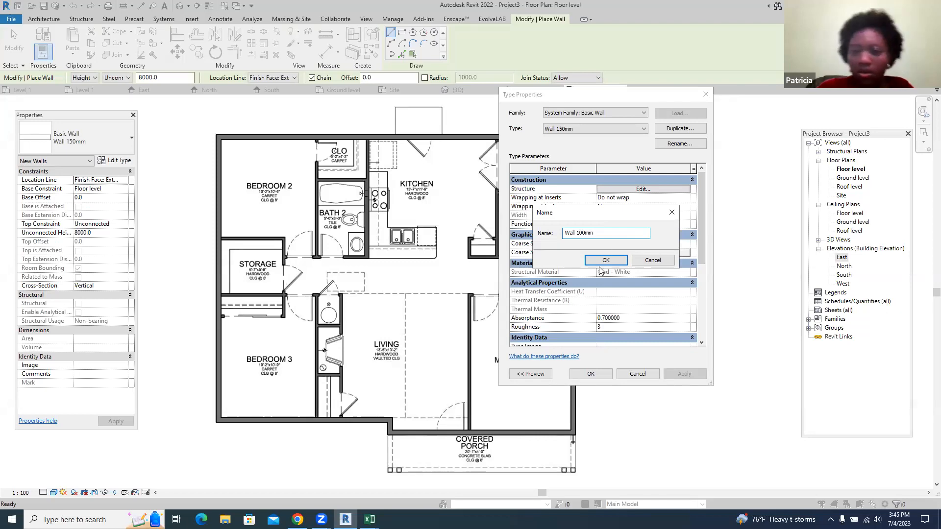
left_click(602, 260)
- Set the Wall 100mm structure layer to 100 mm thick with the Cherry material
left_click(613, 190)
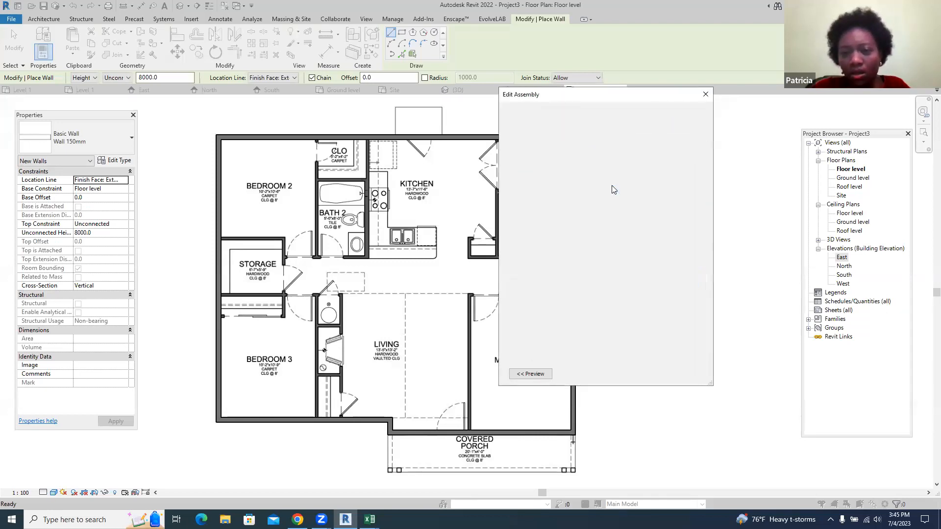
left_click(600, 210)
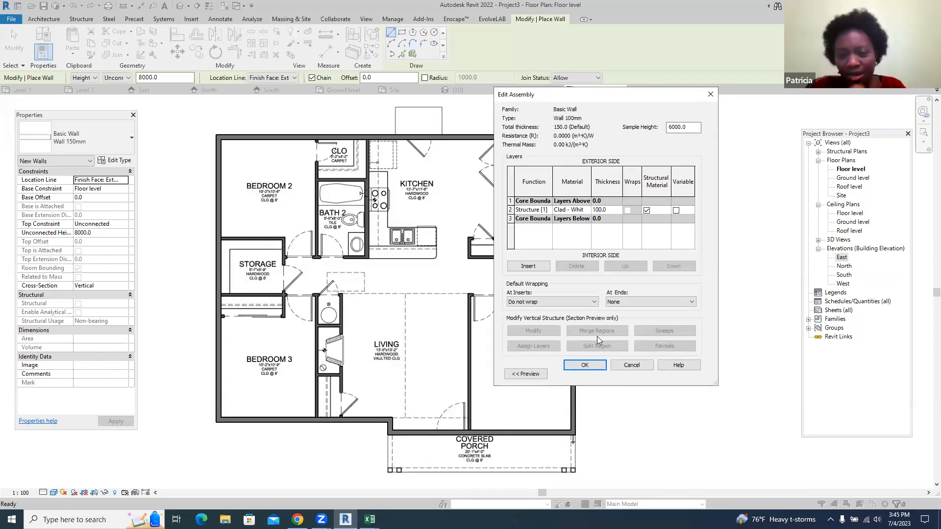
left_click(587, 209)
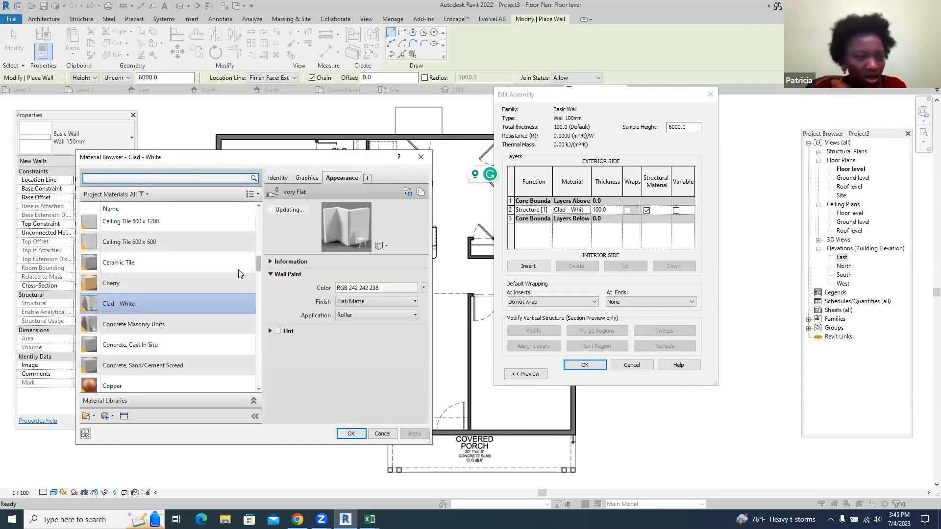
left_click(216, 280)
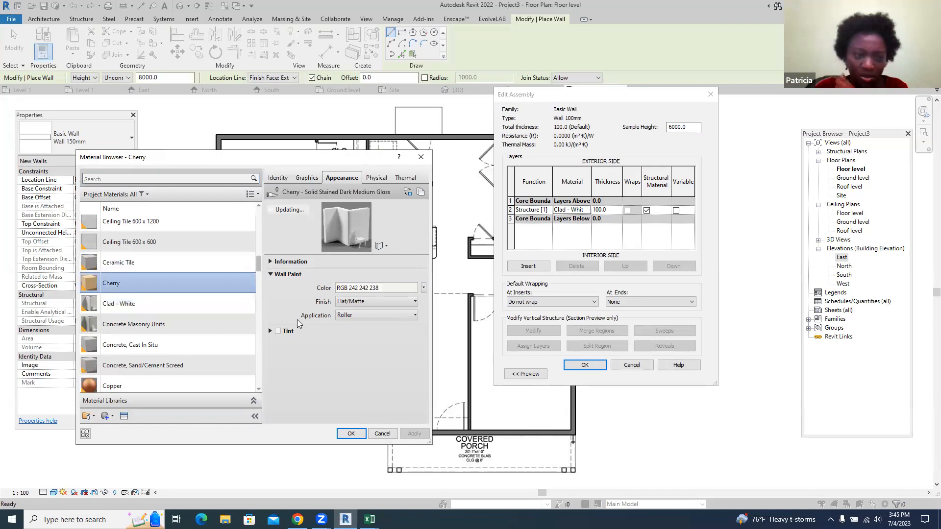
left_click(353, 433)
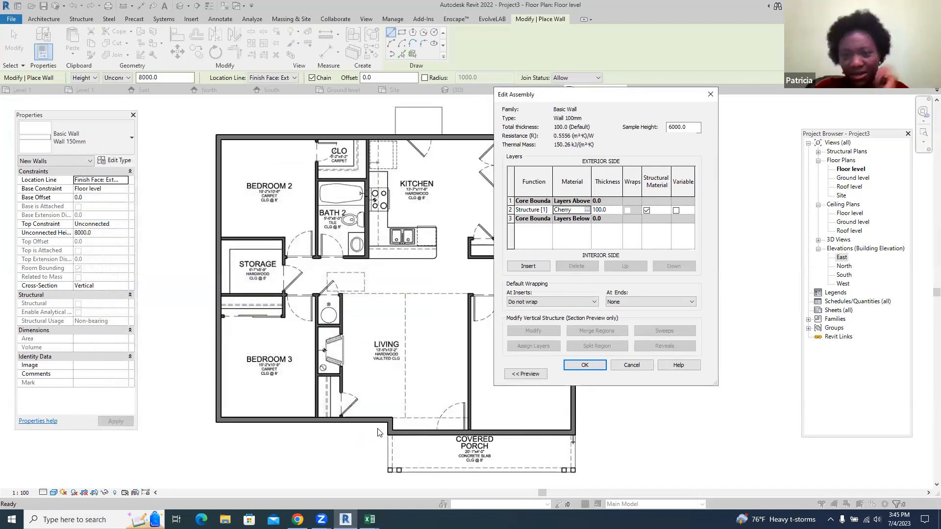
left_click(585, 366)
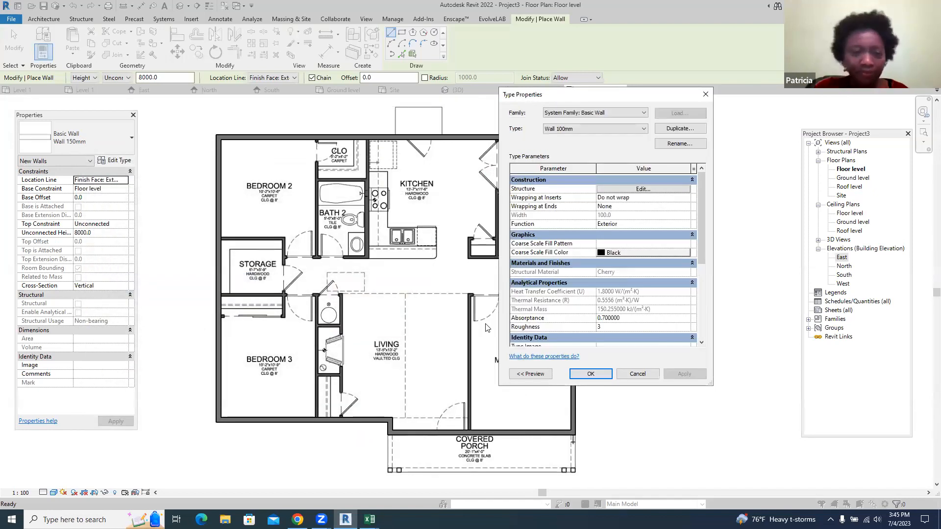
left_click(591, 375)
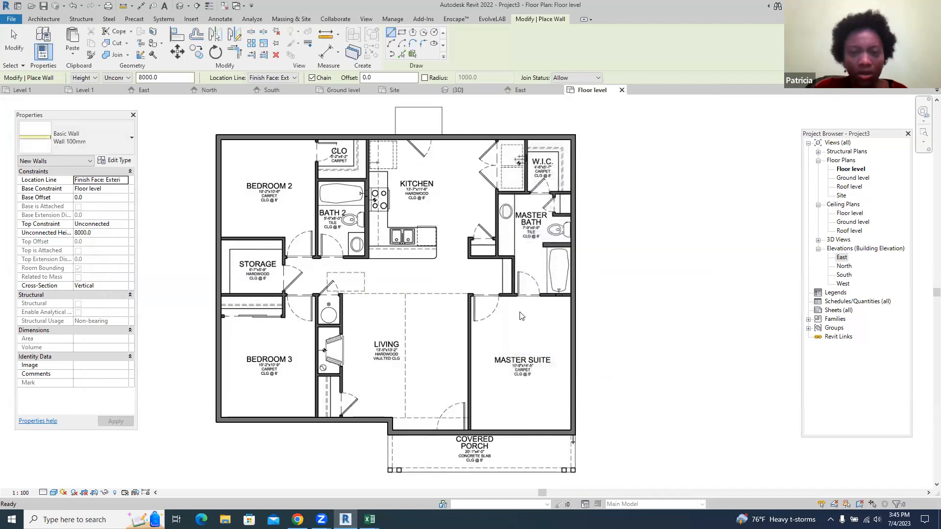
- Set the new wall height to 3000 mm and draw a vertical wall about 1700 mm long from the rear exterior wall along the W.I.C
scroll(532, 143, "up", 2)
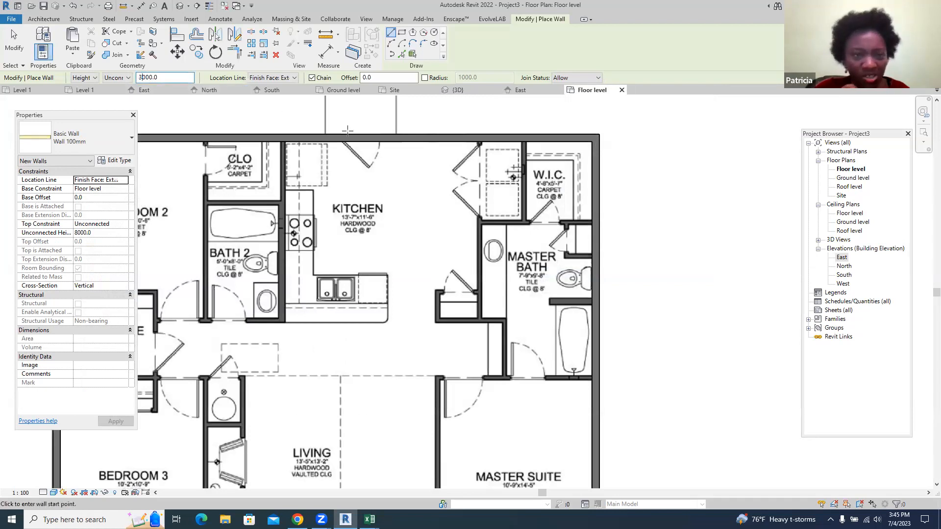
scroll(523, 149, "up", 3)
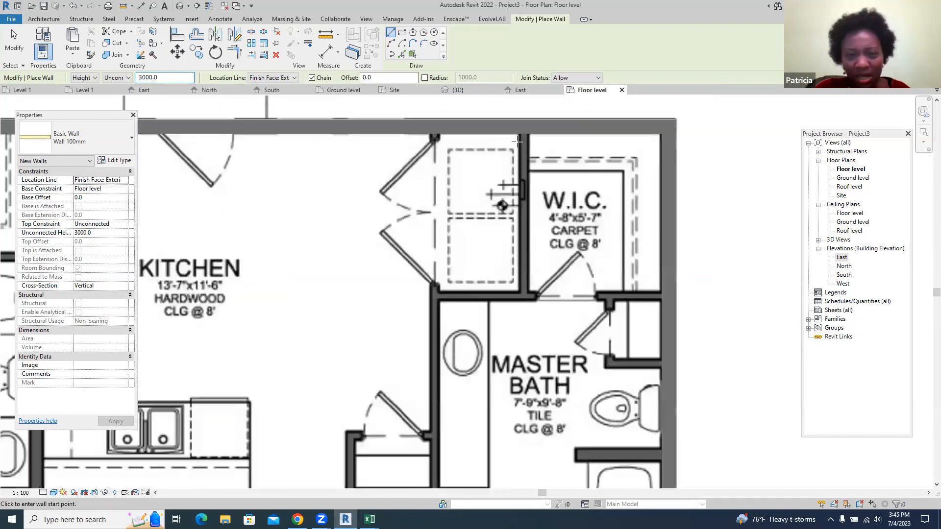
left_click(512, 133)
key("Escape")
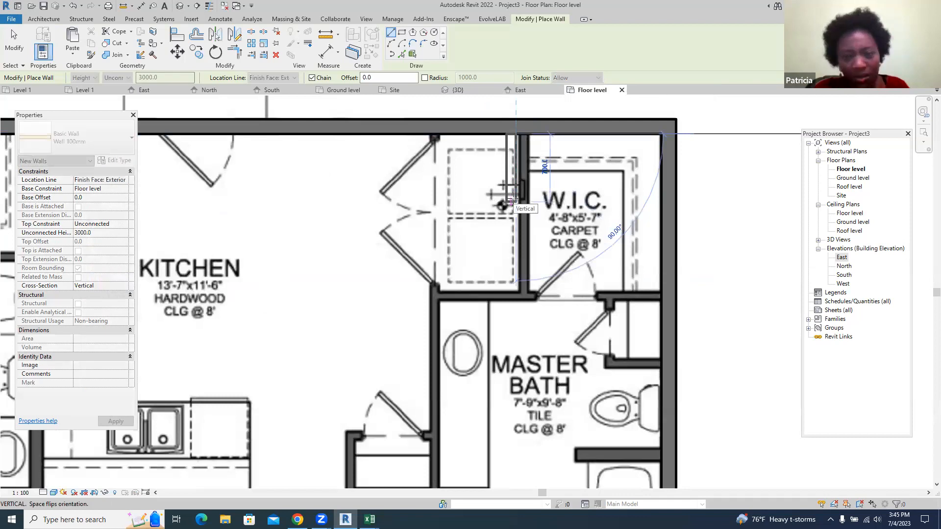
scroll(525, 135, "up", 1)
scroll(525, 133, "up", 2)
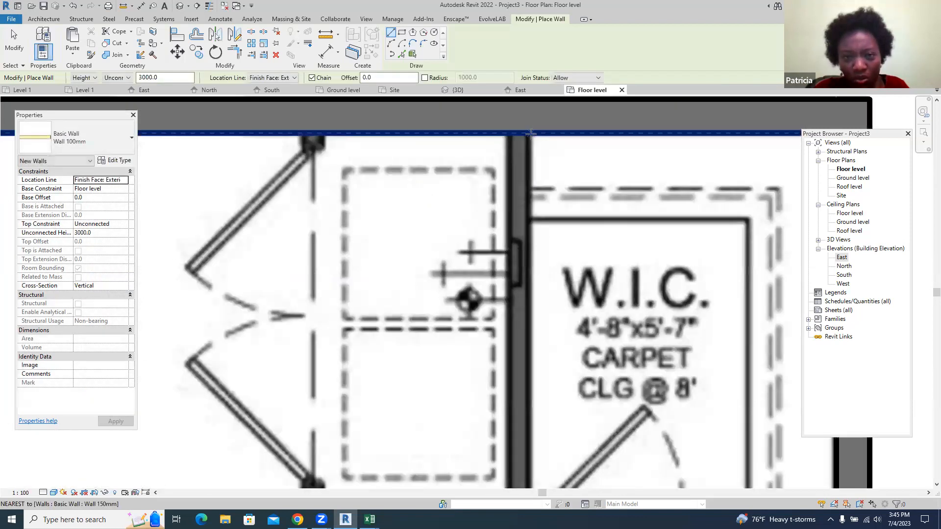
left_click(529, 132)
scroll(518, 220, "down", 4)
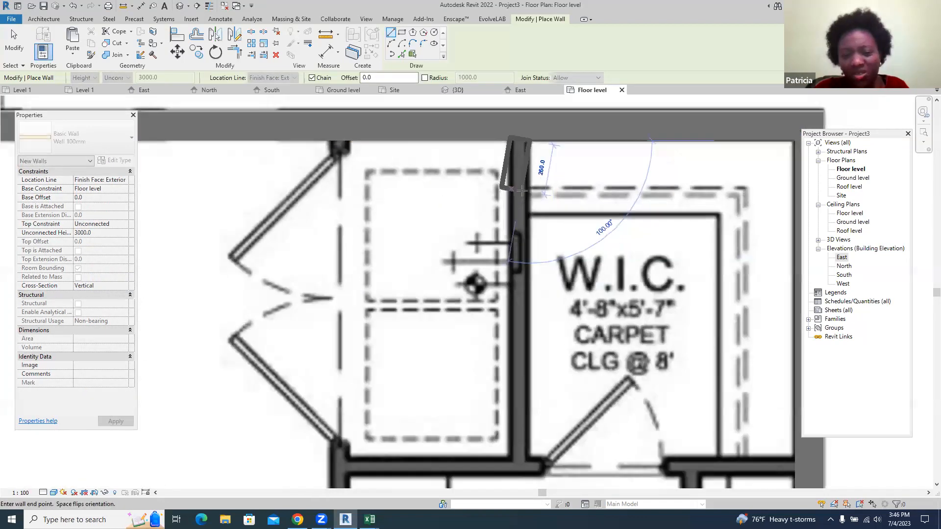
left_click(517, 262)
scroll(519, 272, "up", 3)
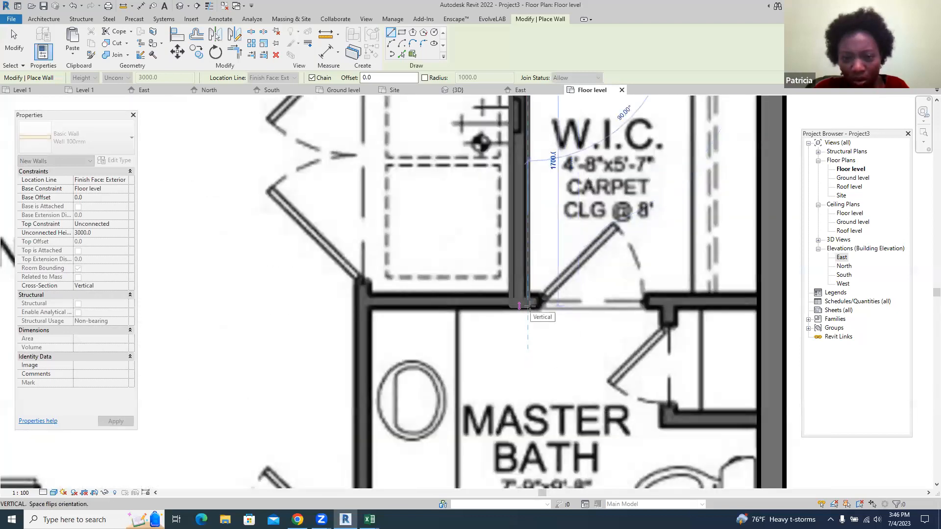
key("Escape")
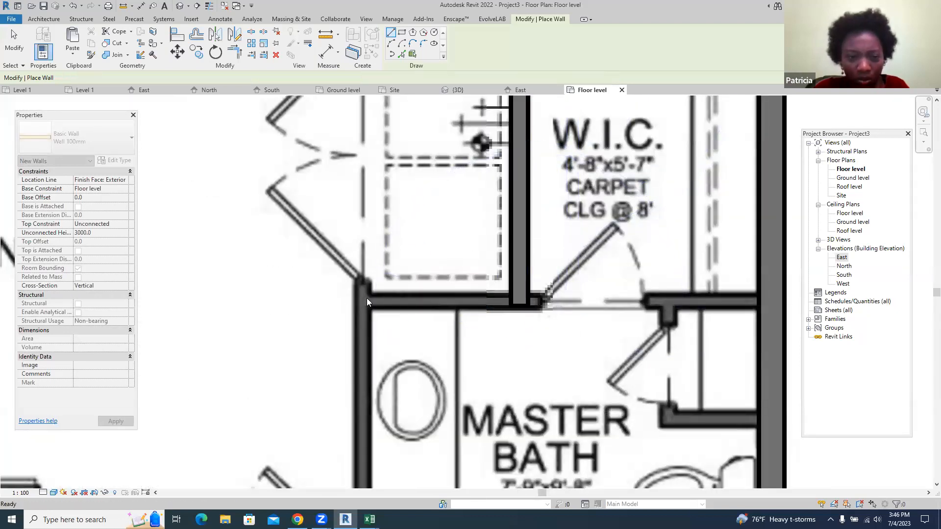
- Draw a horizontal Wall 100mm about 2290 mm long between the W.I.C. and Master Bath, ending at the exterior wall
left_click(368, 295)
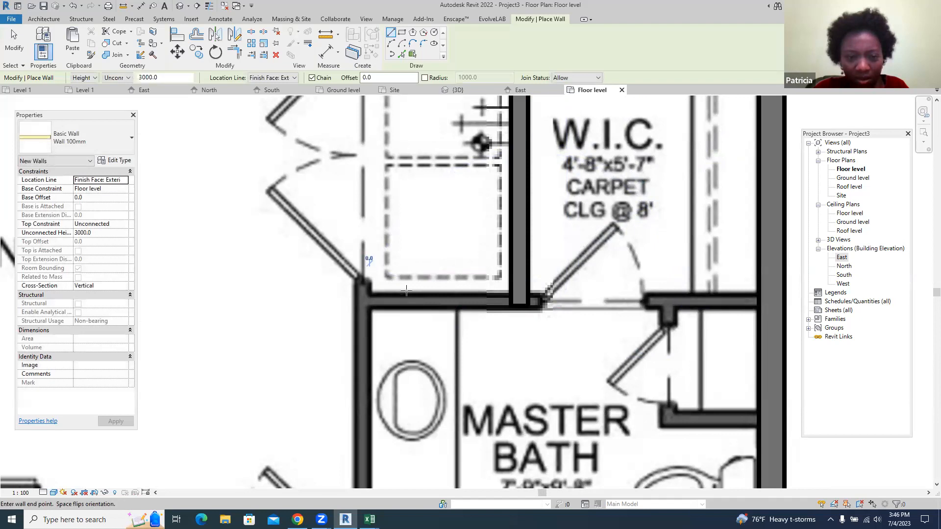
left_click(753, 292)
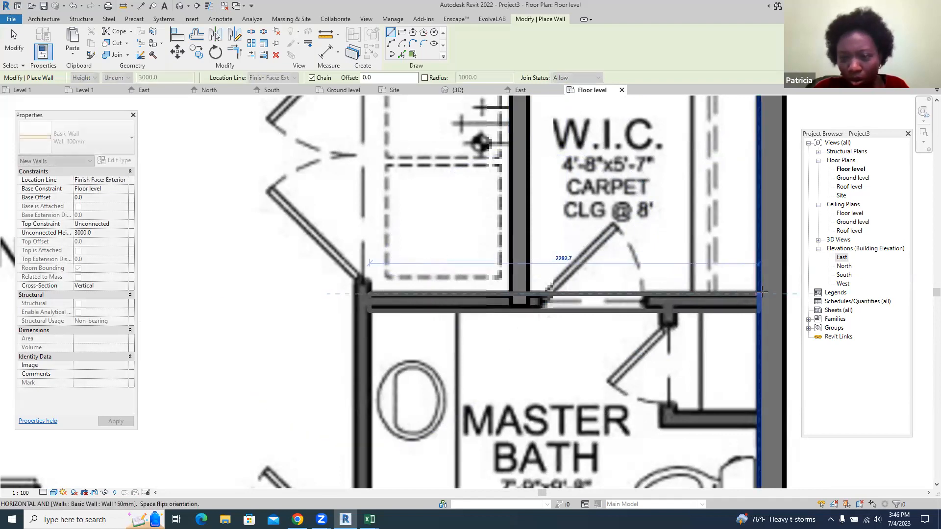
key("Escape")
key("Escape")
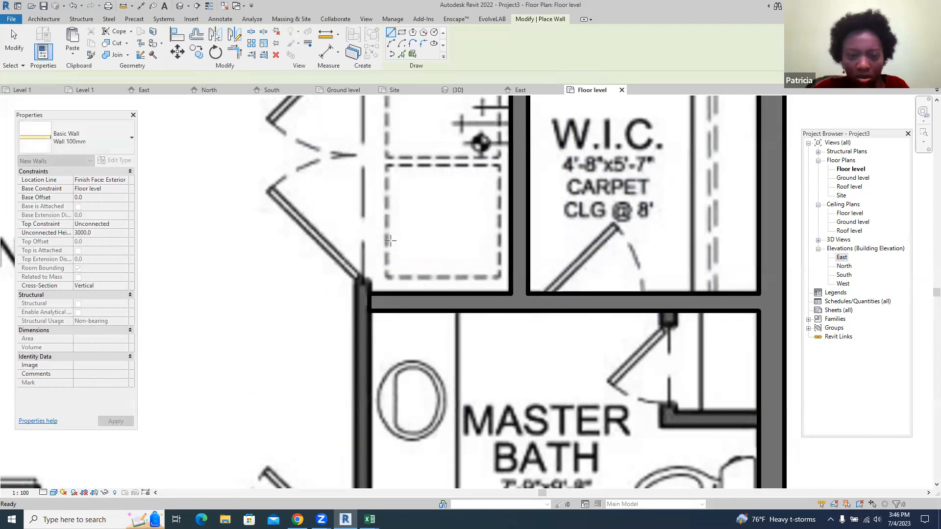
- Draw a vertical Wall 100mm about 3660 mm long between the Kitchen and Master Bath, reaching the rear exterior wall
scroll(392, 236, "down", 5)
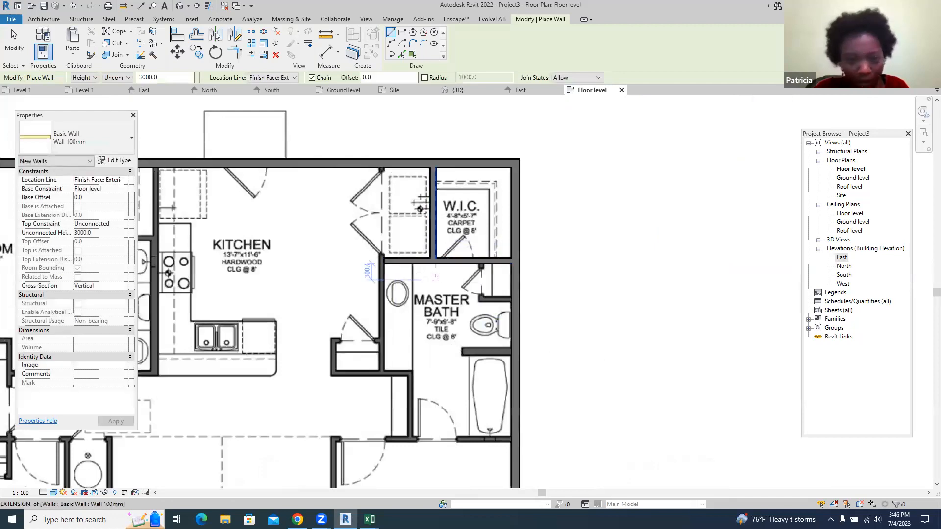
scroll(426, 338, "up", 3)
scroll(374, 429, "up", 2)
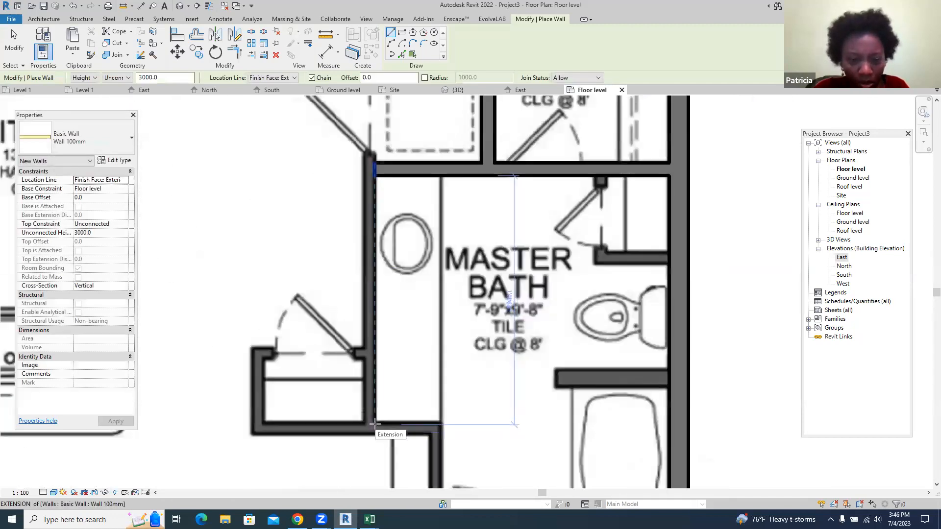
left_click(375, 429)
scroll(365, 407, "down", 2)
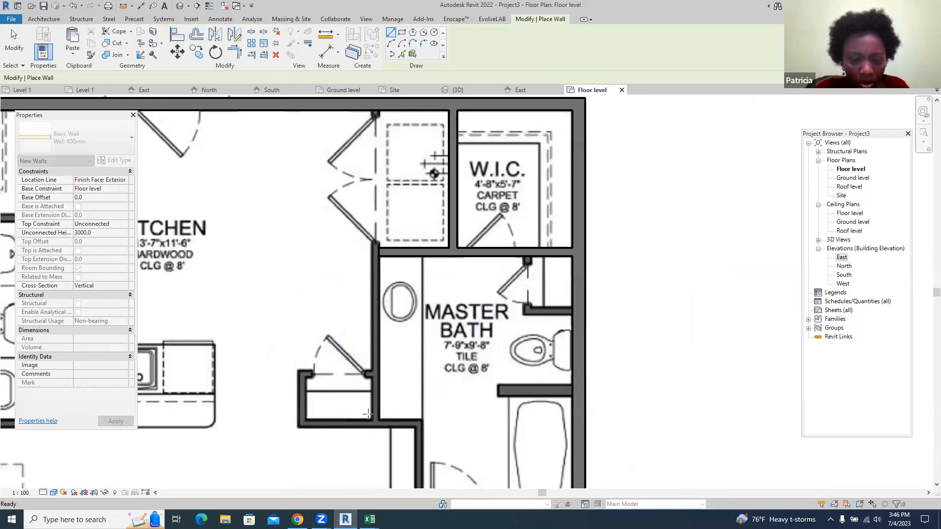
scroll(365, 417, "up", 2)
scroll(387, 338, "down", 2)
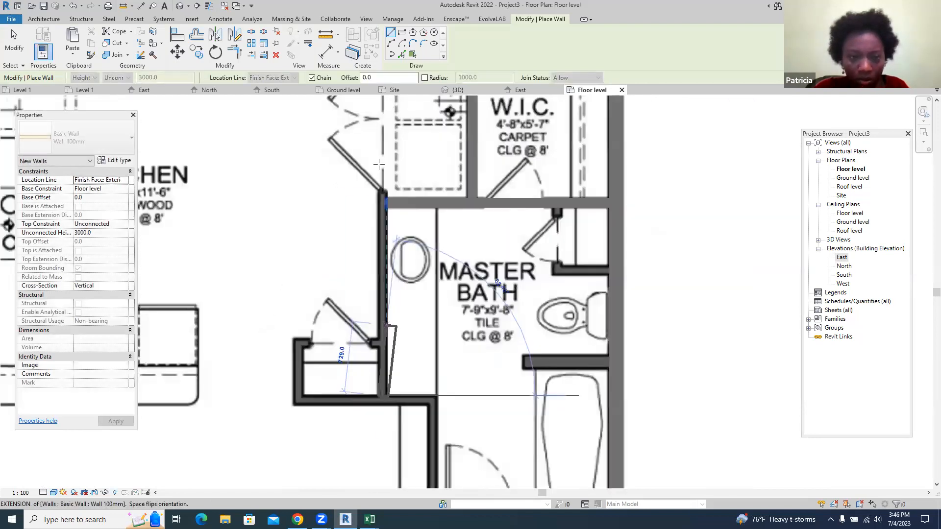
scroll(377, 205, "down", 1)
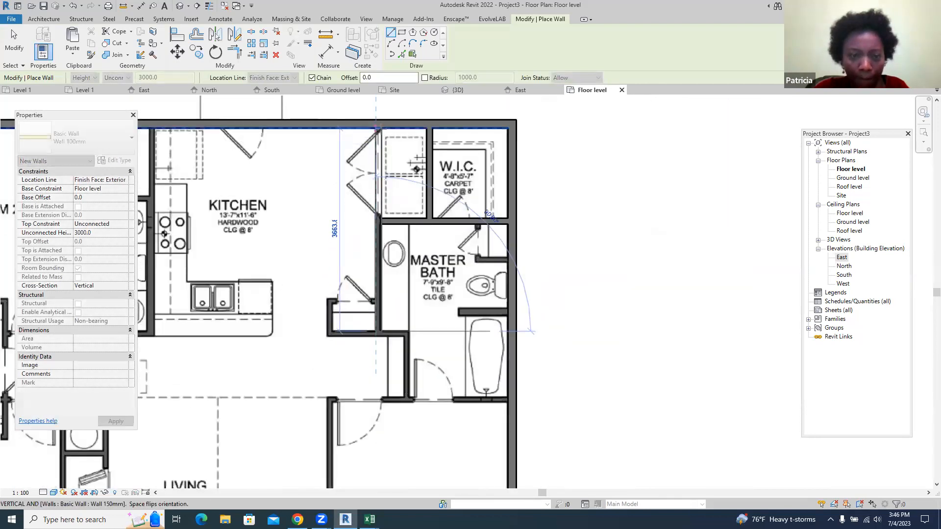
left_click(379, 130)
key("Escape")
key("Escape")
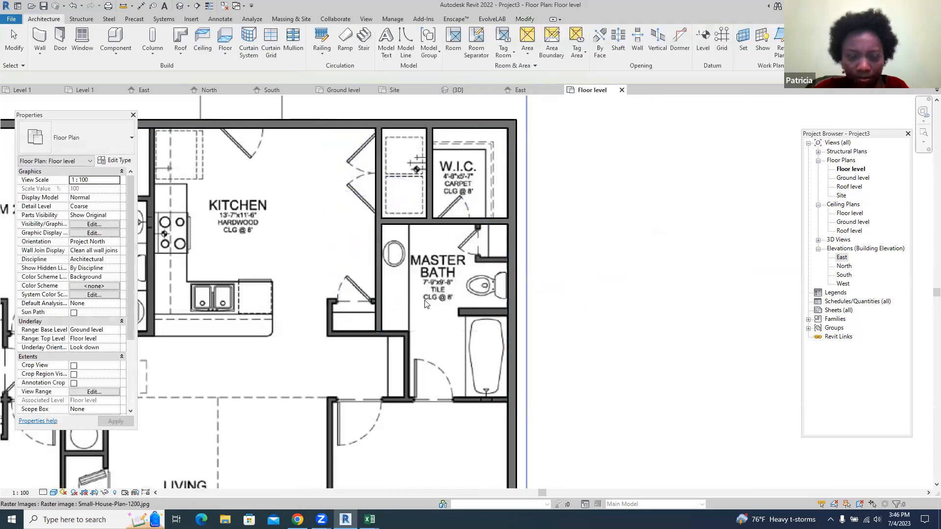
- Trace the upper and left walls of the small closet beside the Kitchen with Wall 100mm, the upper one about 780 mm long
scroll(489, 294, "down", 2)
scroll(362, 333, "up", 3)
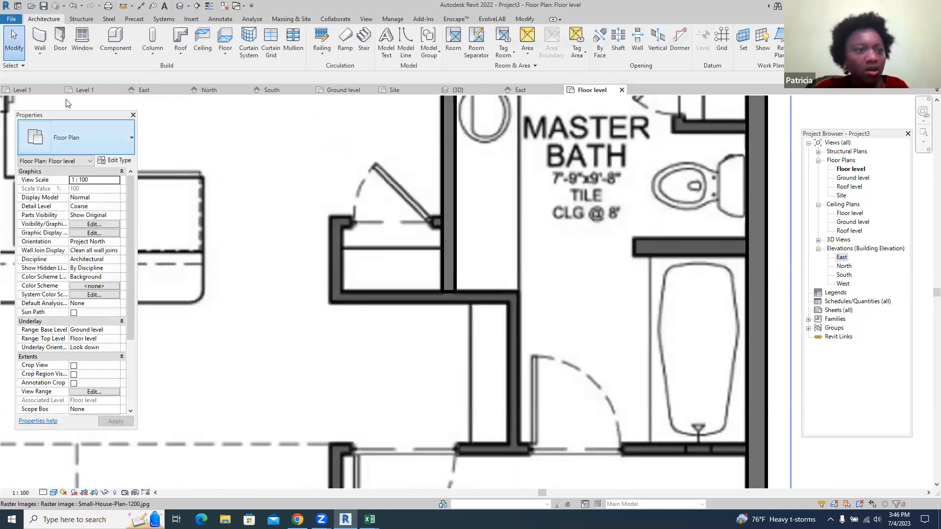
key("w")
key("a")
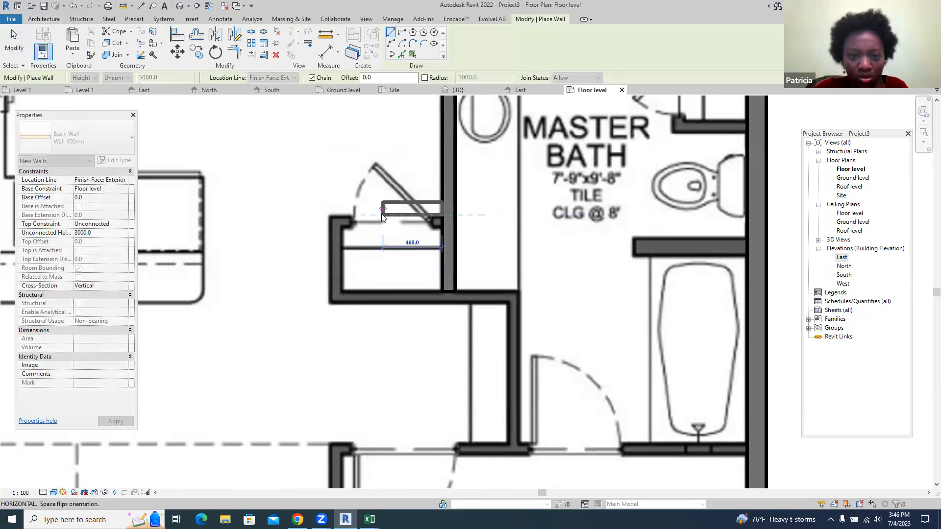
left_click(441, 227)
left_click(341, 223)
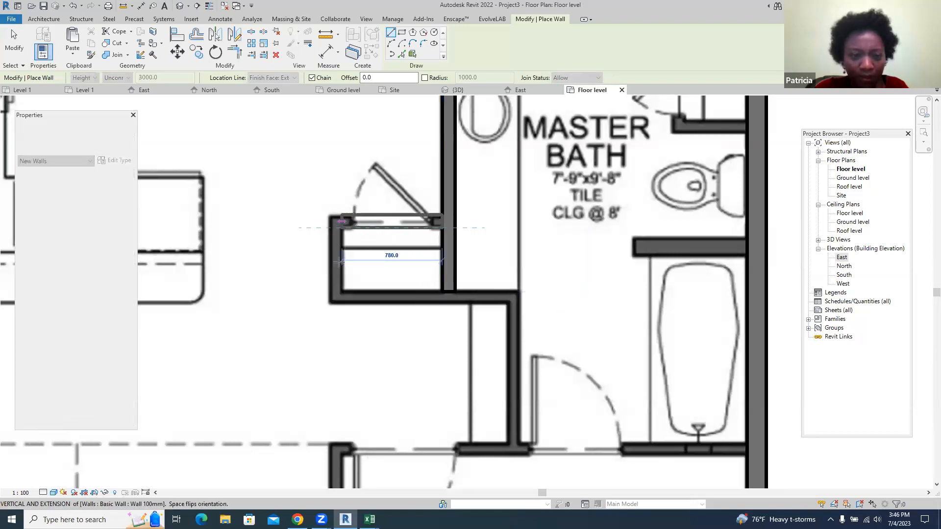
left_click(342, 290)
key("Escape")
left_click(513, 292)
key("Escape")
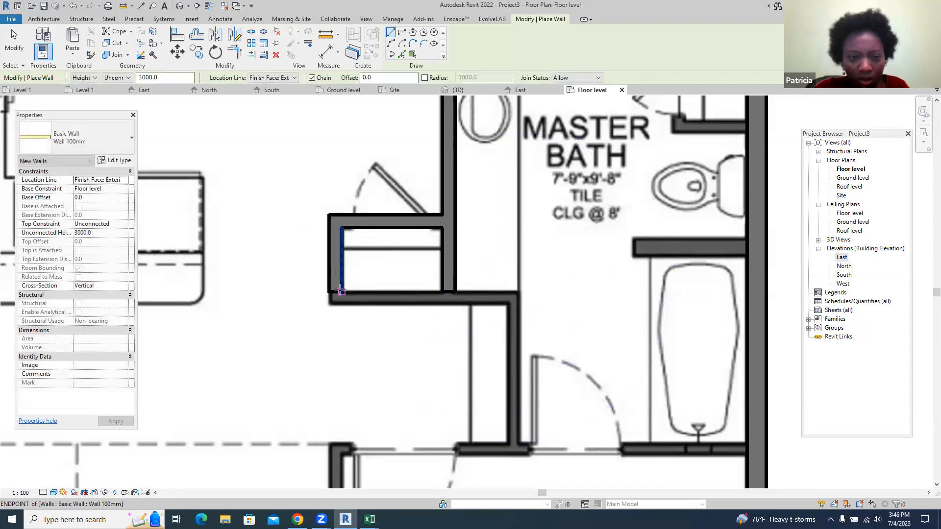
- Draw the small closet's lower wall across to the Master Bath and continue it down to the Master Suite wall line
left_click(342, 292)
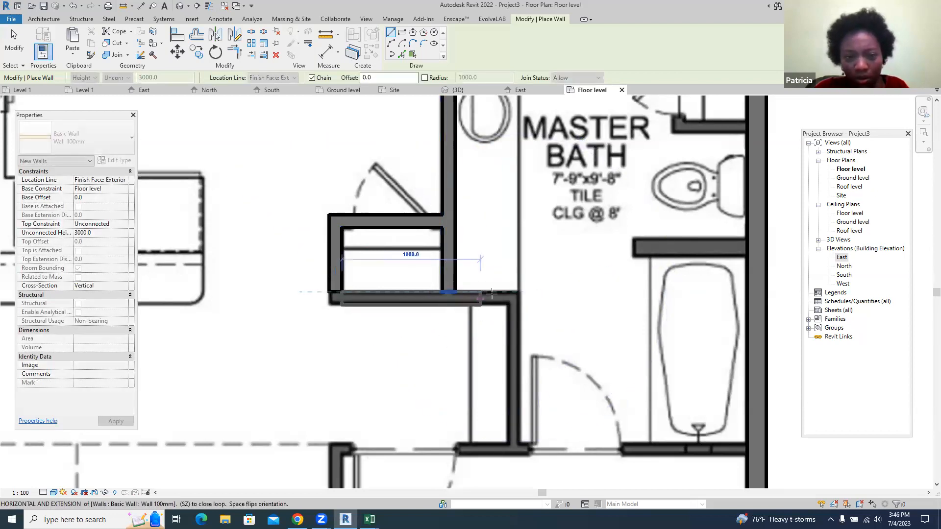
left_click(517, 293)
scroll(520, 293, "down", 2)
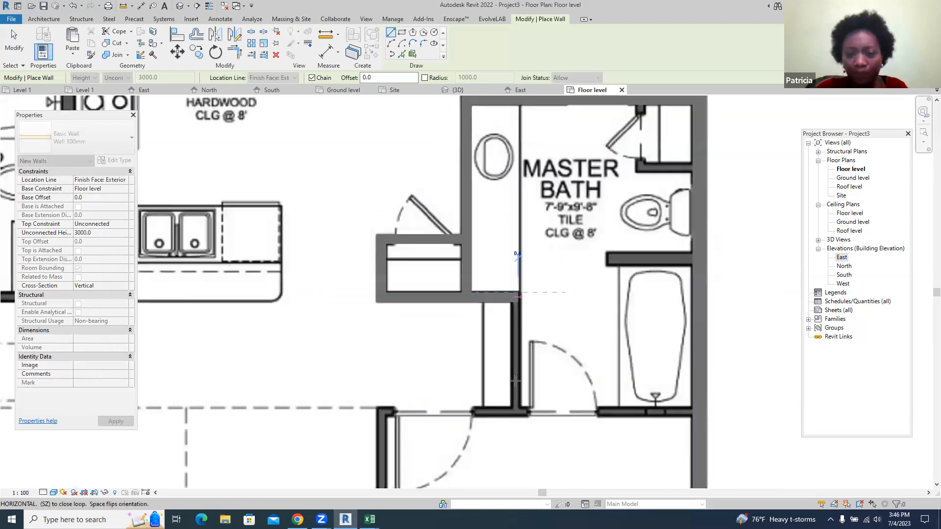
left_click(514, 409)
key("Escape")
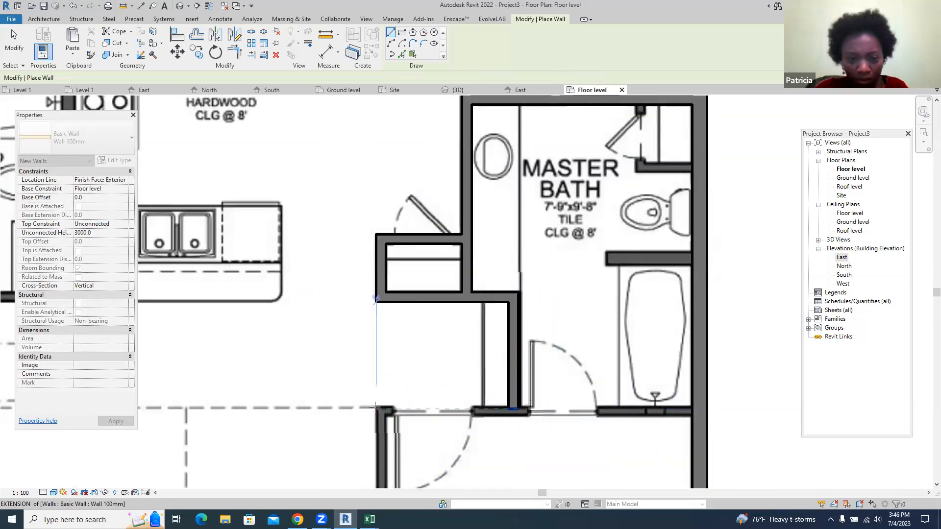
- Draw a horizontal Wall 100mm between the Master Bath and Master Suite, from the Living room corner to the exterior wall
left_click(375, 408)
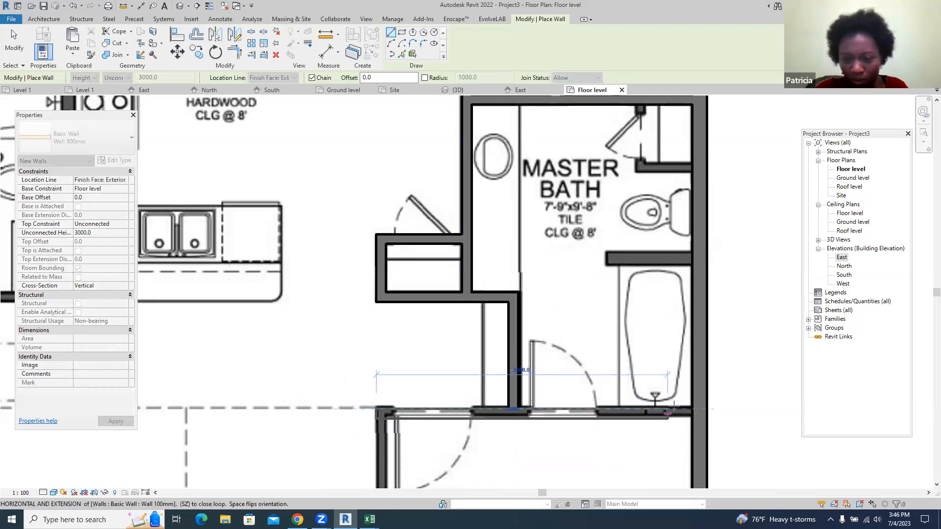
left_click(690, 409)
scroll(568, 339, "down", 2)
key("Escape")
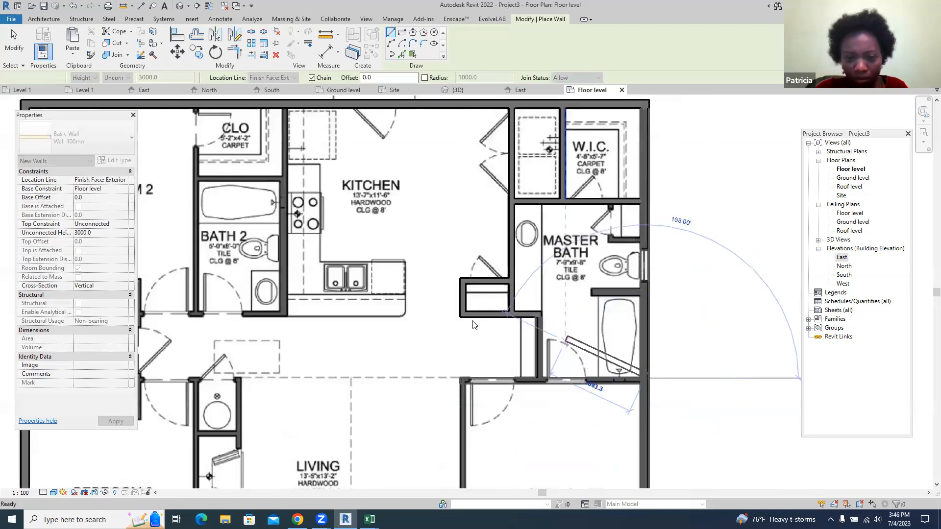
- Draw a vertical Wall 100mm between the Living room and Master Suite, down to the front exterior wall
scroll(473, 325, "down", 6)
scroll(458, 409, "up", 5)
left_click(438, 190)
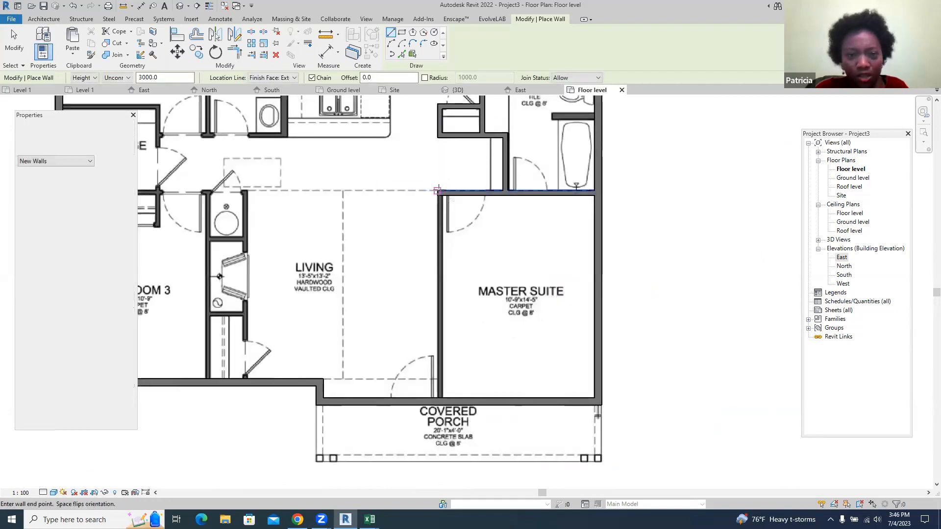
key("Escape")
key("Escape")
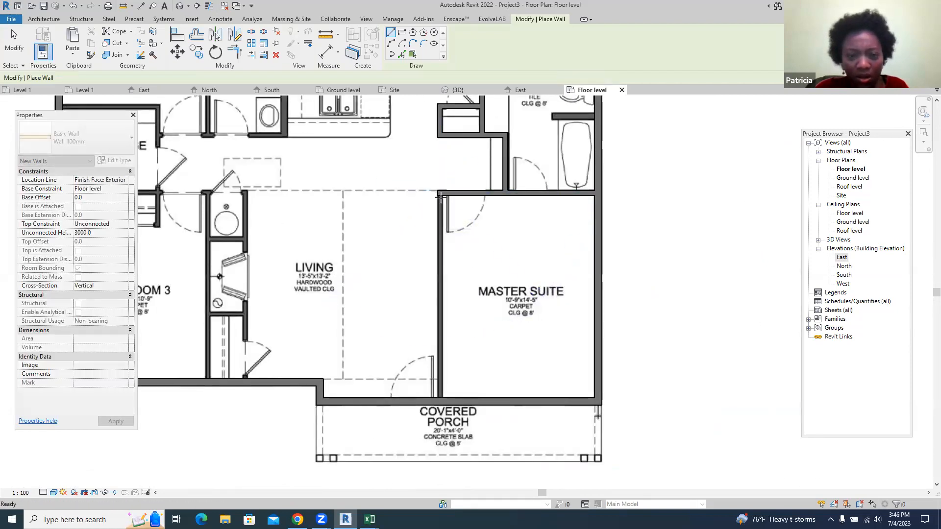
scroll(440, 196, "up", 4)
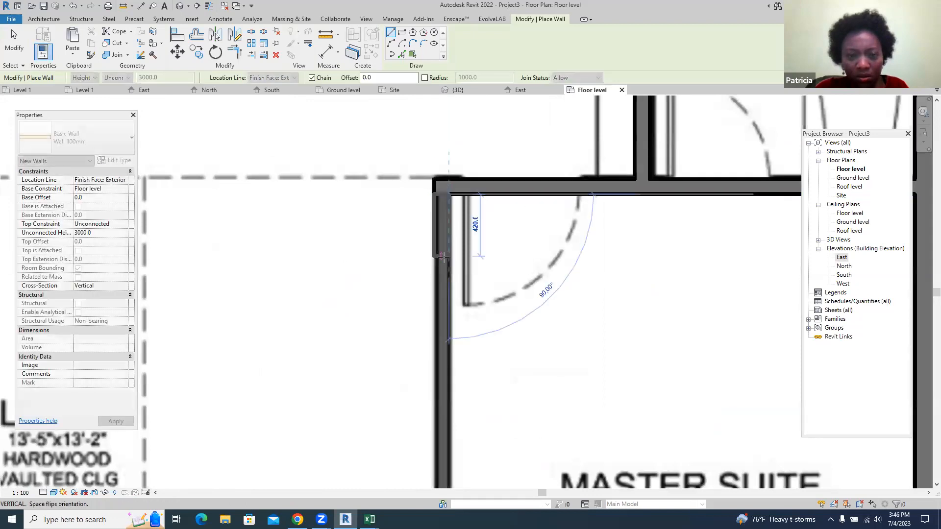
scroll(443, 257, "down", 5)
scroll(442, 441, "up", 3)
left_click(442, 441)
key("Escape")
key("Escape")
scroll(452, 403, "down", 2)
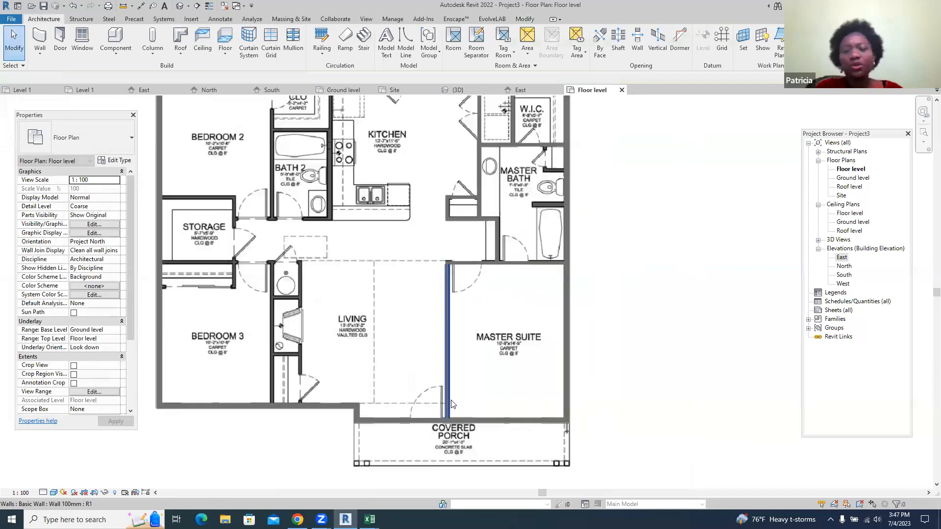
scroll(451, 403, "down", 1)
scroll(490, 153, "up", 1)
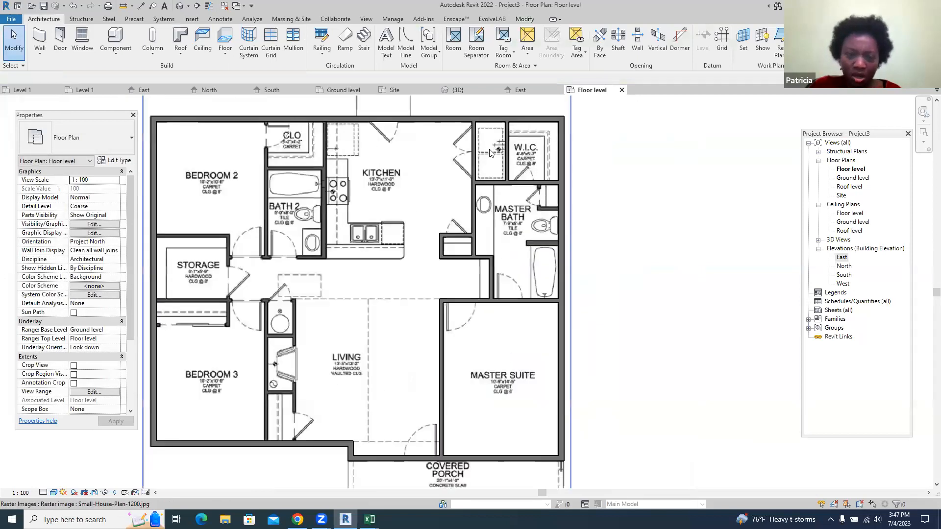
- Start placing a door and duplicate the M_Single-Flush 0915 x 2134mm type as D1
left_click(59, 40)
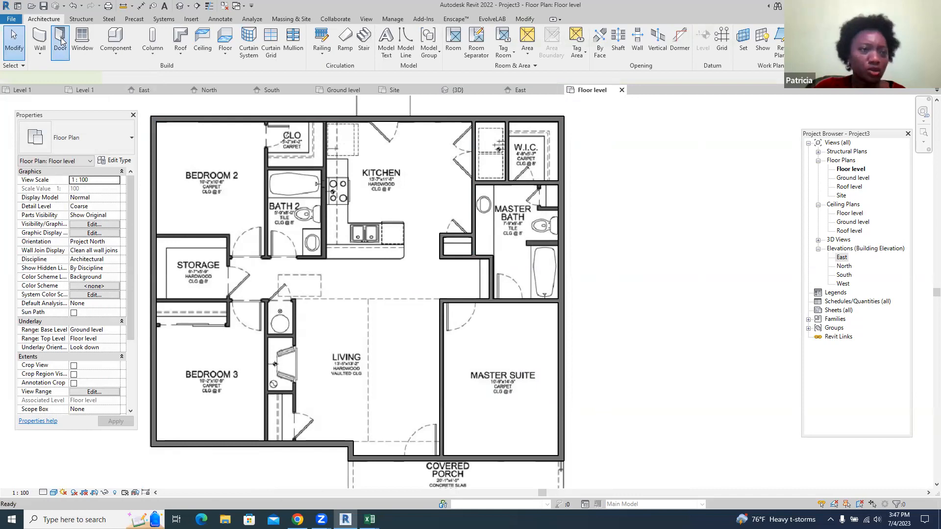
left_click(114, 161)
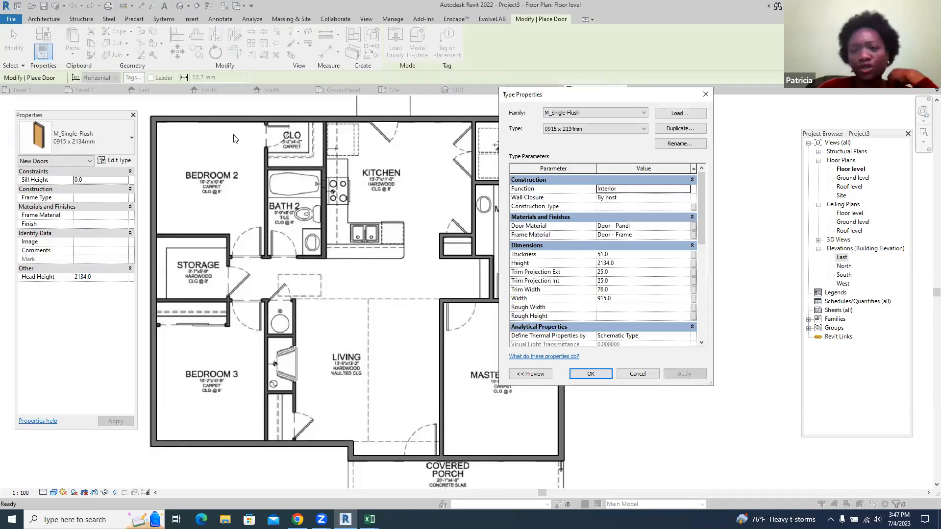
left_click(679, 129)
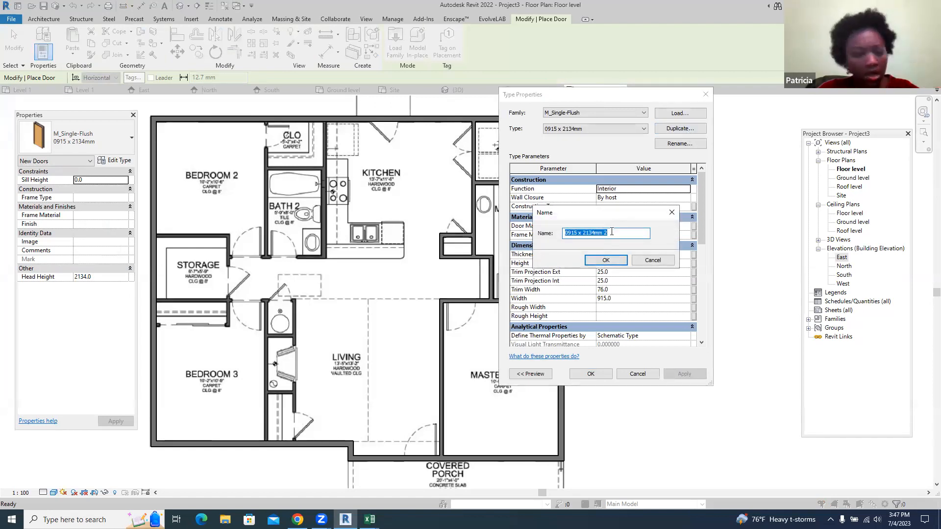
type("D1")
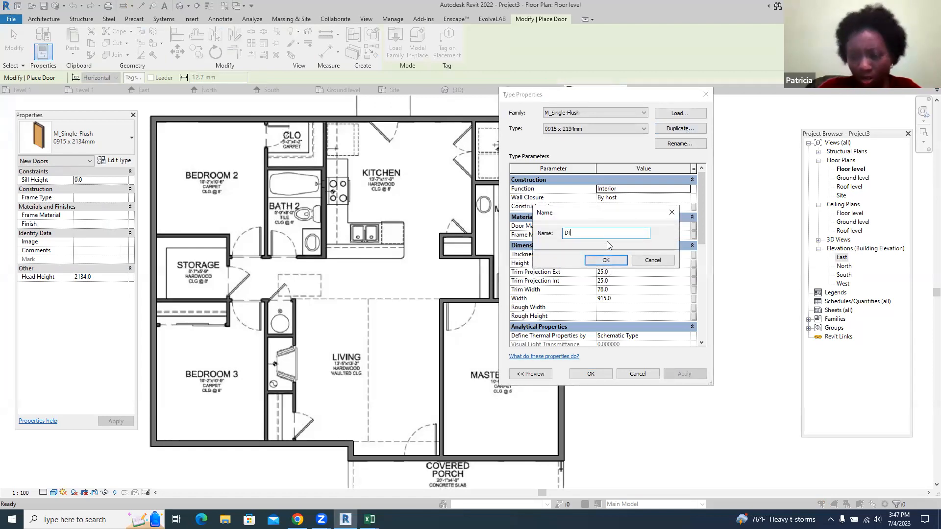
left_click(605, 259)
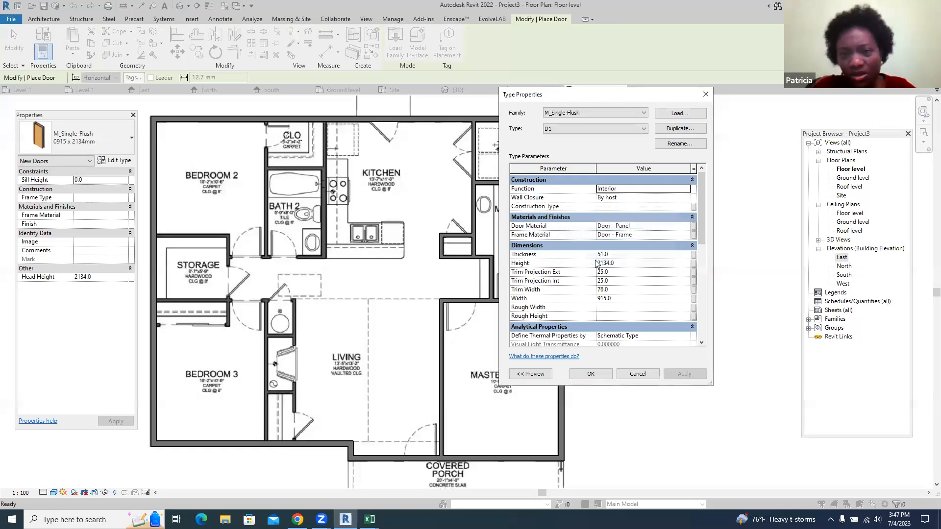
- Set the D1 door type's function to Exterior
left_click(687, 189)
left_click(604, 206)
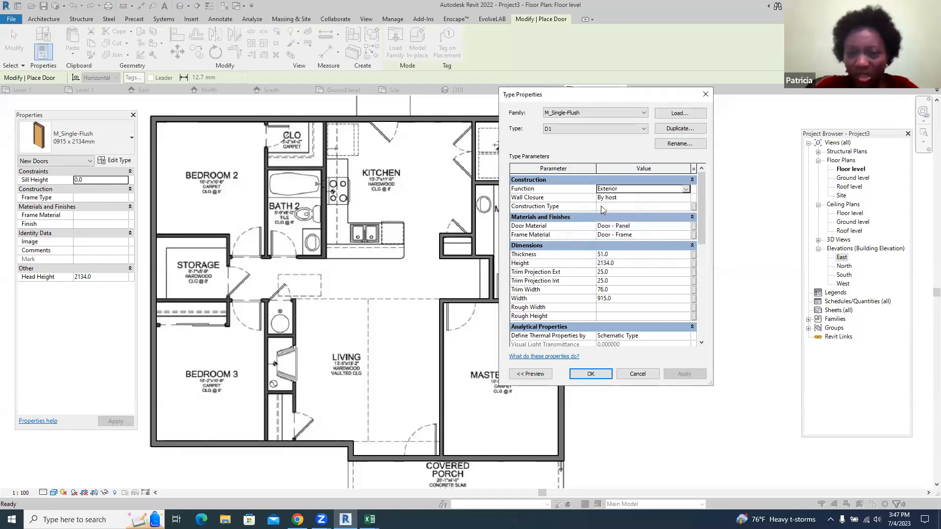
left_click(685, 230)
left_click(685, 229)
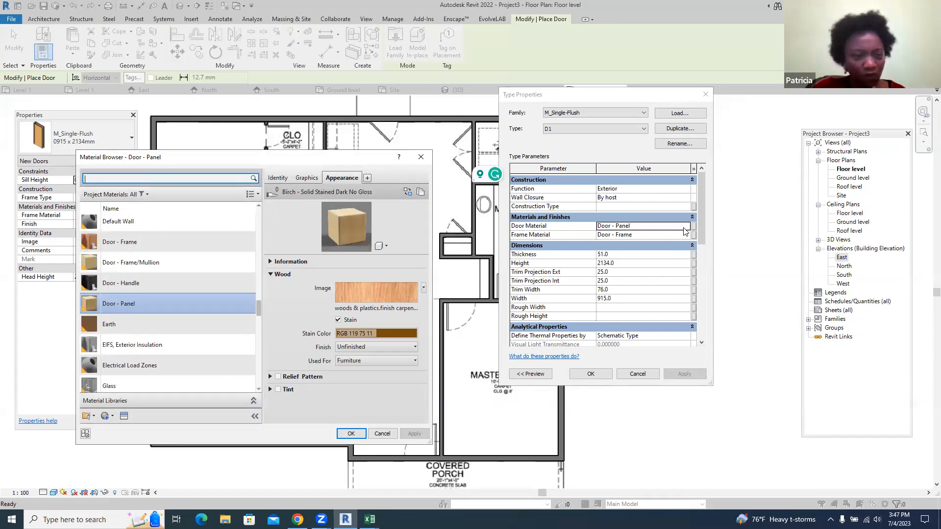
left_click(391, 333)
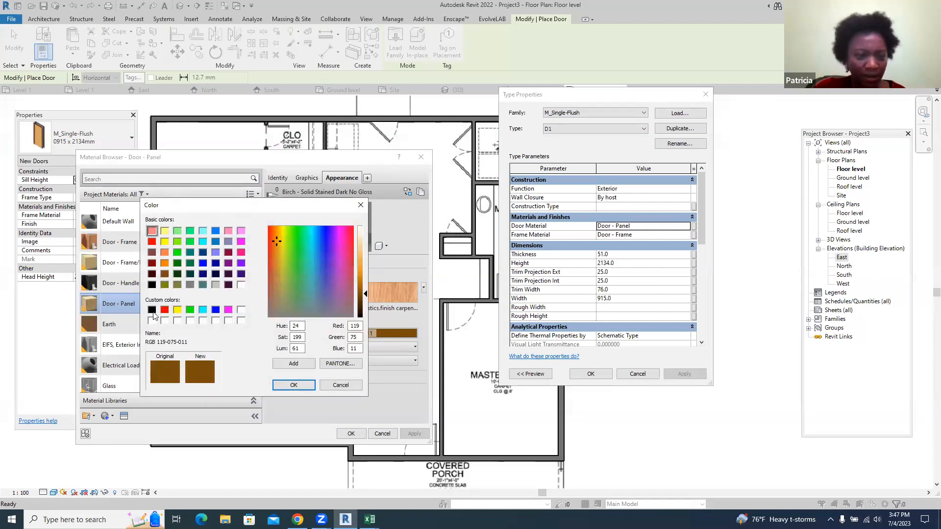
left_click(152, 310)
left_click(293, 385)
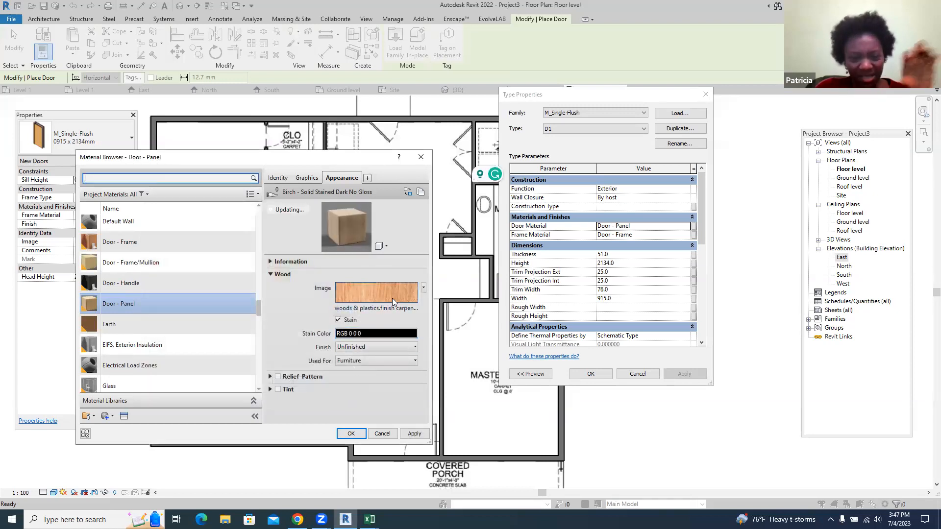
left_click(423, 288)
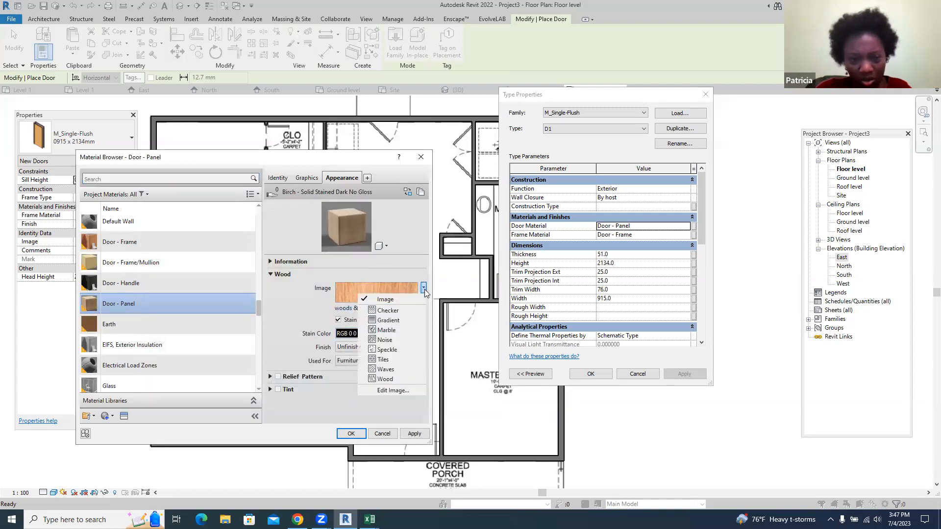
left_click(395, 319)
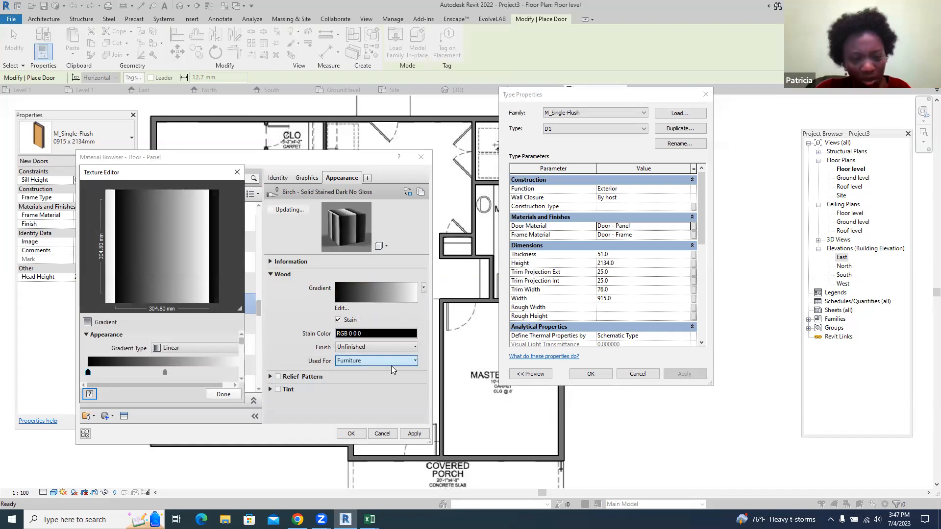
left_click(382, 433)
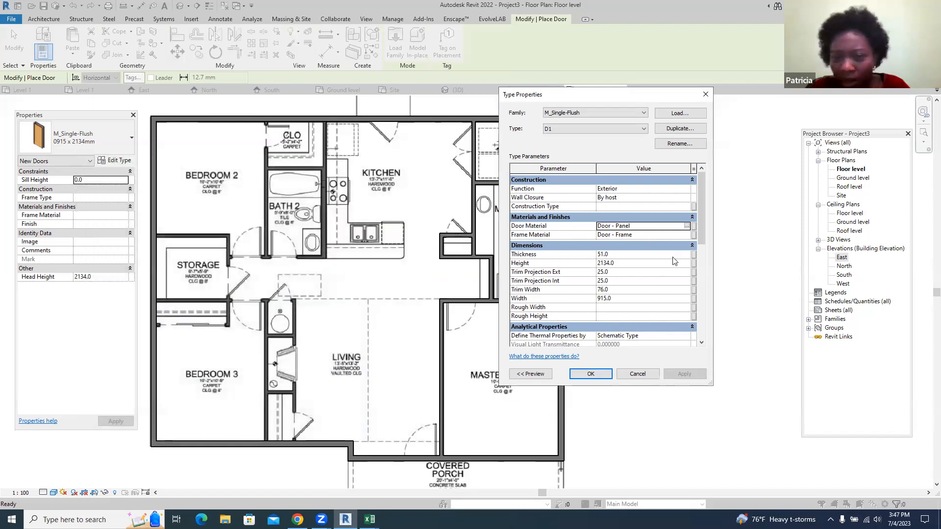
- Set the D1 door type's height to 2100 mm and width to 1000 mm, and accept the type properties
scroll(674, 261, "down", 2)
left_click(623, 199)
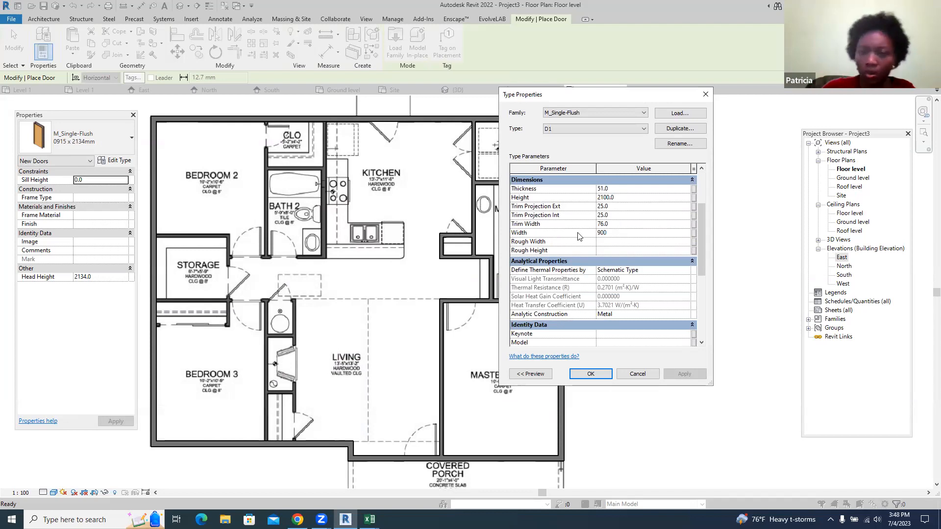
type("1000")
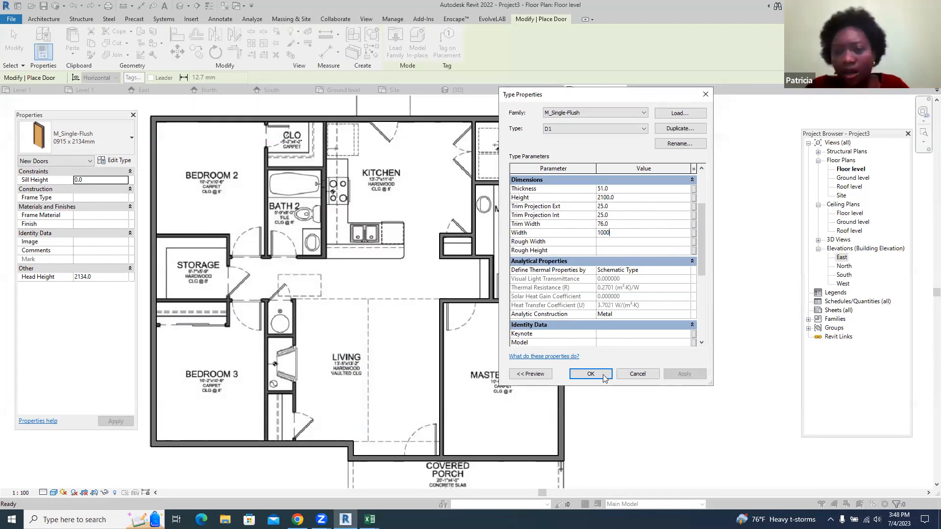
left_click(603, 376)
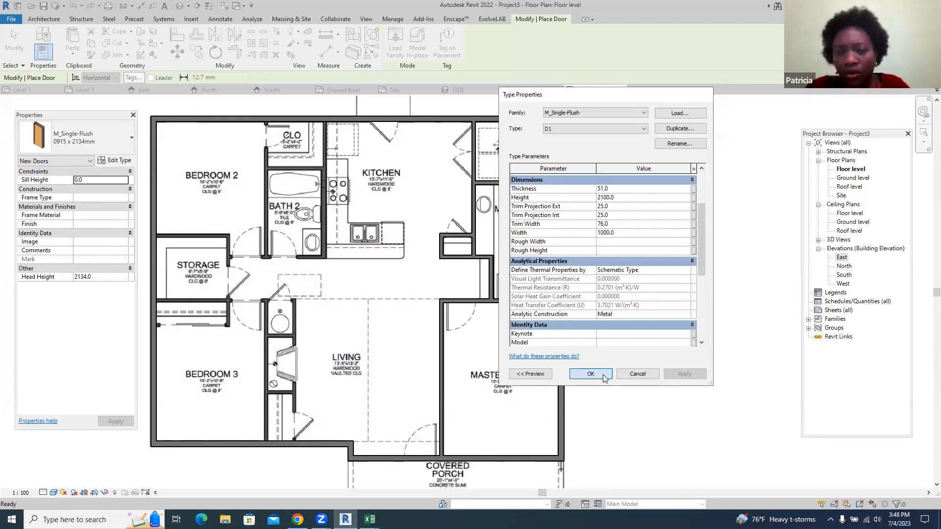
- Place a D1 door in the front exterior wall at the Covered Porch, beside the Master Suite wall, swinging into the Living room
scroll(423, 421, "down", 3)
scroll(419, 396, "up", 5)
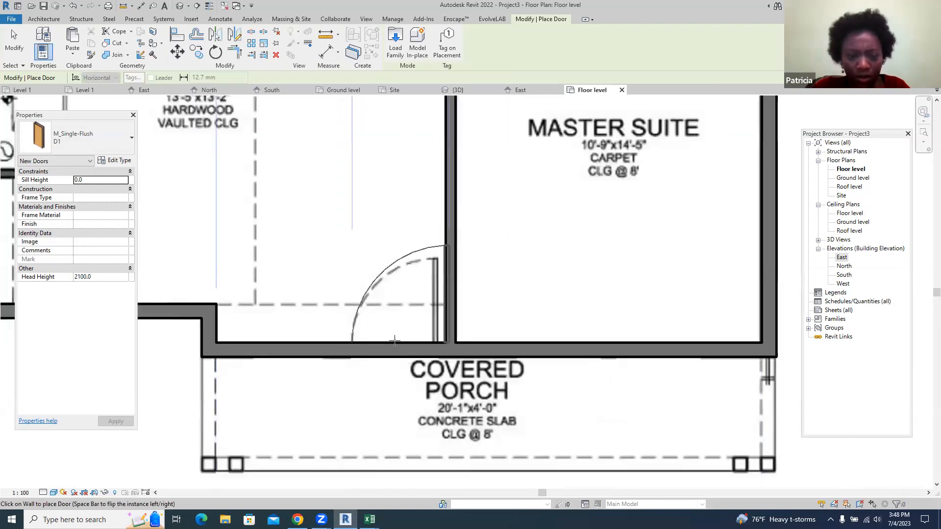
left_click(405, 348)
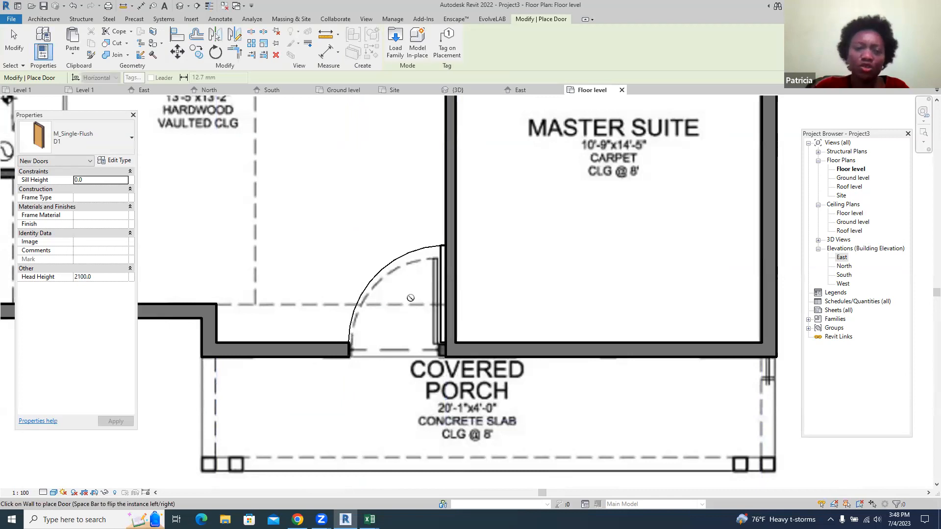
key("Escape")
- Try flipping the front door's facing and hand through its orientations, returning it to swing inward with its hinge by the Master Suite wall
left_click(408, 256)
left_click(409, 256)
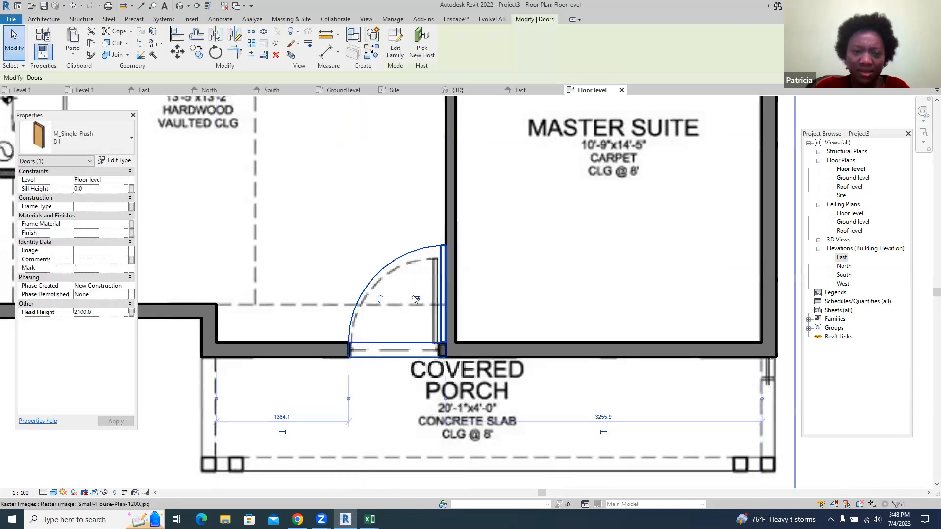
left_click(379, 299)
left_click(379, 299)
left_click(379, 299)
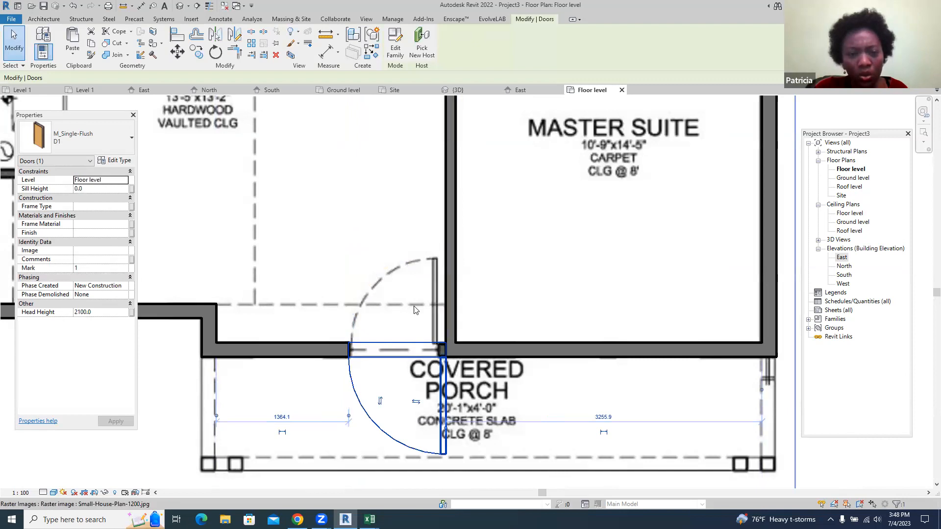
left_click(416, 402)
left_click(380, 405)
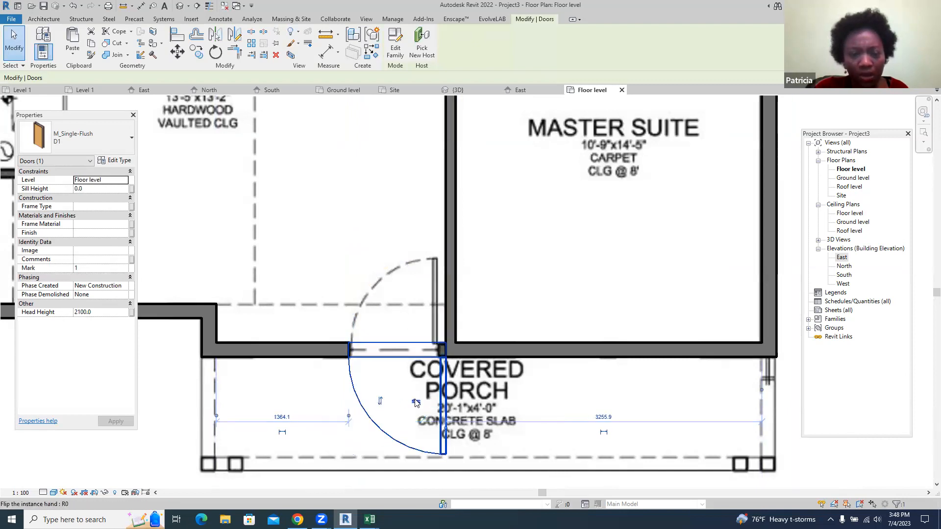
left_click(416, 403)
left_click(412, 401)
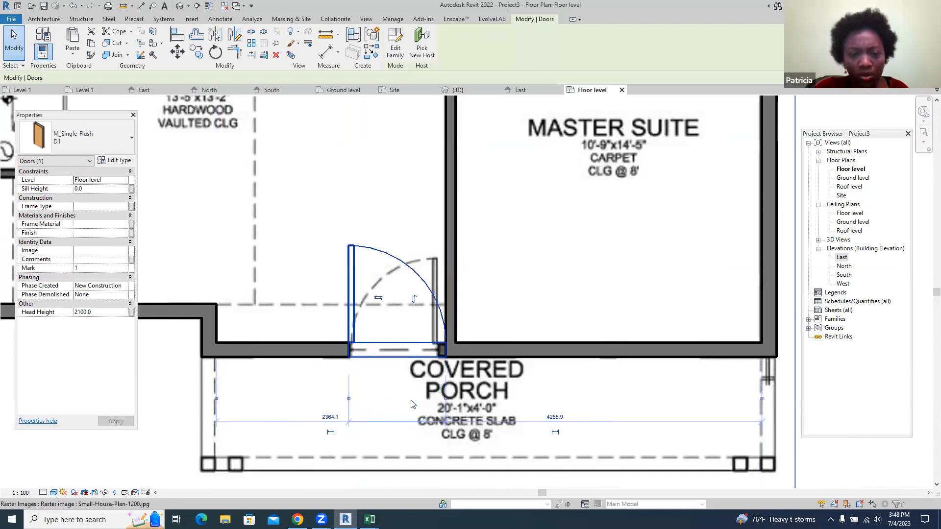
left_click(381, 299)
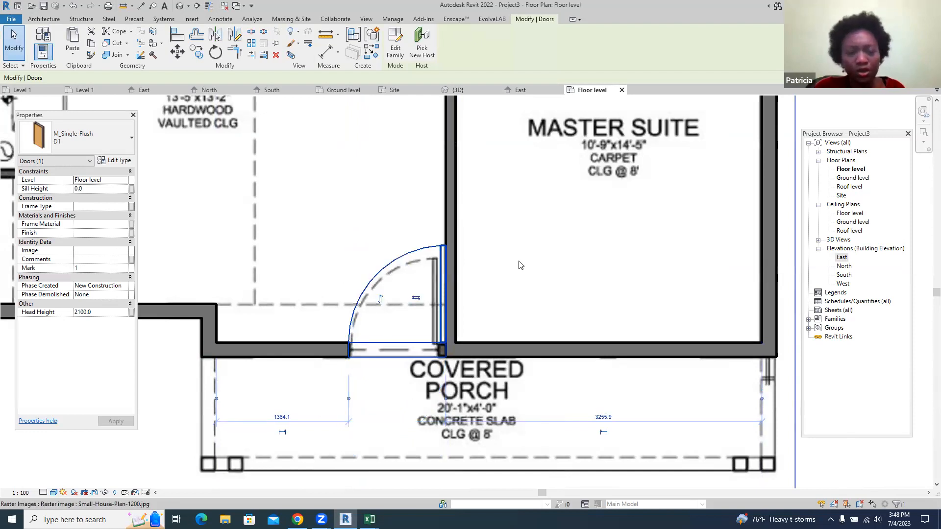
key("space")
key("space")
key("space")
key("space")
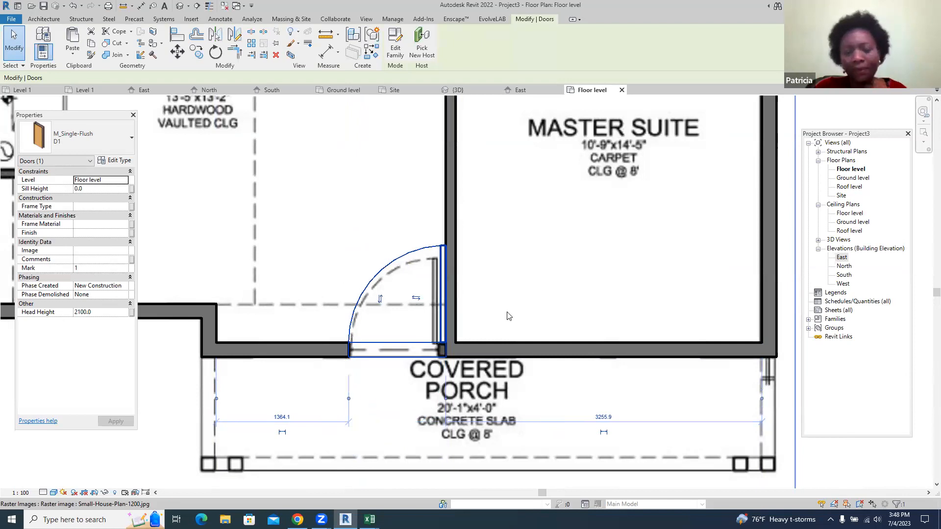
- Duplicate the selected front door's D1 type as D2 and set the new type's width to 900 mm
scroll(507, 316, "down", 3)
scroll(485, 394, "down", 1)
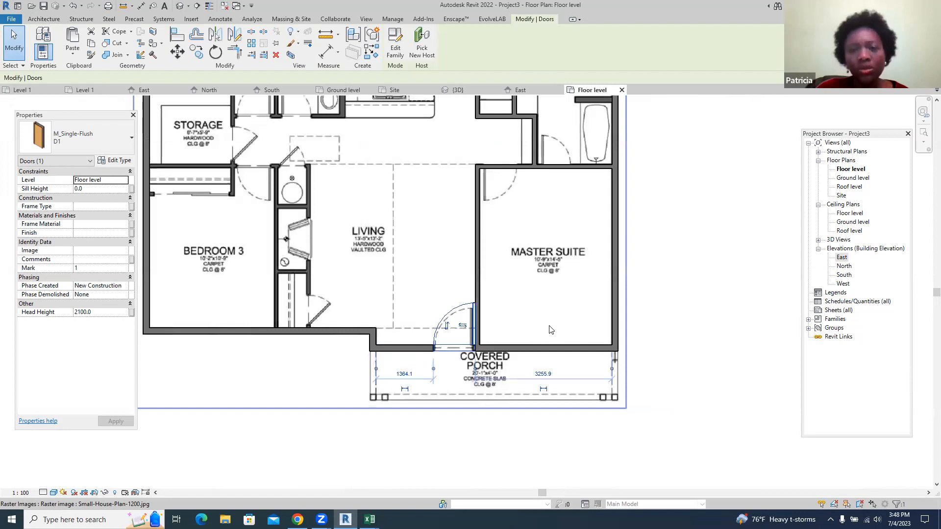
scroll(483, 287, "down", 4)
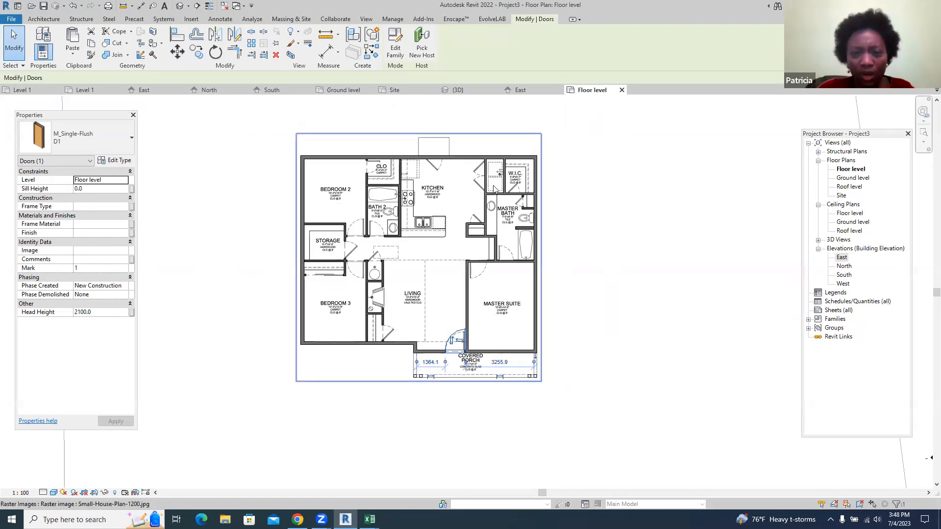
scroll(492, 223, "up", 3)
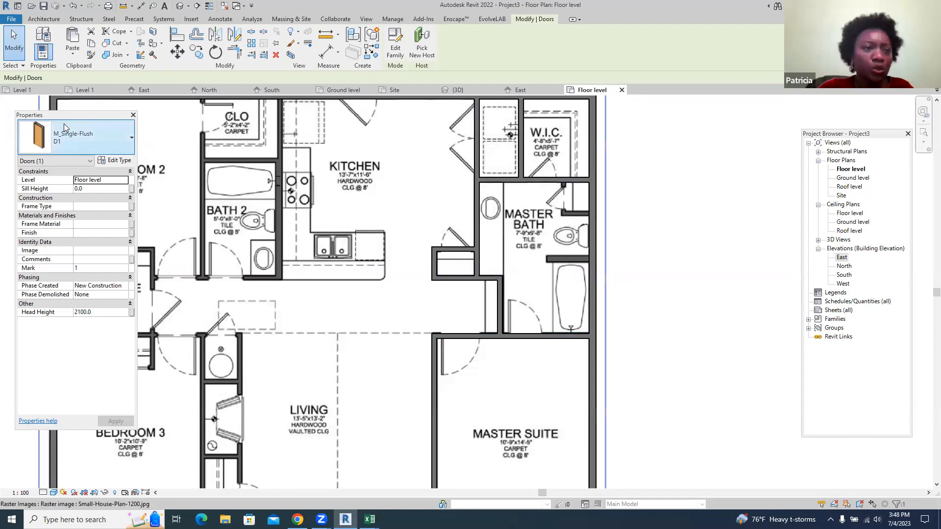
left_click(115, 160)
left_click(679, 128)
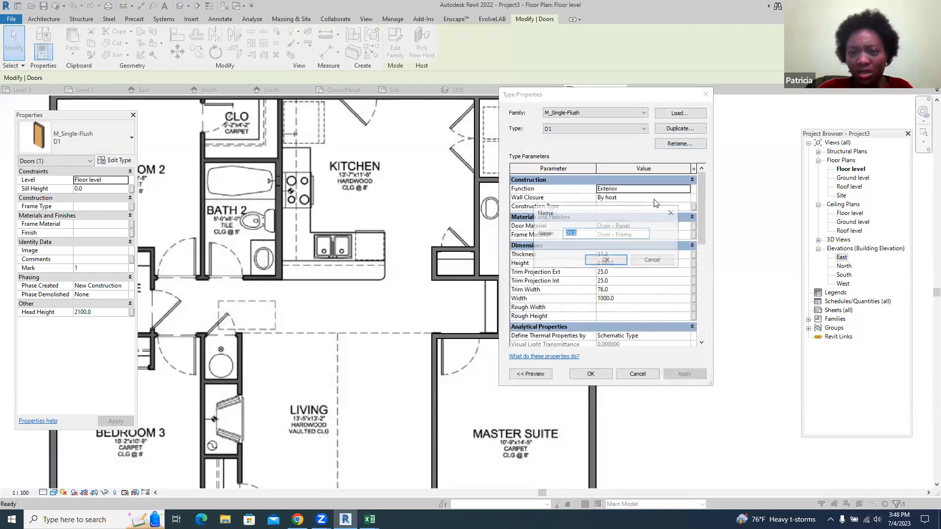
type("D")
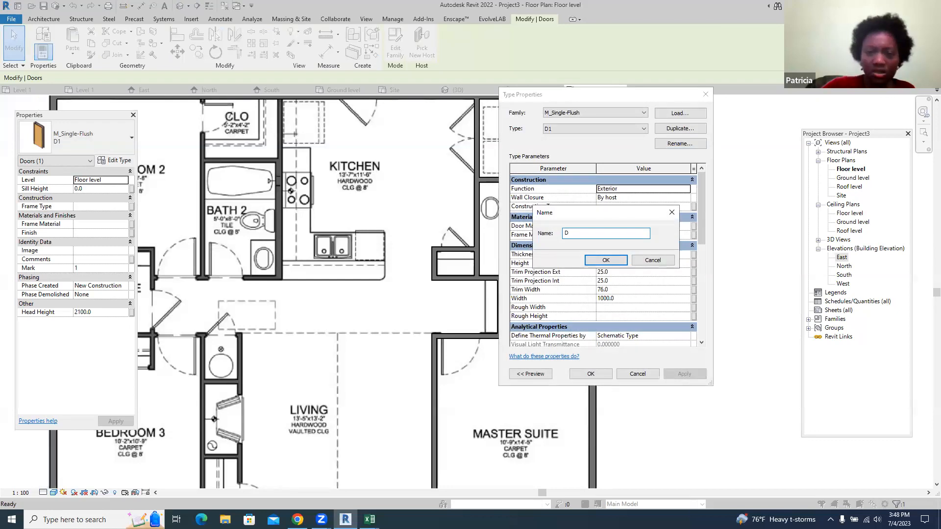
type("2")
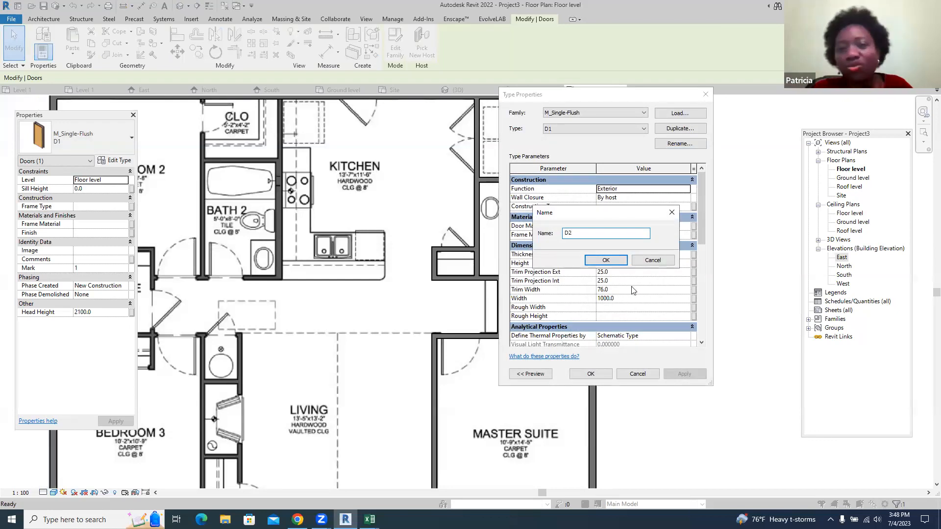
left_click(605, 260)
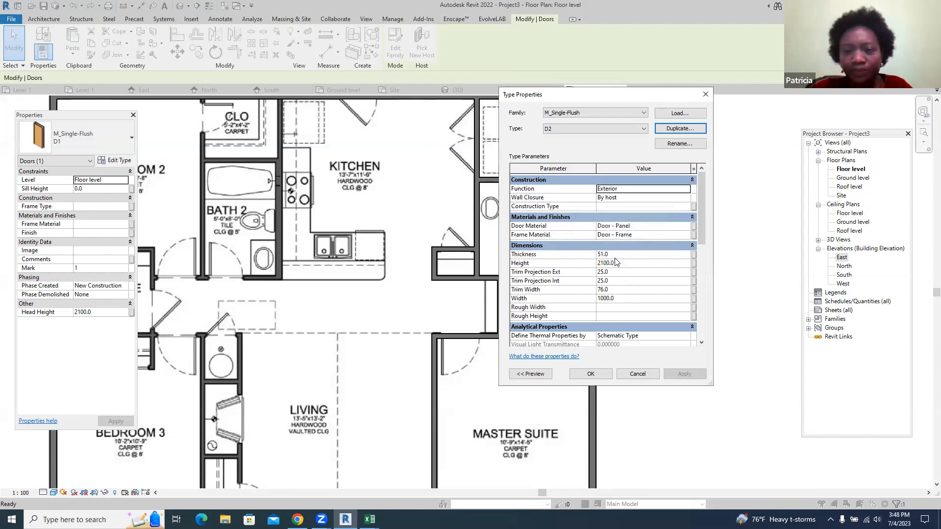
double_click(610, 299)
type("900")
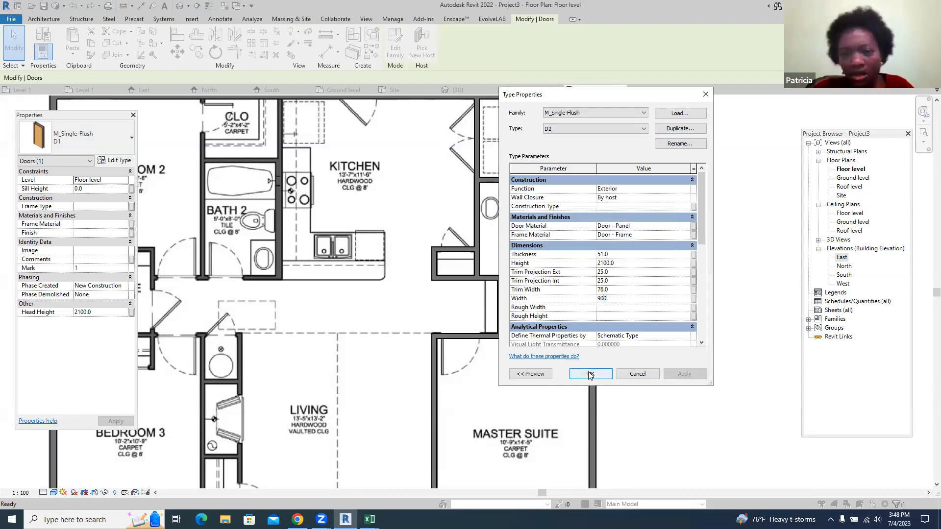
left_click(590, 374)
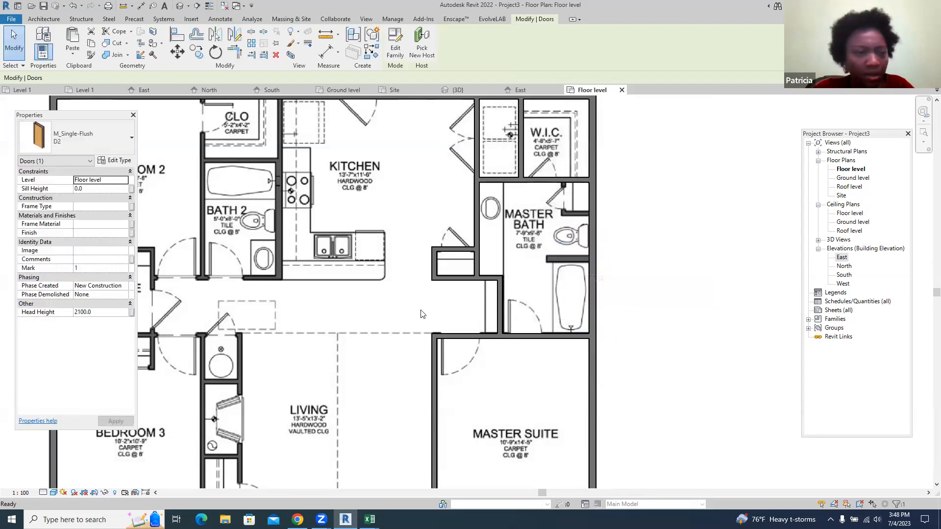
- Place a D2 door in the Master Suite's upper wall near the Living room corner, swinging into the suite as on the plan
scroll(447, 338, "up", 3)
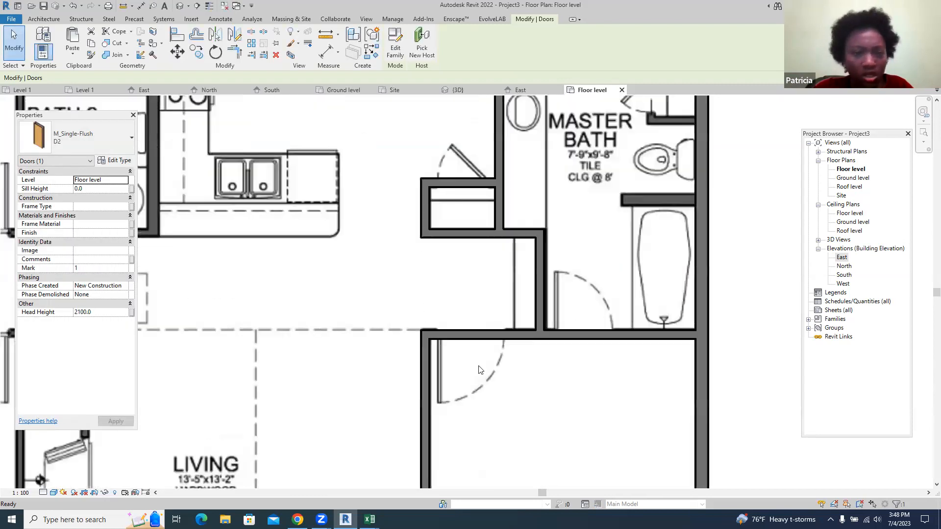
left_click(446, 337)
key("Escape")
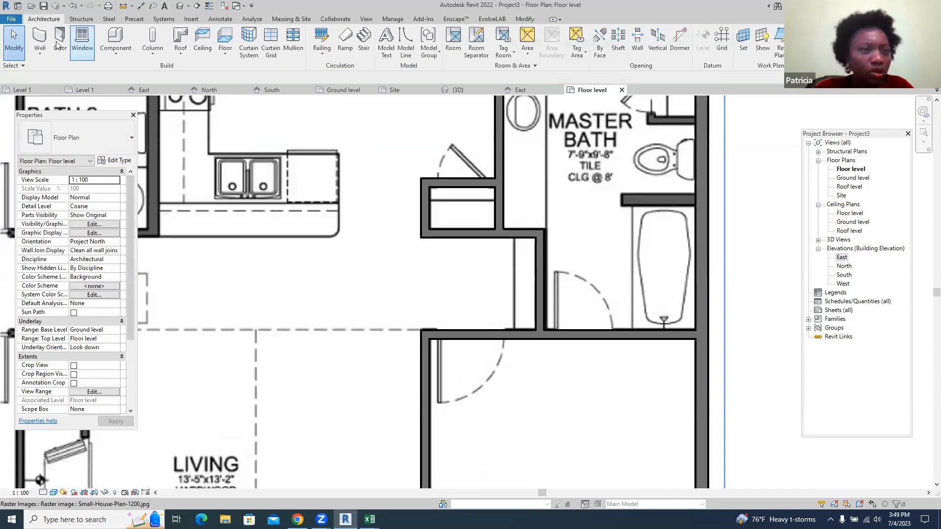
key("d")
key("r")
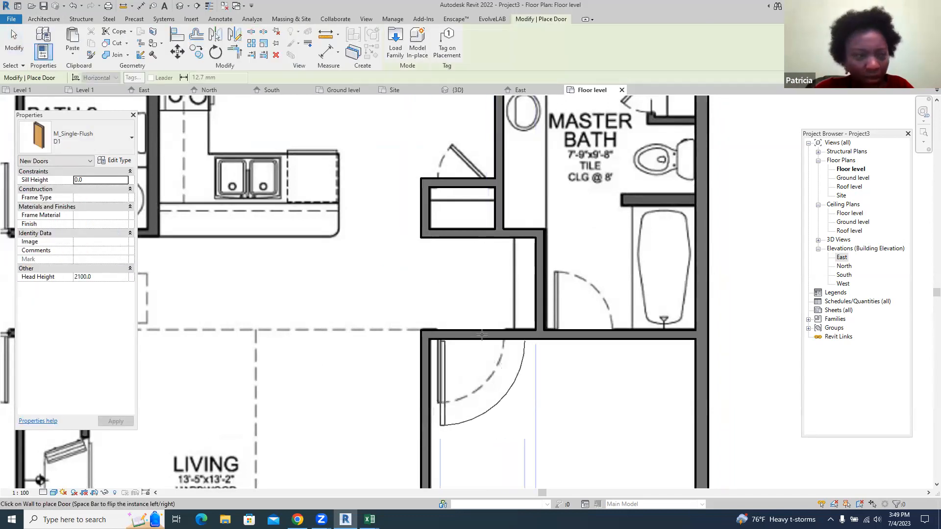
left_click(131, 139)
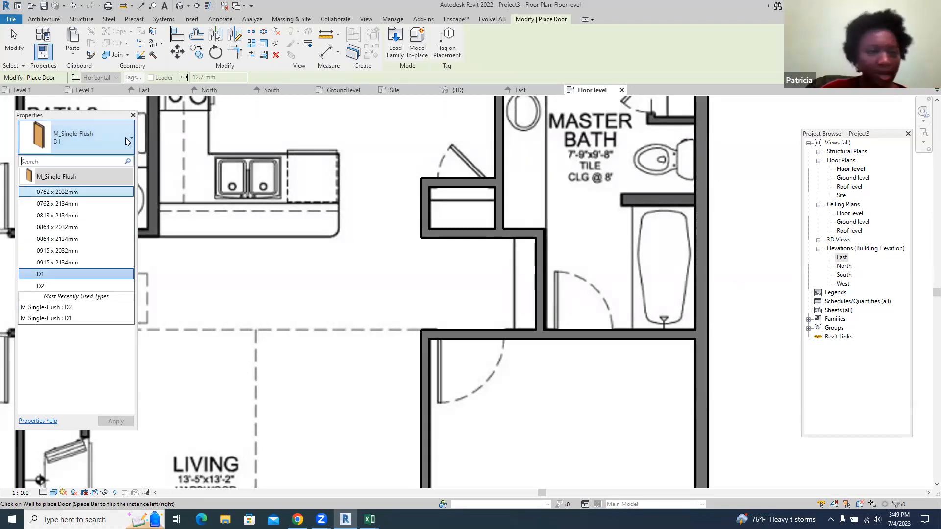
left_click(49, 285)
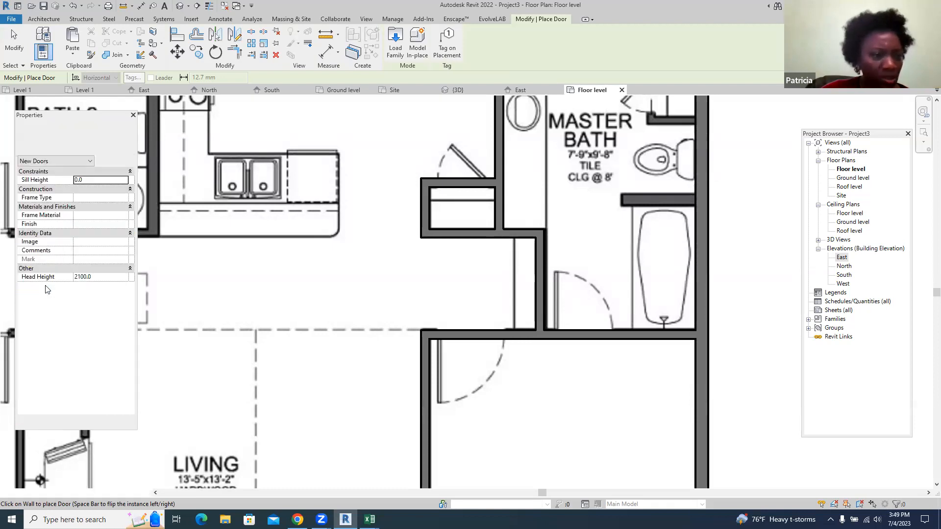
left_click(472, 335)
scroll(510, 321, "down", 4)
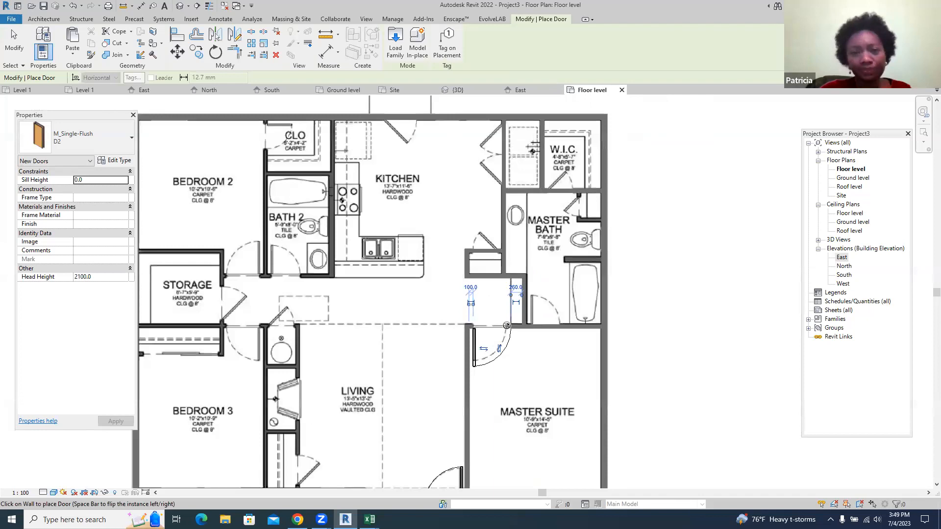
key("Escape")
key("Escape")
- Duplicate the M_Single-Flush door type D2 as D3 and set the new type's width to 750 mm
scroll(563, 226, "up", 3)
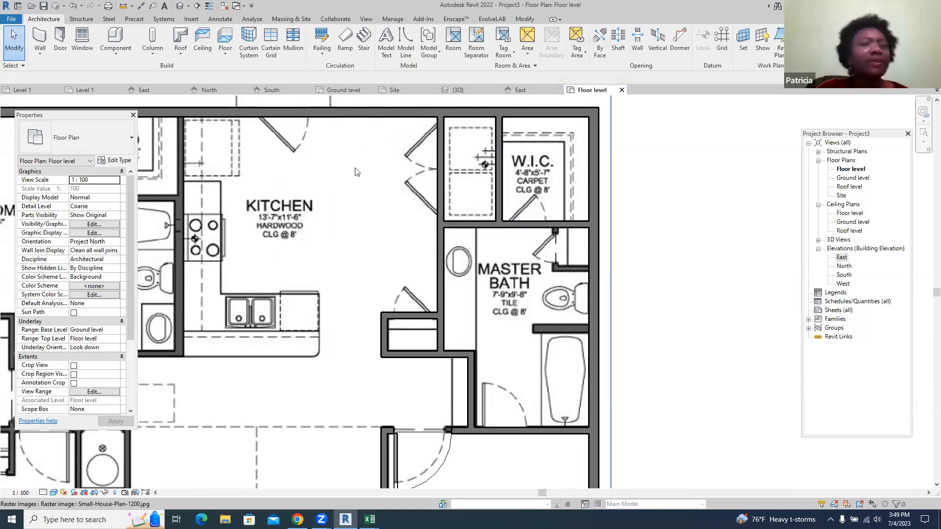
left_click(60, 38)
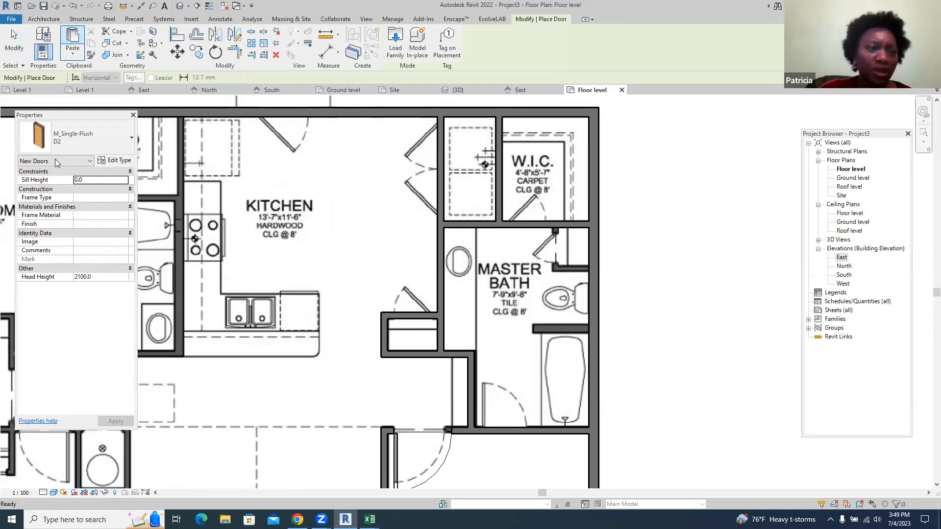
left_click(115, 160)
left_click(663, 131)
type("D3")
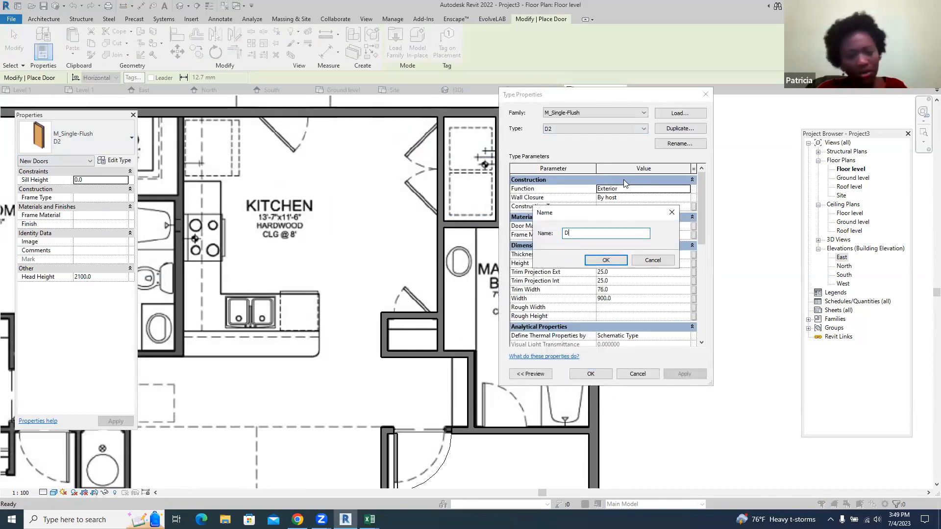
left_click(620, 260)
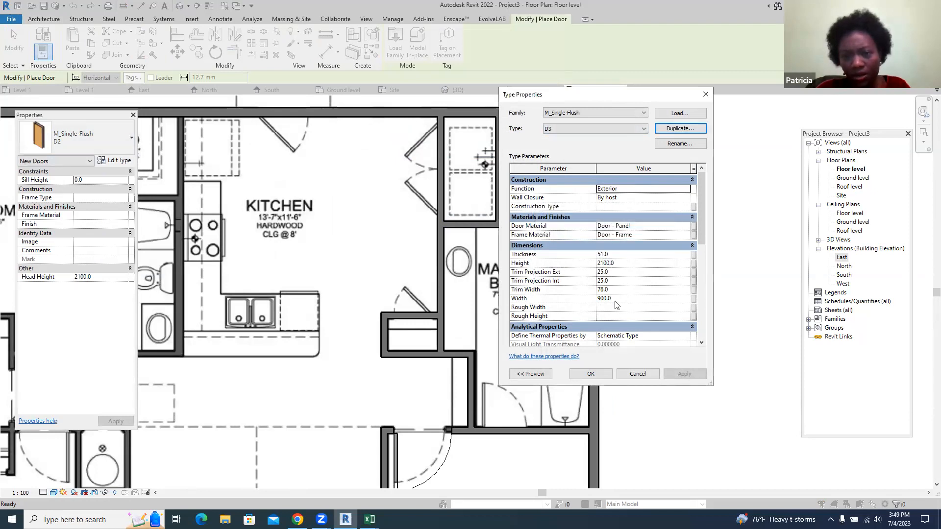
type("750")
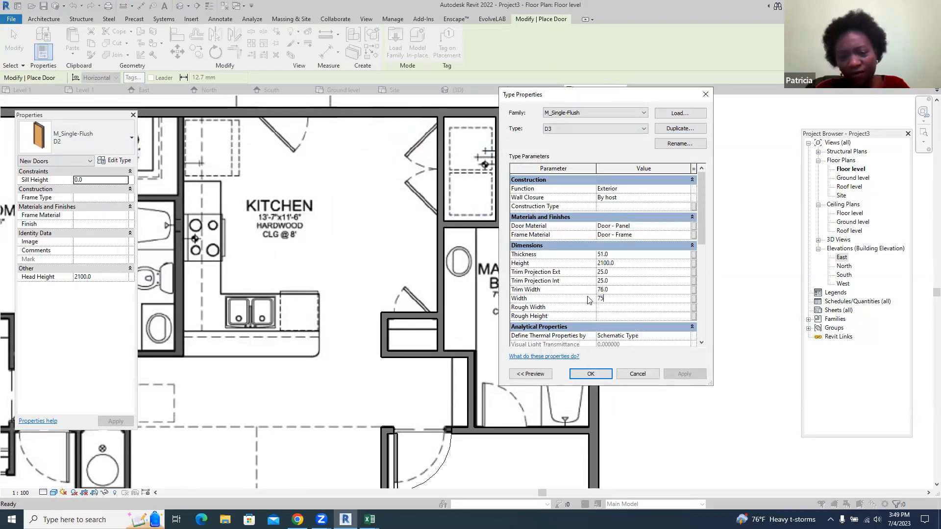
left_click(587, 374)
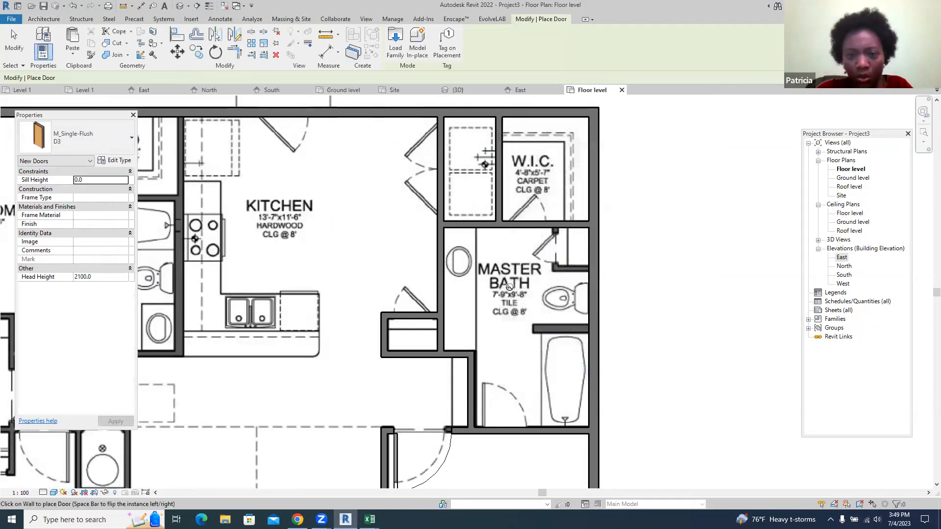
- Place a D3 door in the wall between the Master Bath and W.I.C., swinging into the W.I.C. with its hinge side flipped to match the plan
scroll(528, 225, "up", 2)
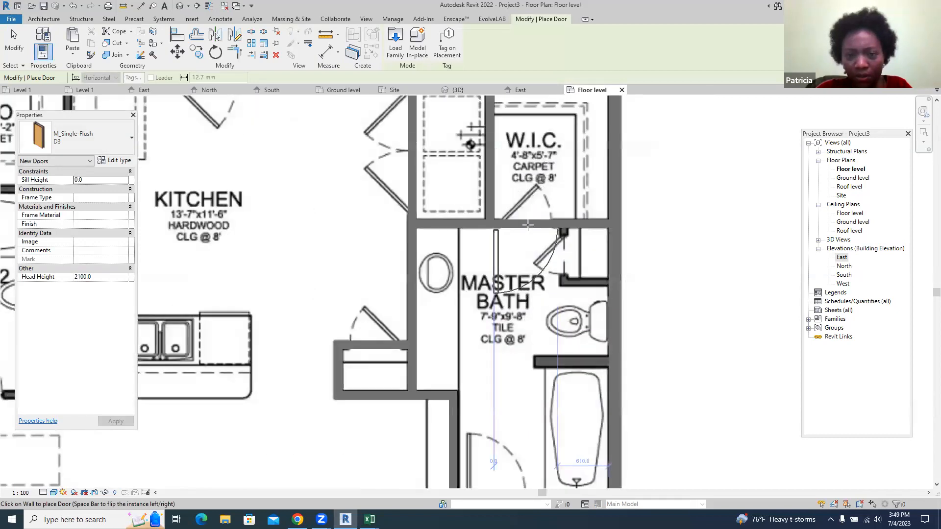
left_click(528, 222)
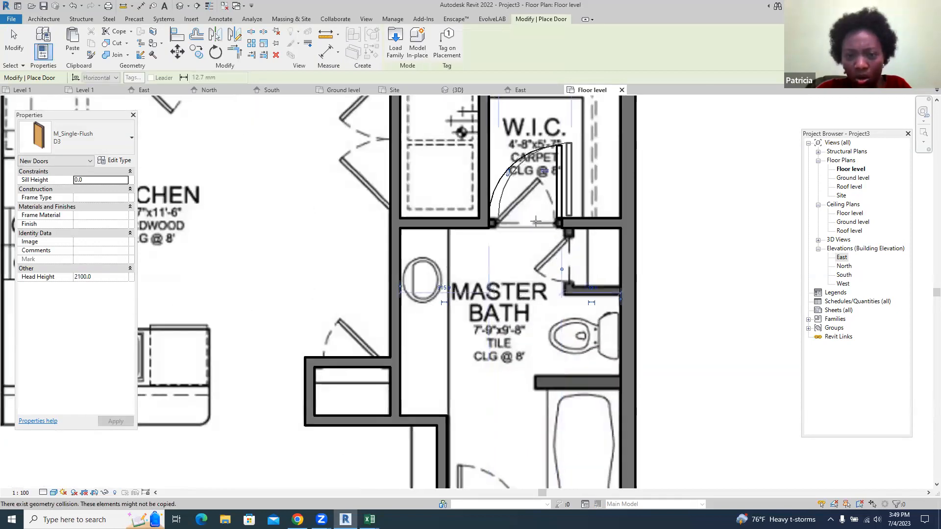
key("Escape")
key("Escape")
left_click(563, 199)
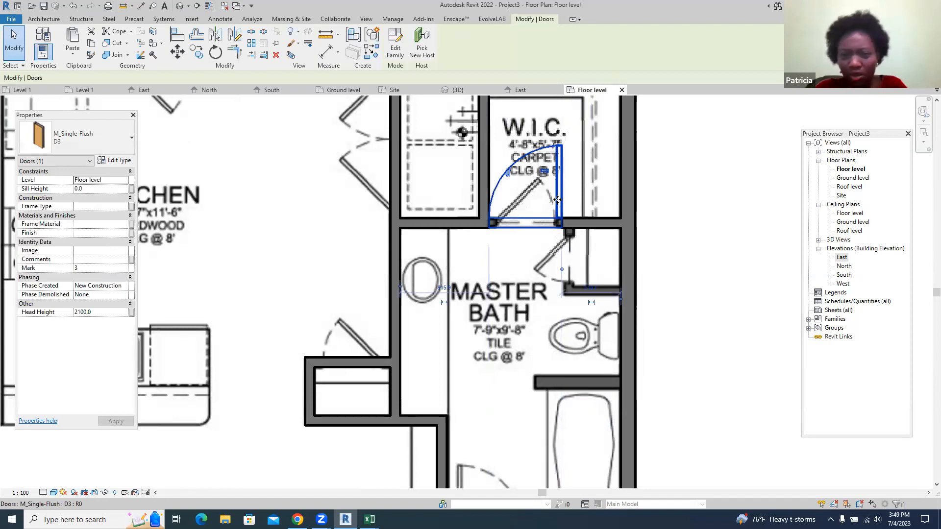
left_click(544, 172)
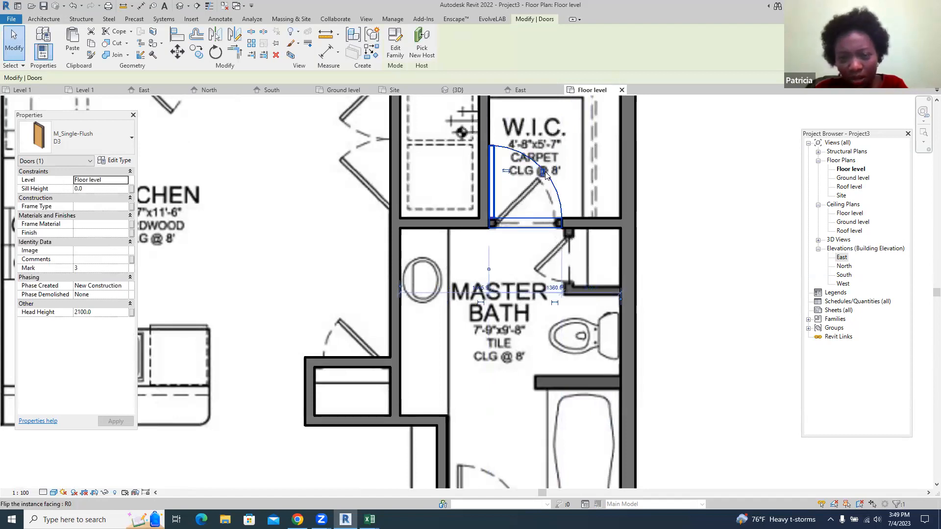
scroll(620, 241, "down", 5)
left_click(688, 278)
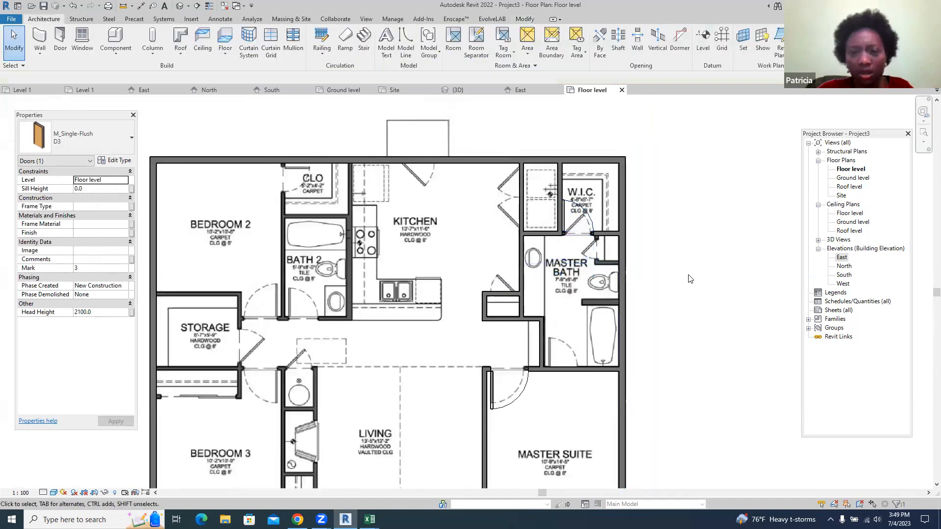
- Check the placed doors in the 3D view and set the Floor level plan's visual style to Wireframe
left_click(456, 90)
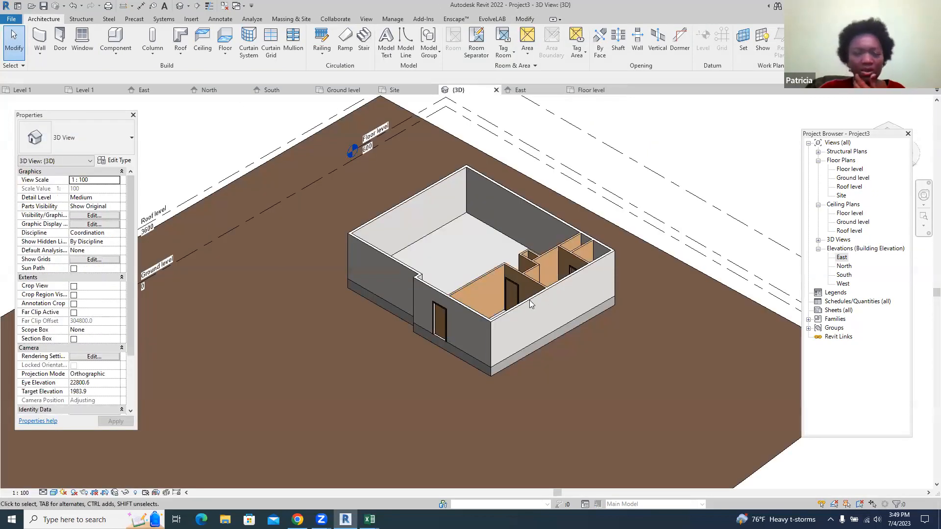
scroll(530, 305, "up", 3)
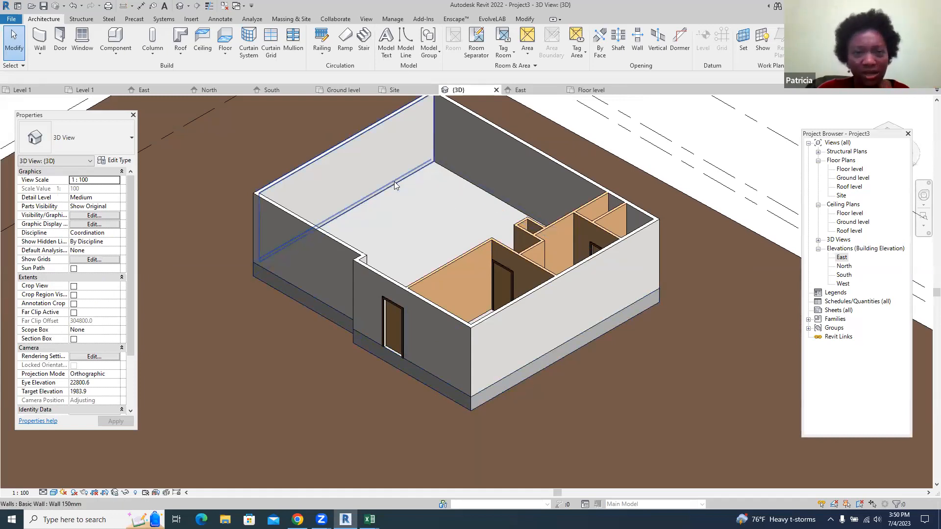
left_click(591, 89)
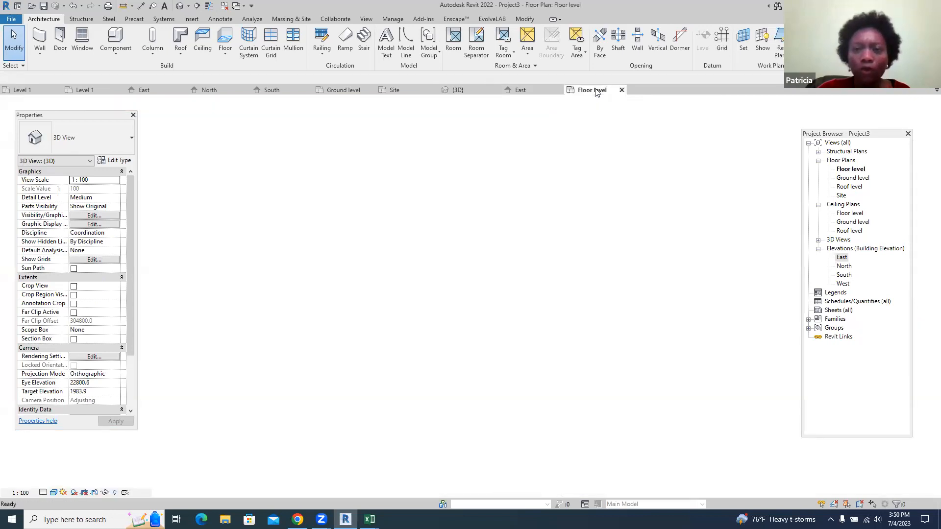
scroll(501, 249, "up", 1)
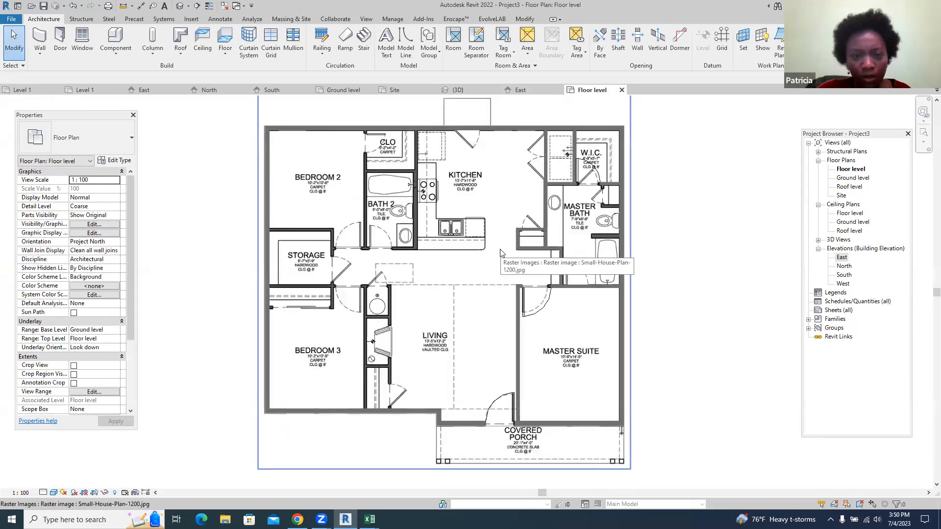
left_click(54, 493)
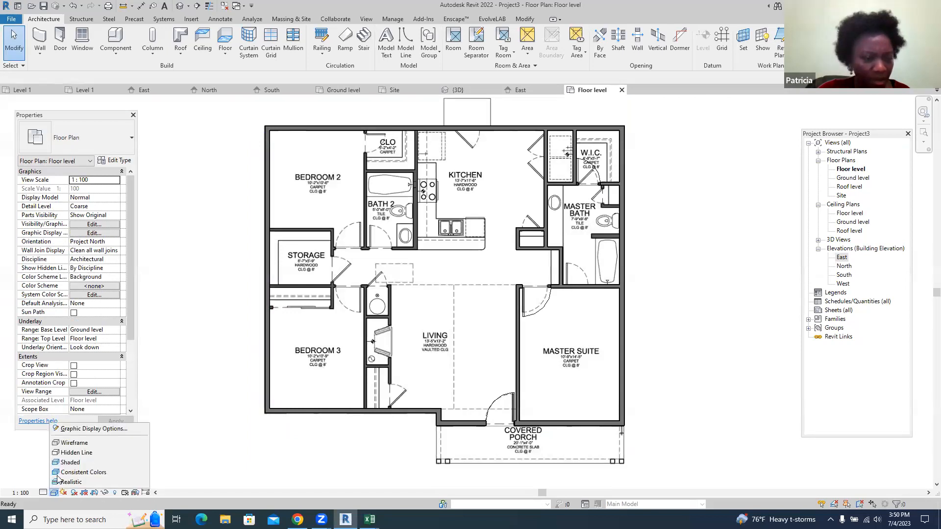
left_click(79, 443)
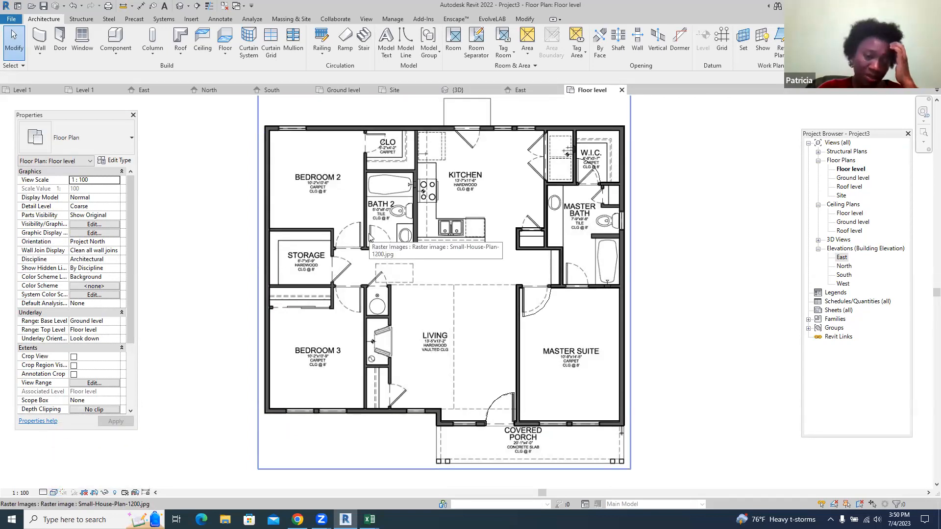
left_click(220, 20)
left_click(62, 38)
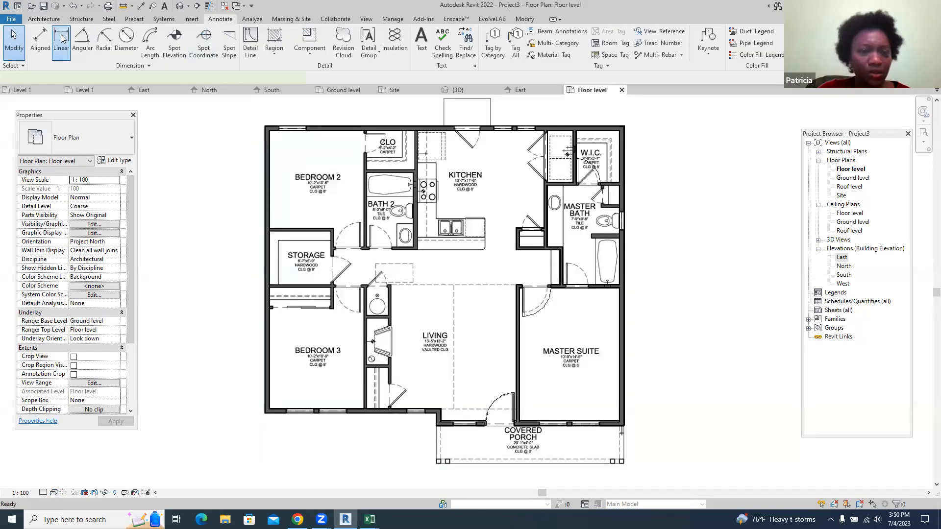
scroll(297, 128, "up", 1)
scroll(297, 128, "up", 2)
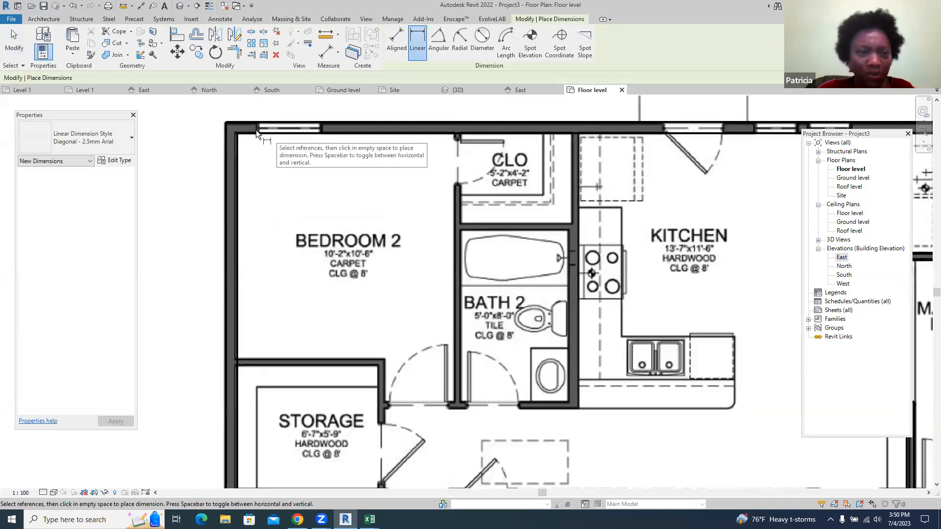
scroll(330, 207, "down", 1)
scroll(329, 211, "down", 3)
key("Escape")
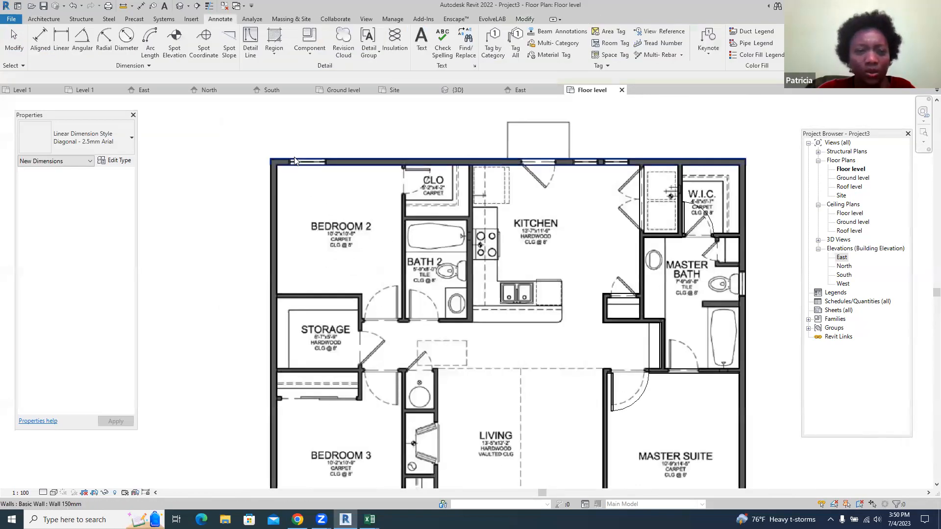
- Draw two short vertical detail lines outward from Bedroom 2's upper exterior wall, marking both edges of the window shown on the plan
scroll(294, 147, "up", 4)
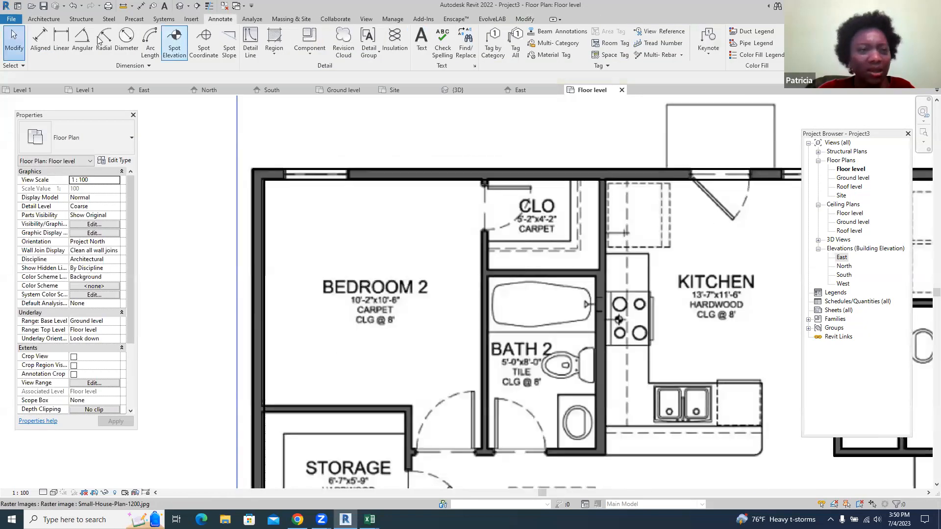
left_click(250, 47)
scroll(286, 169, "up", 1)
scroll(285, 169, "up", 4)
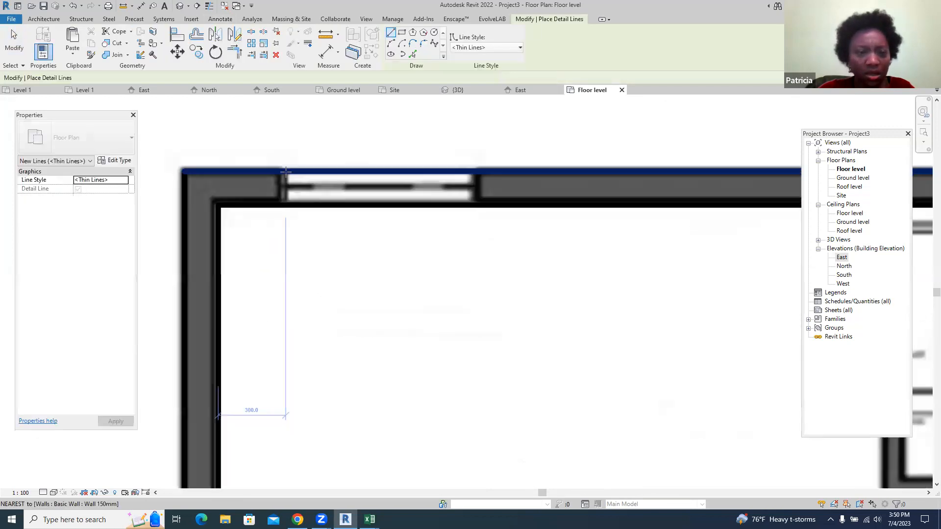
left_click(276, 170)
left_click(277, 140)
key("Escape")
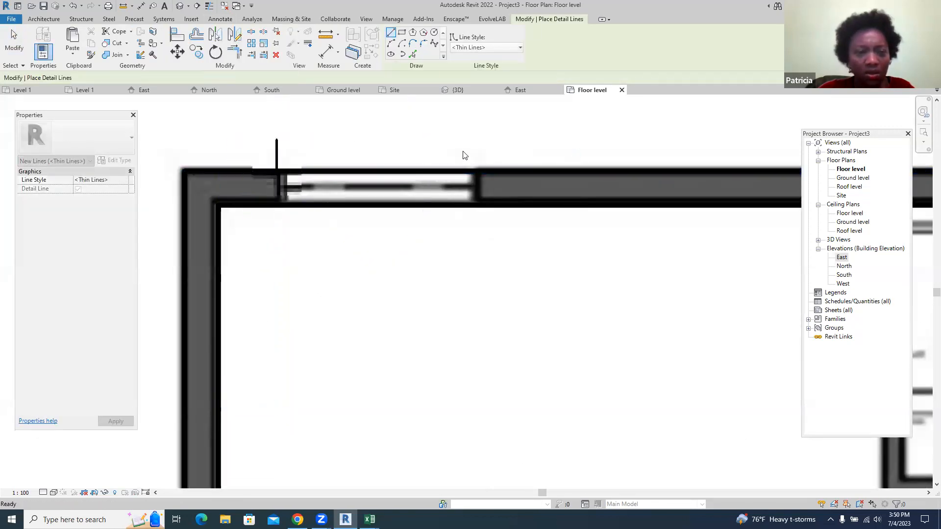
left_click(478, 171)
left_click(479, 140)
key("Escape")
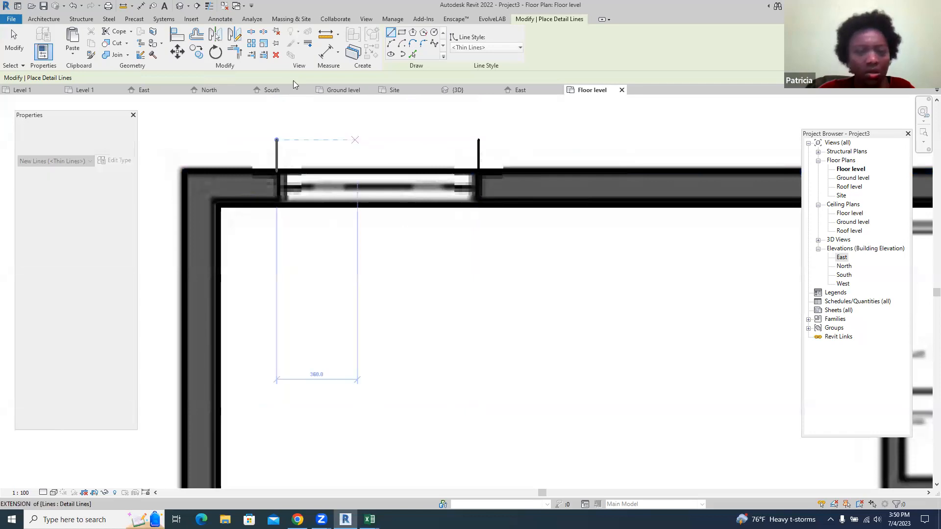
- Measure the Bedroom 2 window opening's width with a linear dimension between the two detail lines
left_click(212, 20)
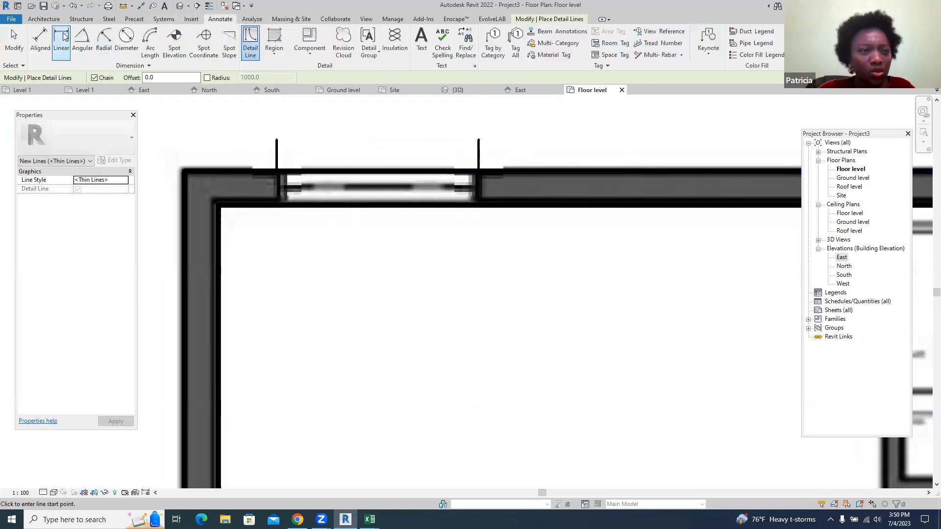
left_click(63, 33)
left_click(275, 143)
left_click(478, 143)
scroll(470, 195, "down", 2)
key("Escape")
scroll(469, 195, "up", 1)
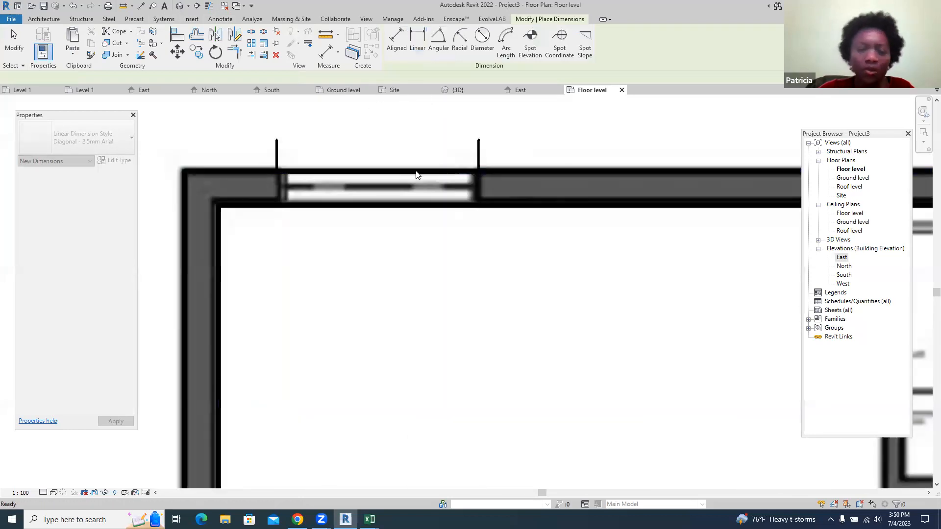
scroll(411, 169, "down", 4)
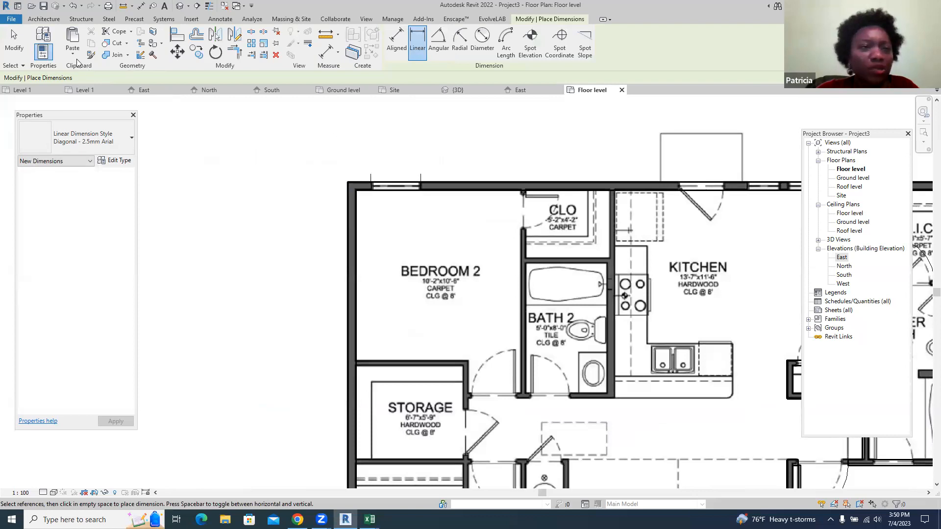
key("Escape")
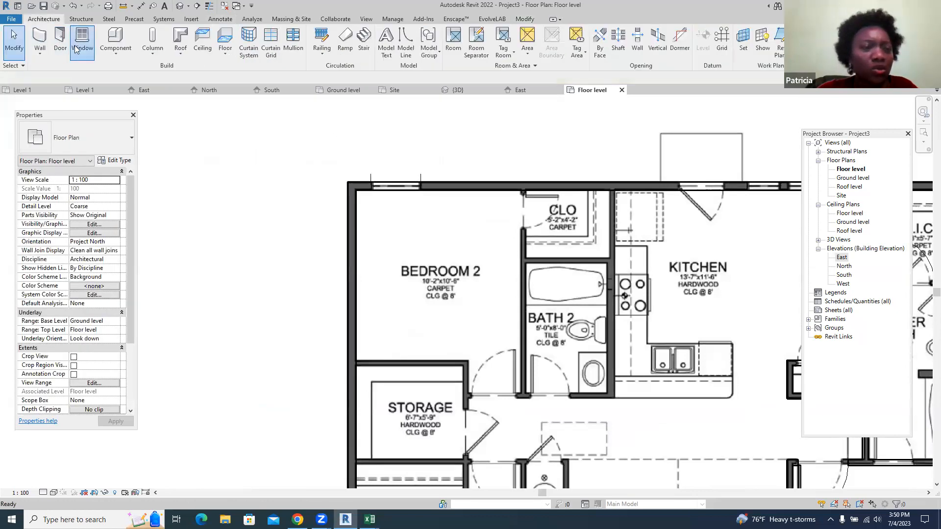
- Place a tagged M_Window-Casement-Double 850 x 900mm window between the detail lines in Bedroom 2's upper wall and check it in 3D
left_click(81, 44)
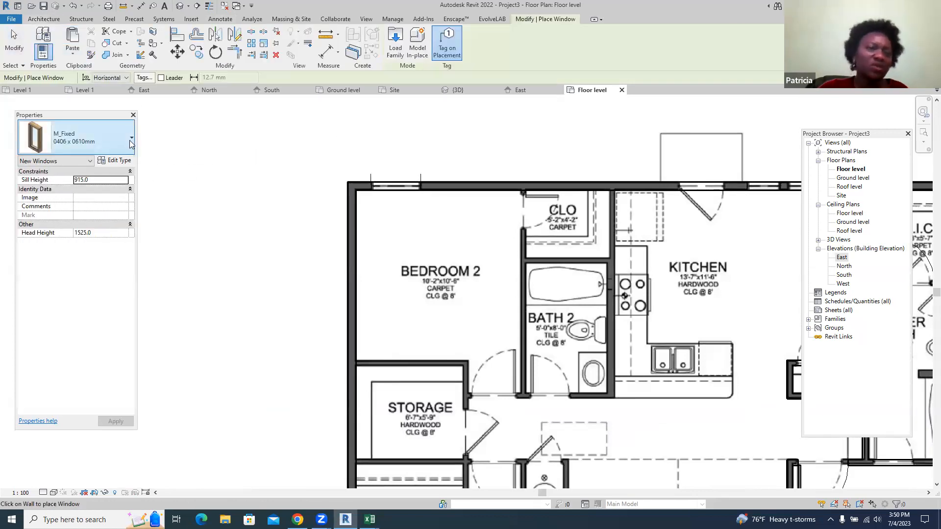
left_click(122, 142)
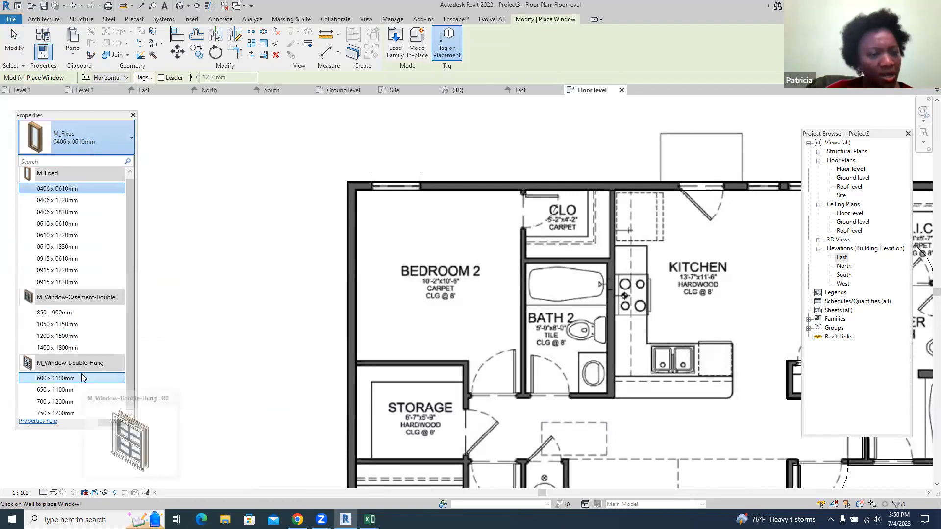
left_click(65, 314)
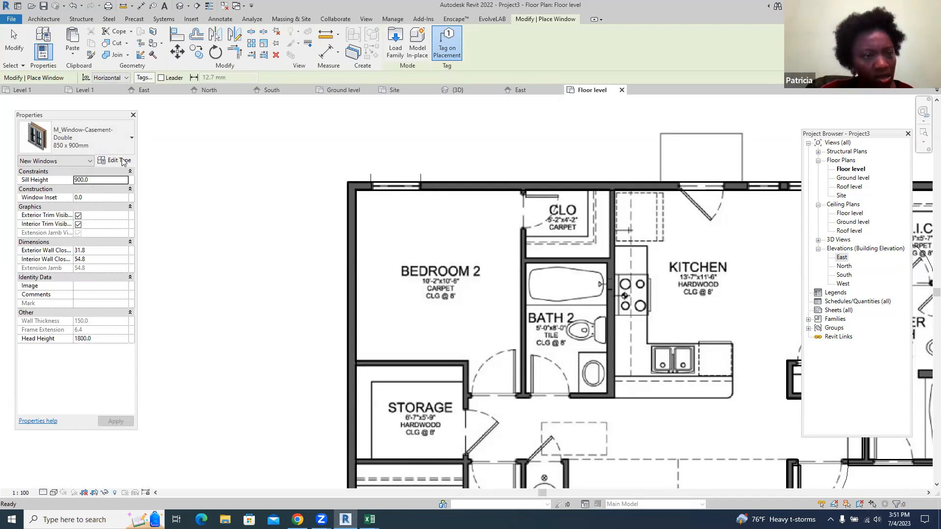
scroll(397, 185, "up", 1)
scroll(397, 185, "up", 3)
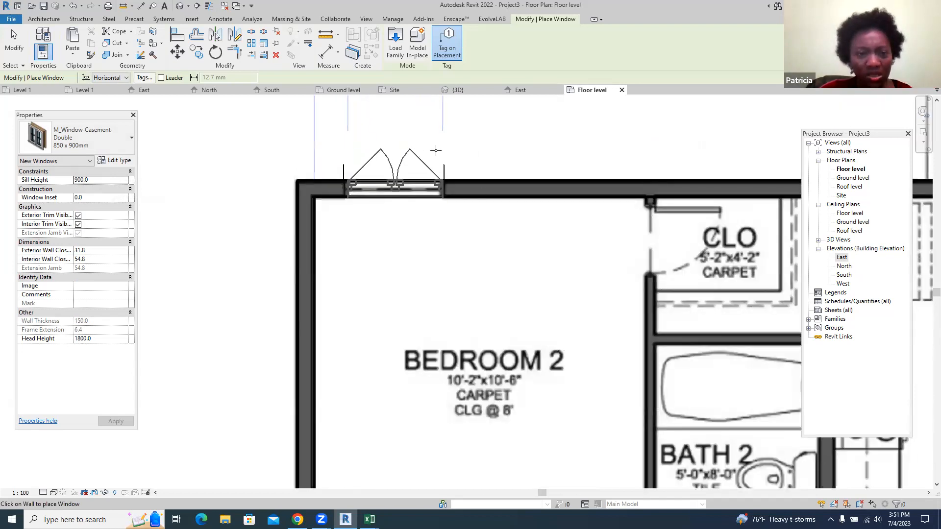
left_click(467, 152)
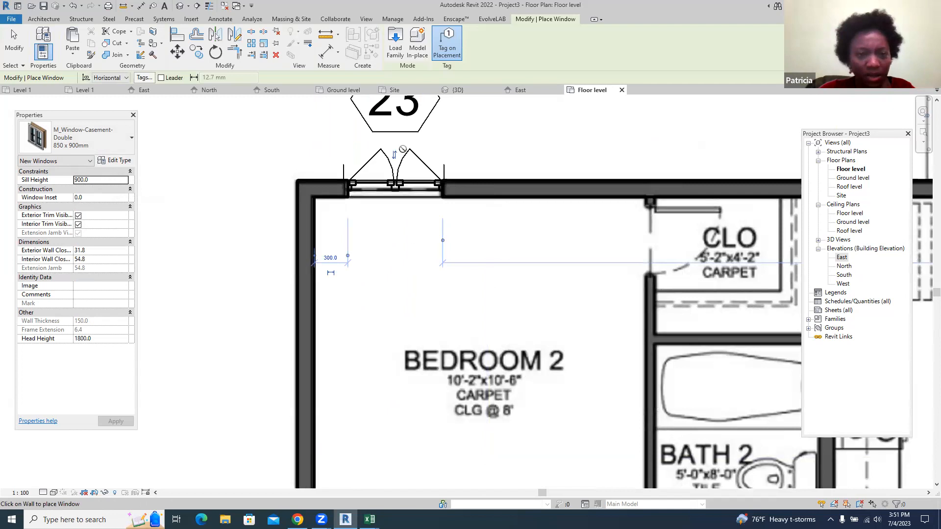
scroll(402, 149, "down", 2)
scroll(374, 264, "down", 1)
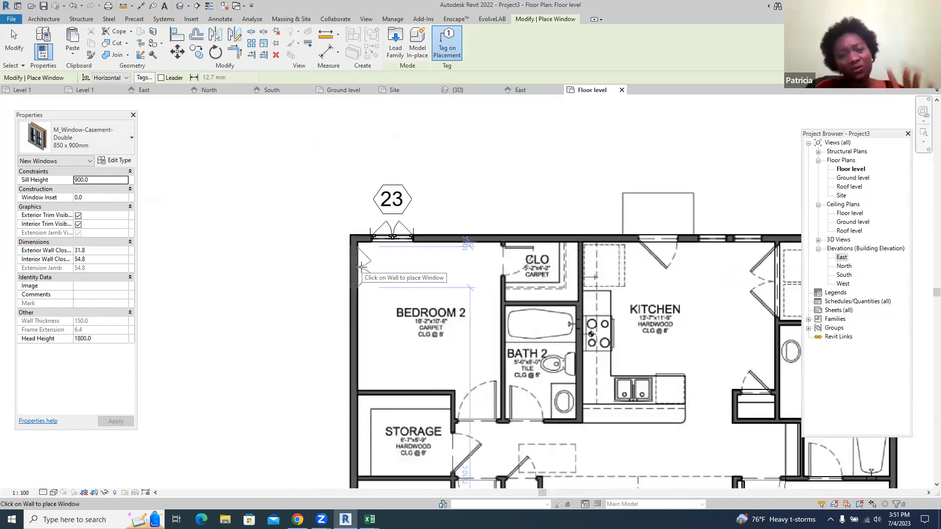
left_click(457, 91)
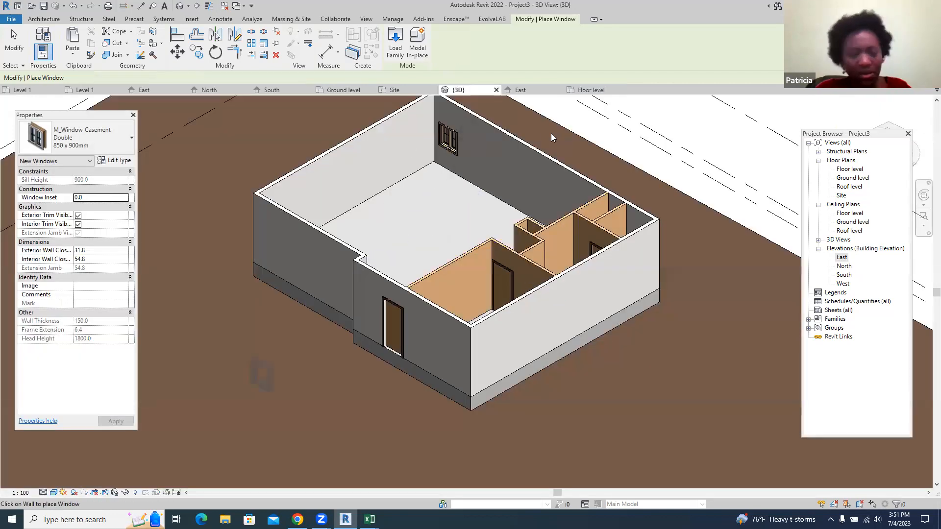
- Duplicate the Bedroom 2 casement window's type in the 3D view and name the new type W1
key("Escape")
right_click(452, 148)
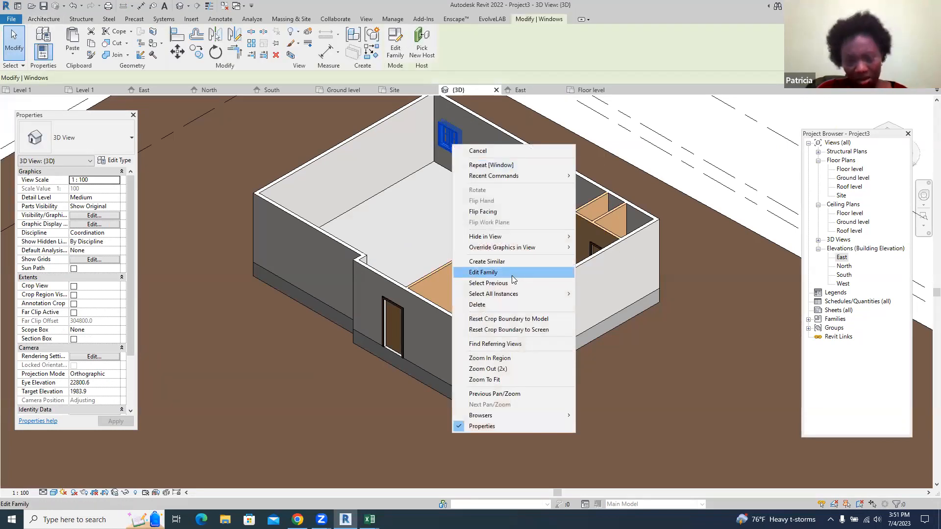
left_click(119, 161)
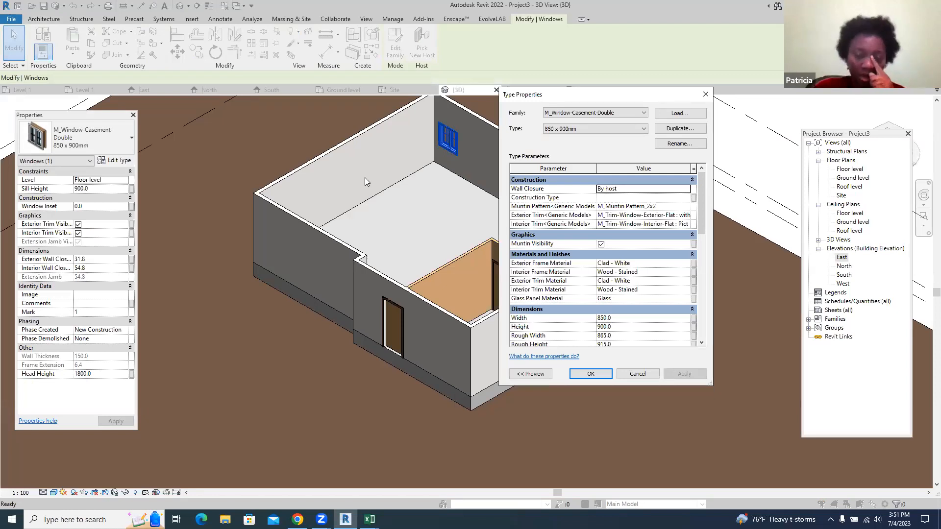
left_click(680, 129)
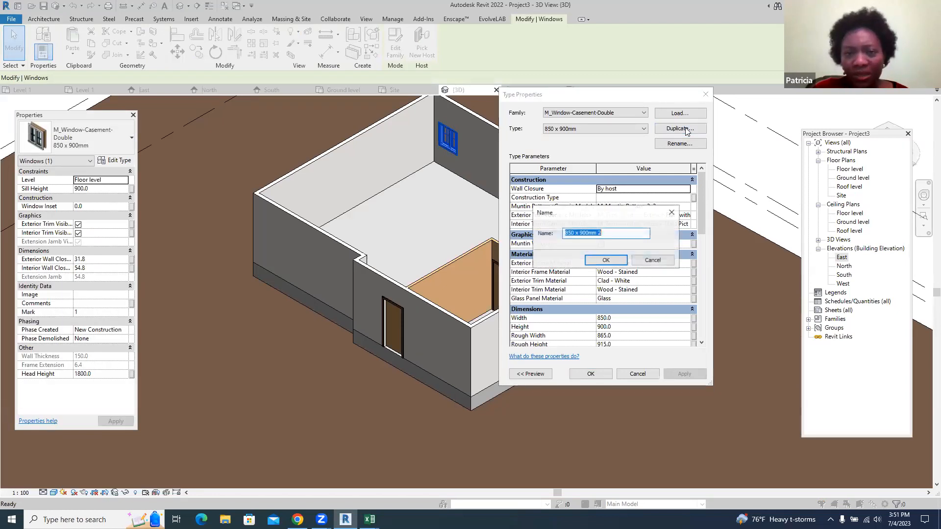
type("W1")
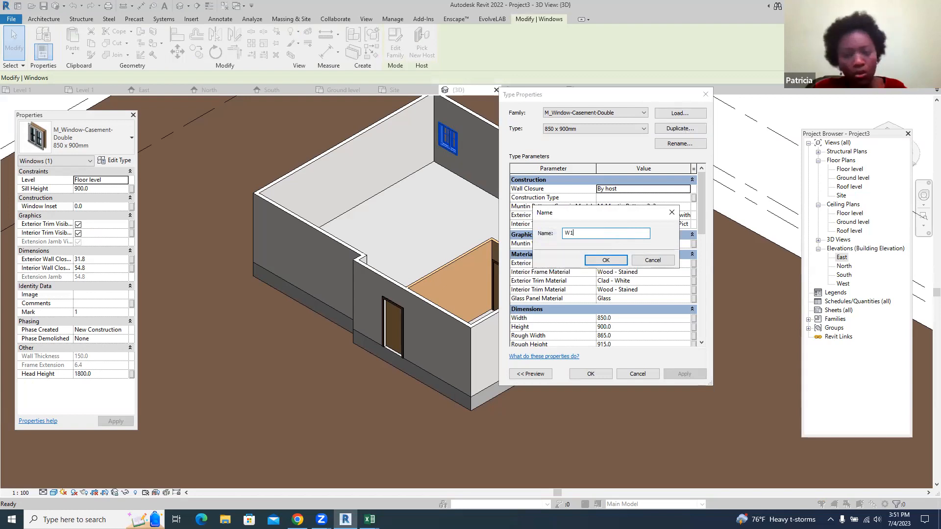
left_click(604, 260)
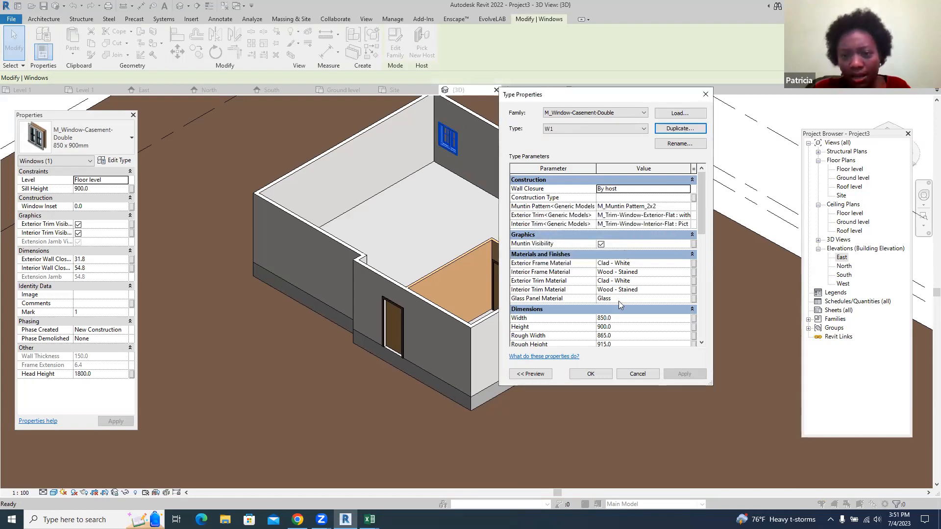
- Set the W1 window type's height to 1200 and width to 900, apply it and check the window in 3D
scroll(619, 302, "down", 2)
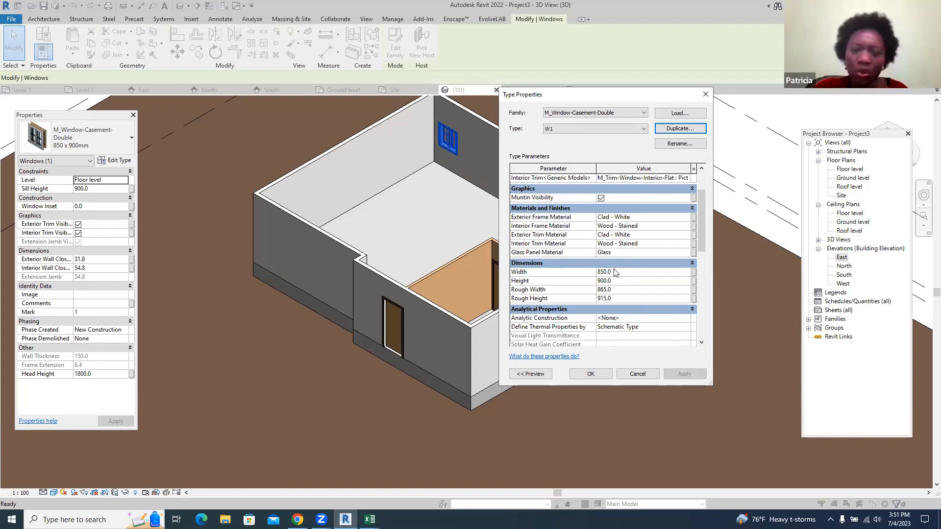
left_click(586, 283)
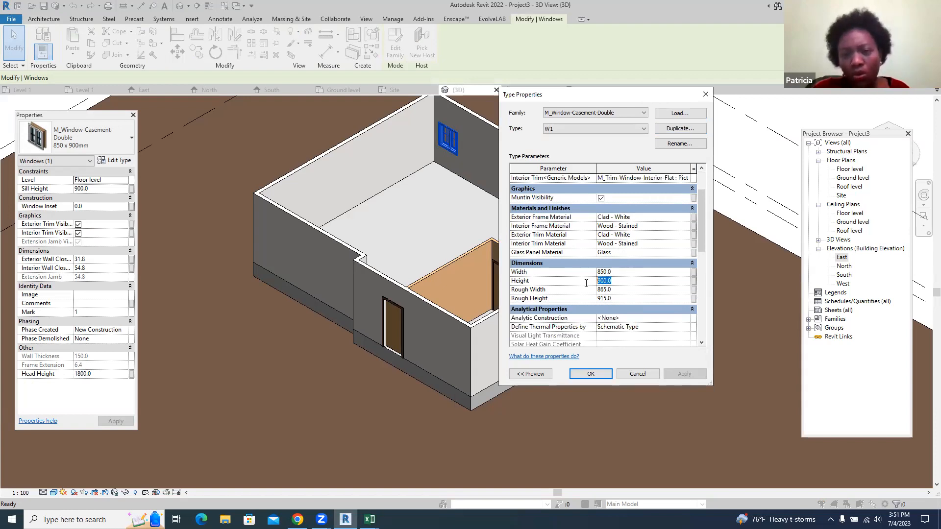
type("1200")
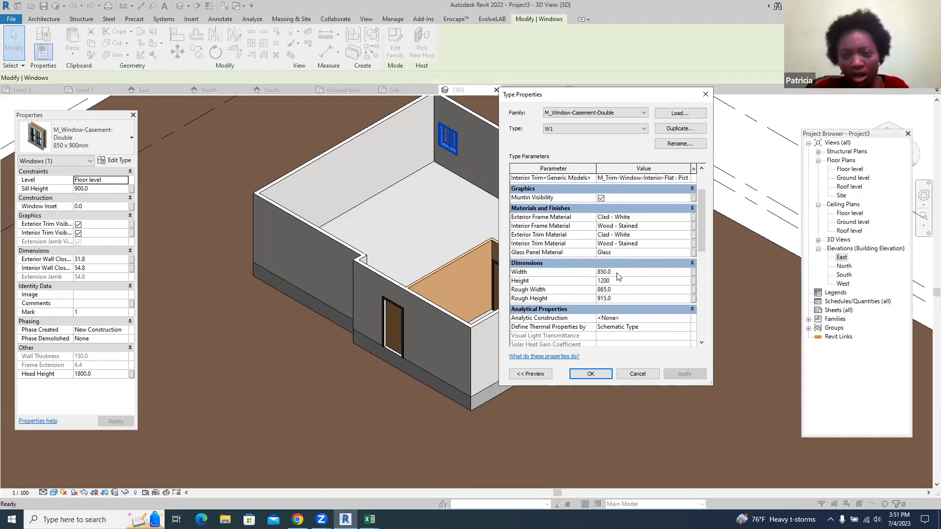
left_click(618, 271)
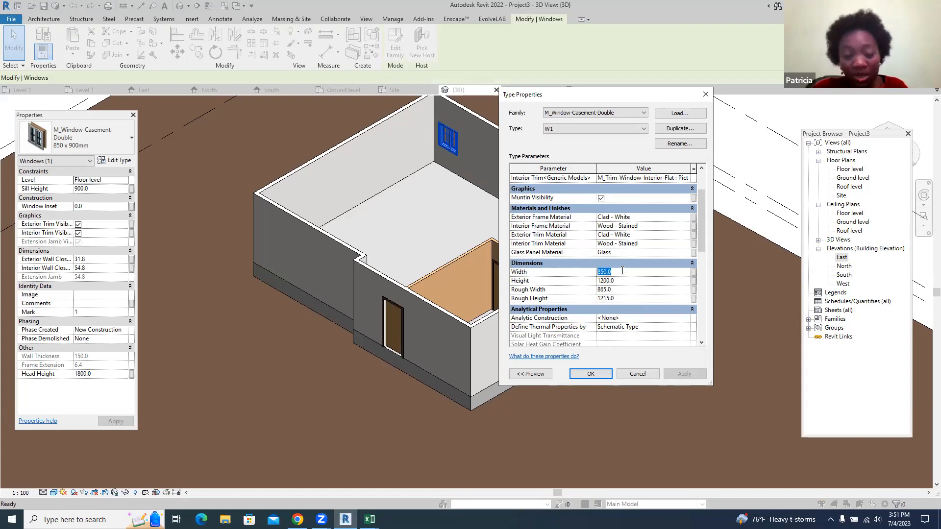
type("900")
left_click(606, 374)
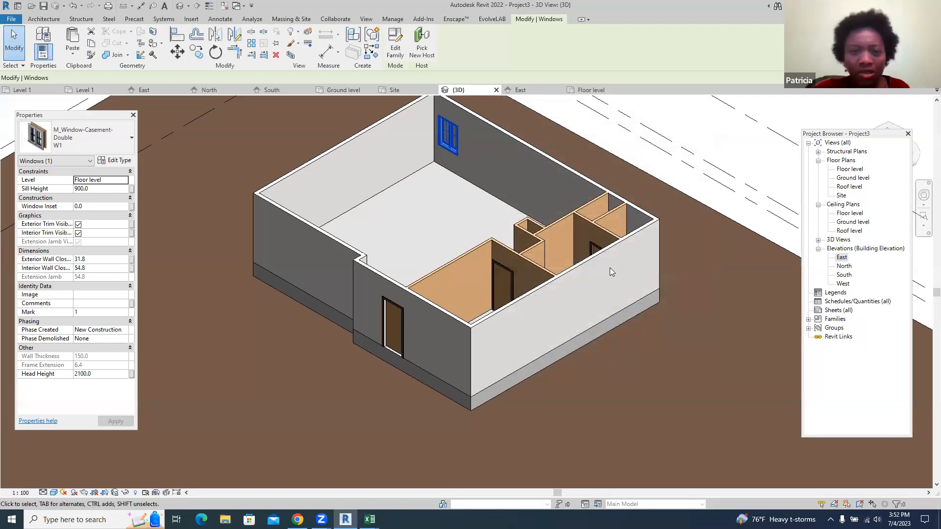
scroll(522, 312, "down", 2)
scroll(484, 142, "up", 2)
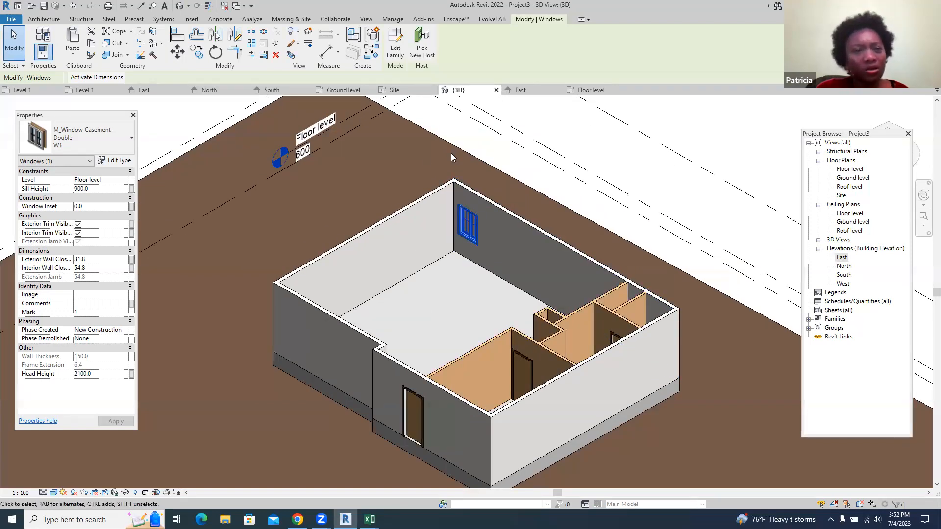
- Hide the window tag category in the Floor level plan view
left_click(591, 90)
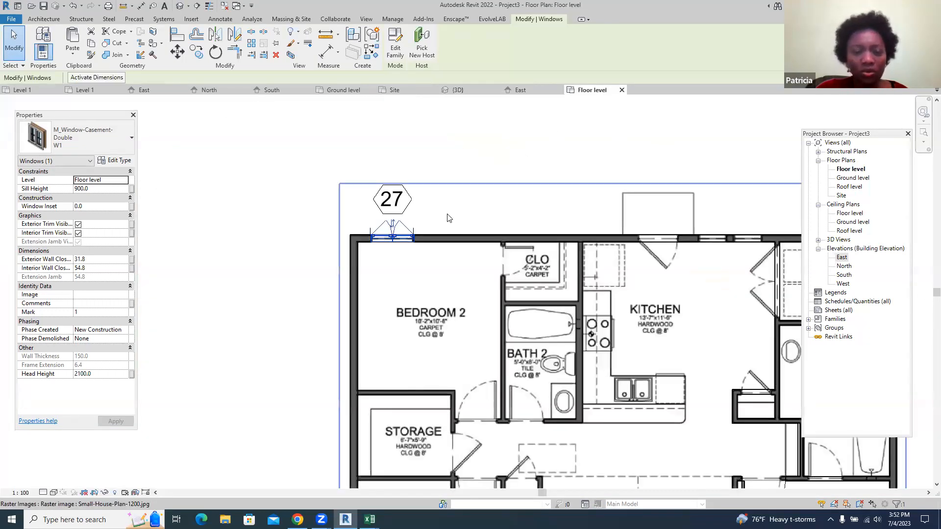
left_click(410, 209)
right_click(410, 209)
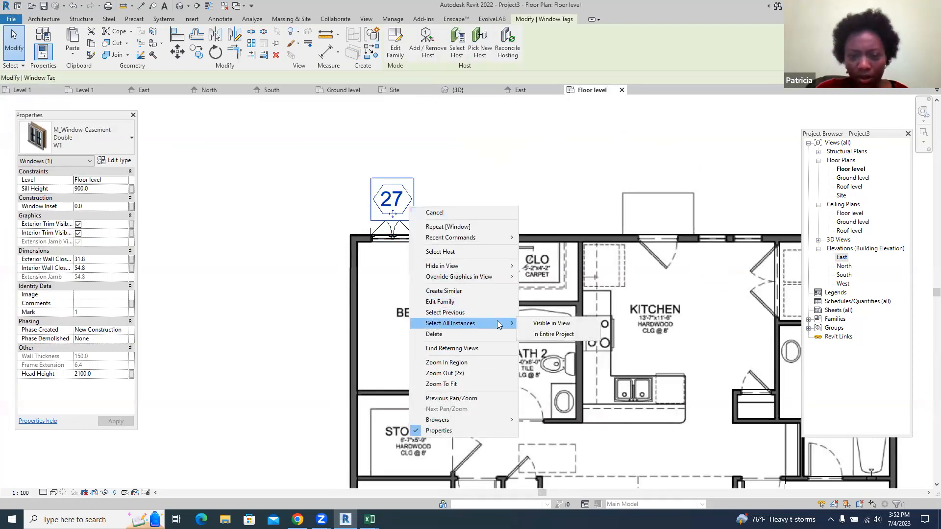
mouse_move(495, 266)
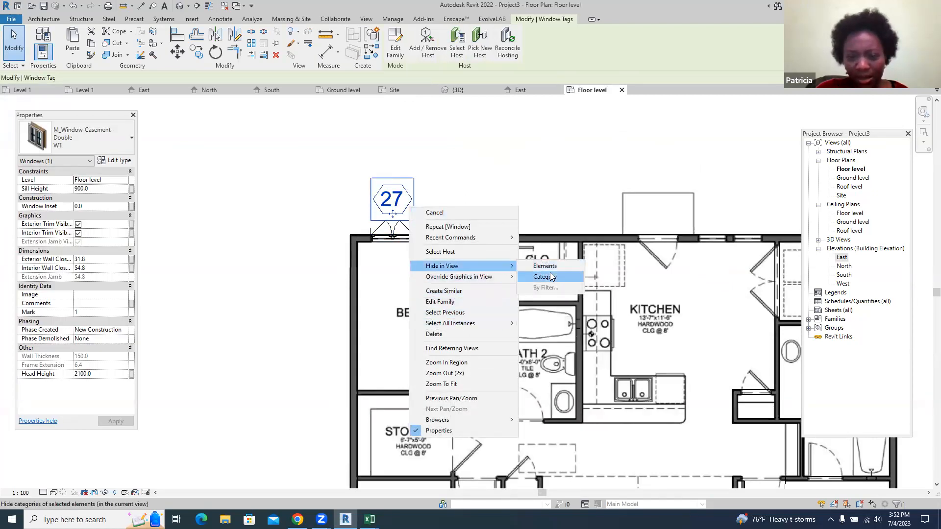
left_click(551, 278)
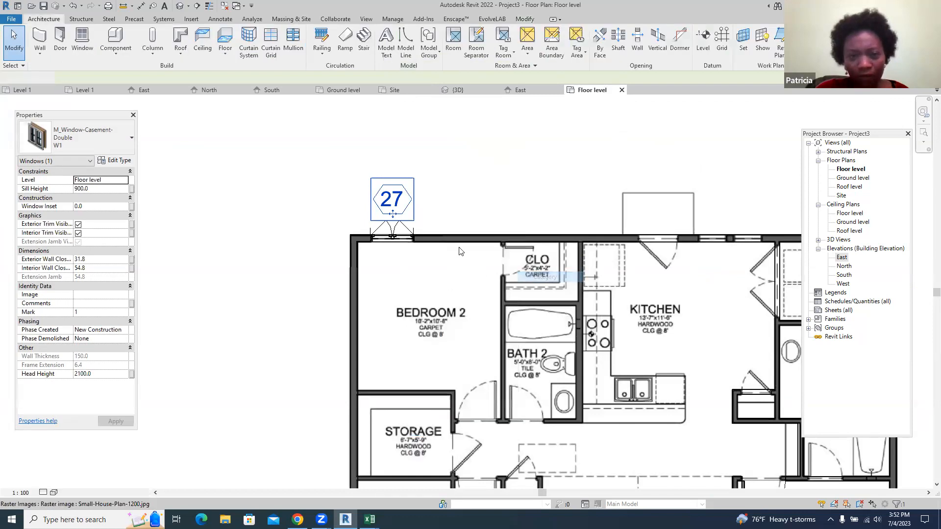
- Create similar W1 windows in the two window openings of Bedroom 3's lower exterior wall
right_click(412, 247)
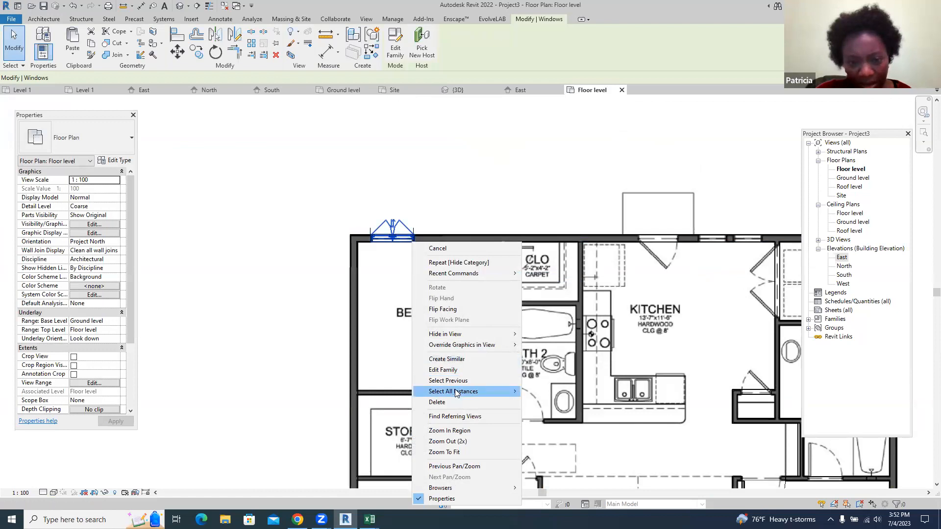
left_click(459, 361)
scroll(433, 201, "down", 2)
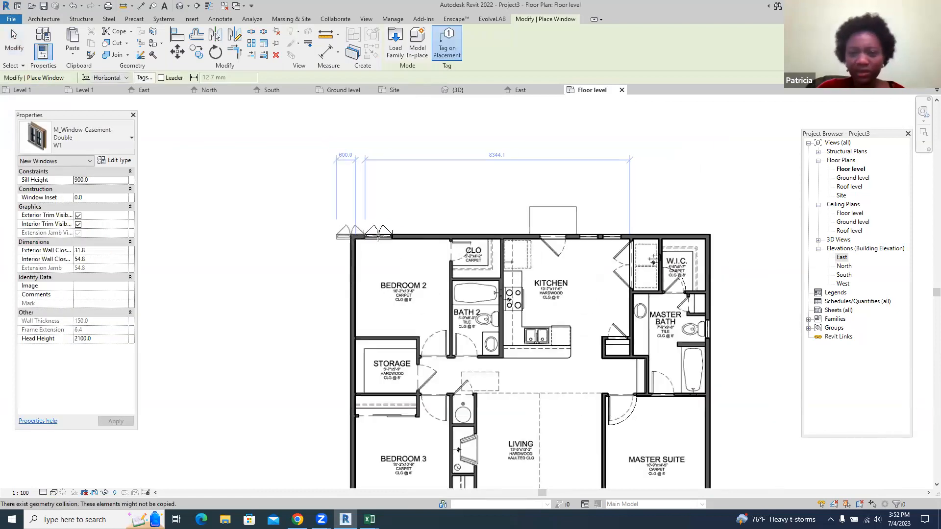
scroll(432, 214, "down", 2)
scroll(430, 373, "up", 8)
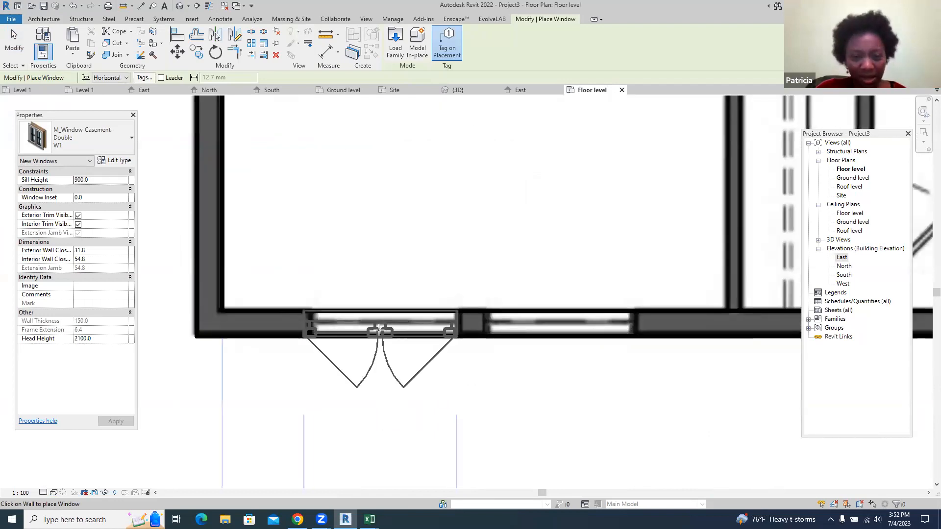
left_click(383, 328)
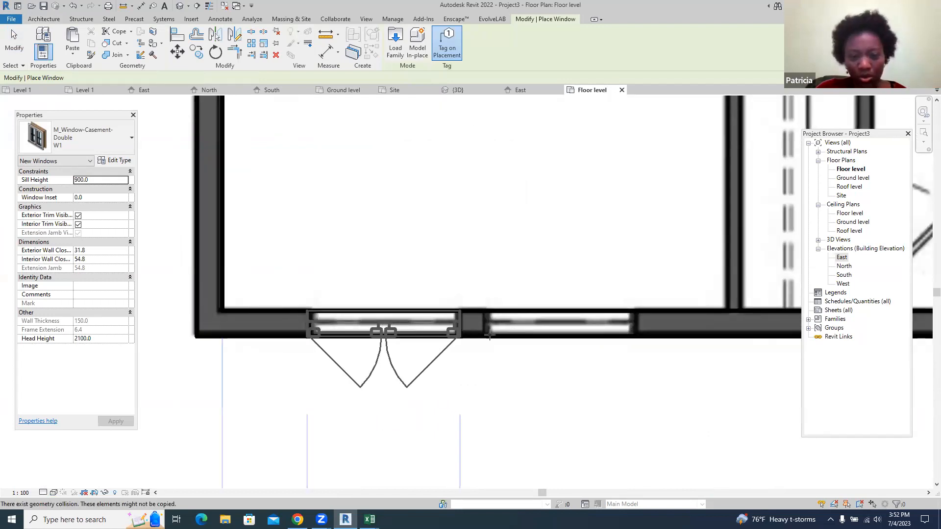
left_click(557, 326)
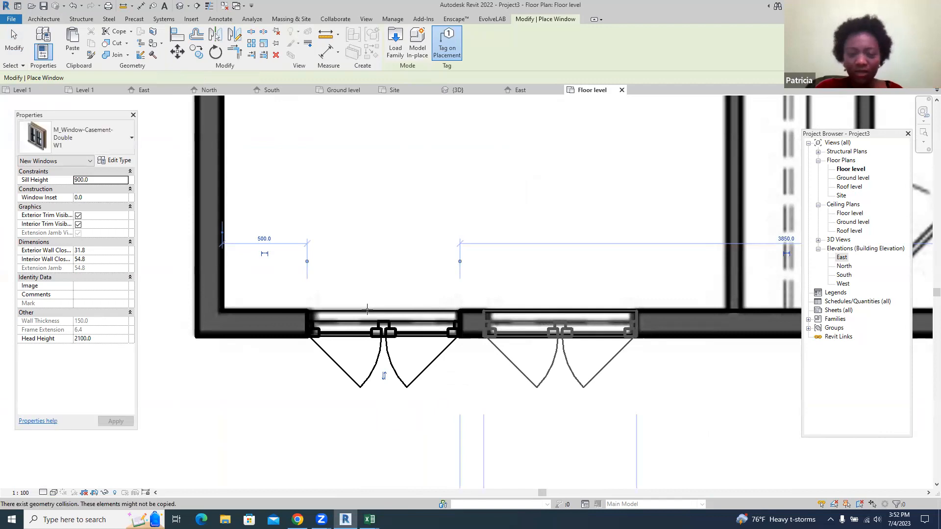
- Place two W1 windows in the Master Suite's lower wall at the openings facing the covered porch
scroll(372, 318, "down", 2)
scroll(249, 341, "down", 5)
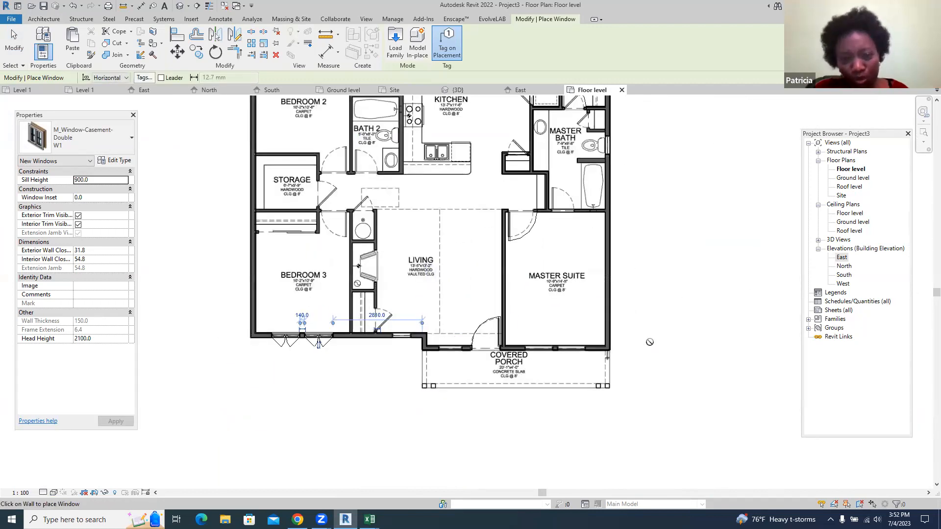
scroll(547, 360, "up", 5)
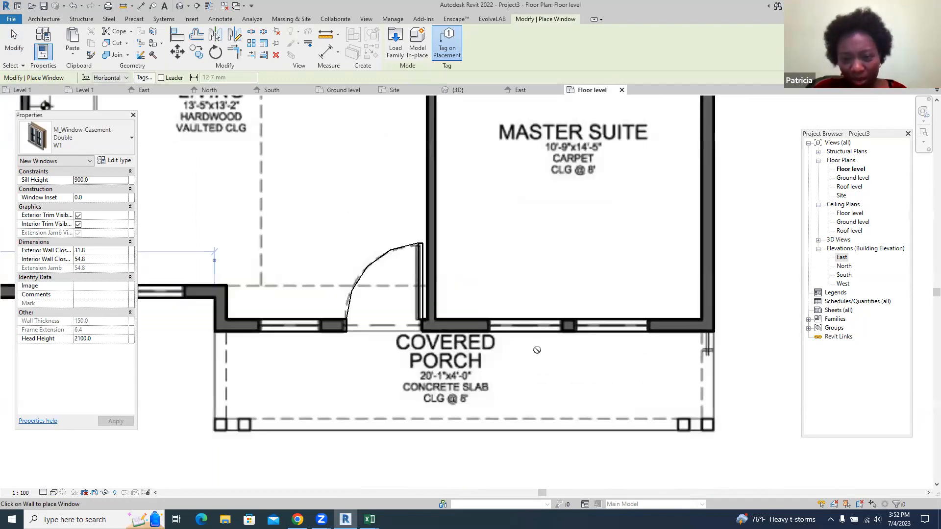
left_click(524, 329)
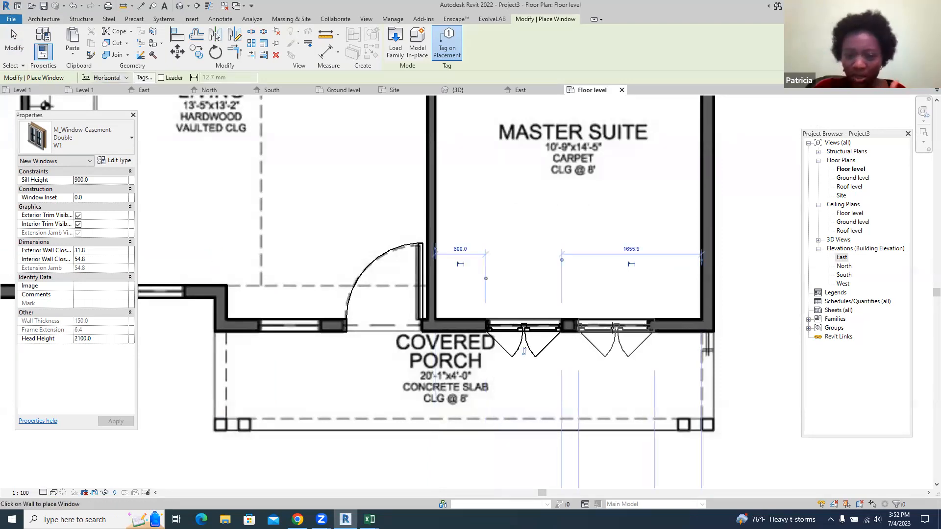
left_click(607, 327)
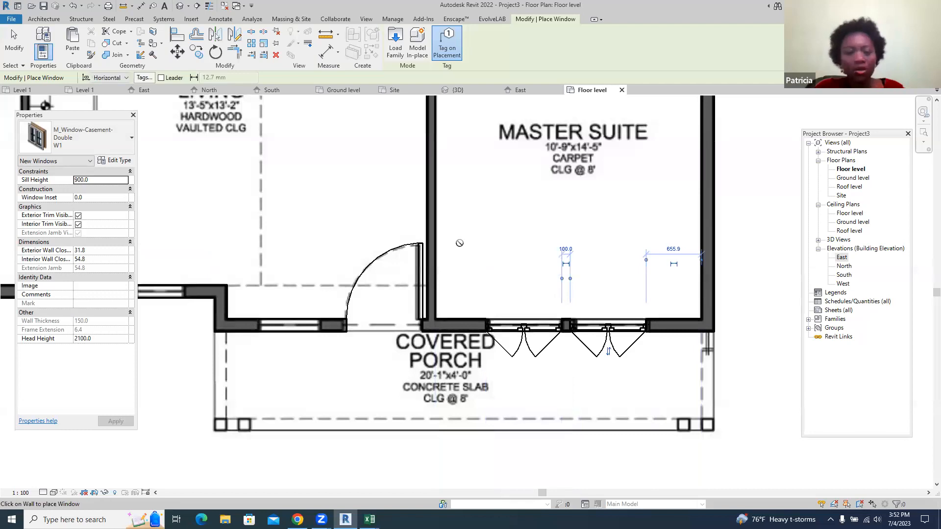
- Compare the W1 window preview with the Living room's porch-side window opening and end window placement without placing it
scroll(444, 251, "down", 3)
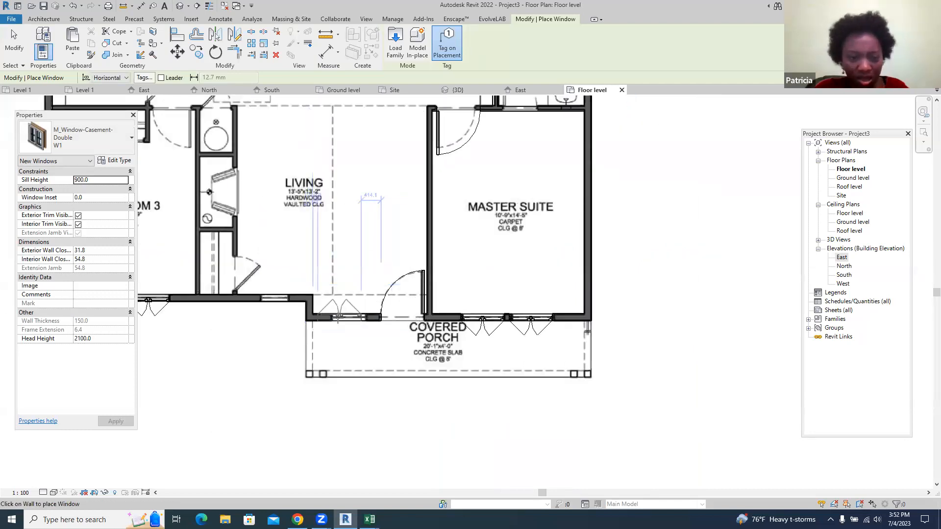
scroll(343, 313, "up", 2)
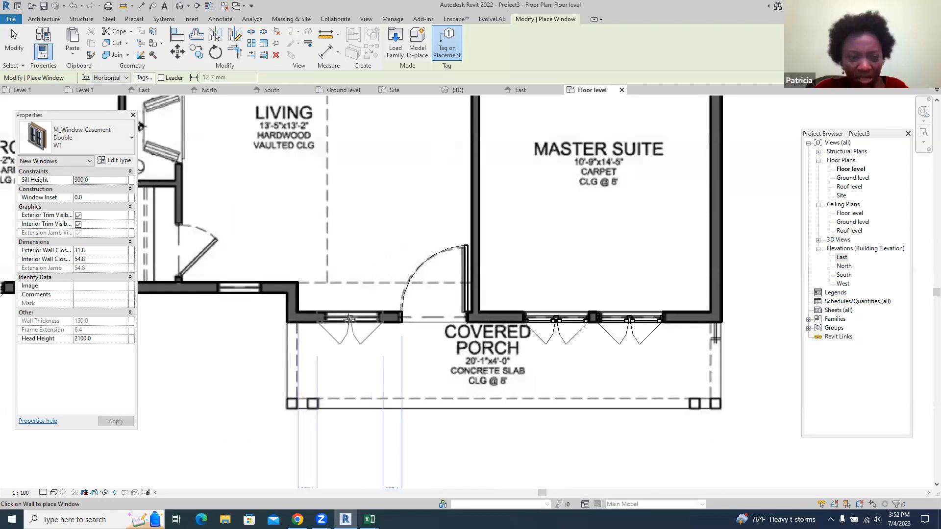
scroll(387, 338, "down", 2)
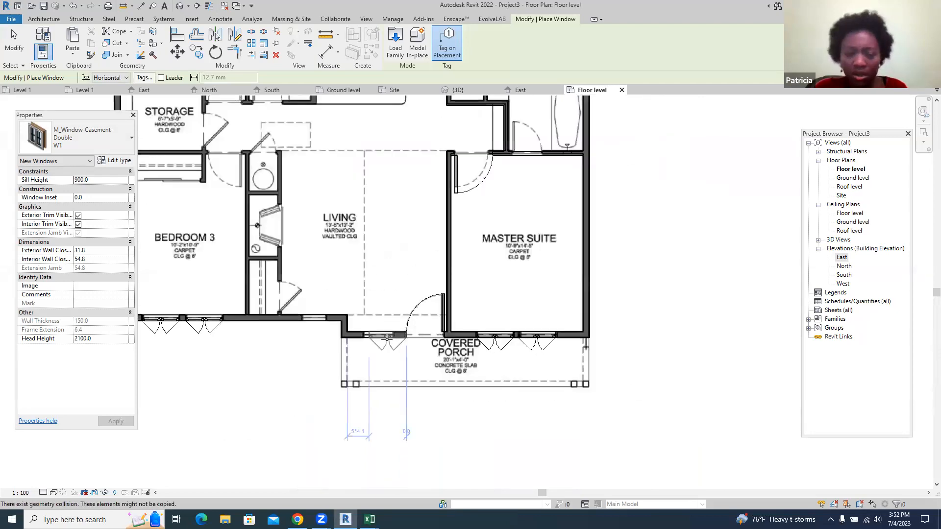
scroll(387, 343, "down", 1)
scroll(387, 398, "down", 1)
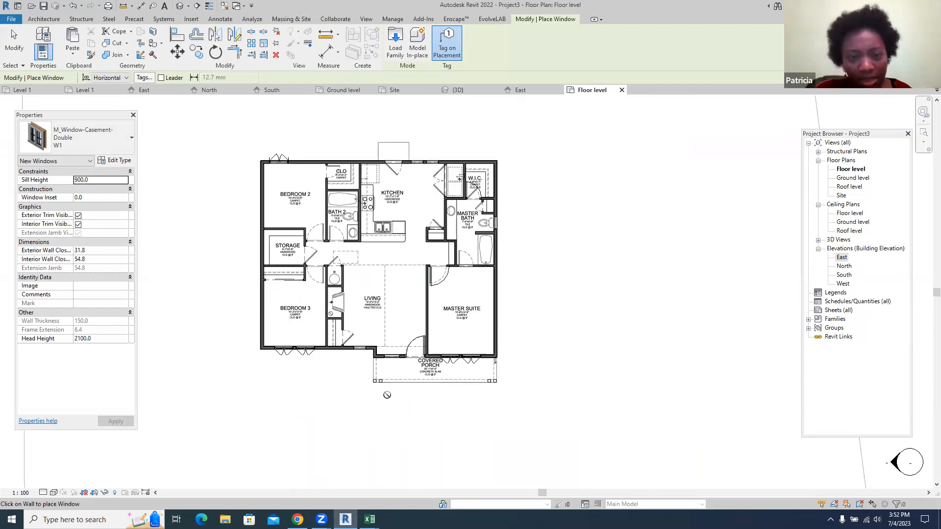
scroll(375, 385, "up", 1)
scroll(376, 365, "up", 1)
key("Escape")
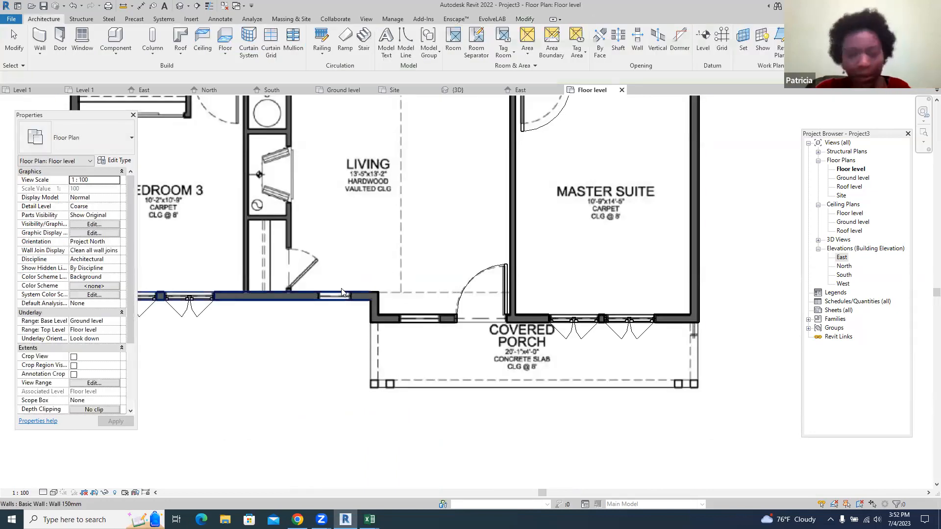
- Draw two vertical detail lines about 380 mm long across the Living room's porch-side wall, marking both edges of its window opening
scroll(295, 263, "up", 2)
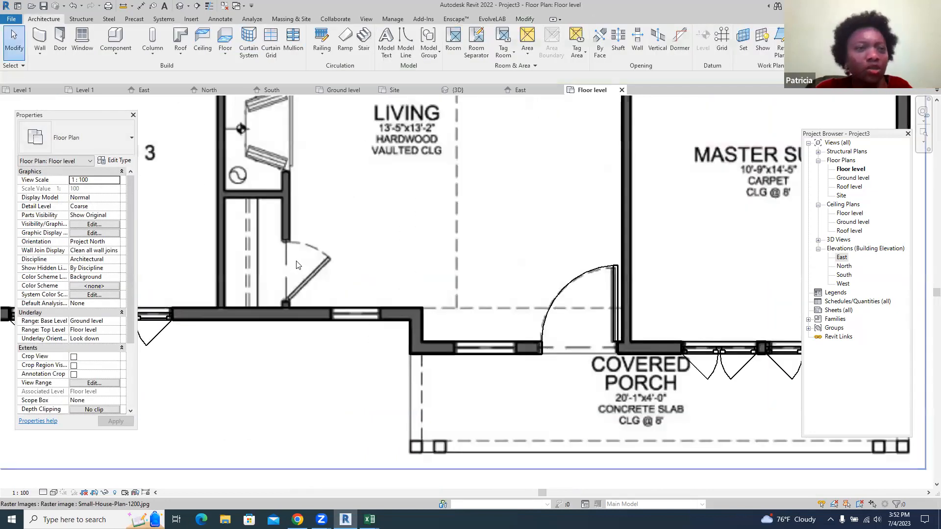
left_click(220, 19)
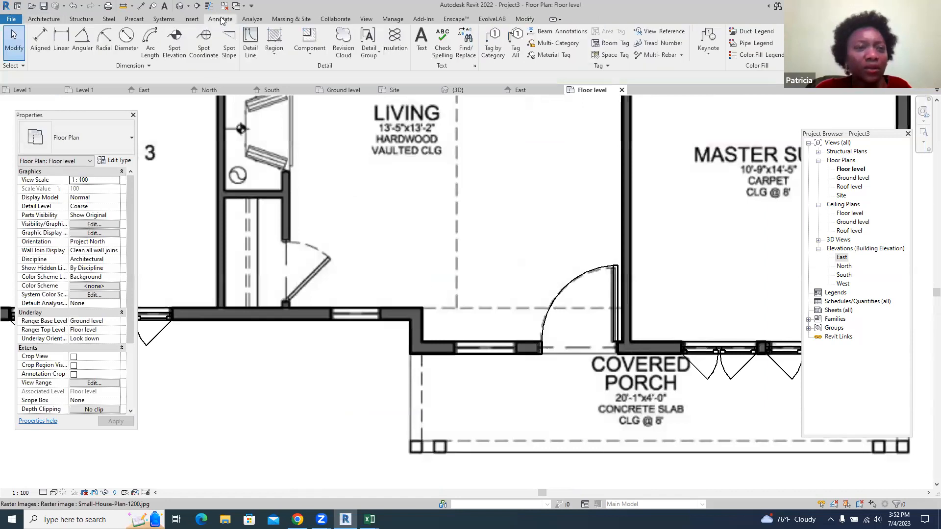
left_click(250, 39)
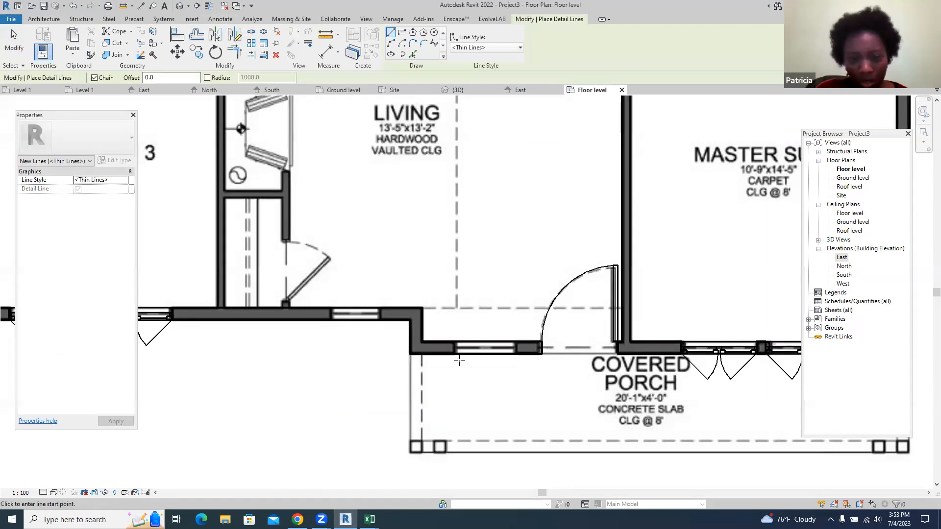
scroll(449, 330, "up", 3)
left_click(451, 328)
left_click(451, 383)
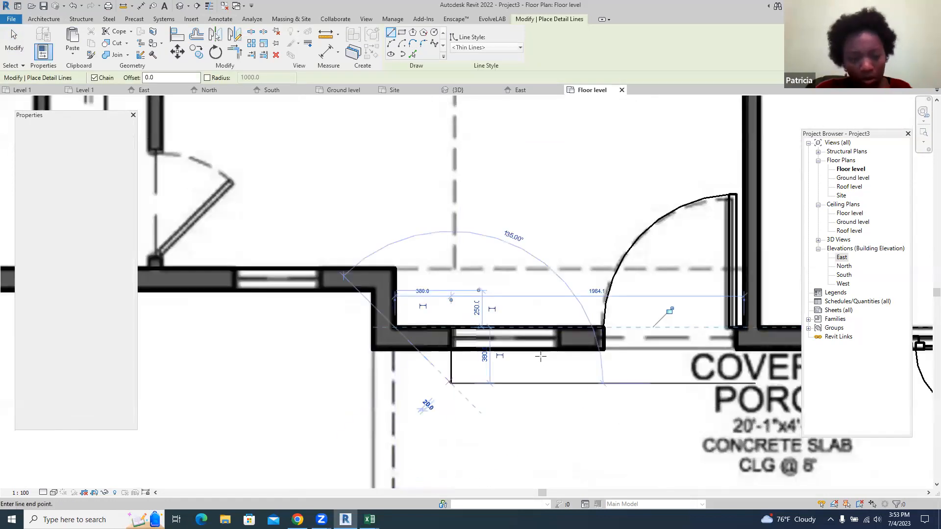
key("Escape")
left_click(554, 333)
left_click(557, 383)
key("Escape")
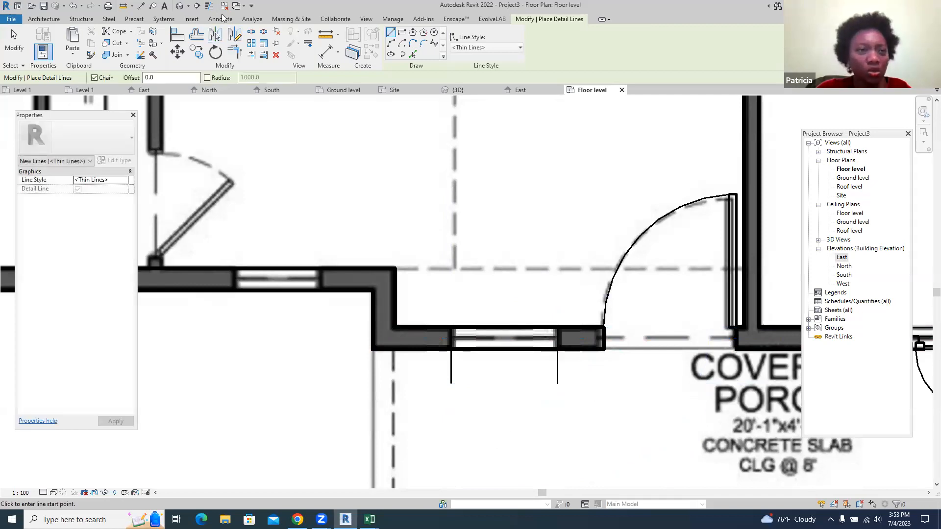
- Measure the distance between the two detail lines at the Living room's porch-side window opening with a linear dimension, without keeping it
left_click(220, 19)
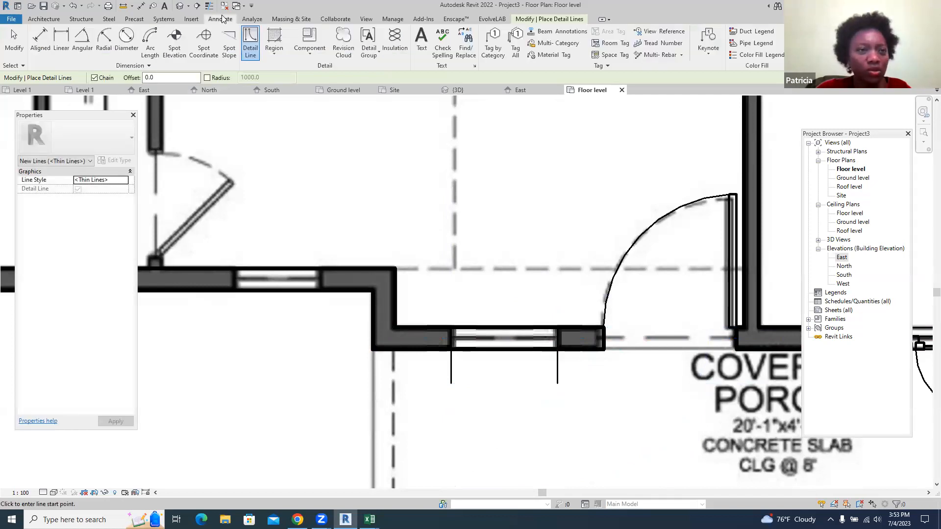
left_click(61, 41)
left_click(451, 383)
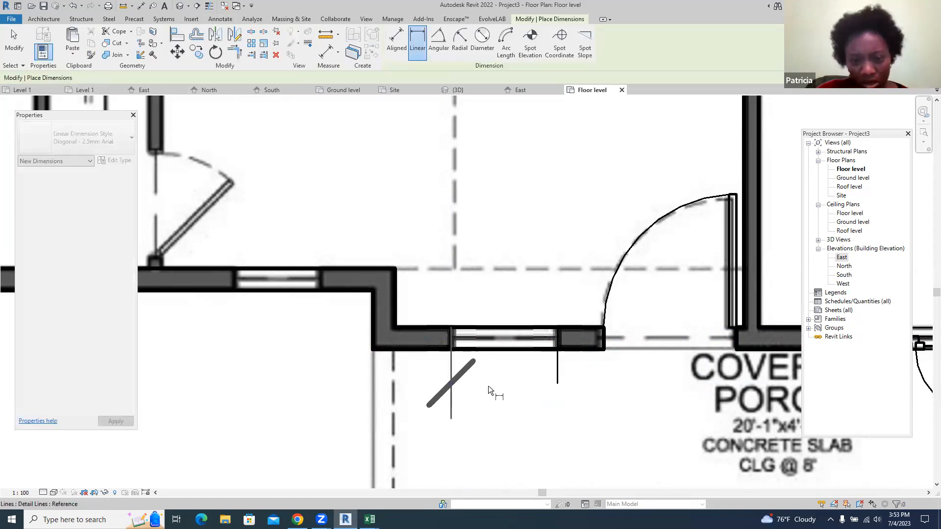
left_click(557, 381)
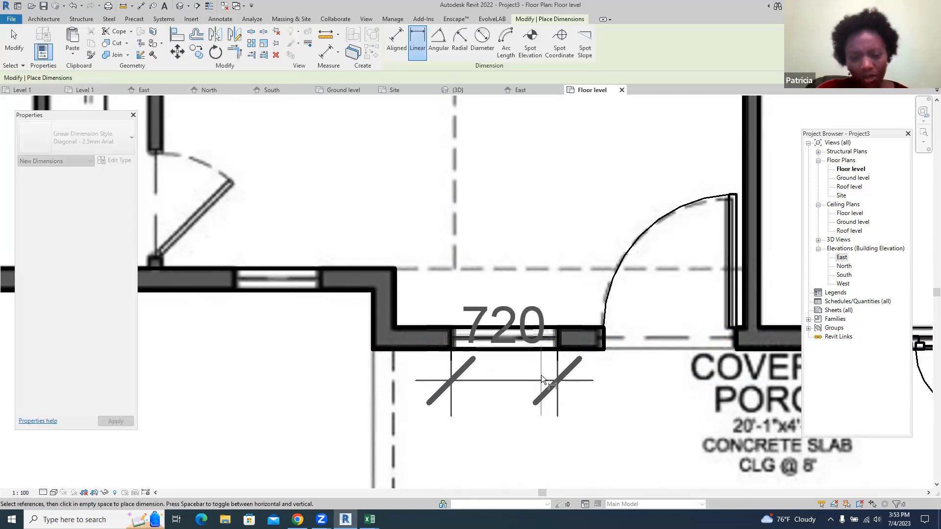
scroll(541, 373, "down", 1)
key("Escape")
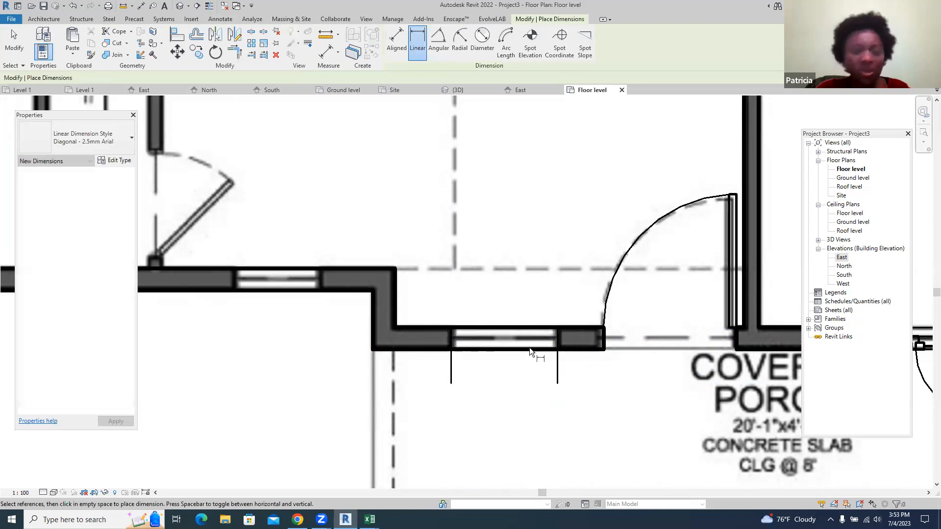
scroll(323, 298, "down", 3)
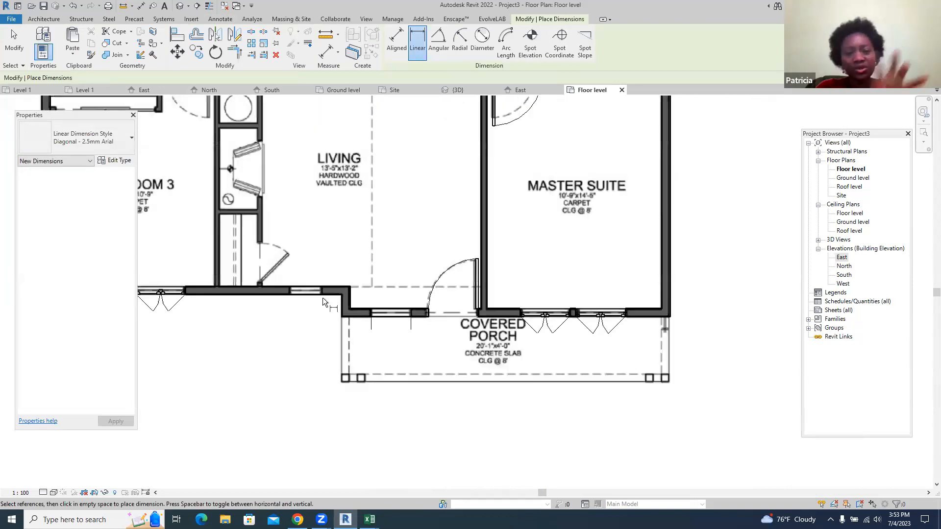
scroll(477, 310, "down", 1)
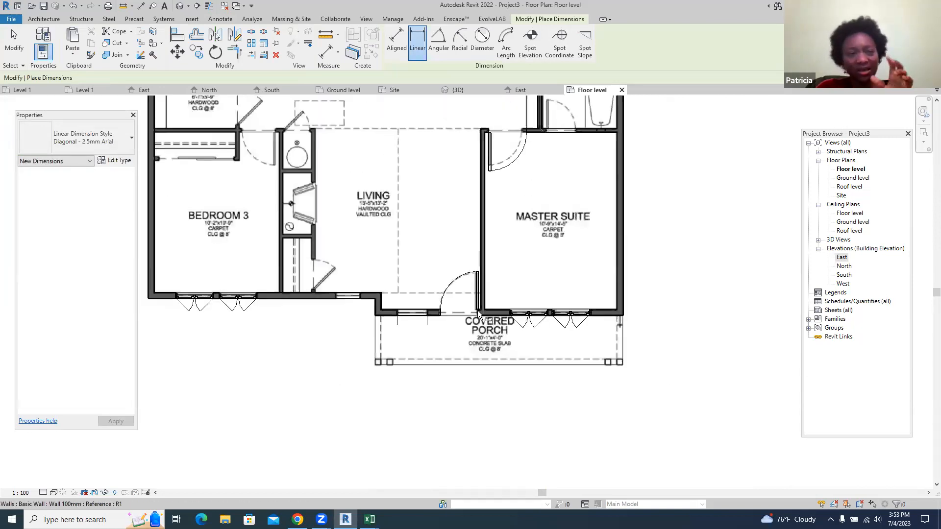
key("Escape")
key("Escape")
- Duplicate the window type of the Master Suite's W1 window nearest the front door as W2
right_click(545, 320)
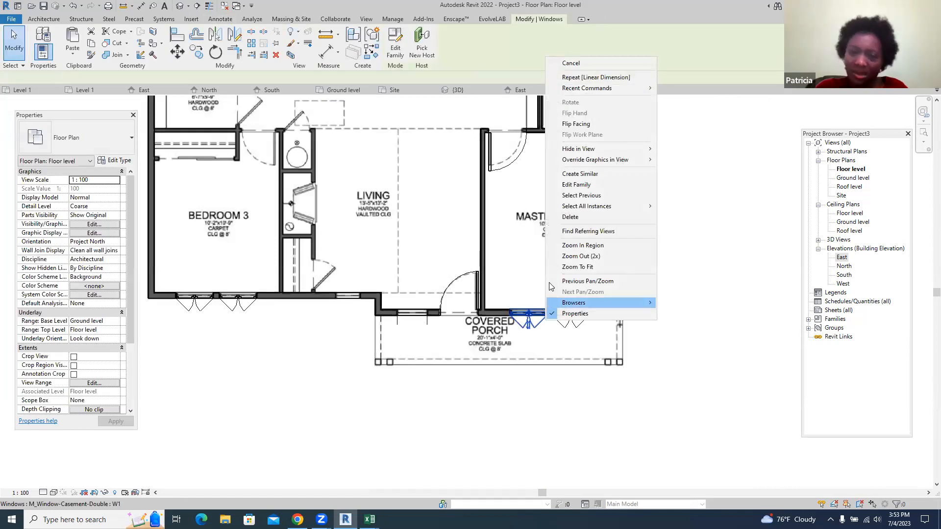
left_click(138, 171)
left_click(116, 160)
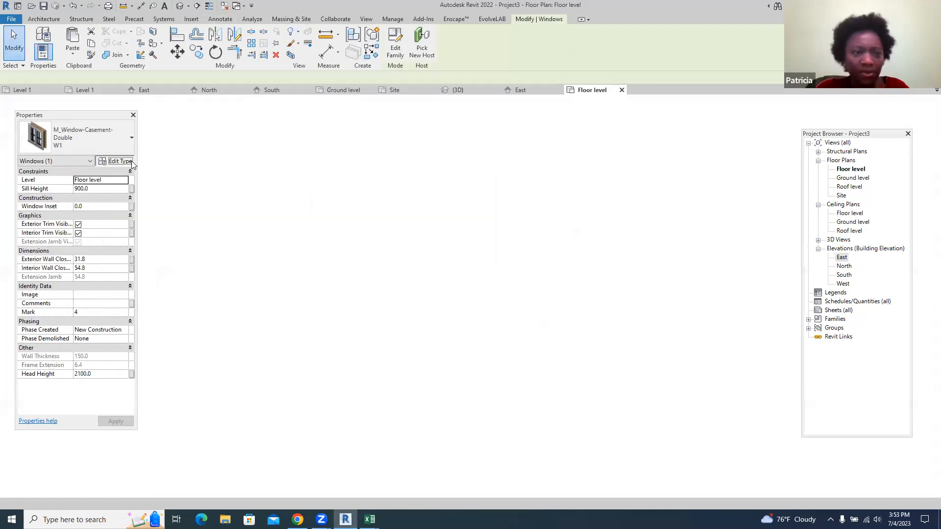
left_click(689, 130)
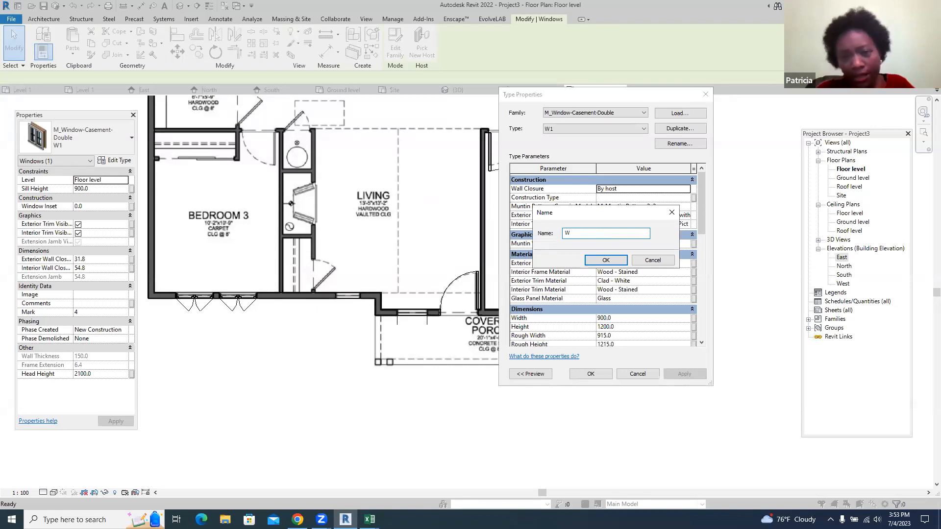
left_click(605, 260)
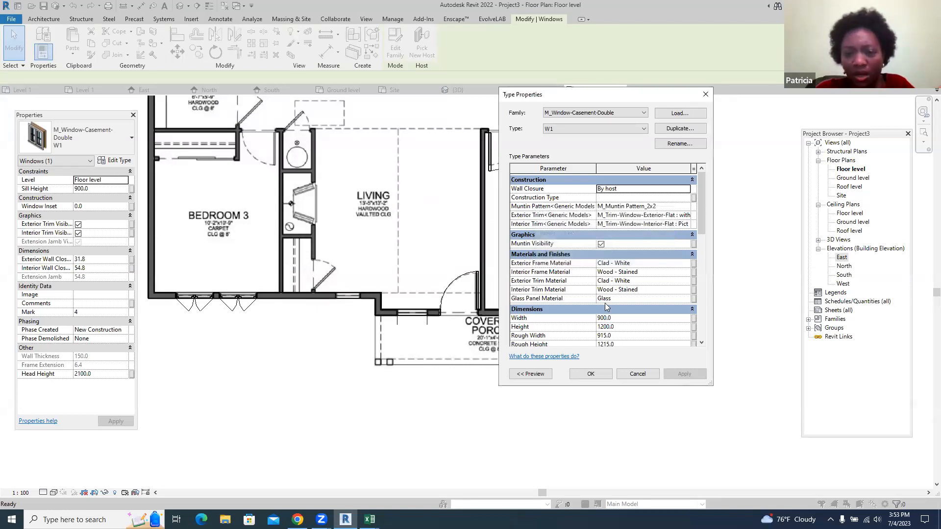
- Set the W2 window type's height to 1800 mm and width to 720 mm, and apply the type
left_click(605, 327)
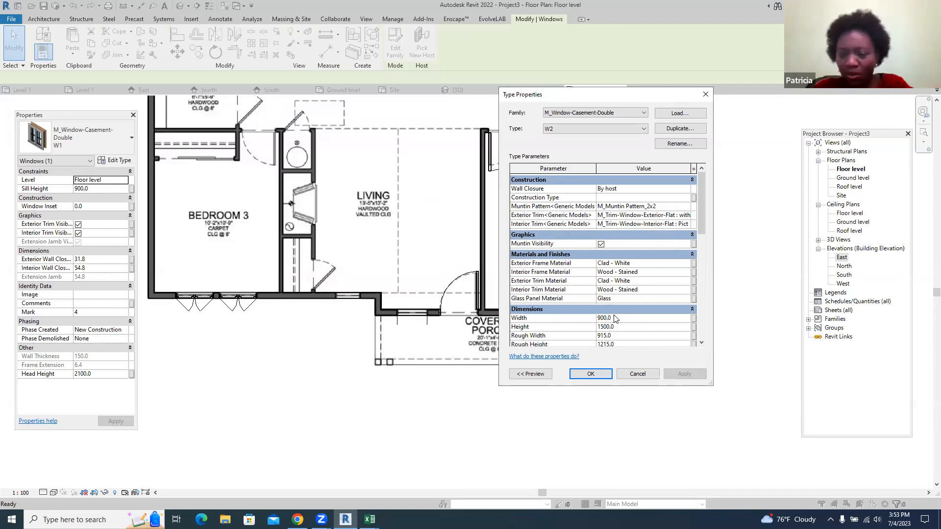
type("8")
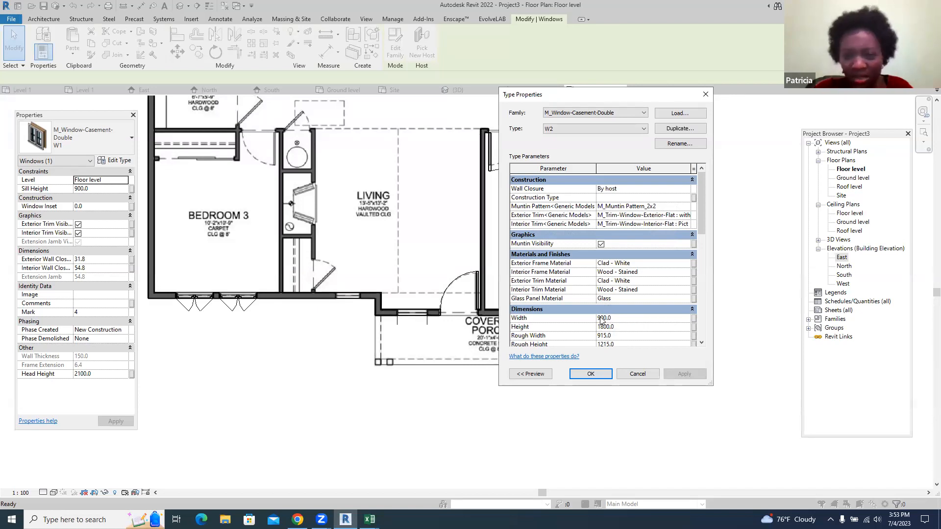
left_click_drag(596, 317, 594, 317)
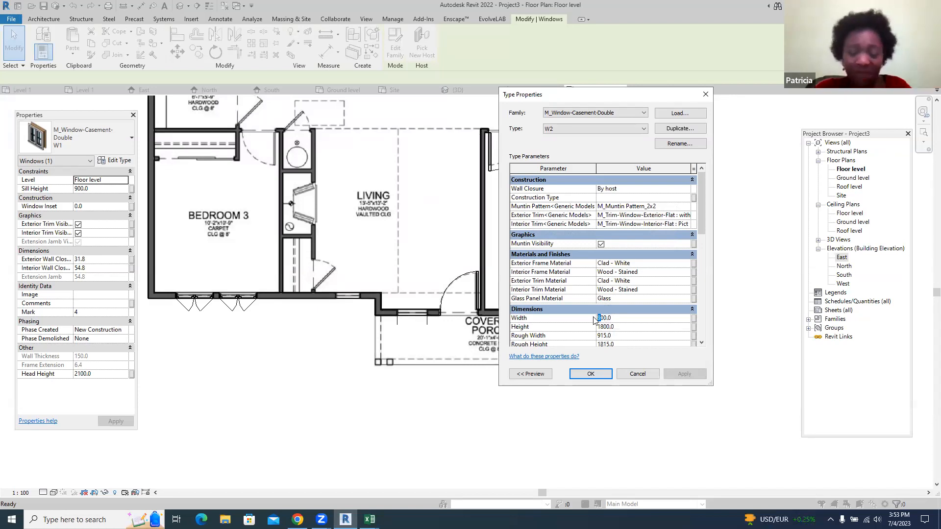
type("7")
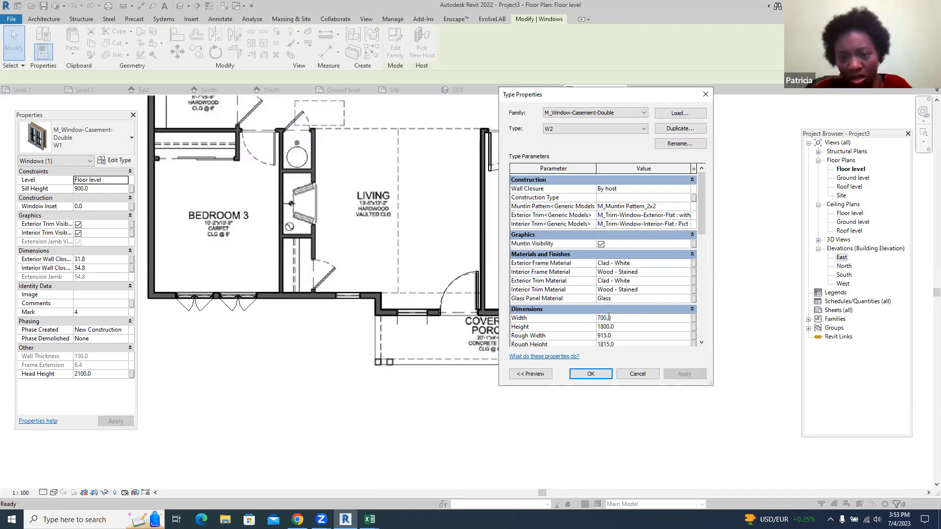
type("720")
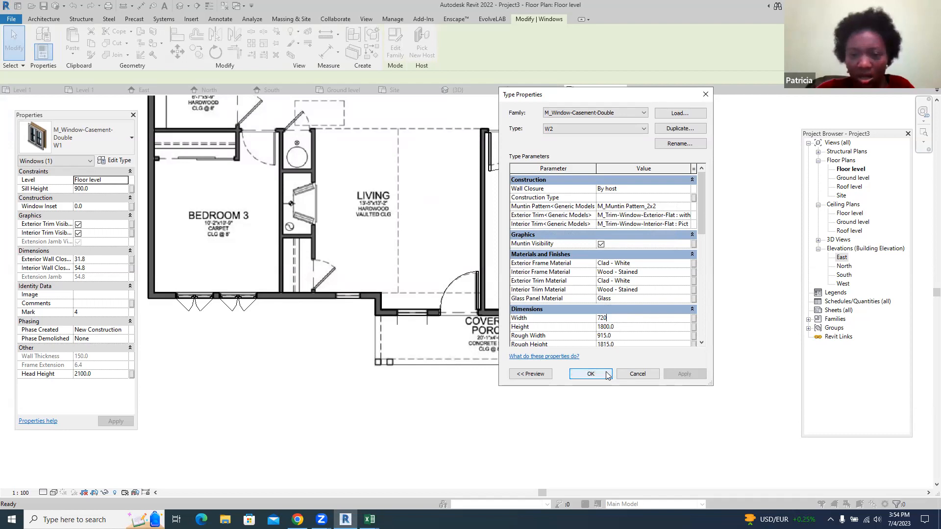
left_click(606, 372)
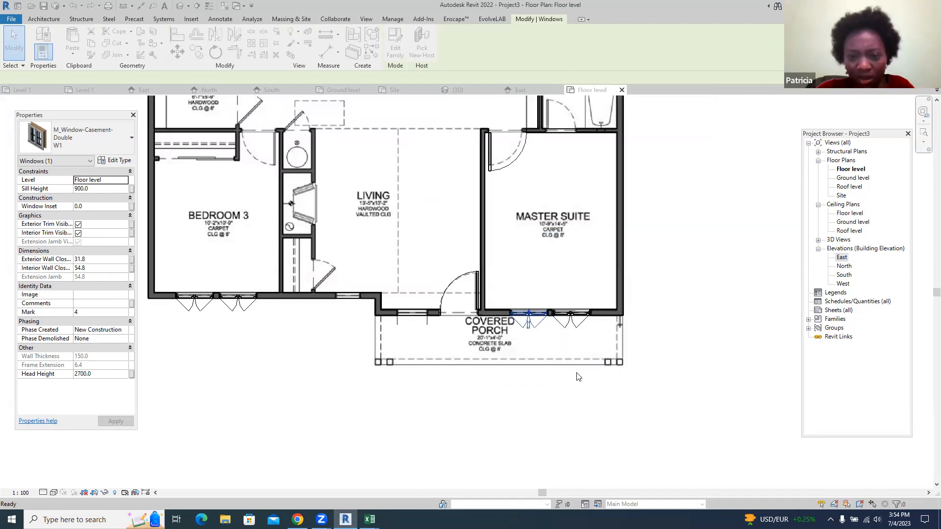
- Place W2 windows in the Living room's porch-side opening and in the adjacent exterior wall opening toward Bedroom 3
left_click(411, 318)
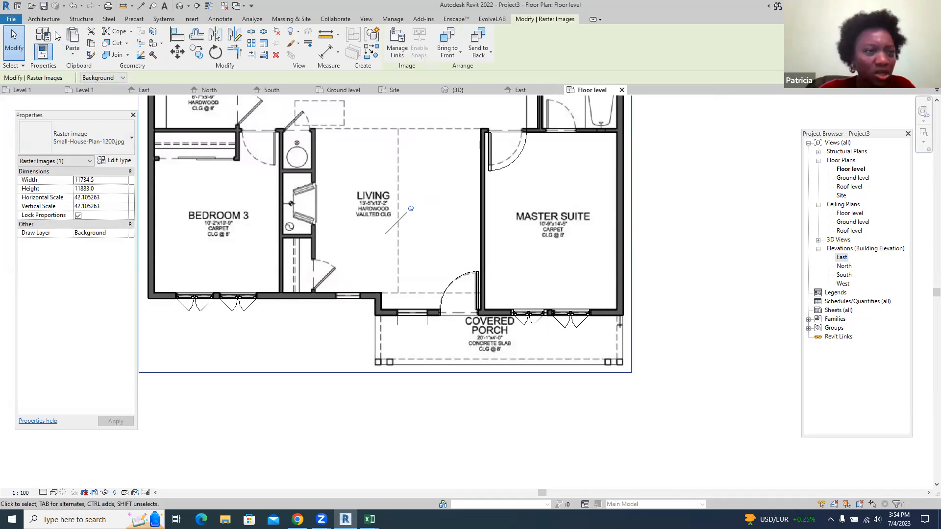
left_click(52, 21)
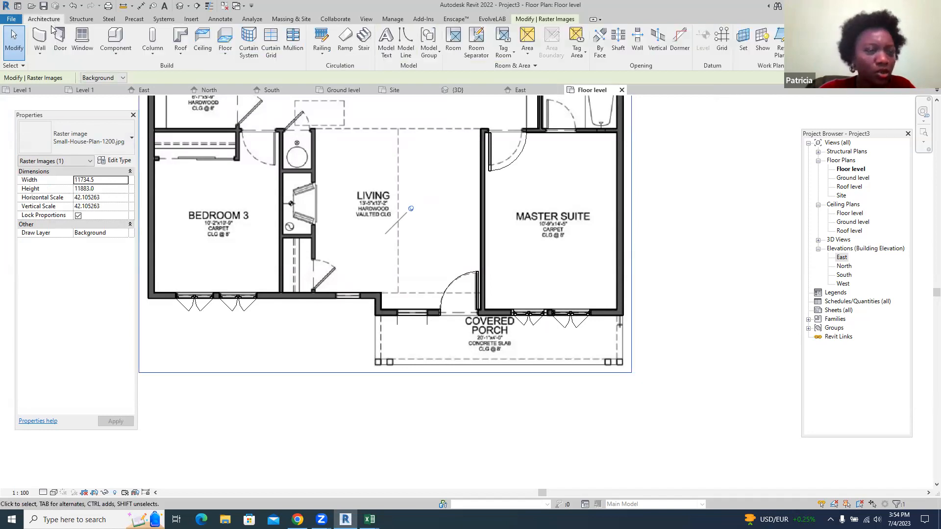
left_click(81, 52)
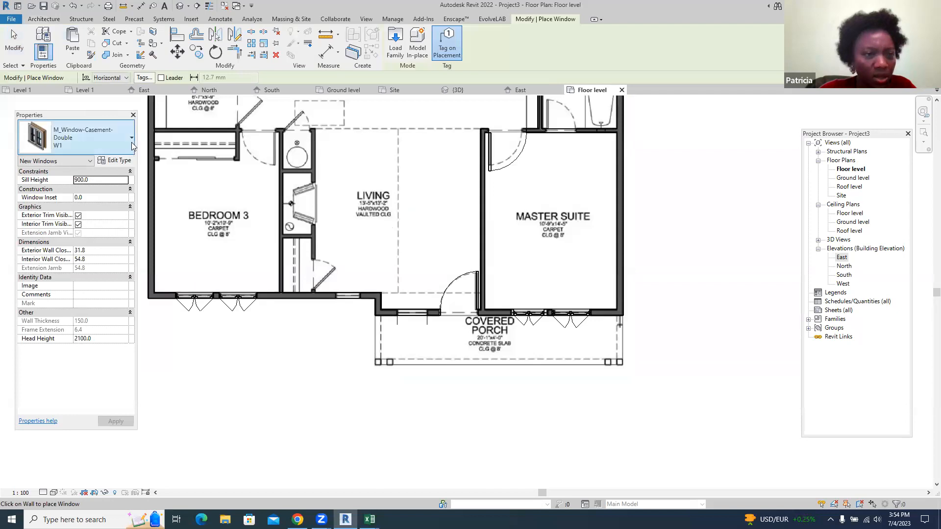
left_click(131, 138)
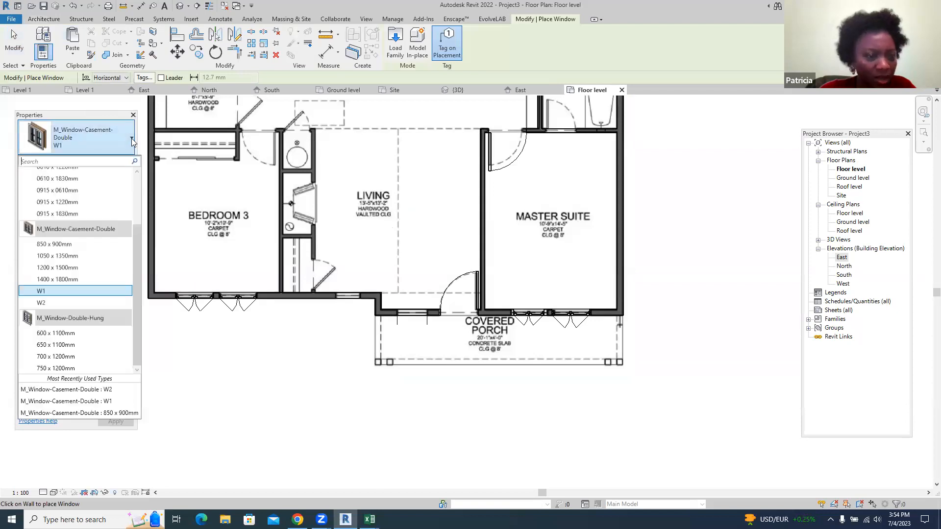
left_click(47, 303)
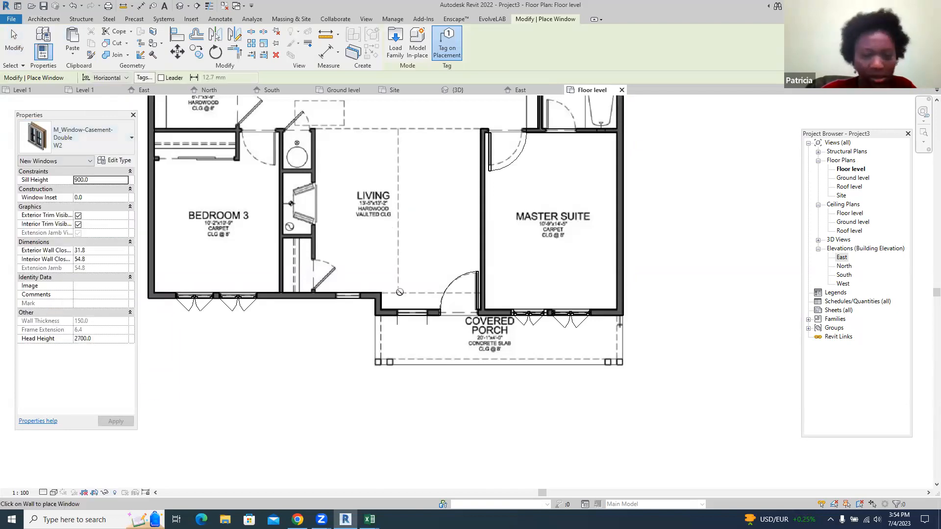
scroll(411, 308, "up", 6)
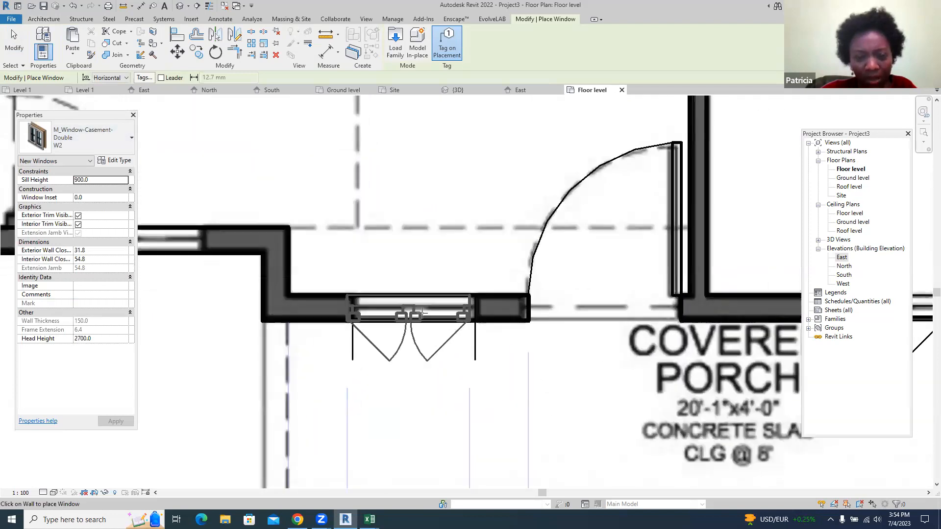
left_click(417, 319)
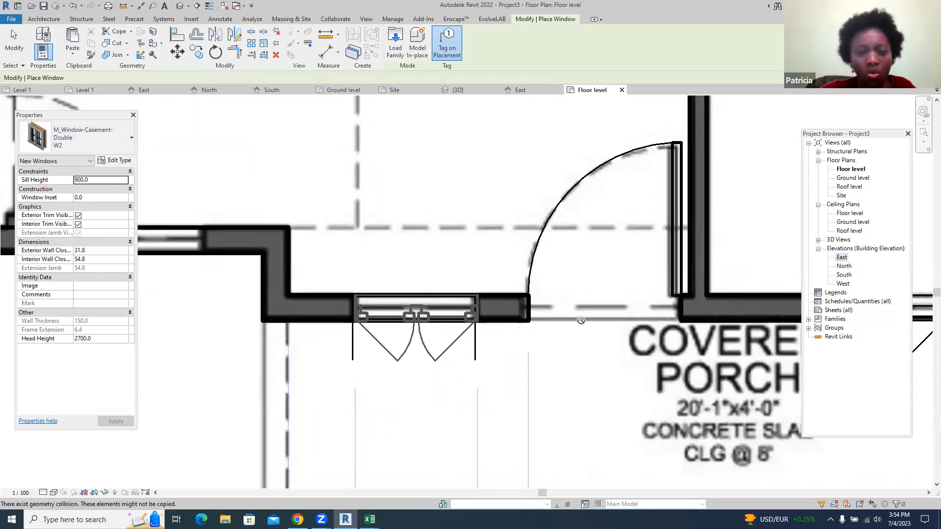
scroll(572, 322, "down", 2)
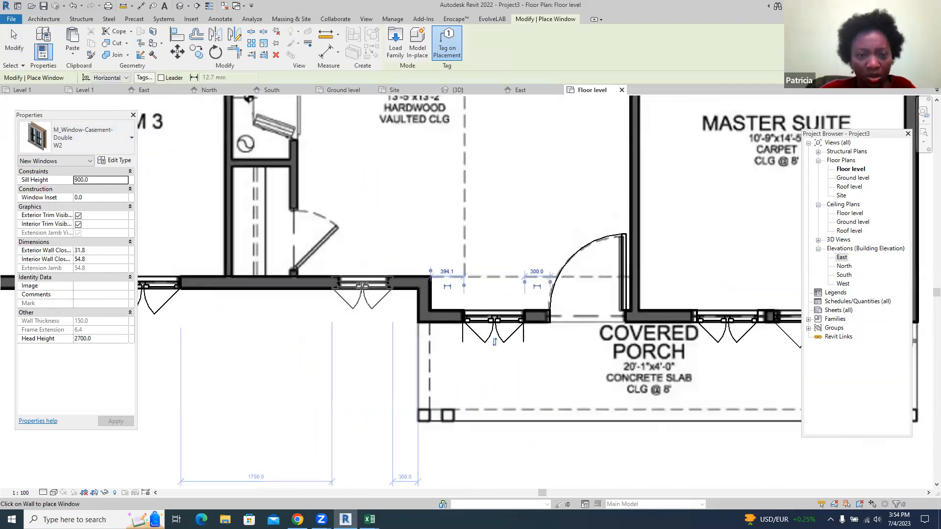
scroll(395, 336, "down", 3)
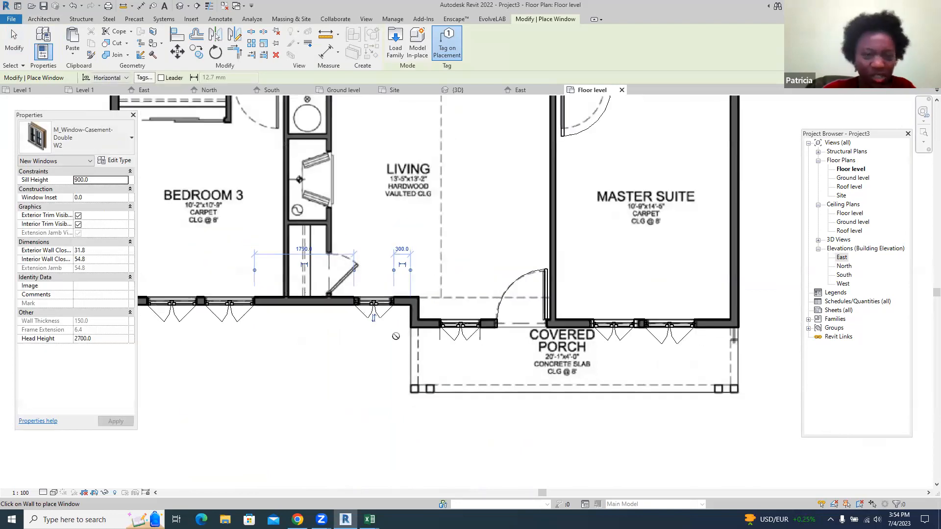
scroll(440, 375, "down", 2)
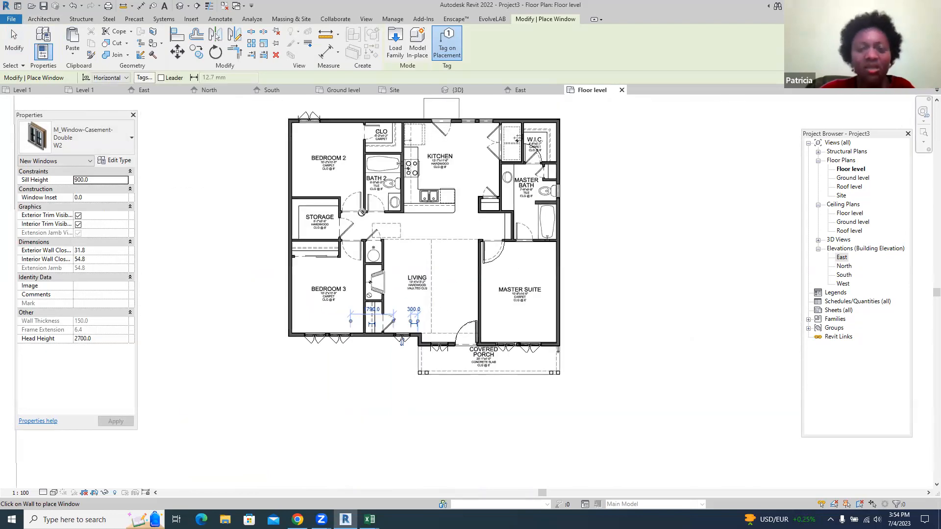
- In the 3D view, change the Master Suite window nearest the front door to type W1
left_click(458, 90)
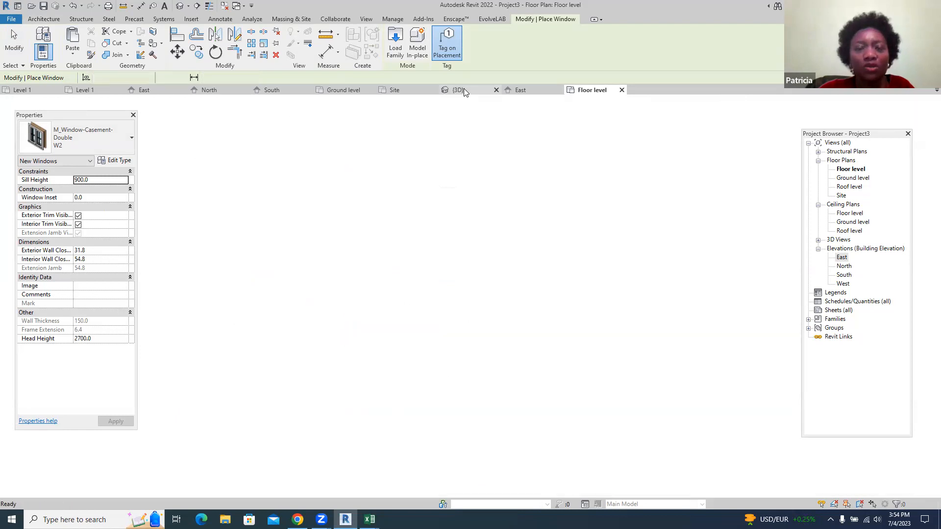
scroll(326, 204, "down", 2)
scroll(380, 394, "up", 4)
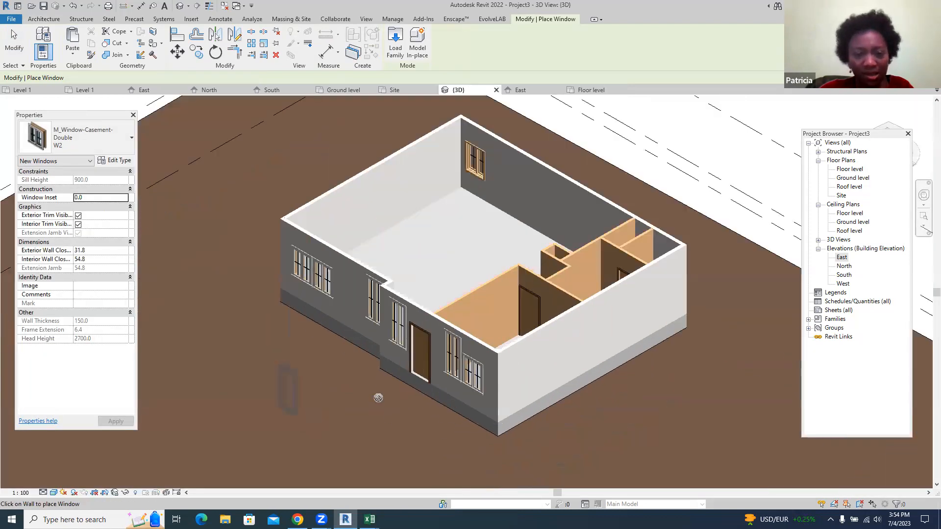
key("Escape")
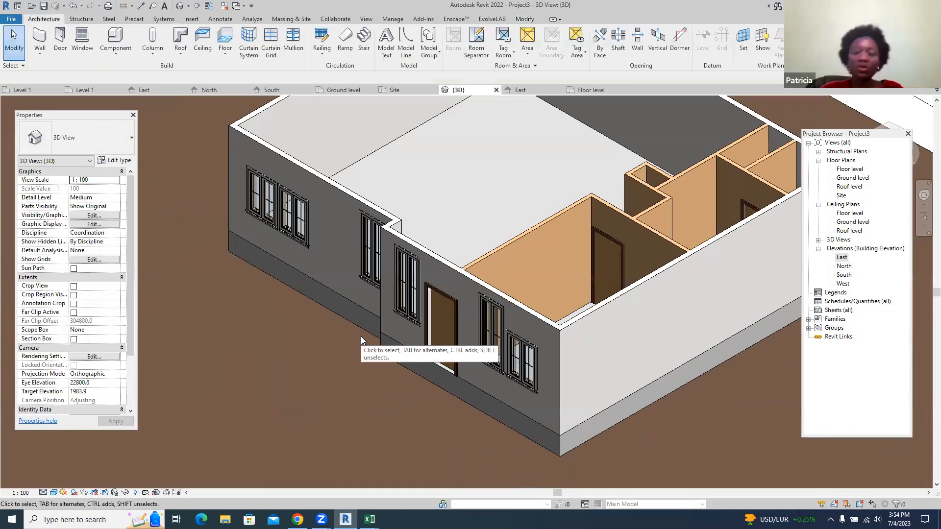
left_click(400, 312)
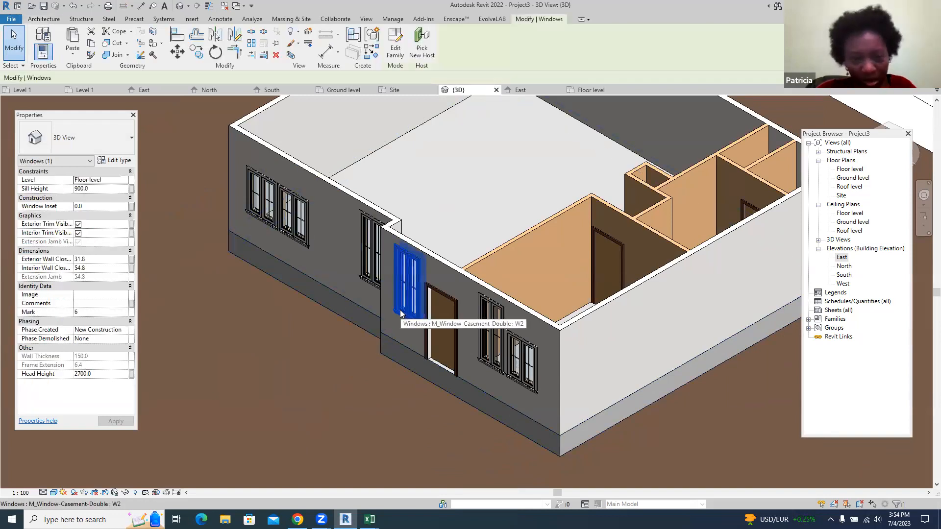
right_click(400, 314)
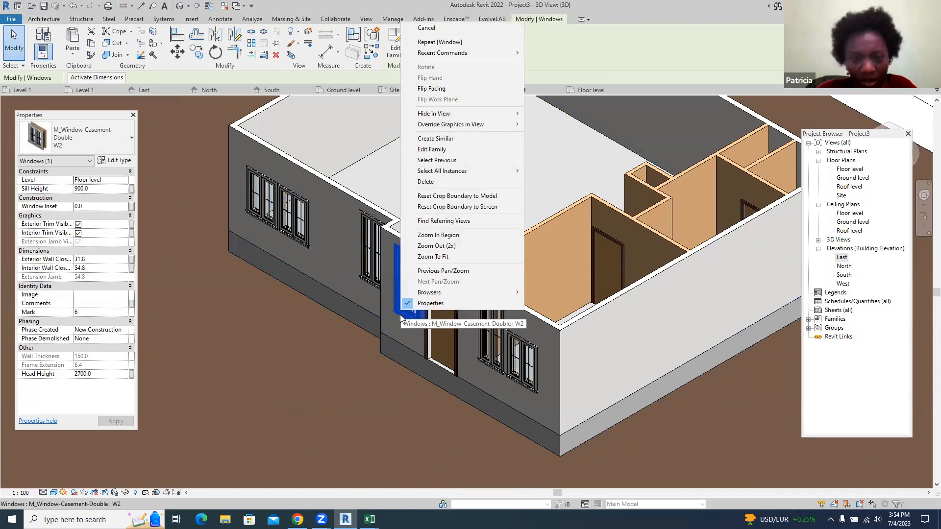
left_click(475, 358)
left_click(489, 360)
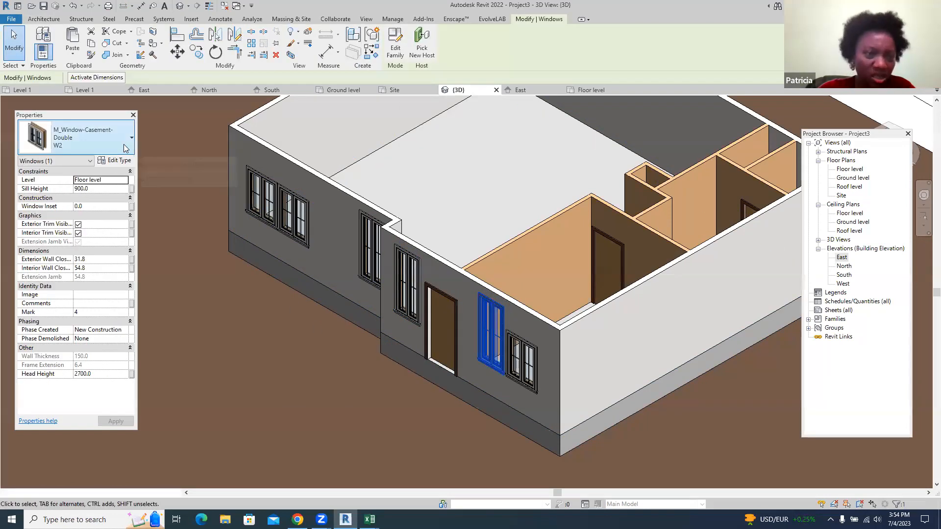
left_click(124, 143)
left_click(71, 291)
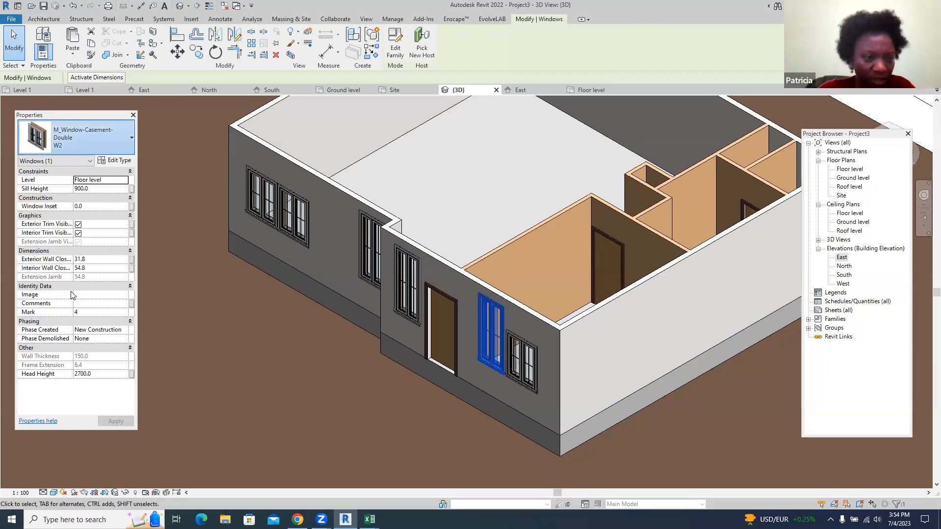
left_click(437, 420)
- Open the M_Window-Casement-Double family of the W2 window beside the front door for editing
left_click(405, 317)
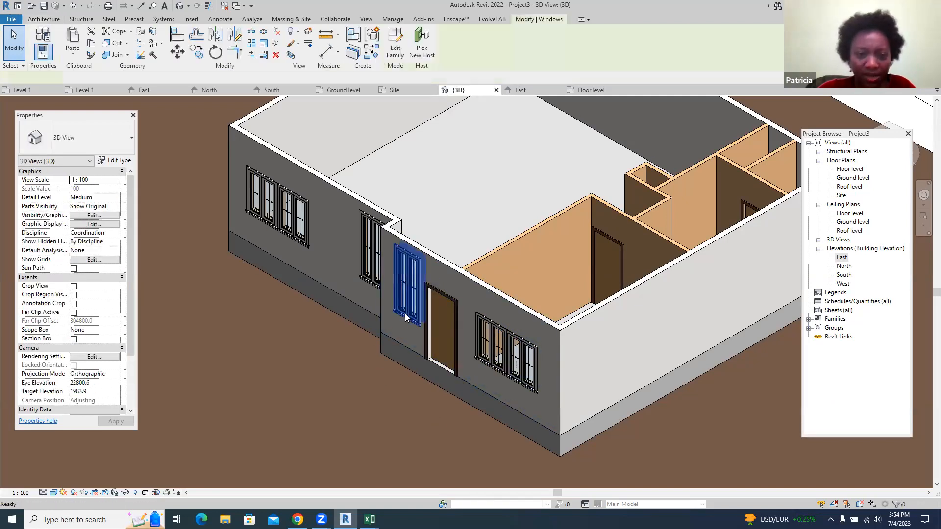
double_click(405, 318)
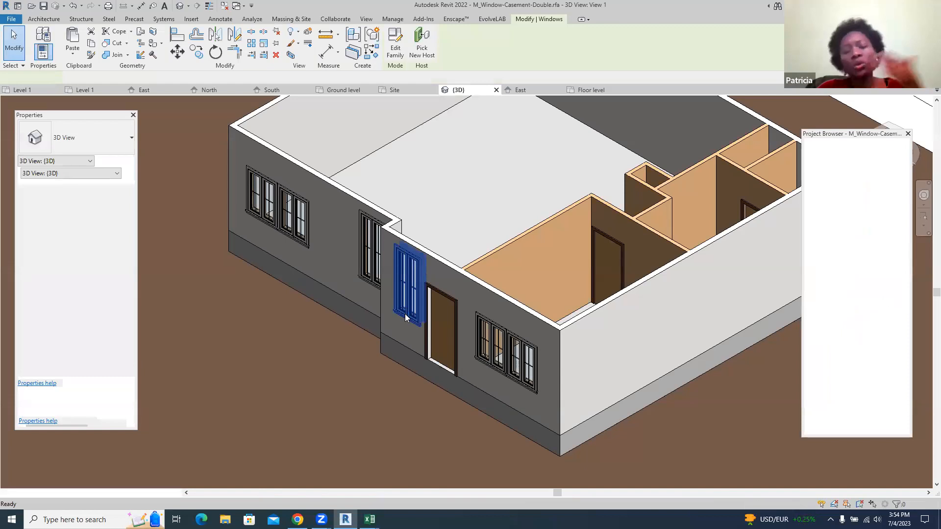
- Close the M_Window-Casement-Double family and return to the project's 3D view
right_click(405, 318)
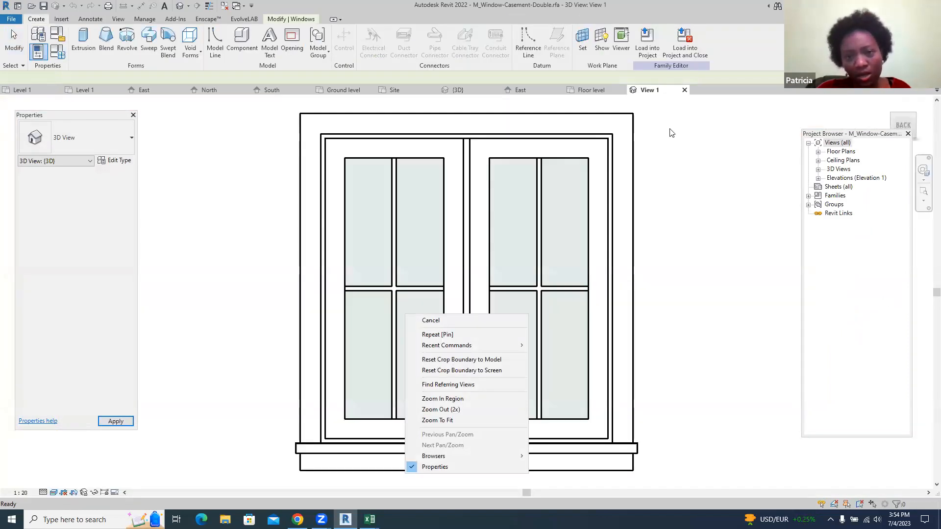
left_click(685, 90)
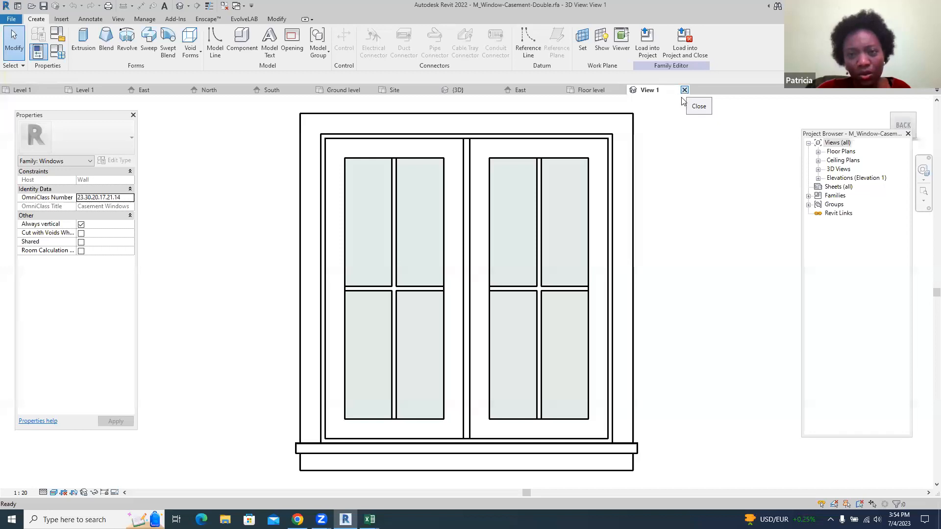
left_click(685, 89)
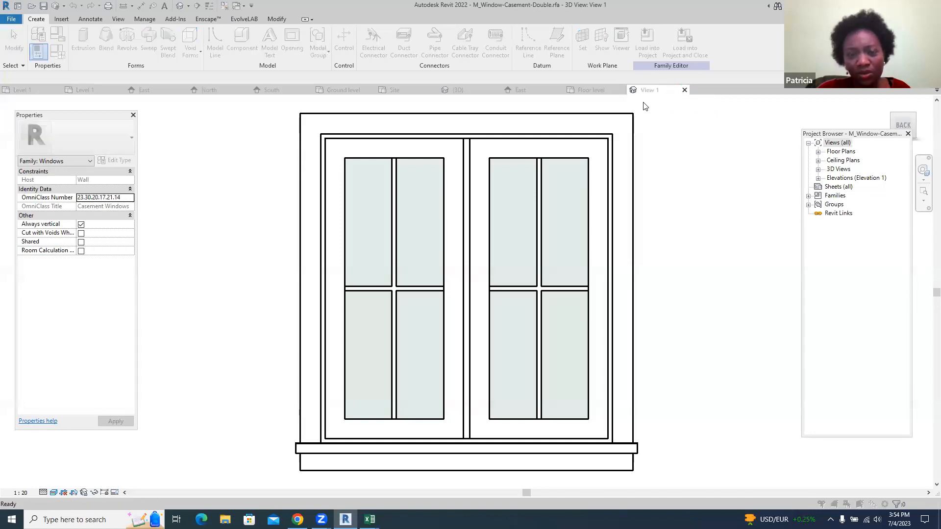
left_click(491, 265)
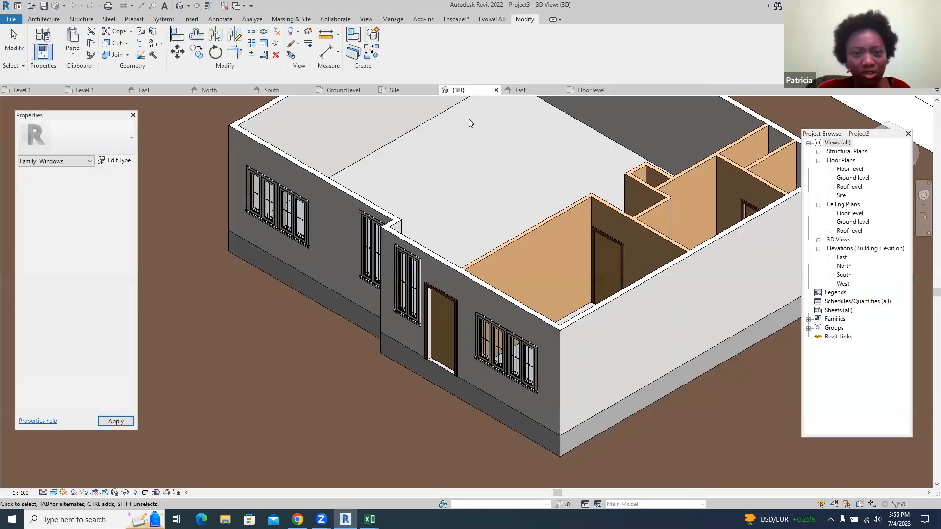
- Select all instances of the W2 window in the entire project and set their sill height to 300 mm
left_click(410, 318)
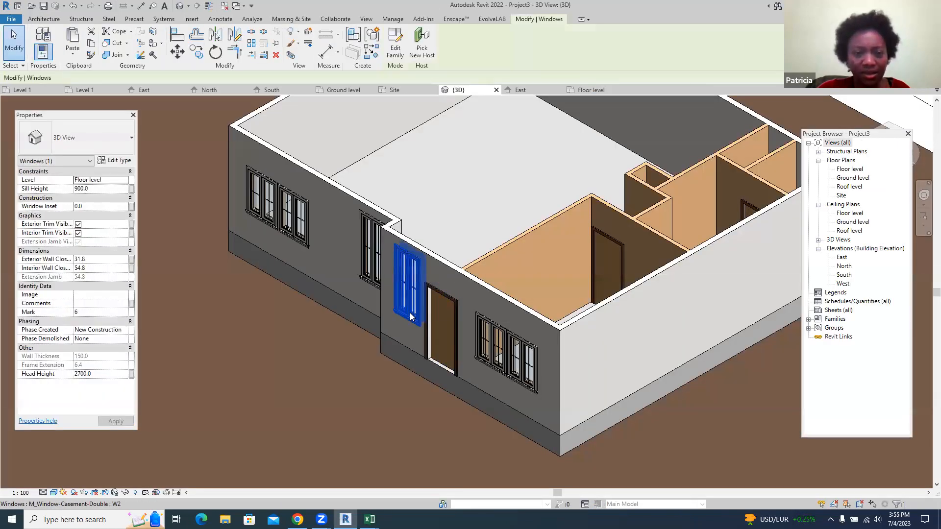
right_click(411, 317)
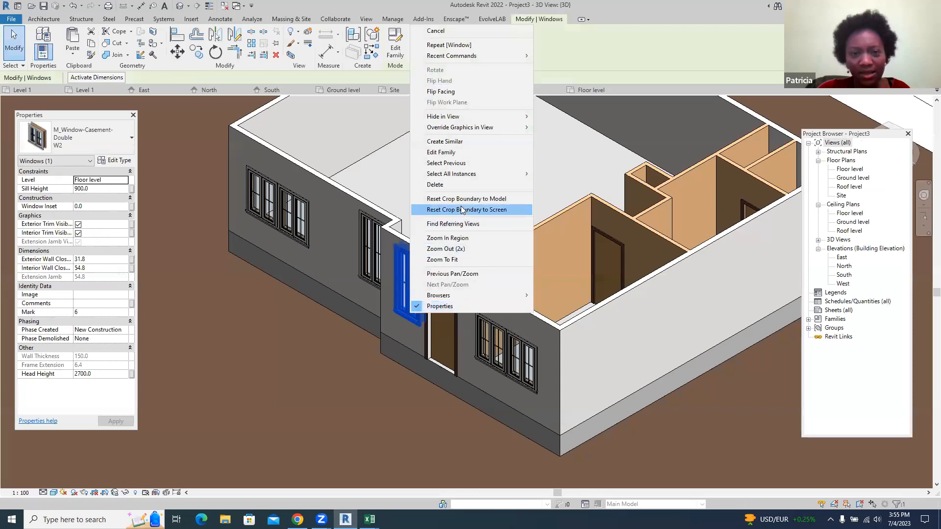
mouse_move(492, 177)
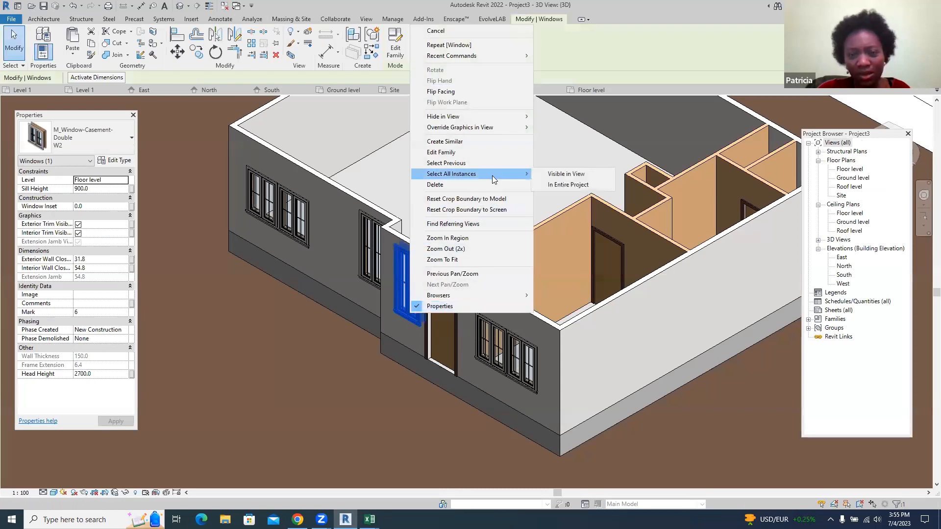
left_click(568, 185)
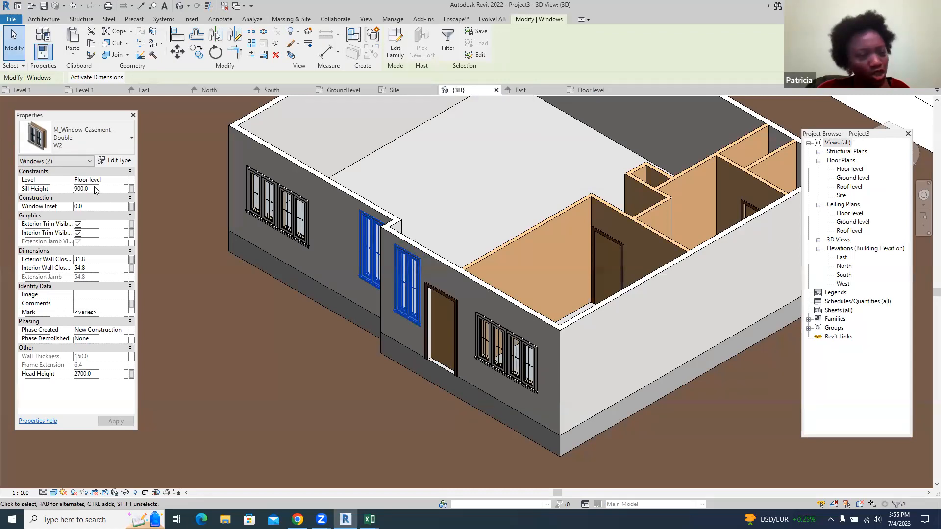
left_click(76, 189)
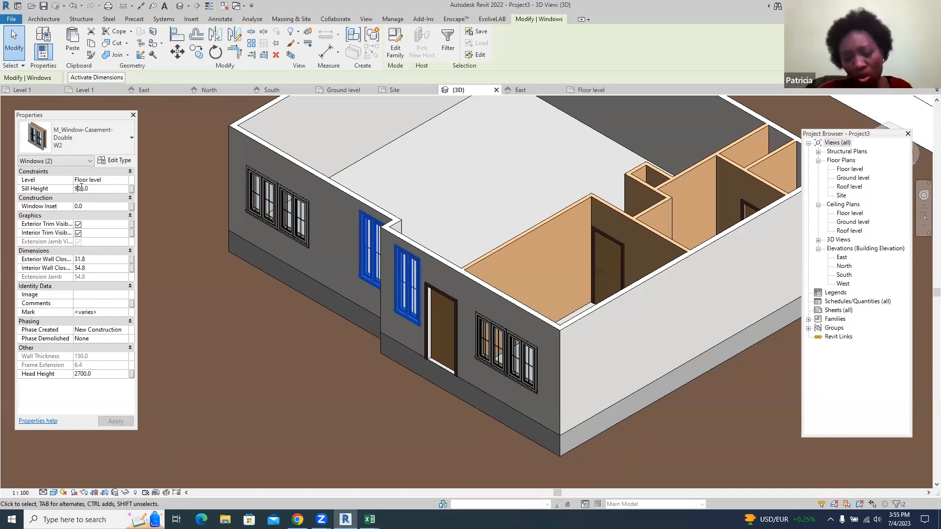
type("3")
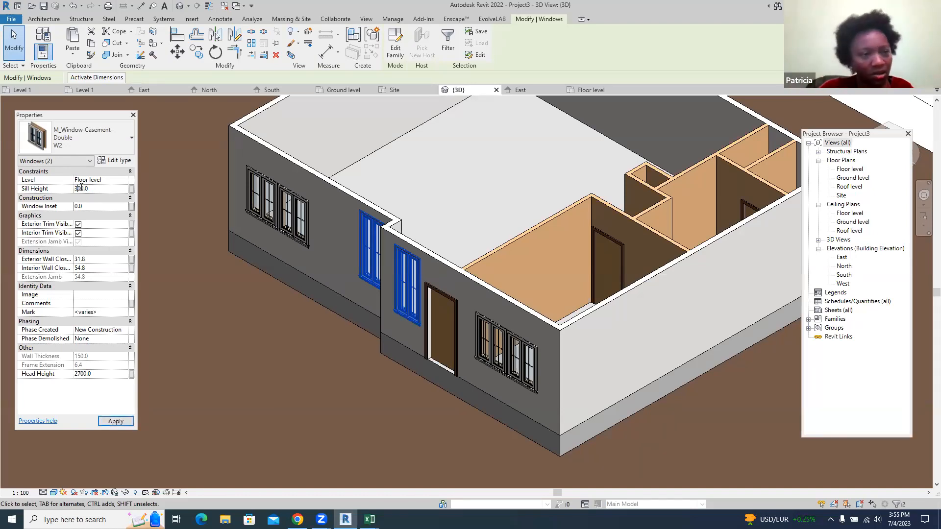
left_click(116, 420)
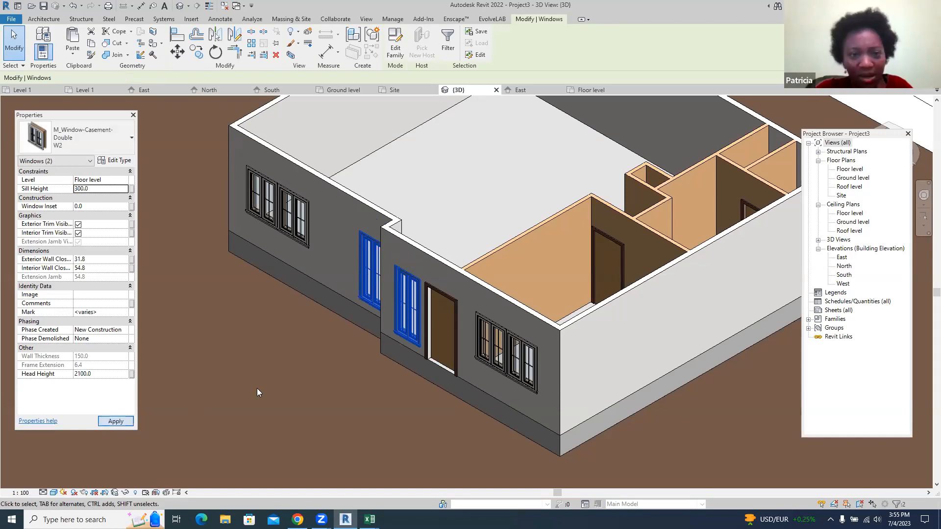
key("Escape")
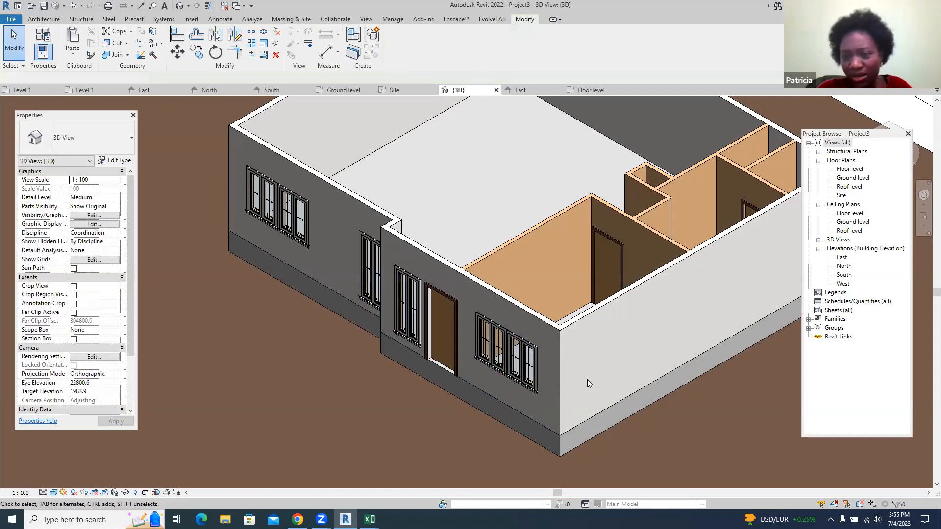
- From the Floor level plan, open the South elevation through its elevation marker and examine the front windows and door
scroll(566, 330, "down", 5)
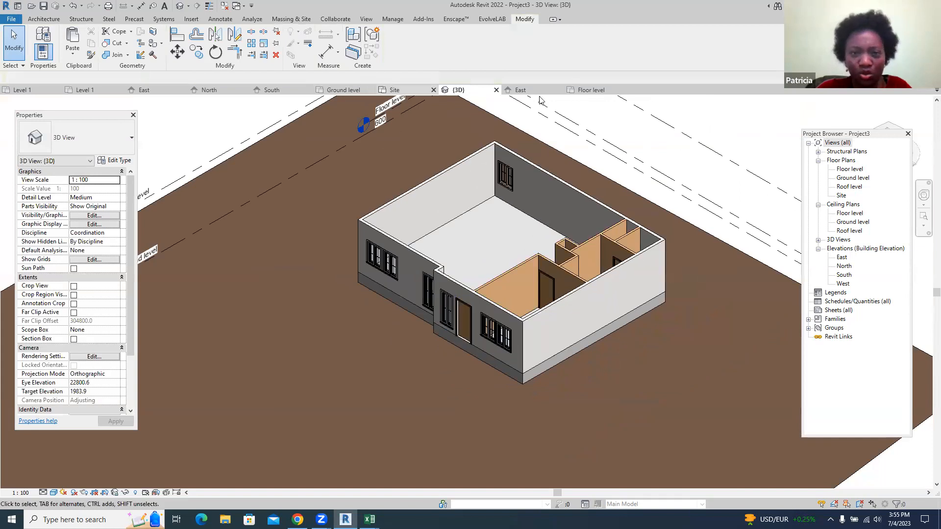
left_click(584, 91)
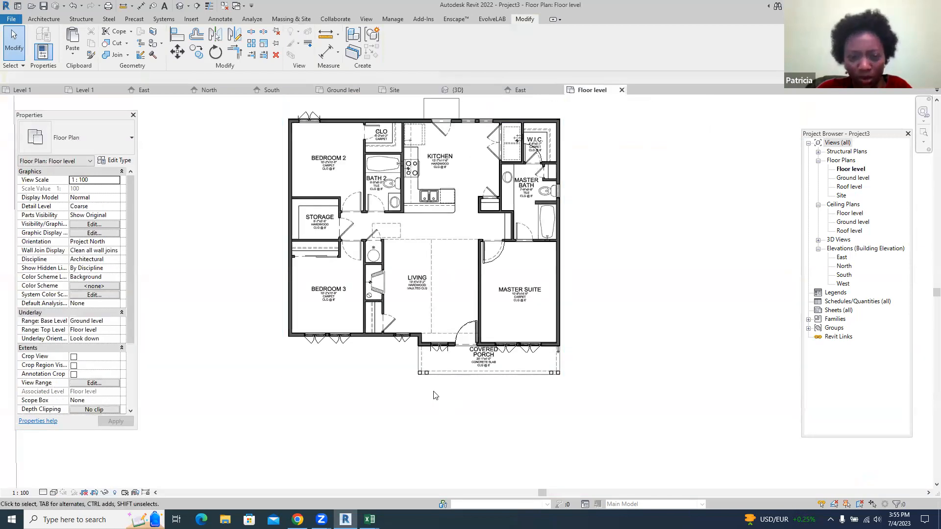
scroll(450, 205, "down", 5)
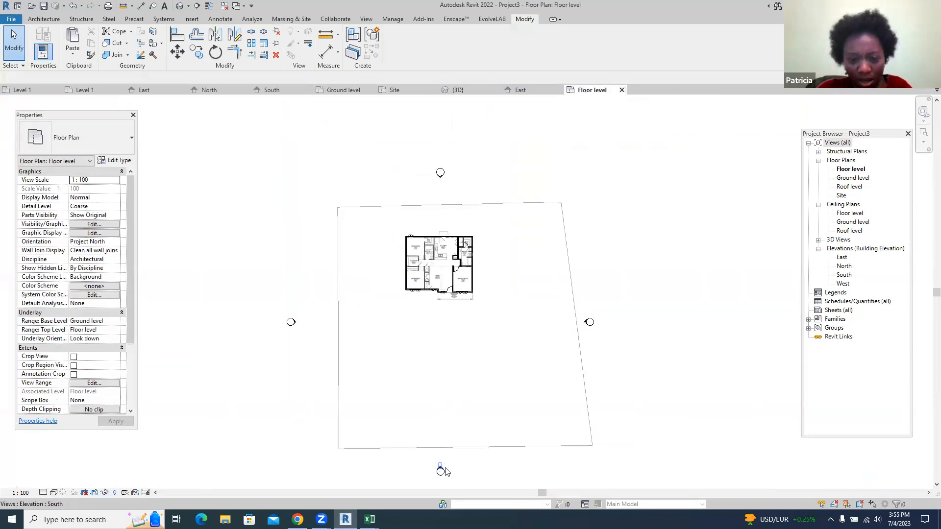
right_click(440, 469)
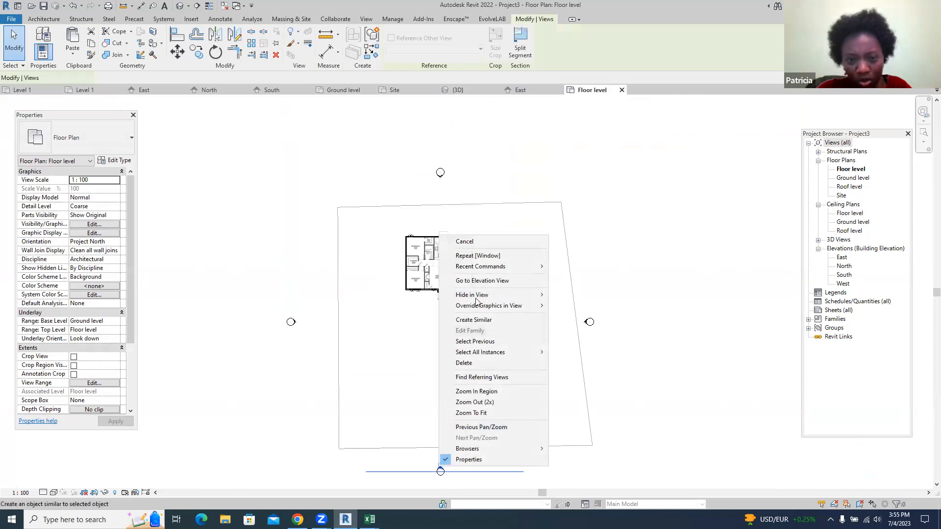
left_click(480, 281)
key("Escape")
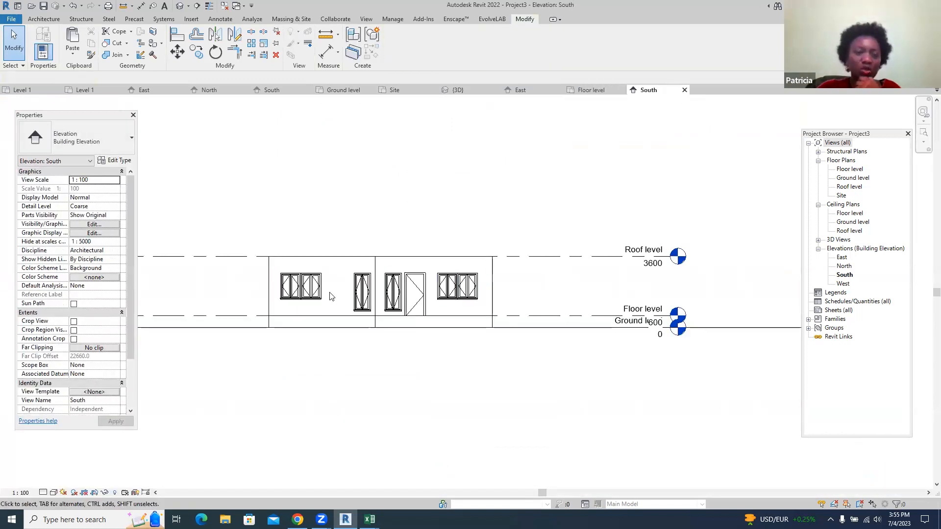
scroll(328, 293, "up", 2)
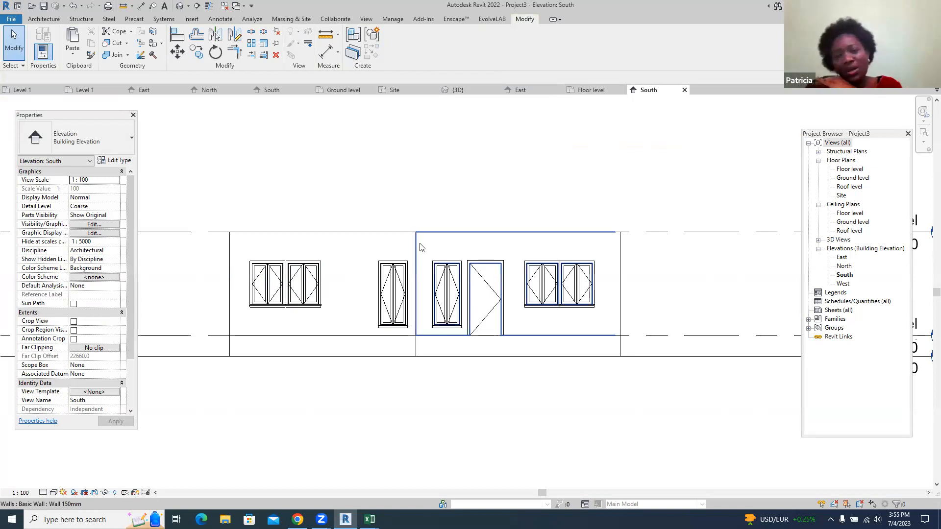